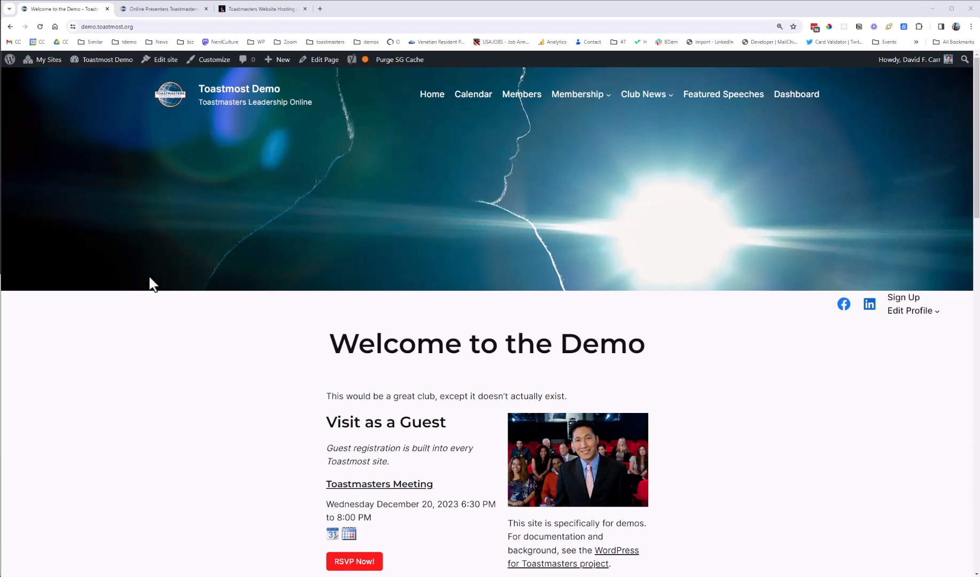
Look over the demo site's home page, and examine the Online Presenters Toastmasters home page down to its workshop highlights
{"action": "scroll", "coordinate": [145, 325], "scroll_direction": "down", "scroll_amount": 3}
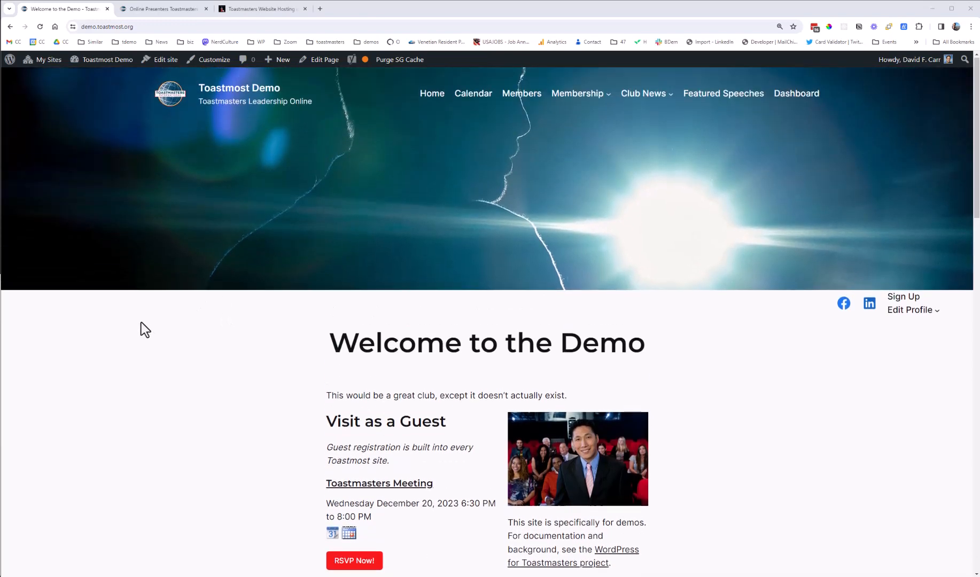
{"action": "scroll", "coordinate": [140, 315], "scroll_direction": "up", "scroll_amount": 3}
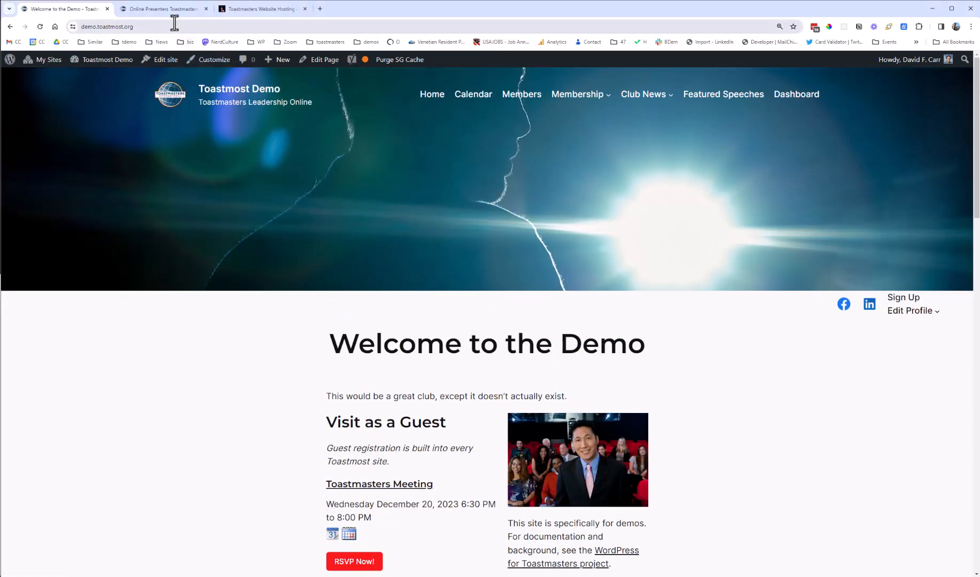
{"action": "mouse_move", "coordinate": [156, 9]}
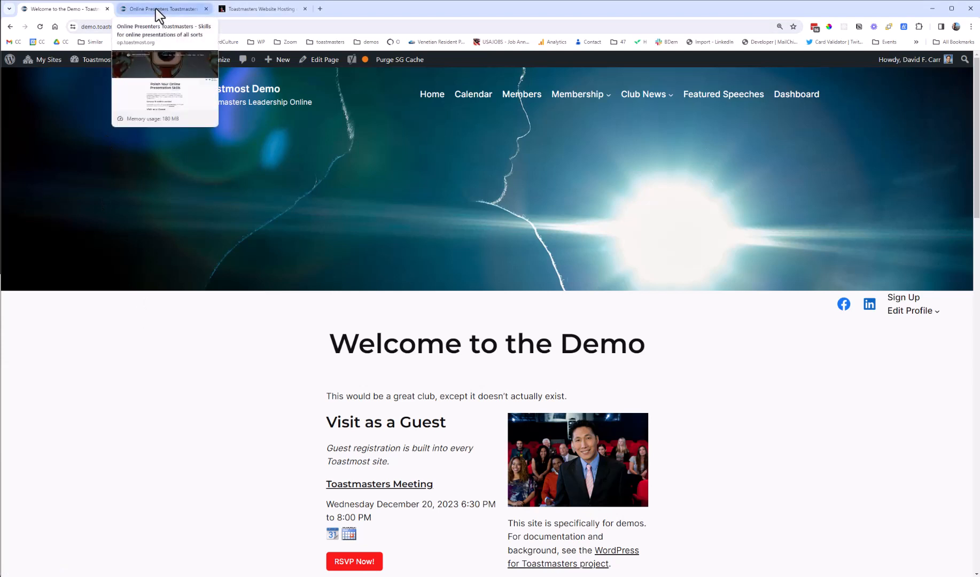
{"action": "left_click", "coordinate": [167, 8]}
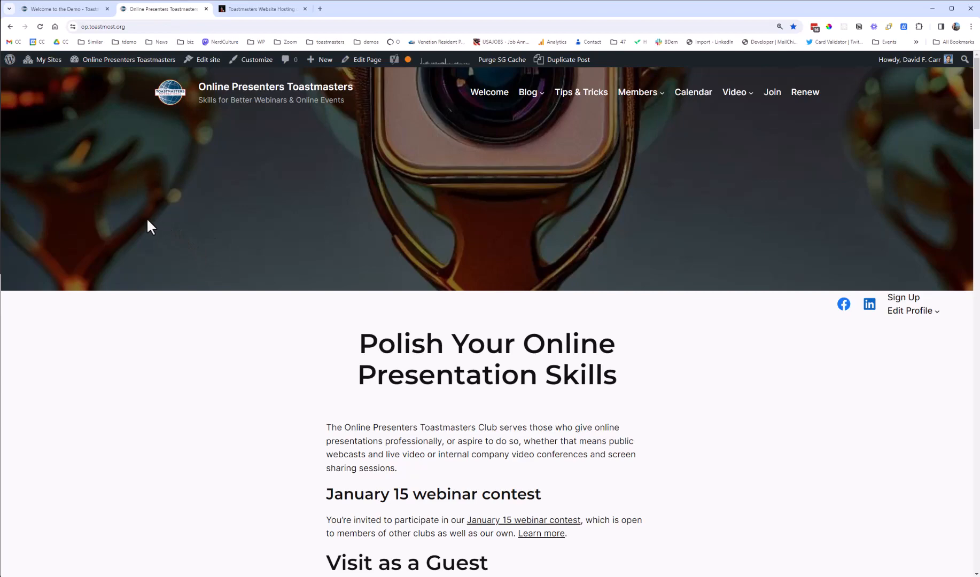
{"action": "scroll", "coordinate": [147, 219], "scroll_direction": "down", "scroll_amount": 12}
{"action": "scroll", "coordinate": [136, 193], "scroll_direction": "down", "scroll_amount": 15}
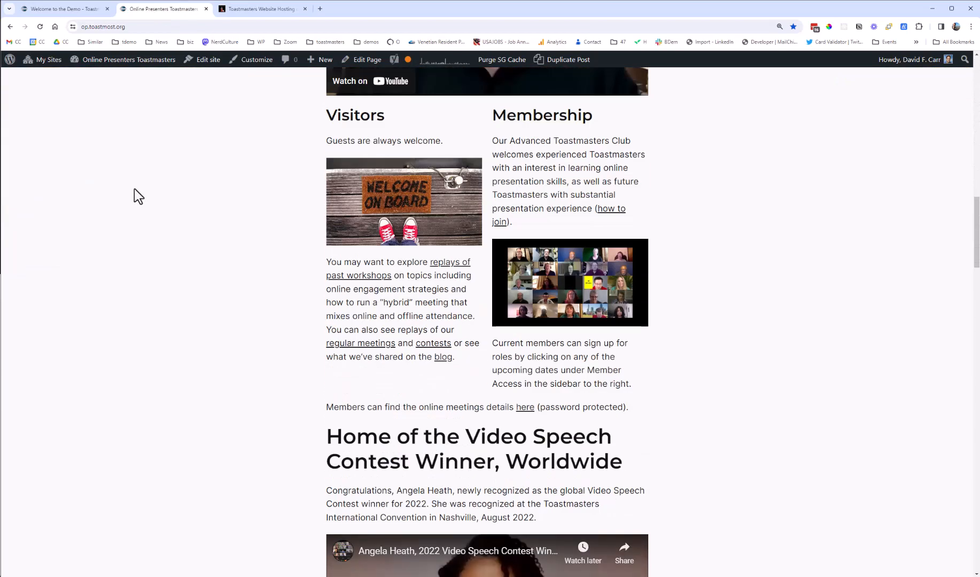
{"action": "scroll", "coordinate": [133, 187], "scroll_direction": "down", "scroll_amount": 8}
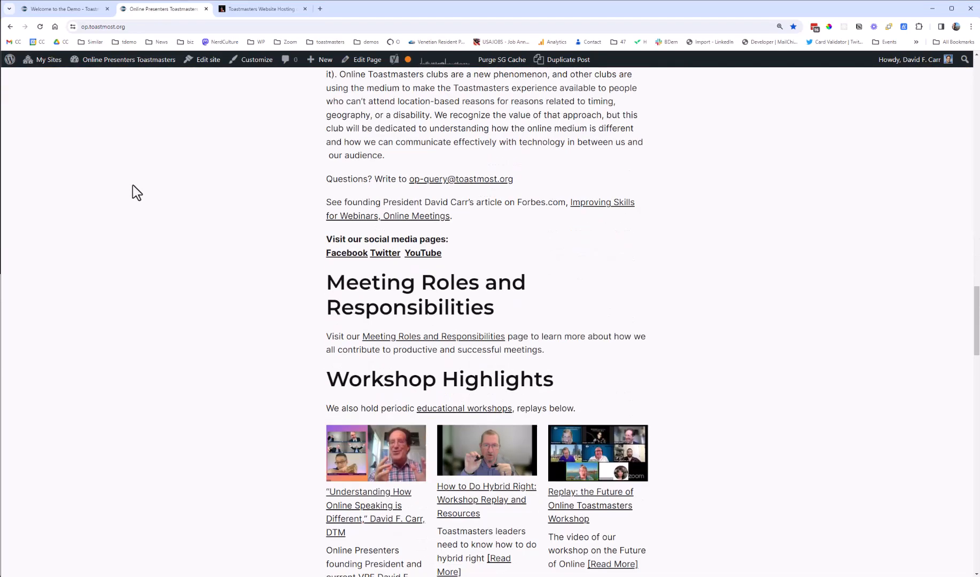
{"action": "scroll", "coordinate": [128, 185], "scroll_direction": "up", "scroll_amount": 5}
{"action": "scroll", "coordinate": [132, 187], "scroll_direction": "up", "scroll_amount": 20}
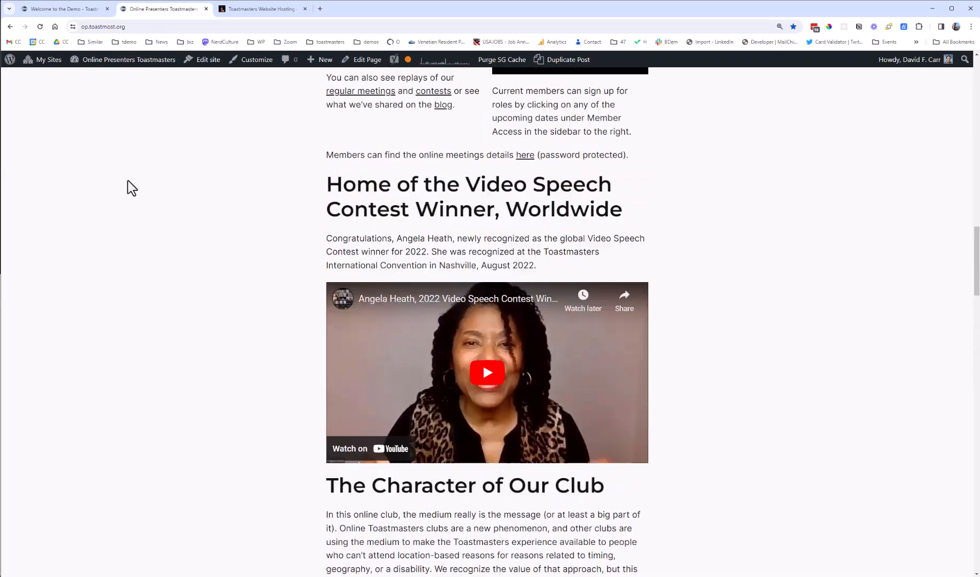
{"action": "scroll", "coordinate": [131, 180], "scroll_direction": "up", "scroll_amount": 4}
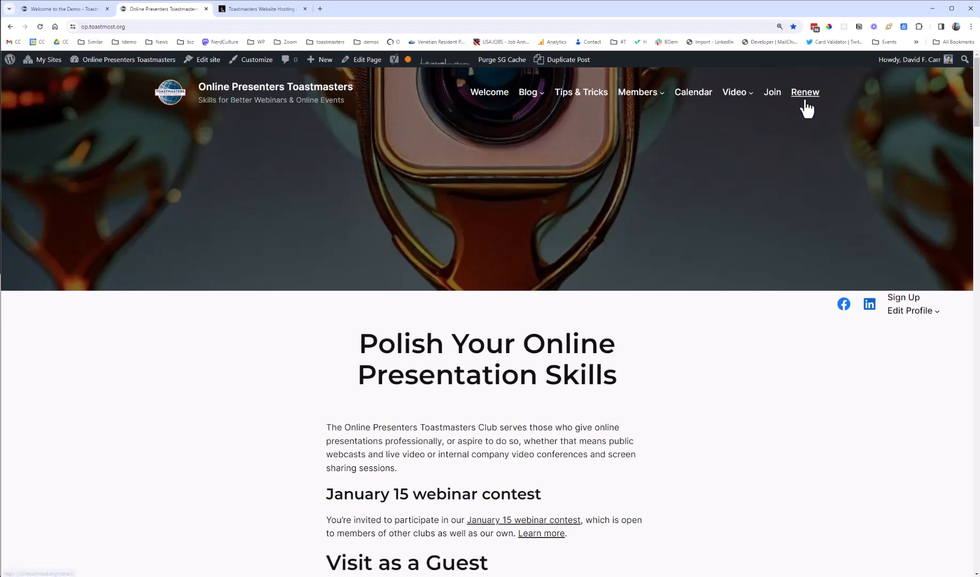
Open the Toastmost Demo site's Themes page and look through the installed themes
{"action": "left_click", "coordinate": [64, 9]}
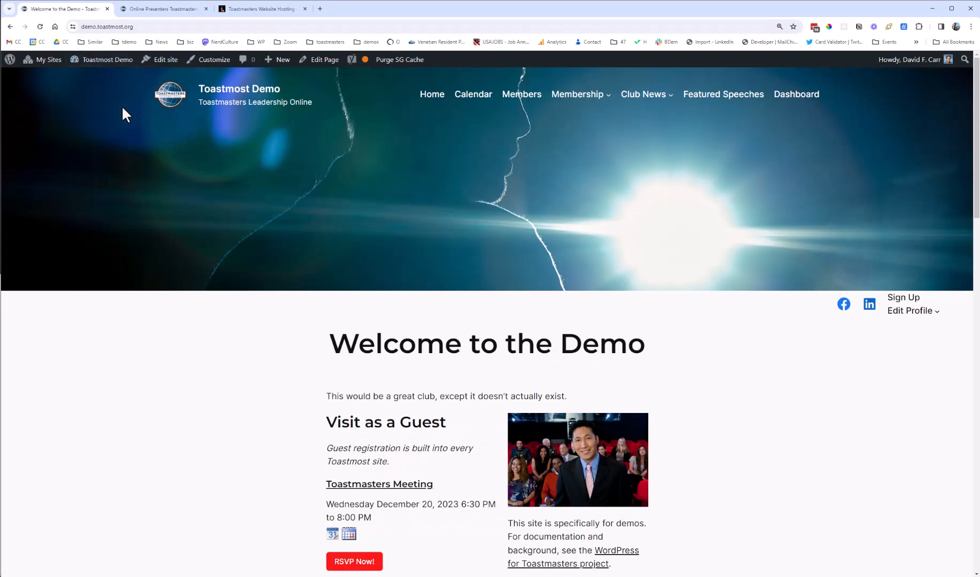
{"action": "mouse_move", "coordinate": [98, 61]}
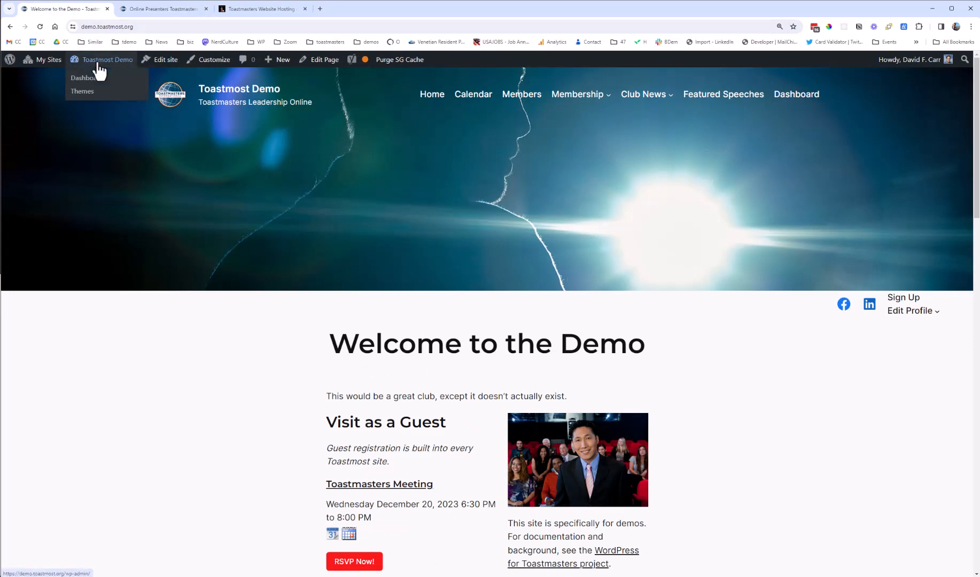
{"action": "left_click", "coordinate": [91, 98]}
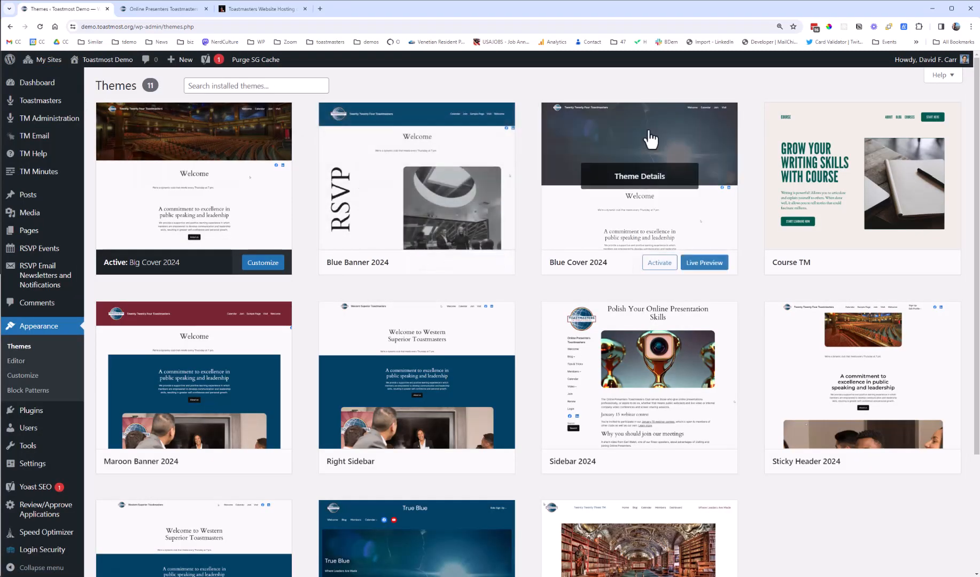
{"action": "mouse_move", "coordinate": [550, 129]}
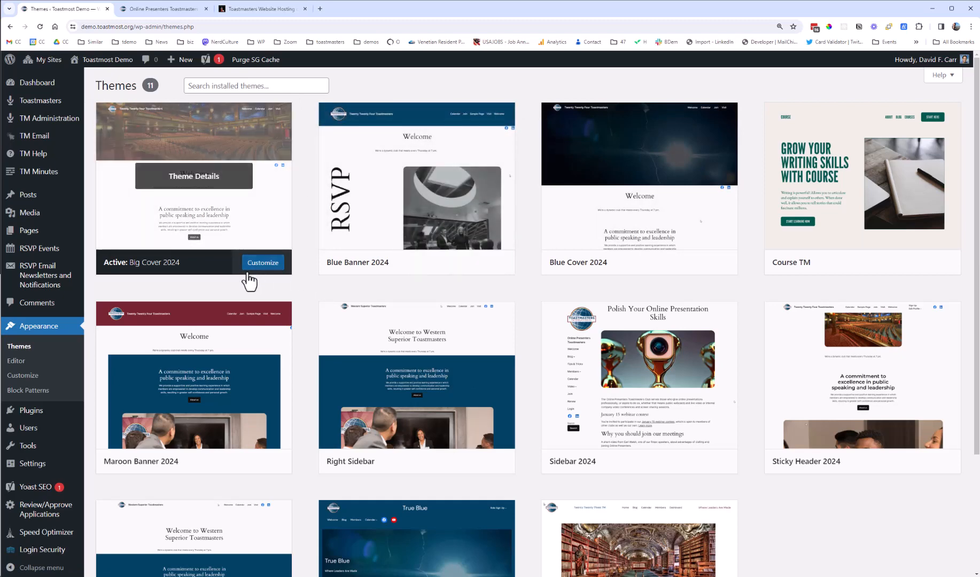
{"action": "scroll", "coordinate": [296, 282], "scroll_direction": "down", "scroll_amount": 3}
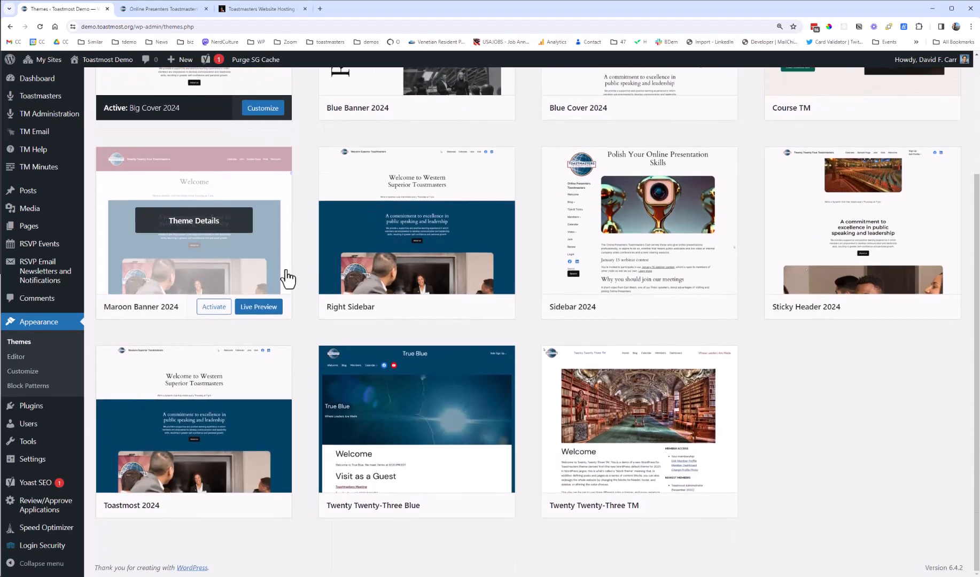
{"action": "scroll", "coordinate": [289, 279], "scroll_direction": "up", "scroll_amount": 3}
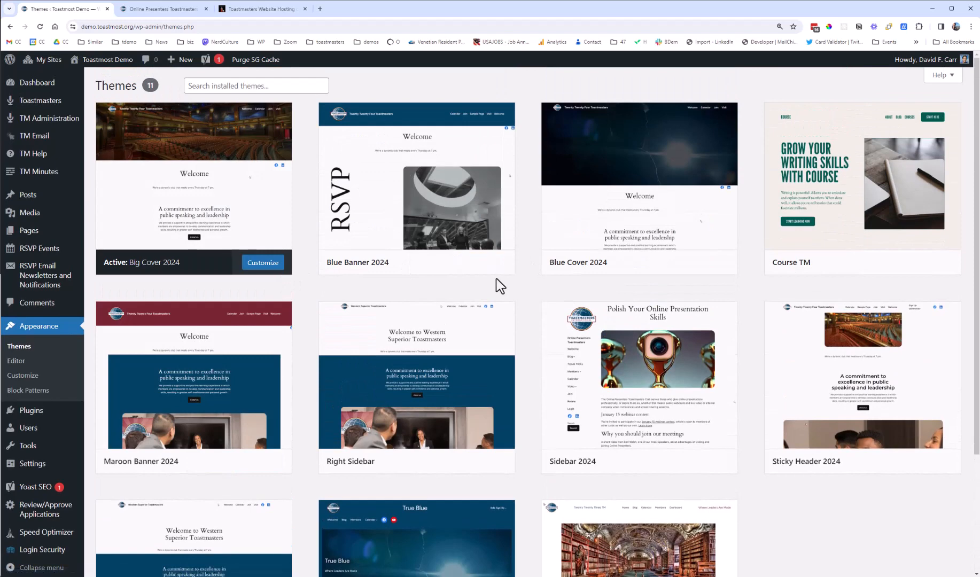
On the Toastmasters Website Hosting page, enlarge the Blue Banner 2024 and Maroon Banner 2024 design images to examine them
{"action": "left_click", "coordinate": [251, 8]}
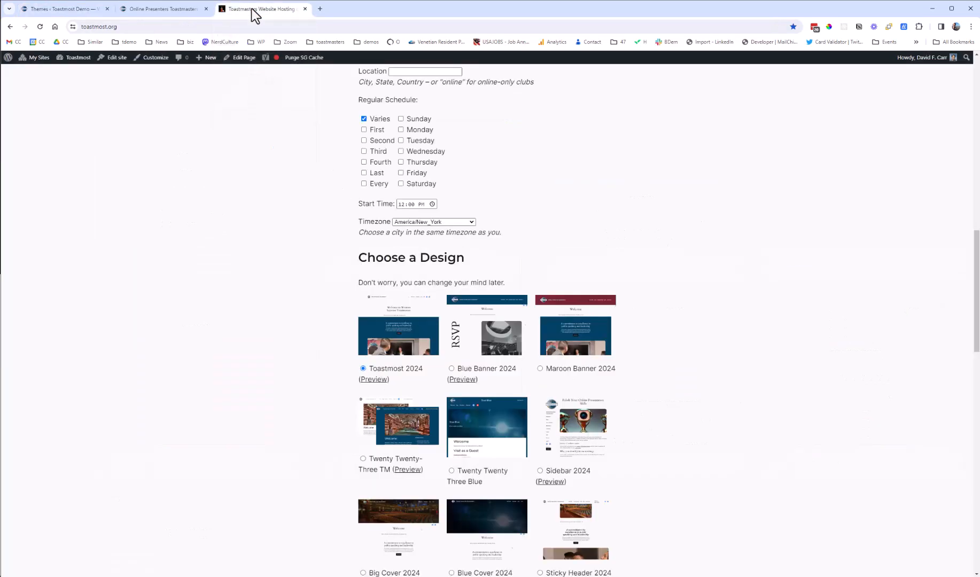
{"action": "scroll", "coordinate": [748, 257], "scroll_direction": "down", "scroll_amount": 3}
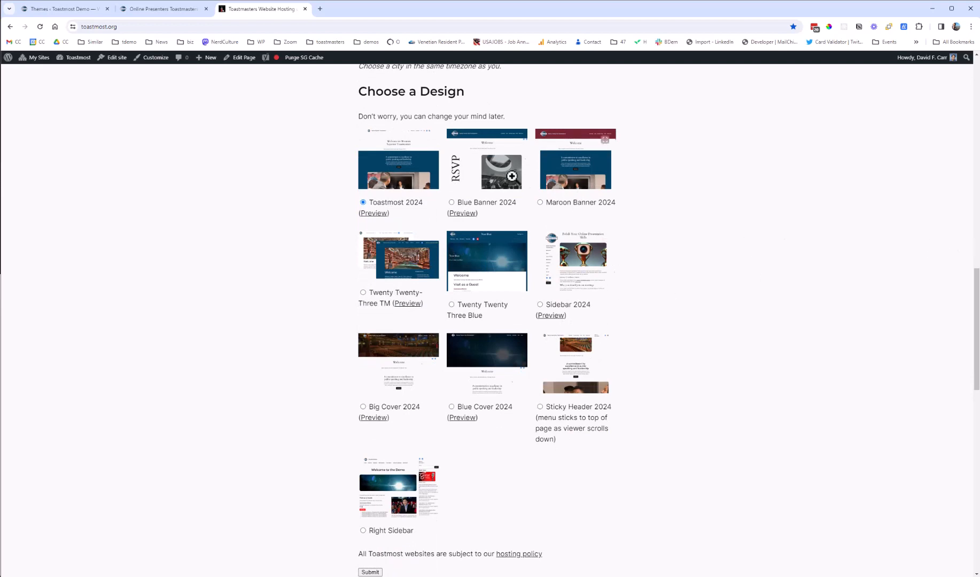
{"action": "left_click", "coordinate": [512, 175]}
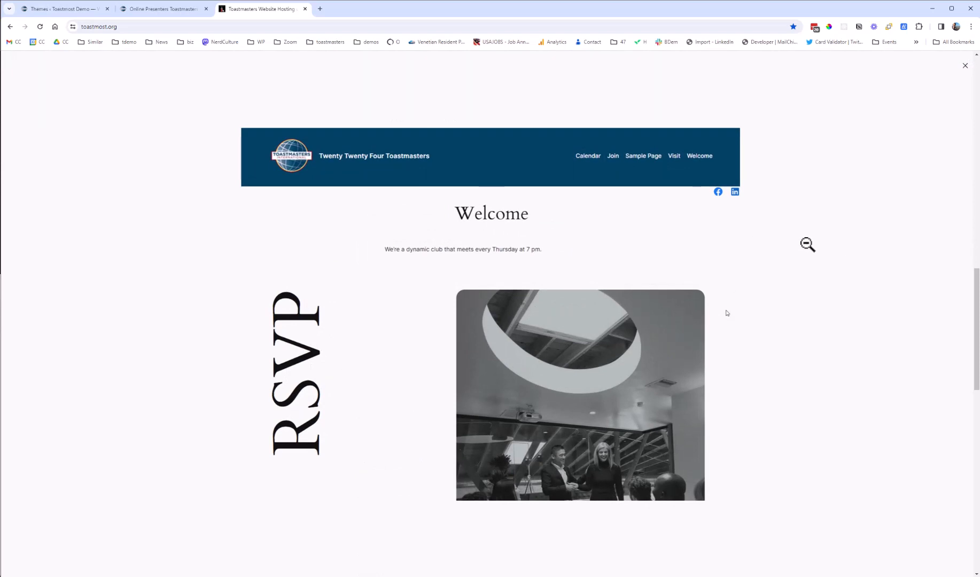
{"action": "left_click", "coordinate": [807, 244]}
{"action": "left_click", "coordinate": [600, 202]}
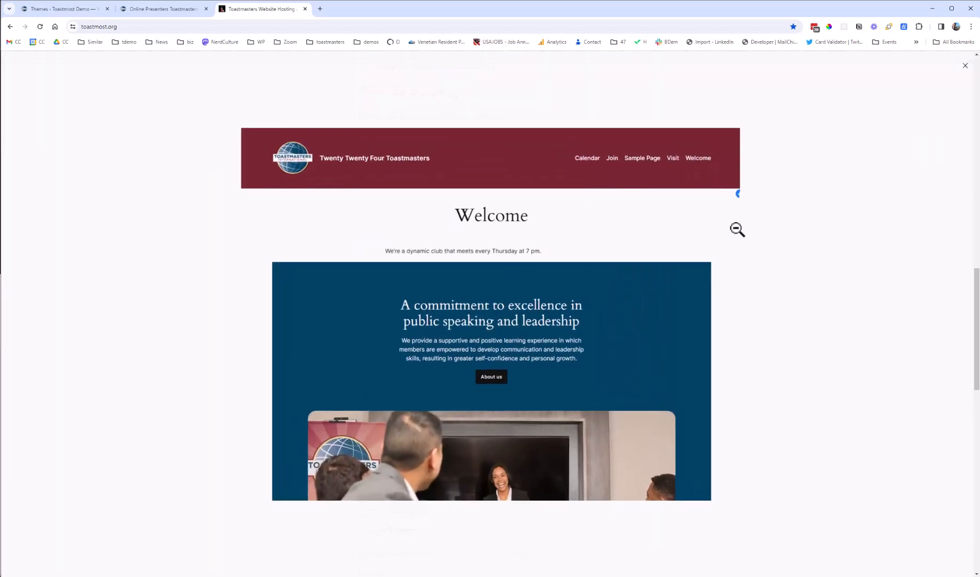
{"action": "left_click", "coordinate": [850, 258]}
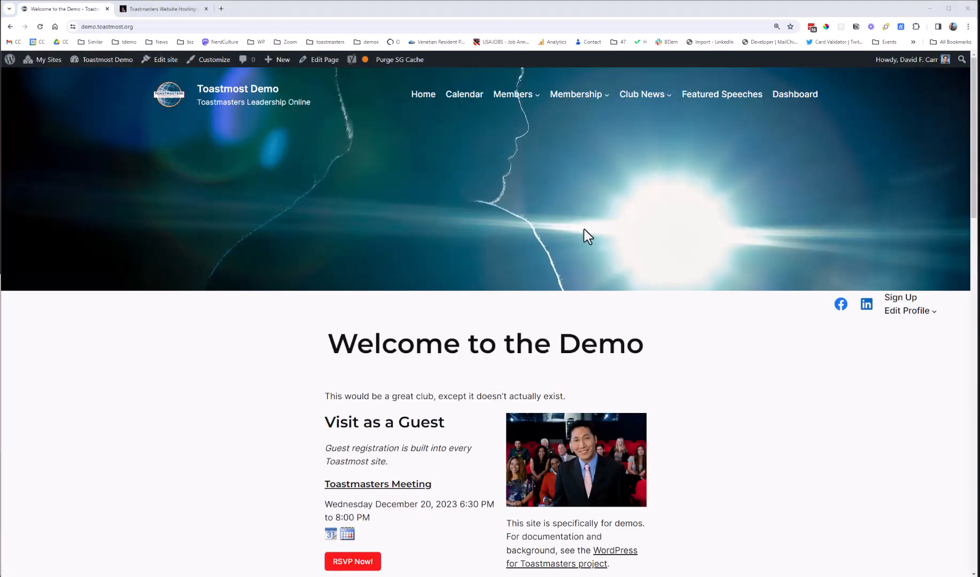
Examine the demo home page's guest invitation, upcoming meeting links and the member experience section
{"action": "scroll", "coordinate": [857, 436], "scroll_direction": "down", "scroll_amount": 4}
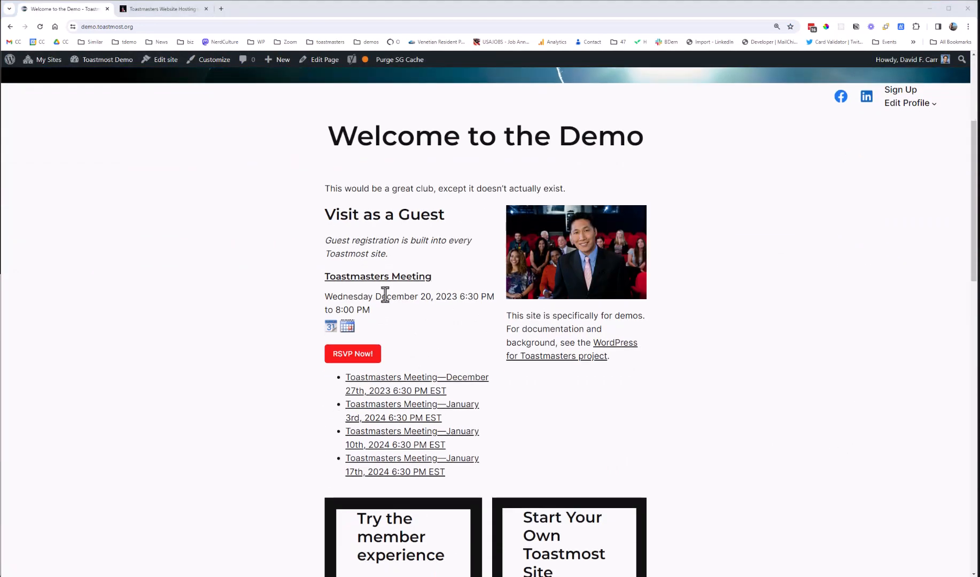
{"action": "scroll", "coordinate": [481, 455], "scroll_direction": "down", "scroll_amount": 3}
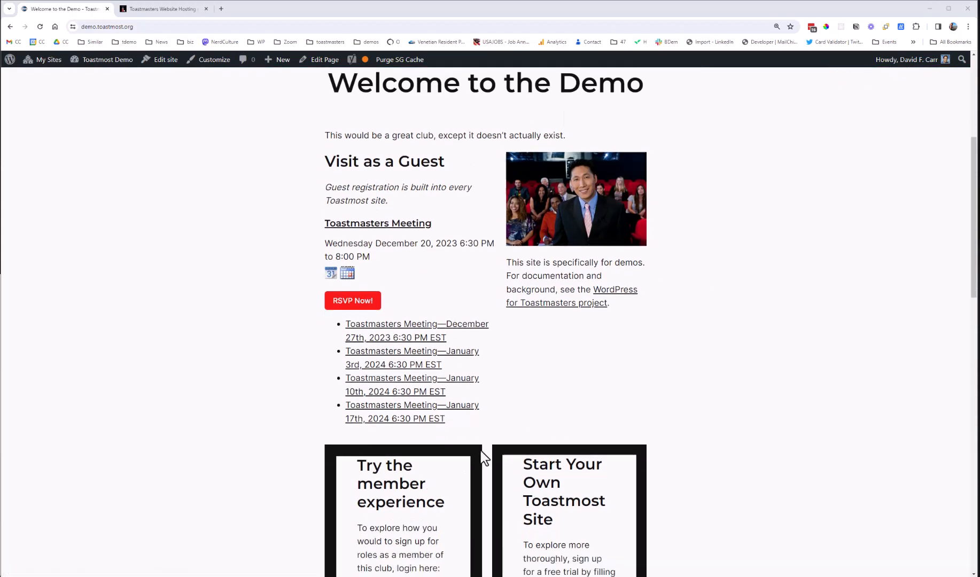
{"action": "scroll", "coordinate": [582, 369], "scroll_direction": "down", "scroll_amount": 6}
{"action": "scroll", "coordinate": [573, 378], "scroll_direction": "up", "scroll_amount": 12}
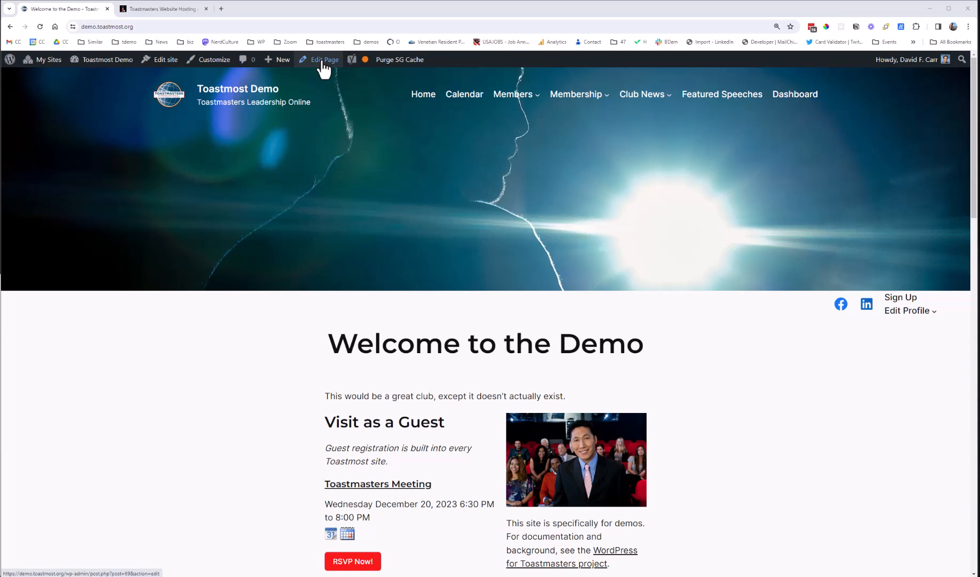
Open the Welcome to the Demo page for editing, view its content and featured image, and return to the live page
{"action": "left_click", "coordinate": [323, 62]}
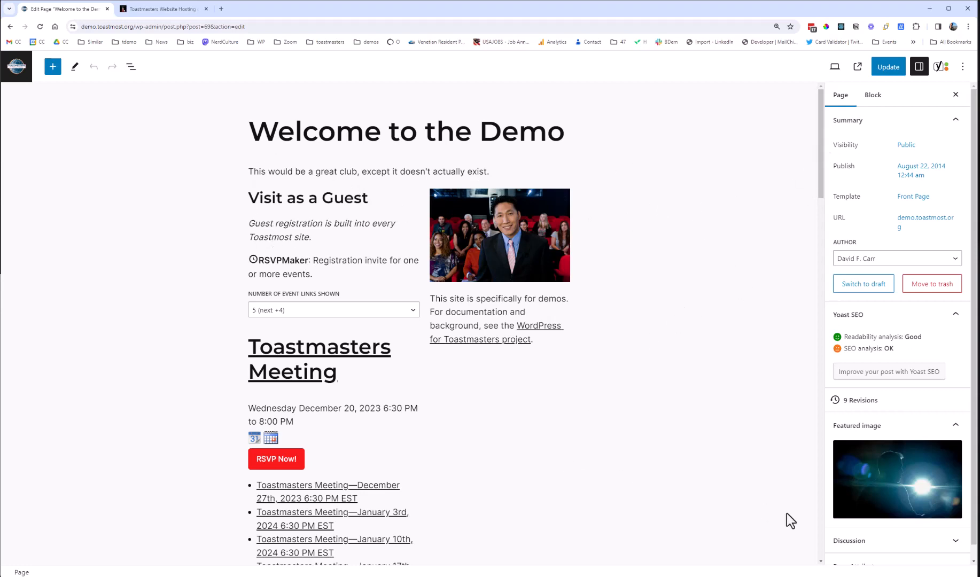
{"action": "mouse_move", "coordinate": [901, 516]}
{"action": "left_click", "coordinate": [8, 29]}
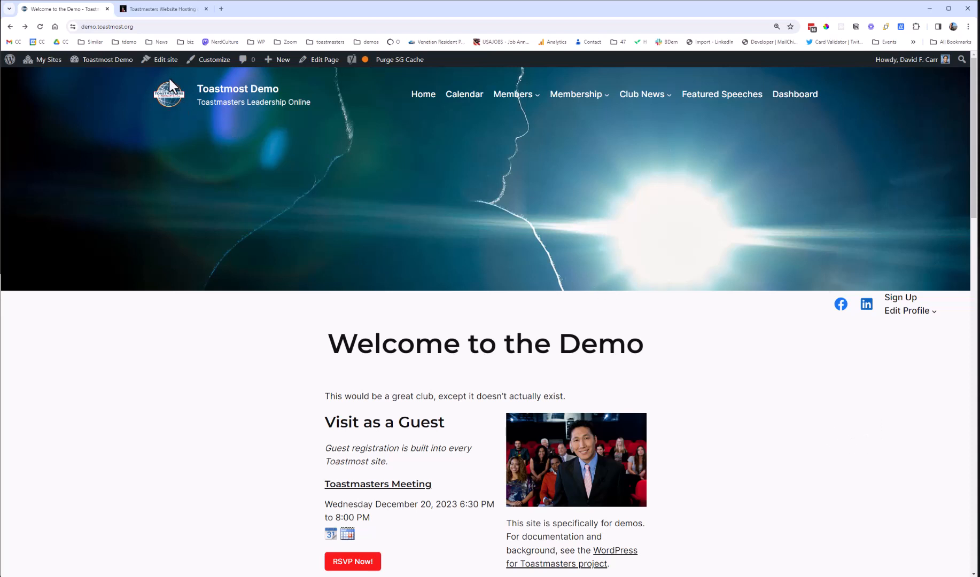
Open the site's Front Page template for editing and select the Navigation block within the header-with-cover-image pattern
{"action": "left_click", "coordinate": [167, 63]}
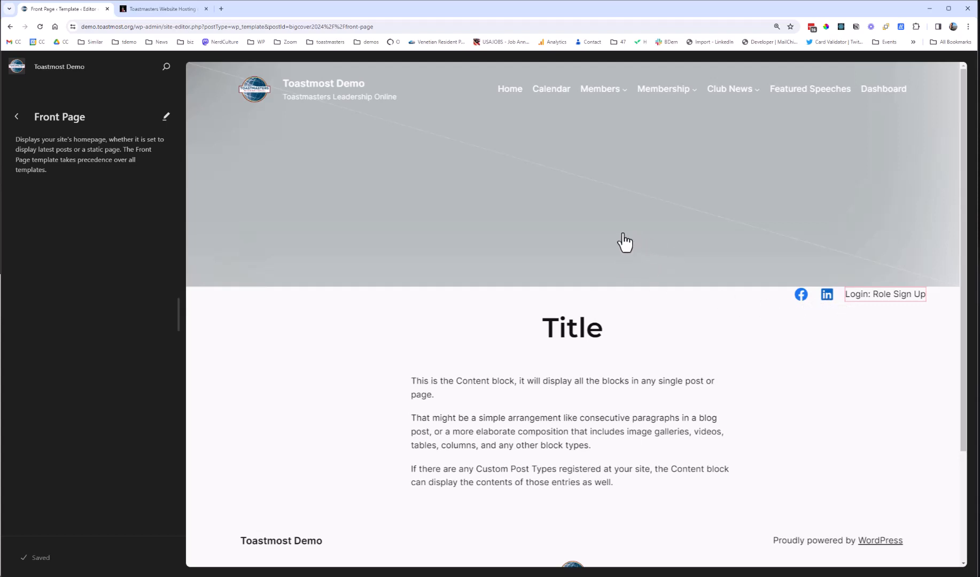
{"action": "left_click", "coordinate": [398, 178]}
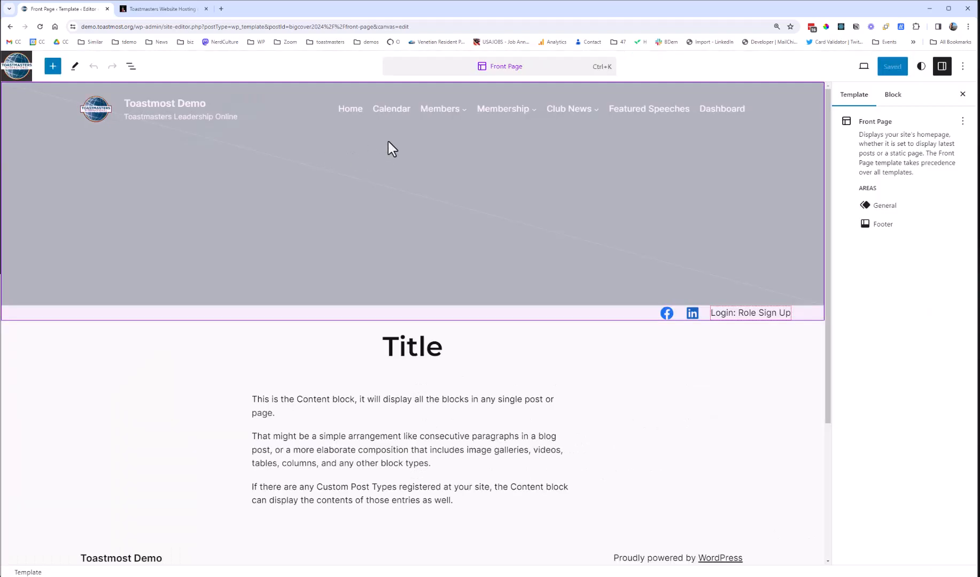
{"action": "left_click", "coordinate": [336, 130]}
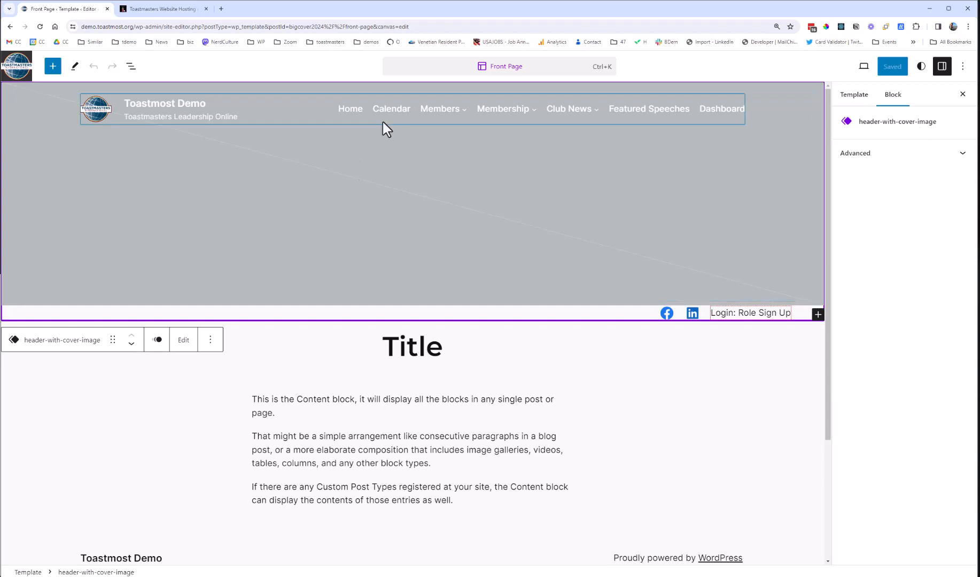
{"action": "left_click", "coordinate": [357, 110]}
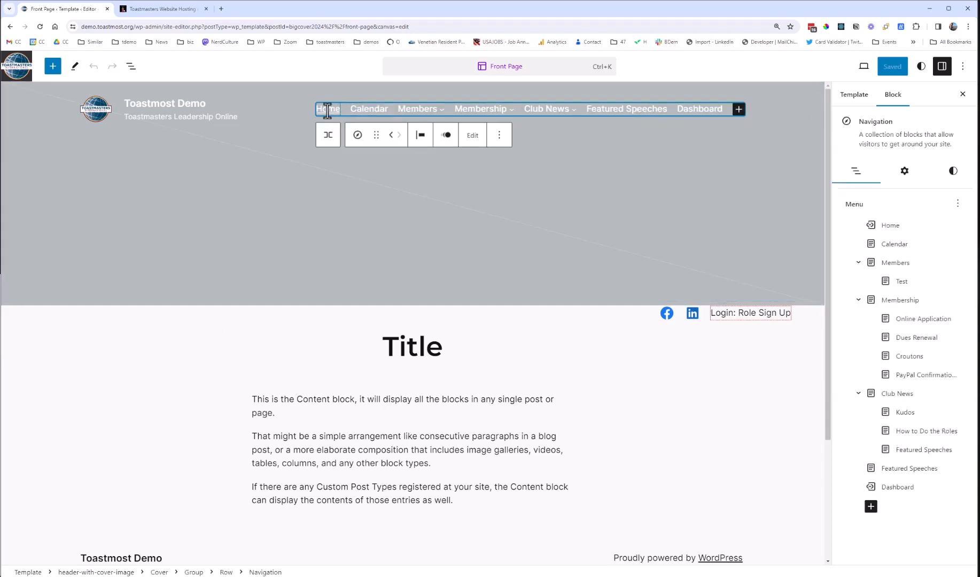
Show the template's block structure, select the header's Cover block and display its options for adding media
{"action": "left_click", "coordinate": [131, 71]}
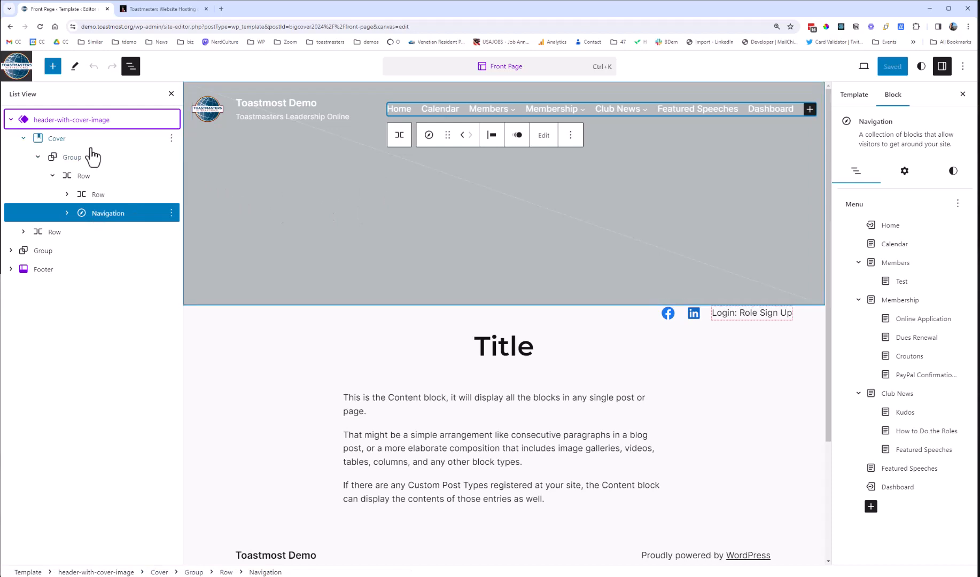
{"action": "left_click", "coordinate": [61, 140]}
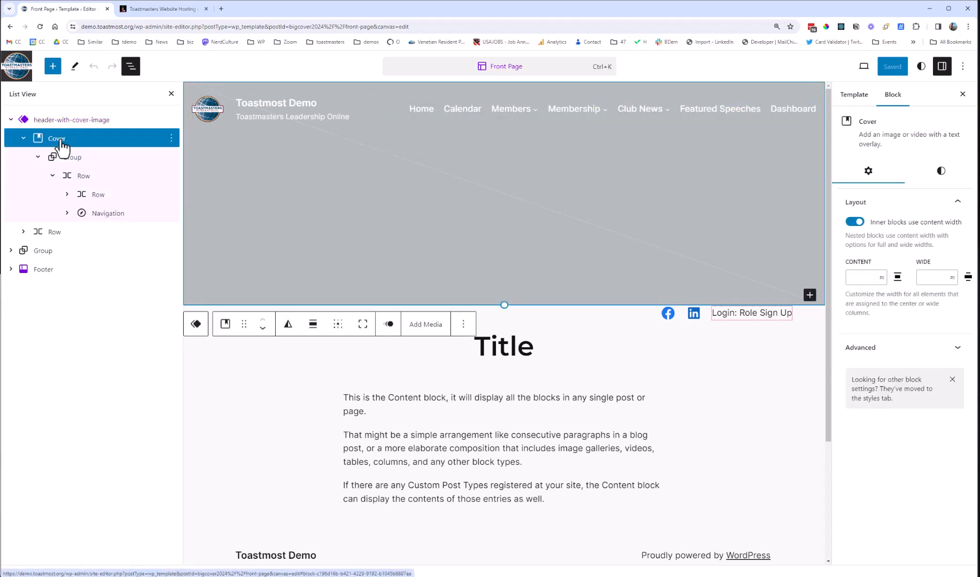
{"action": "left_click", "coordinate": [423, 325]}
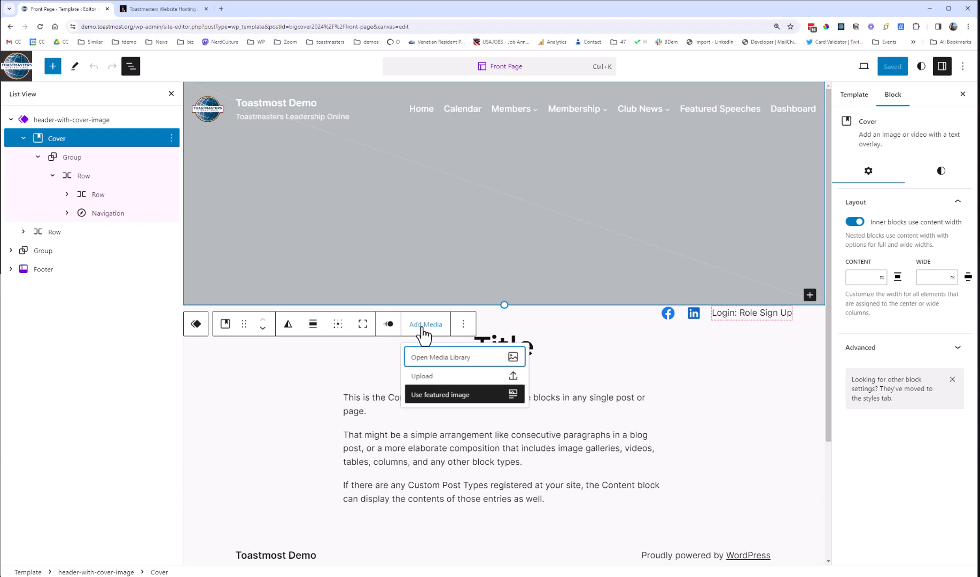
Inspect the template's Content, Title and Navigation blocks, and hide the block settings sidebar
{"action": "left_click", "coordinate": [385, 459]}
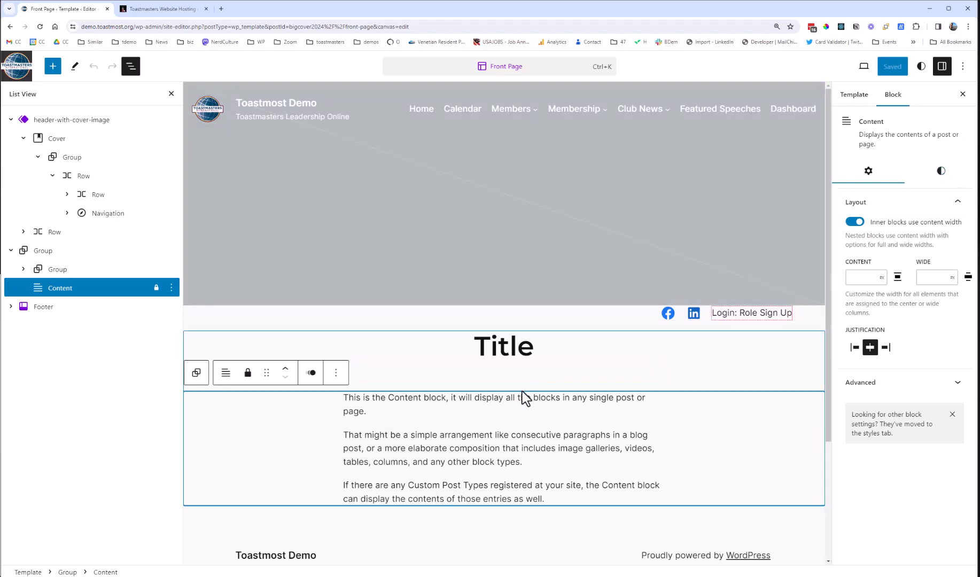
{"action": "left_click", "coordinate": [514, 349]}
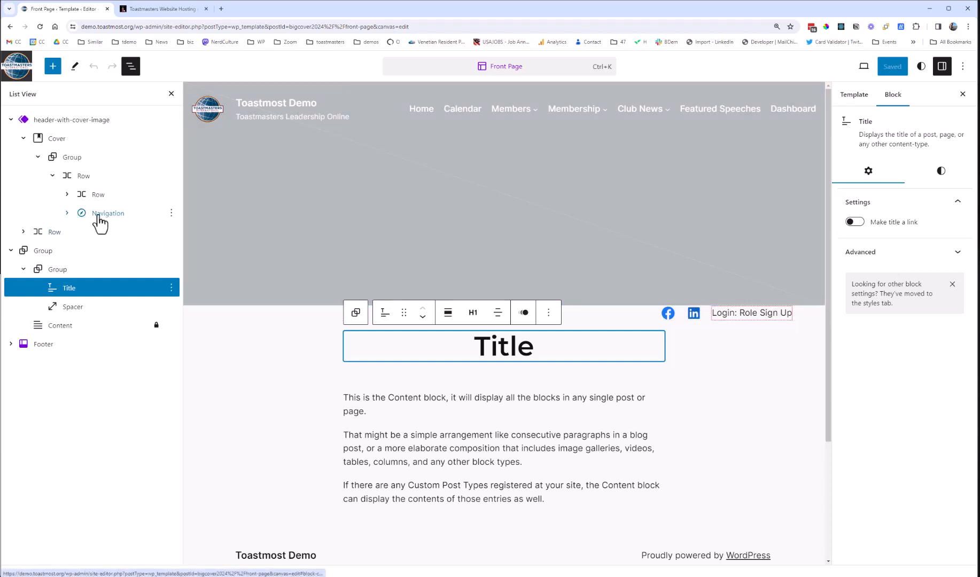
{"action": "left_click", "coordinate": [99, 216]}
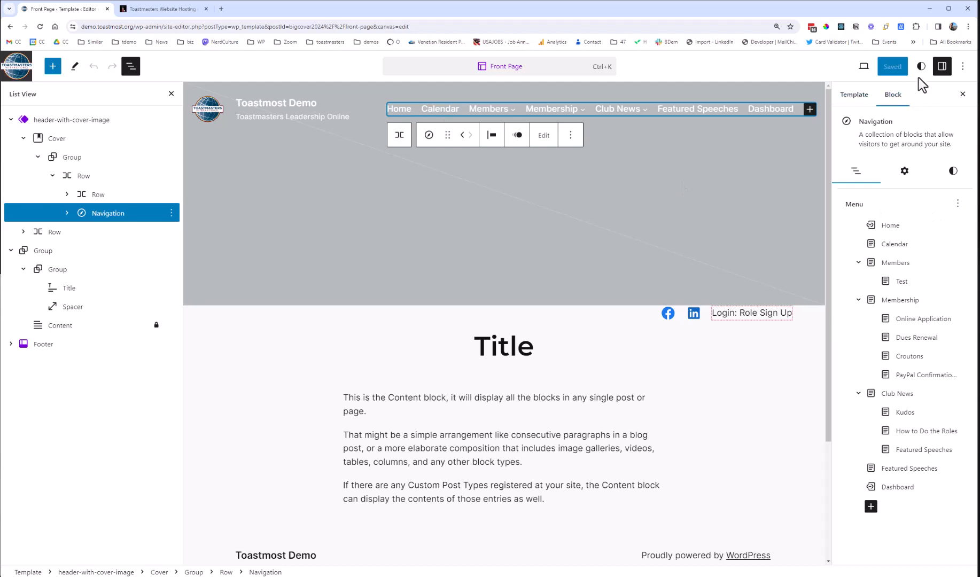
{"action": "left_click", "coordinate": [942, 74]}
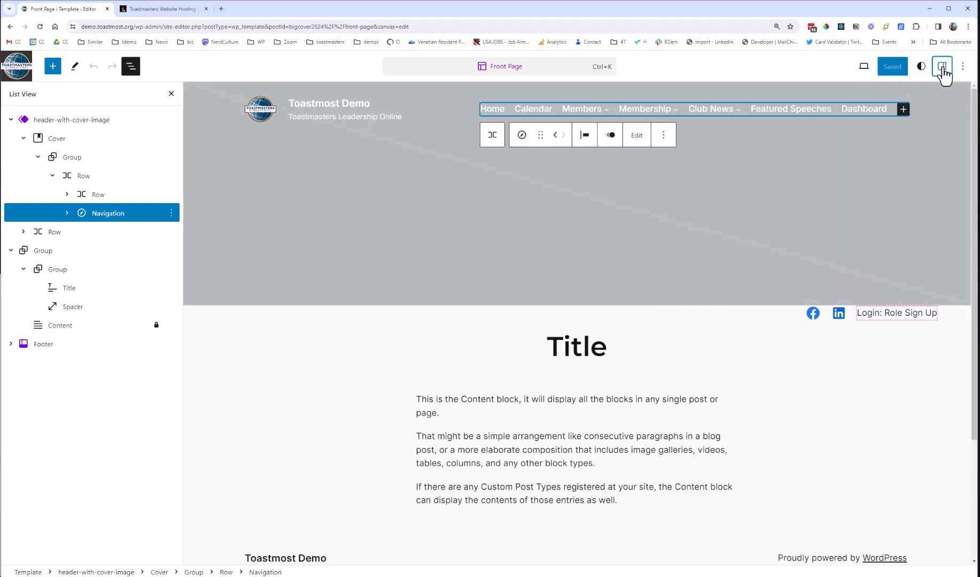
Show the block settings sidebar, add a link to the Test page to the navigation menu, and move it directly after Home
{"action": "left_click", "coordinate": [942, 74]}
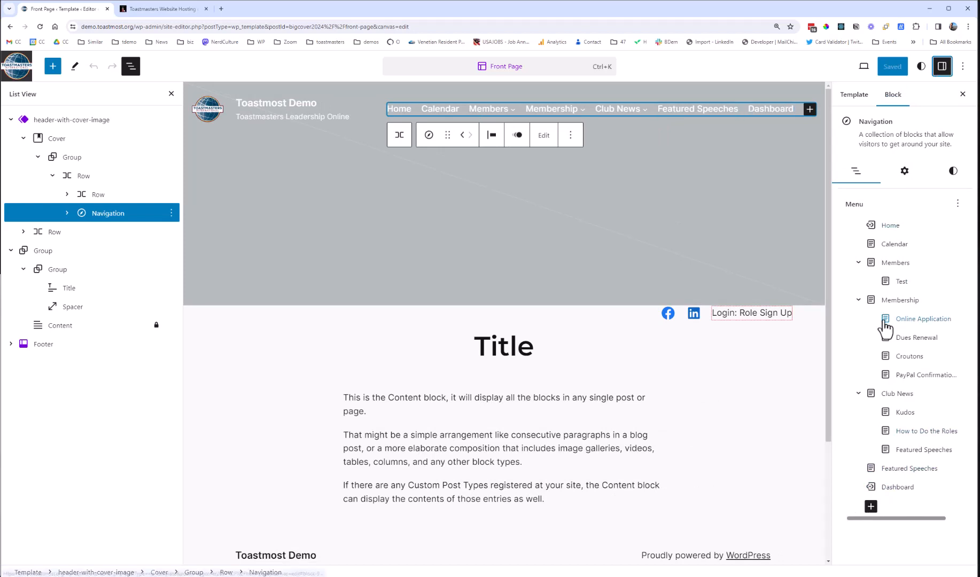
{"action": "left_click", "coordinate": [809, 110]}
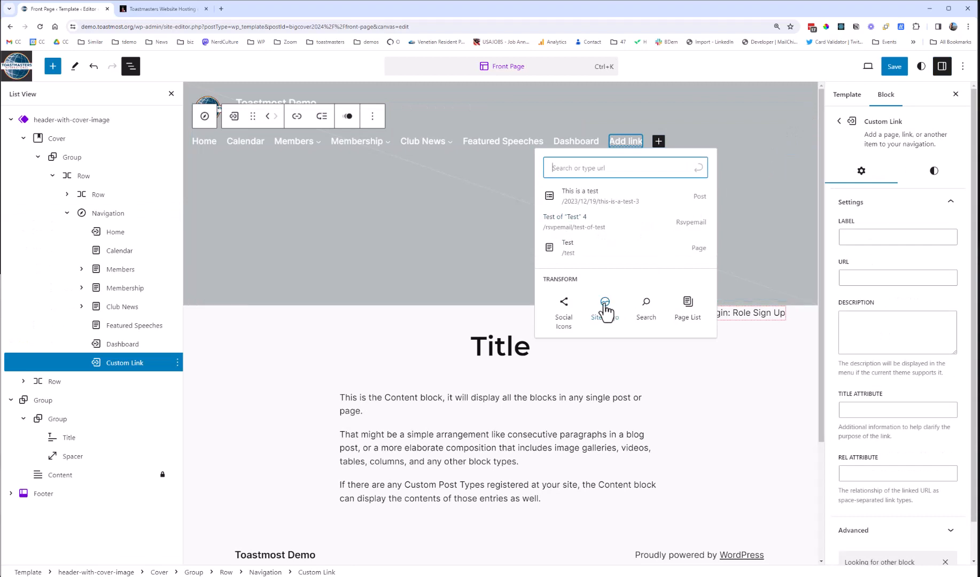
{"action": "left_click", "coordinate": [568, 247]}
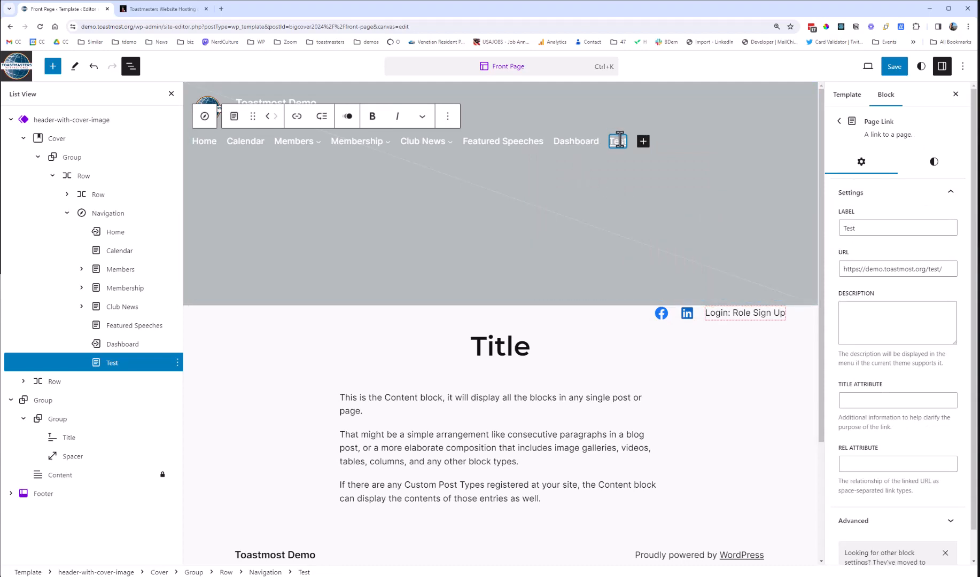
{"action": "left_click", "coordinate": [205, 120]}
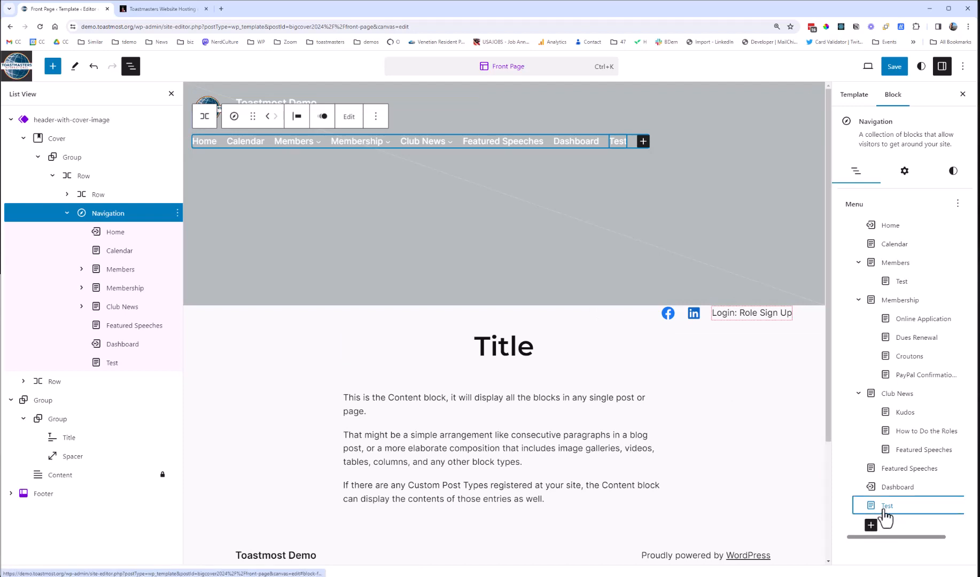
{"action": "left_click_drag", "start_coordinate": [886, 517], "coordinate": [889, 252]}
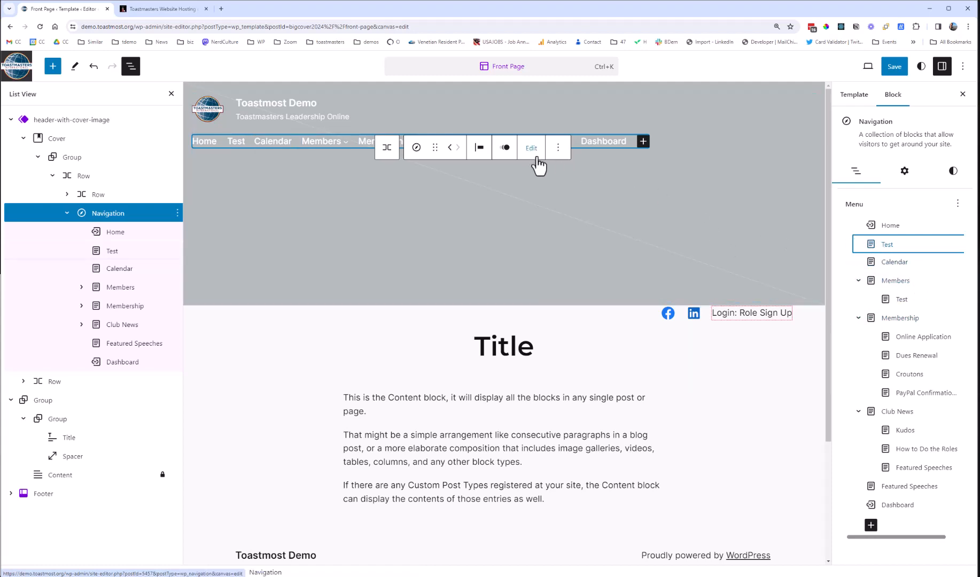
Delete the entire Navigation block from the header and undo the deletion
{"action": "left_click", "coordinate": [558, 149]}
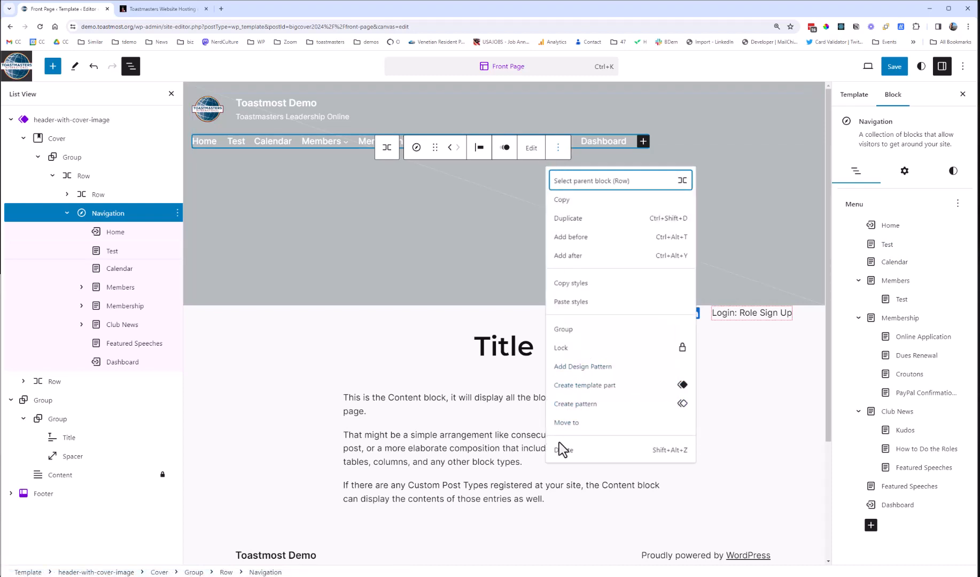
{"action": "left_click", "coordinate": [564, 454]}
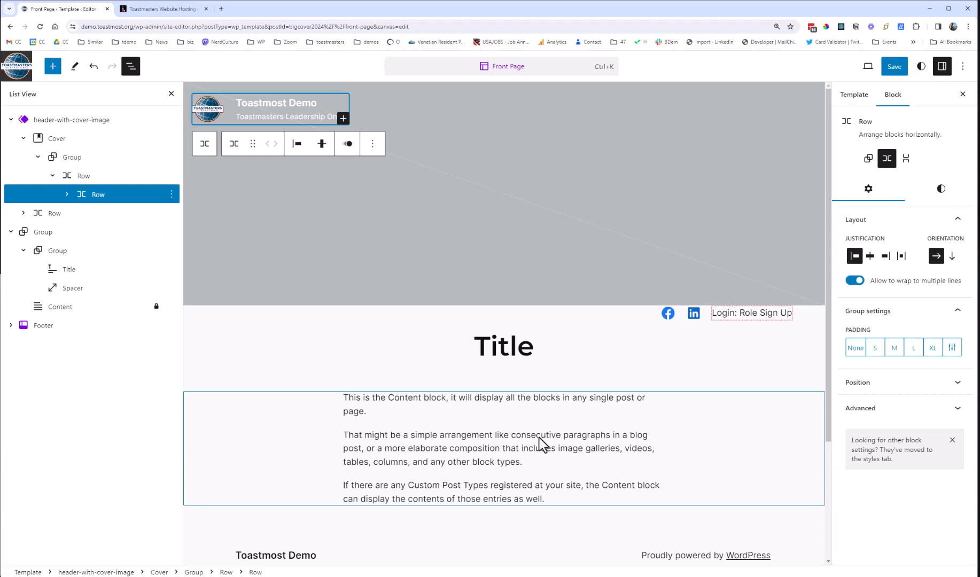
{"action": "key", "text": "ctrl+z"}
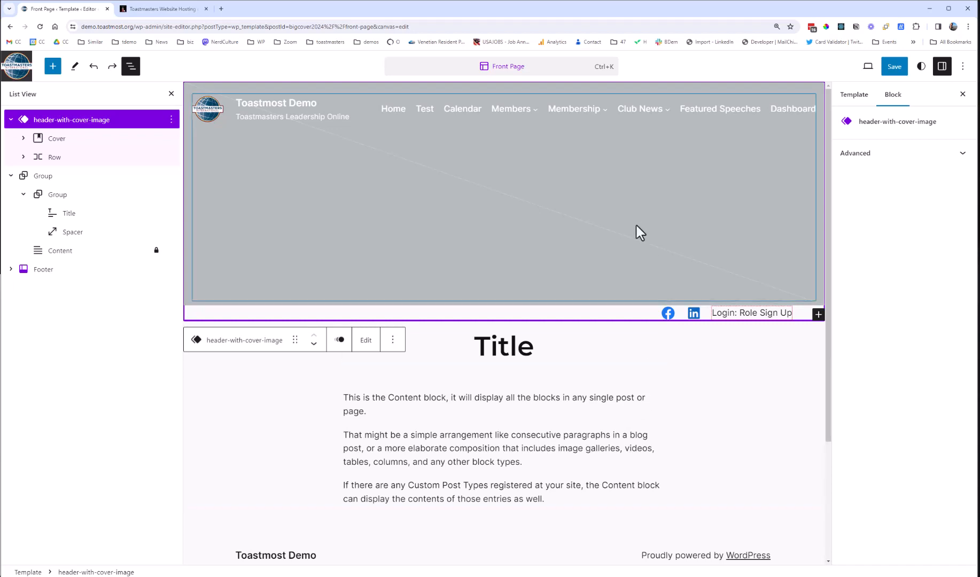
Delete only the Test link from the header's navigation menu
{"action": "left_click", "coordinate": [424, 110]}
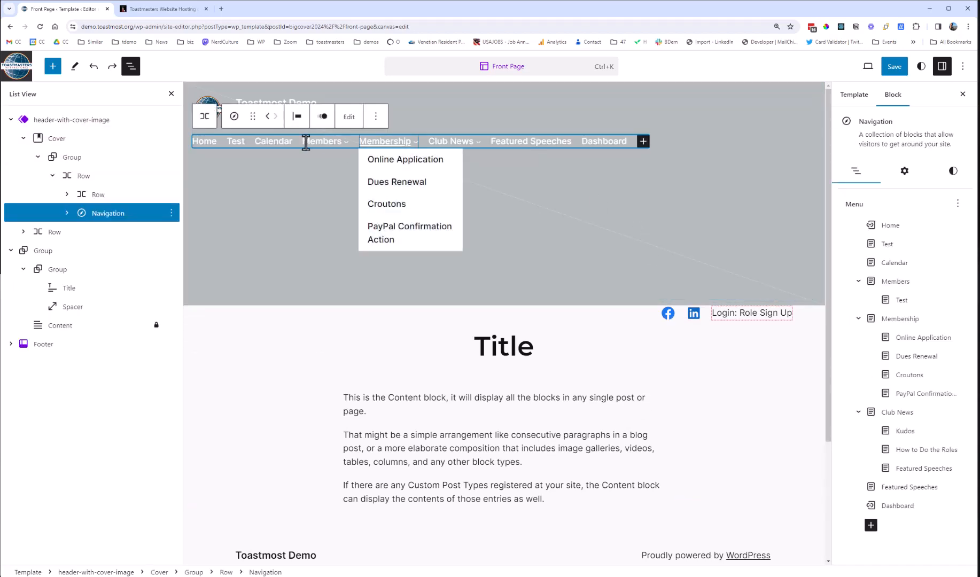
{"action": "left_click", "coordinate": [234, 142]}
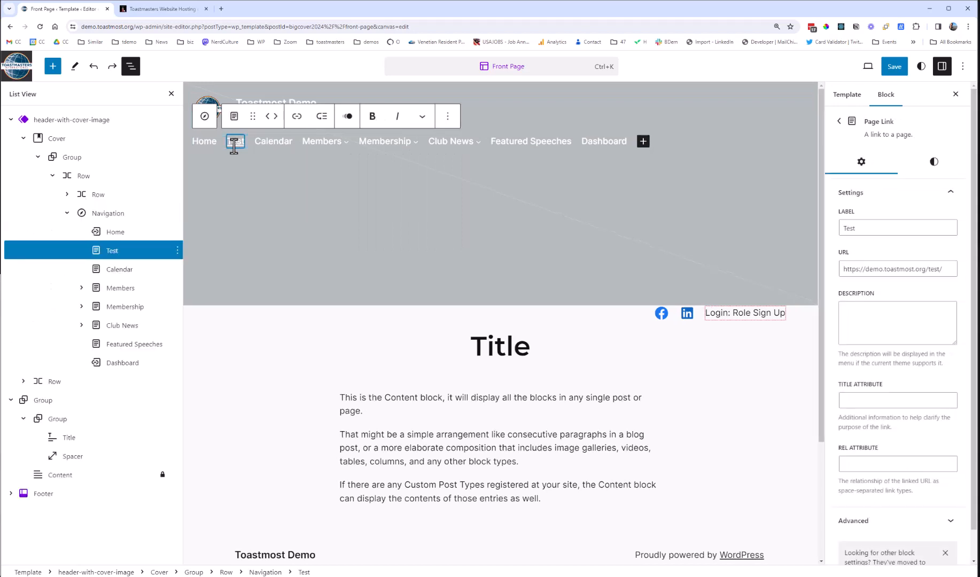
{"action": "left_click", "coordinate": [449, 117]}
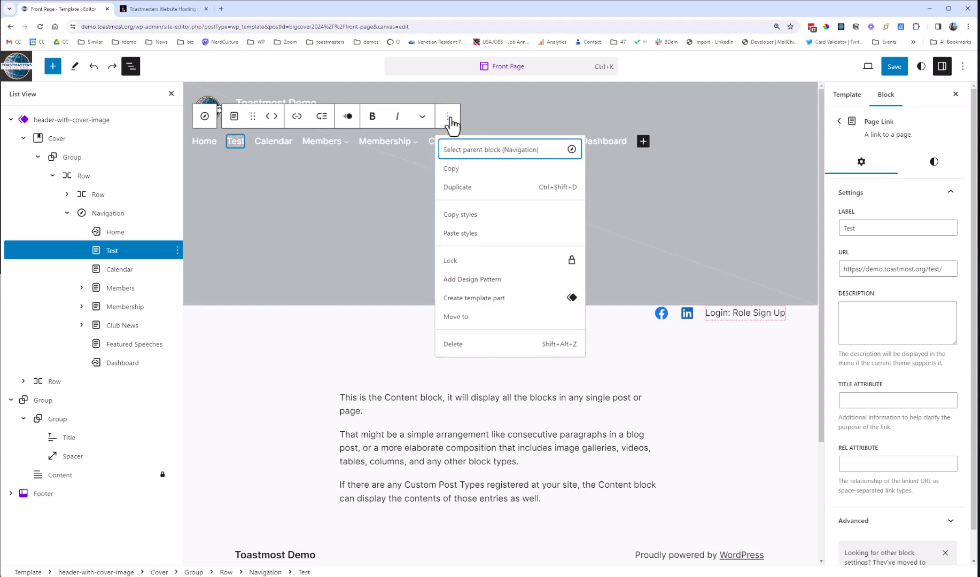
{"action": "left_click", "coordinate": [459, 345]}
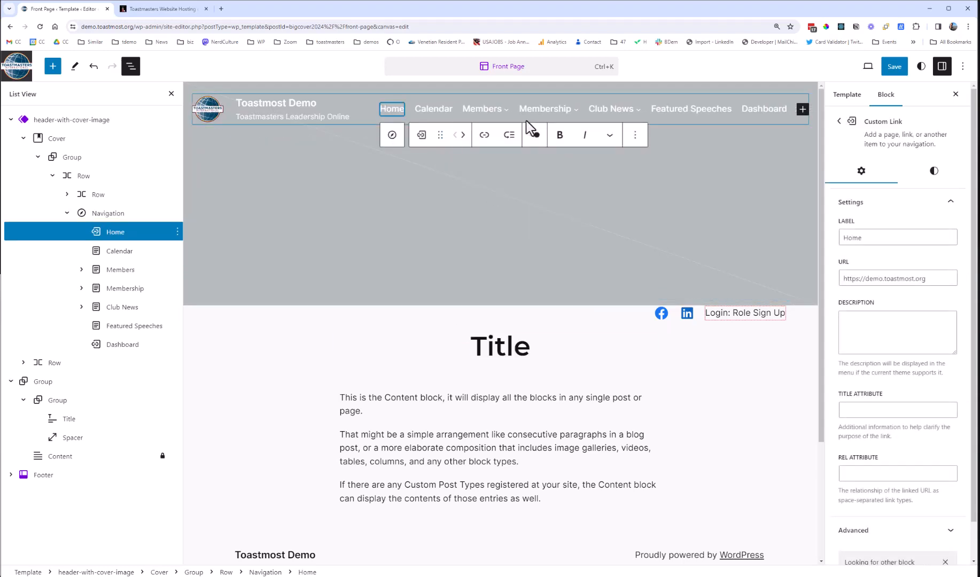
Inspect the Calendar link and its parent Navigation and Row blocks, and reselect the Navigation block
{"action": "left_click", "coordinate": [438, 110]}
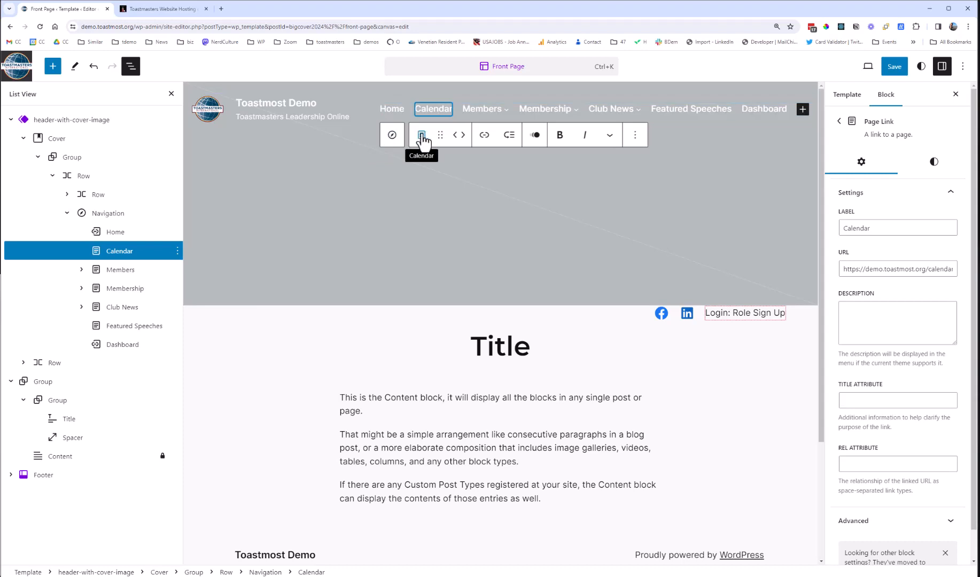
{"action": "left_click", "coordinate": [392, 138]}
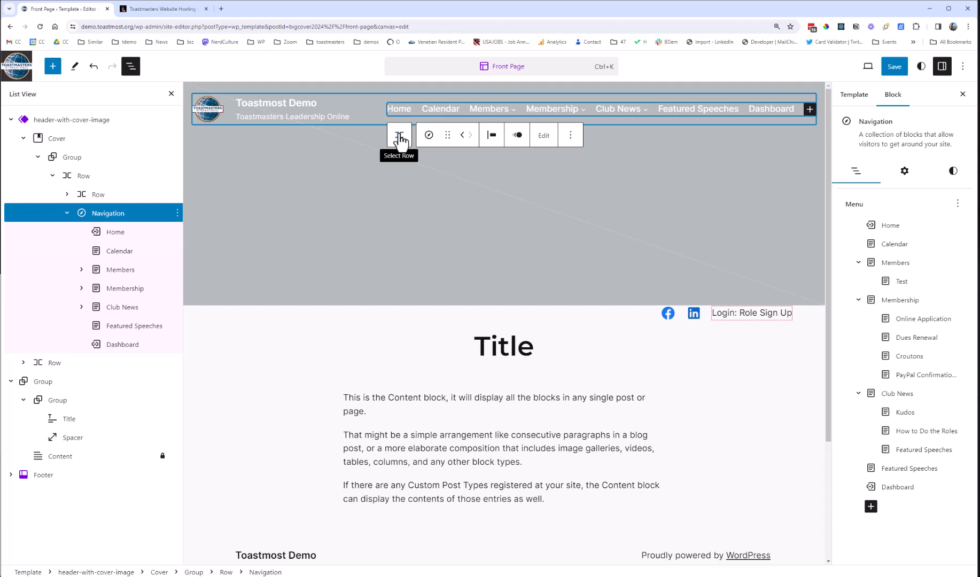
{"action": "left_click", "coordinate": [399, 139]}
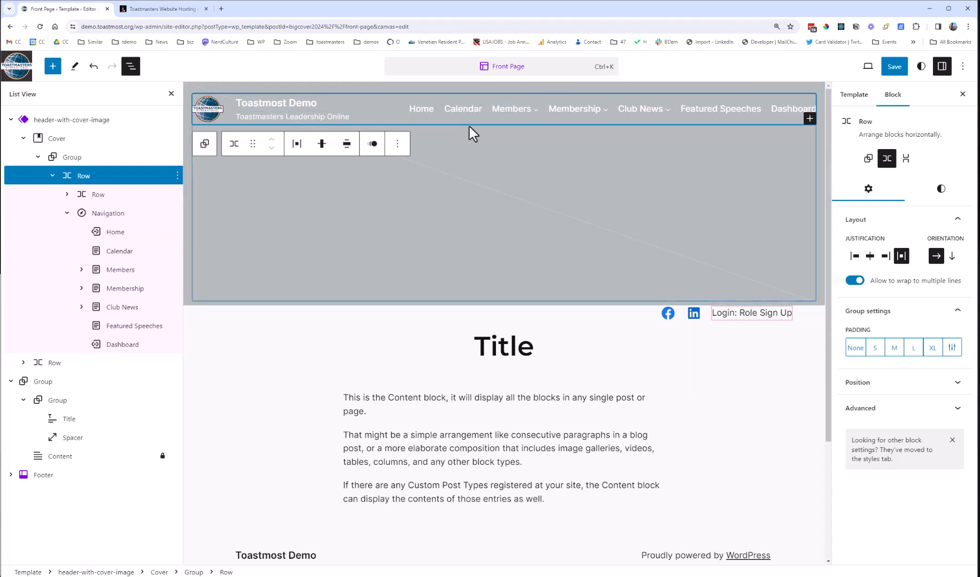
{"action": "left_click", "coordinate": [423, 108]}
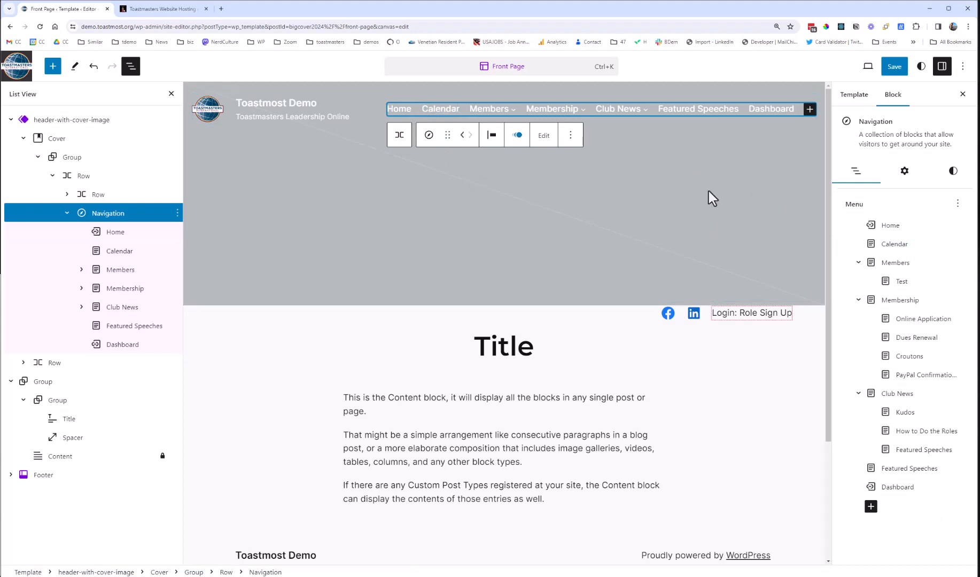
Change the label of the Calendar link in the navigation menu to Events
{"action": "left_click", "coordinate": [895, 246]}
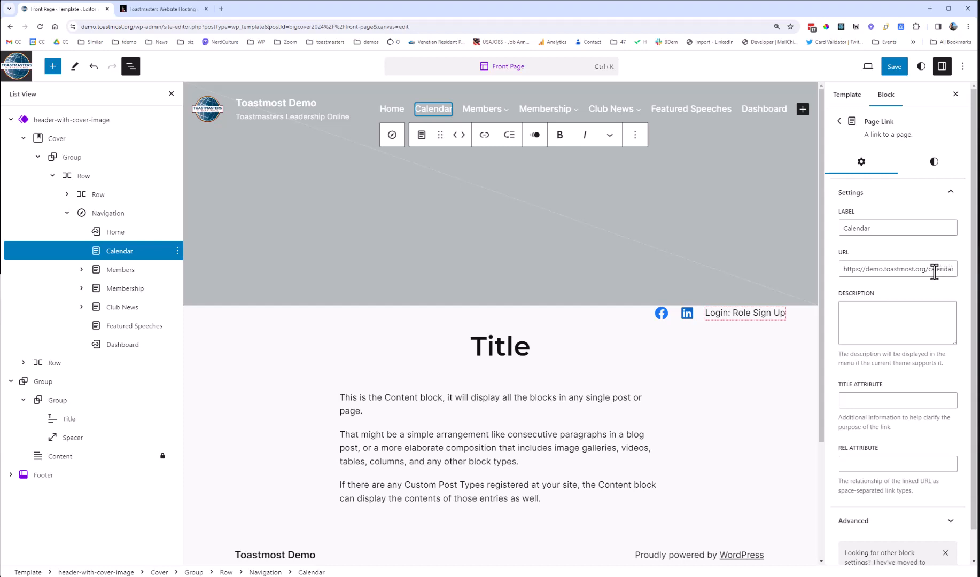
{"action": "double_click", "coordinate": [884, 228]}
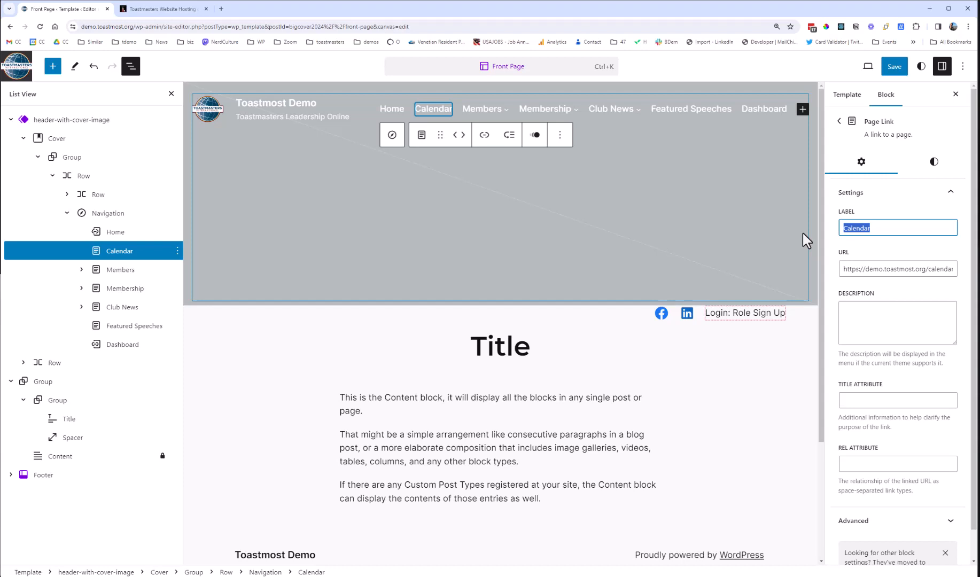
{"action": "type", "text": "Events"}
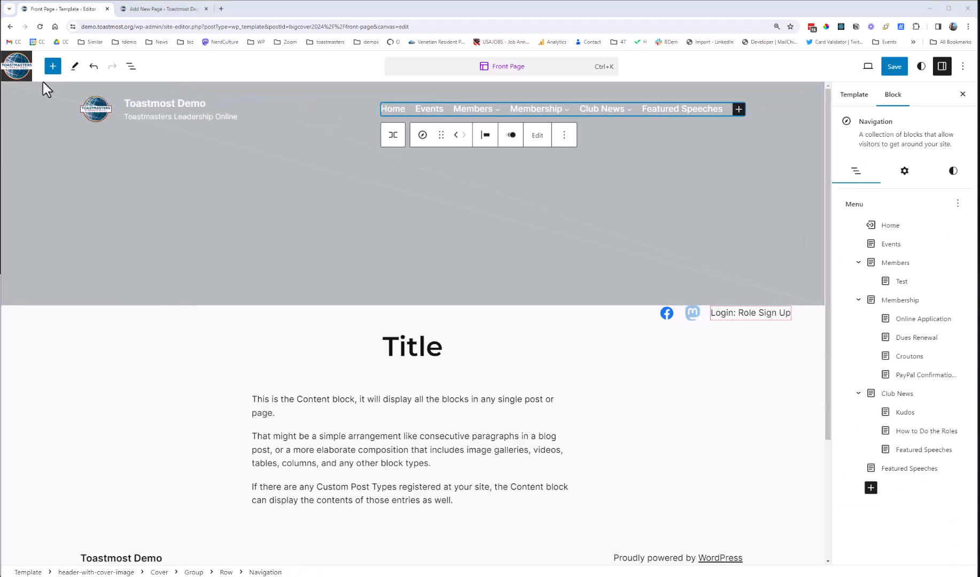
Add a page link to the Resources page at the end of the navigation menu
{"action": "mouse_move", "coordinate": [614, 102]}
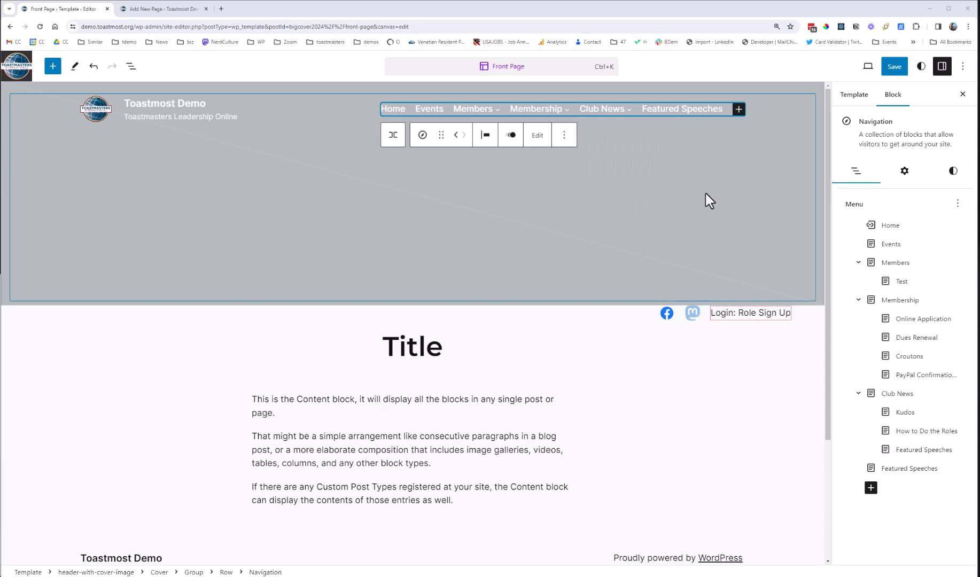
{"action": "left_click", "coordinate": [870, 488]}
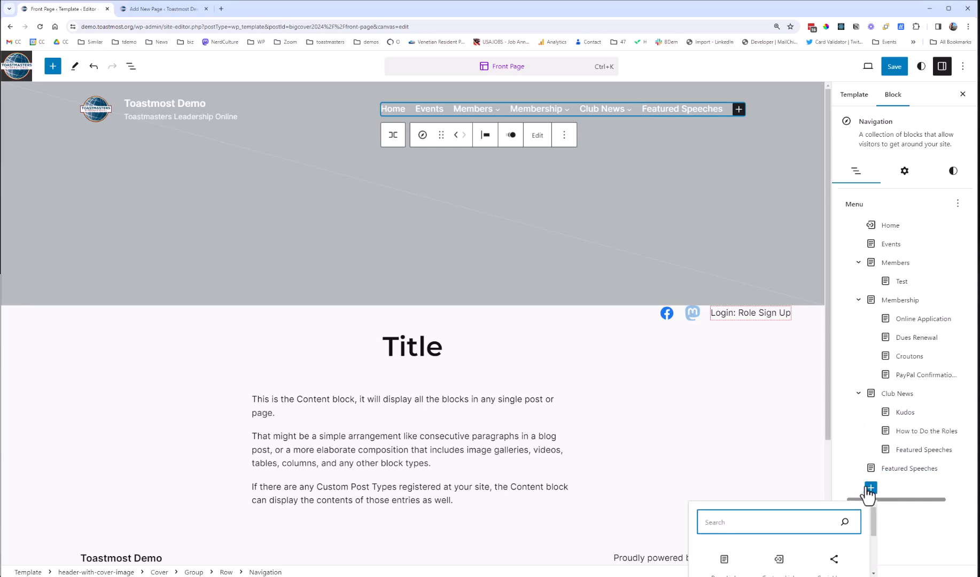
{"action": "left_click", "coordinate": [725, 559]}
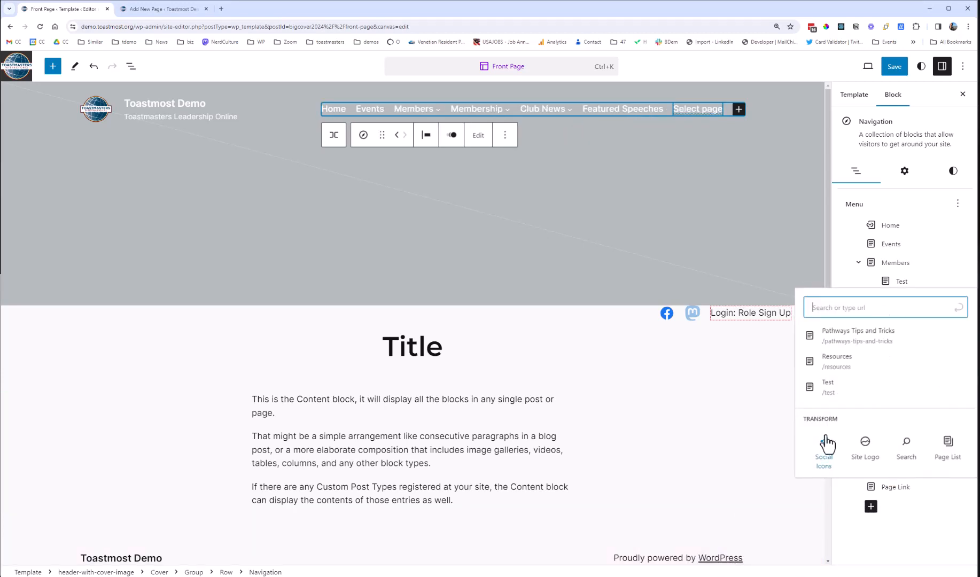
{"action": "type", "text": "resour"}
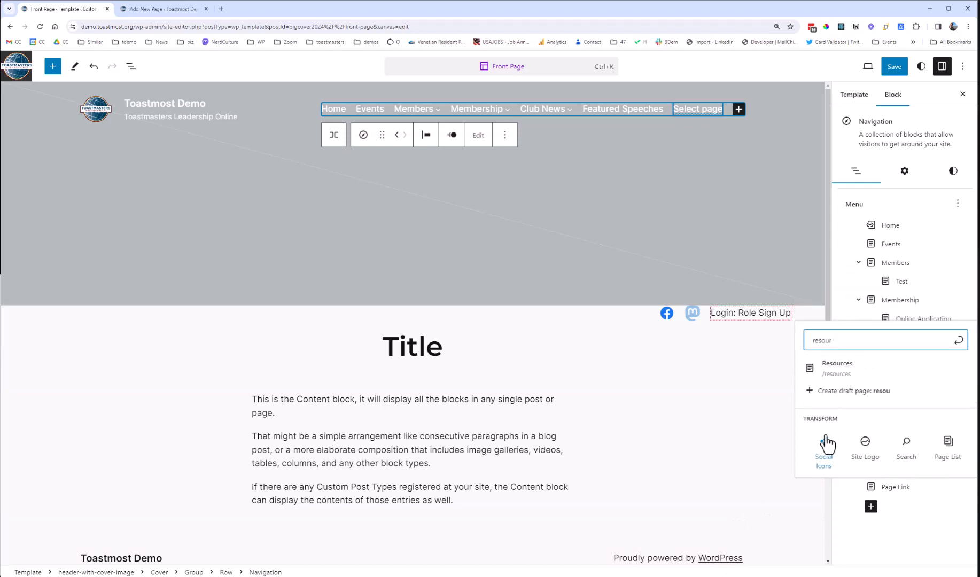
{"action": "left_click", "coordinate": [830, 366]}
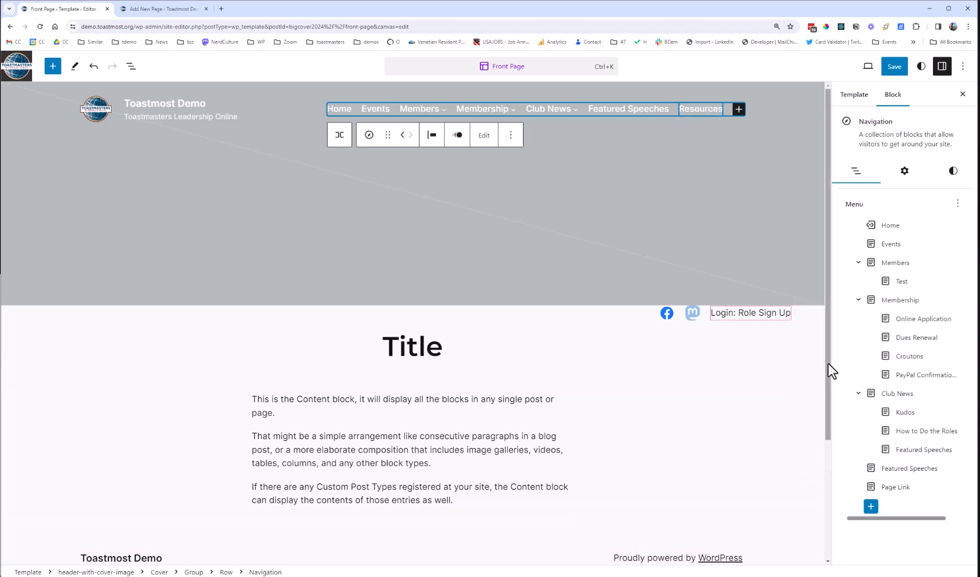
Convert the Resources link into a submenu and add the Pathways Tips and Tricks page as its first item
{"action": "left_click", "coordinate": [696, 114]}
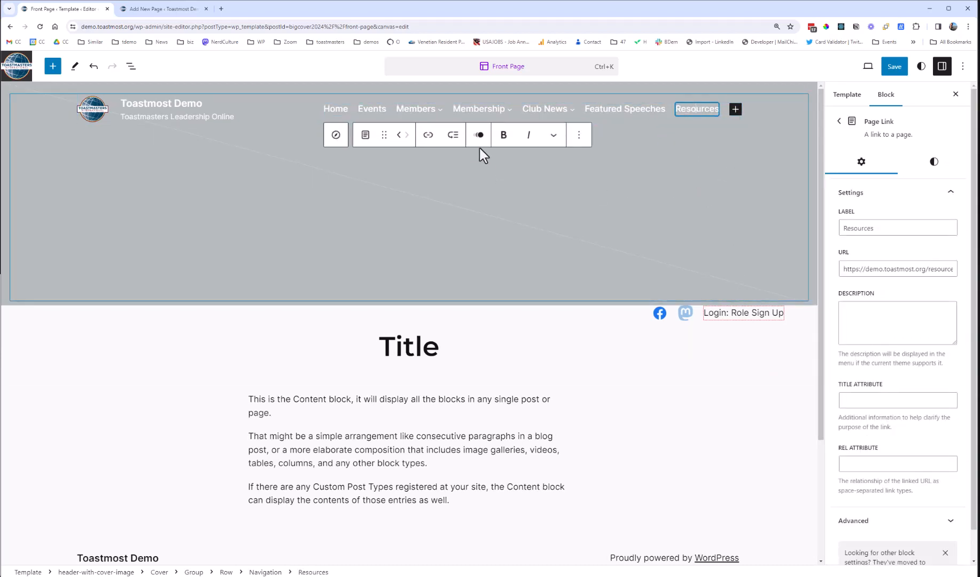
{"action": "left_click", "coordinate": [453, 136]}
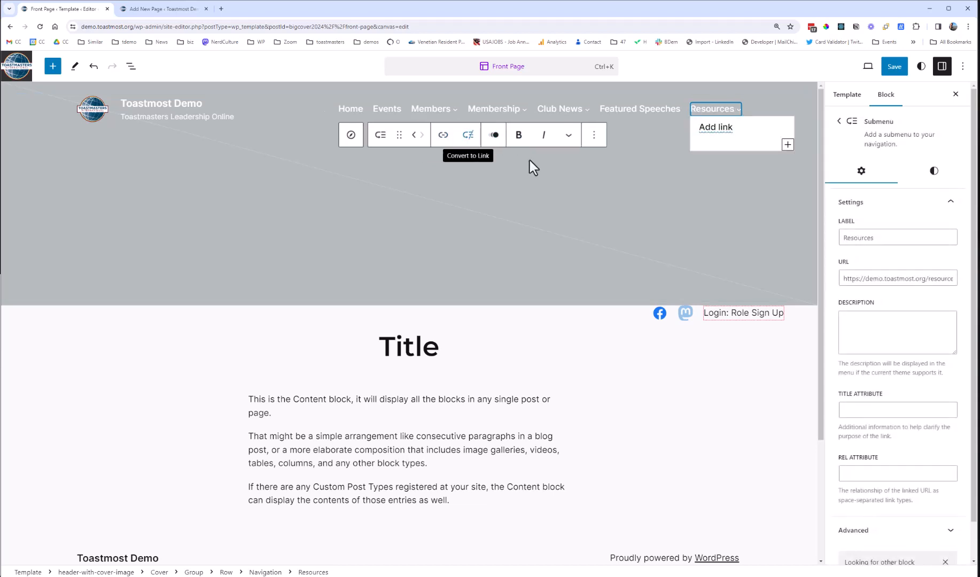
{"action": "left_click", "coordinate": [710, 132]}
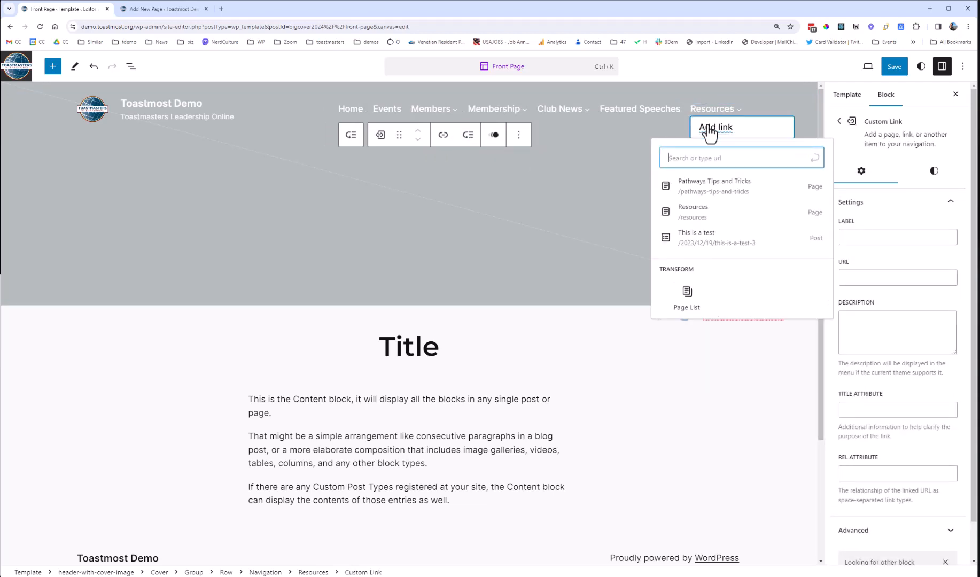
{"action": "left_click", "coordinate": [702, 188]}
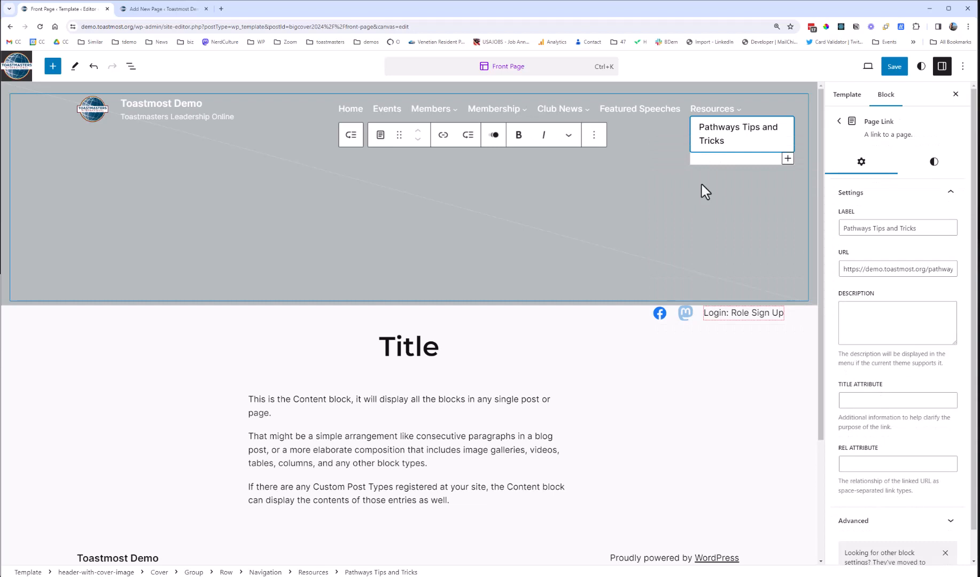
{"action": "left_click", "coordinate": [787, 159]}
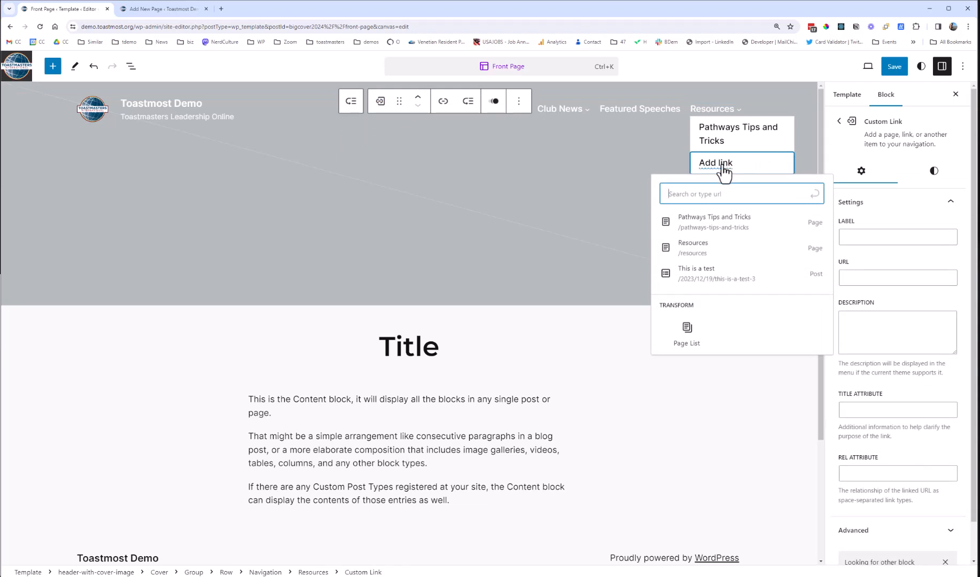
{"action": "type", "text": "https"}
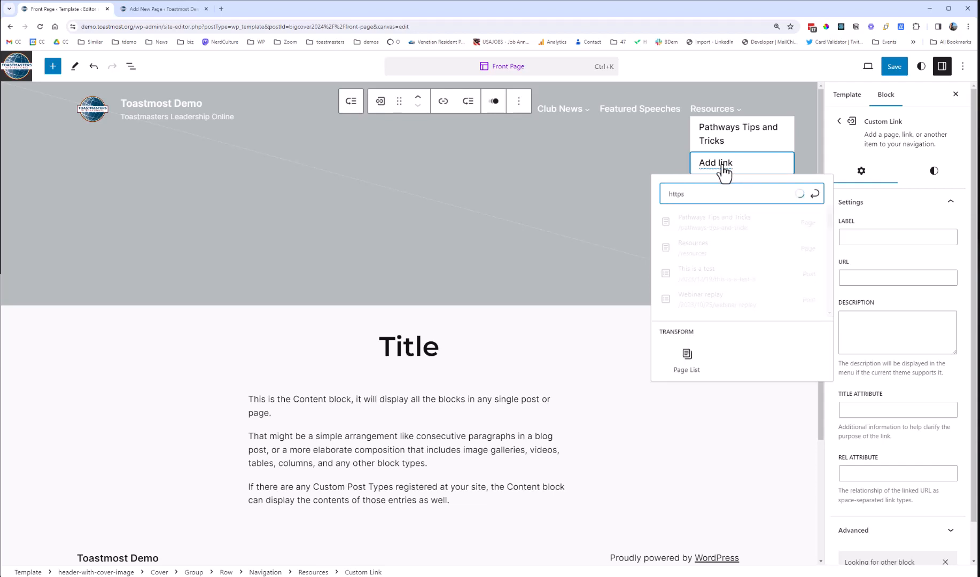
{"action": "type", "text": "://toa"}
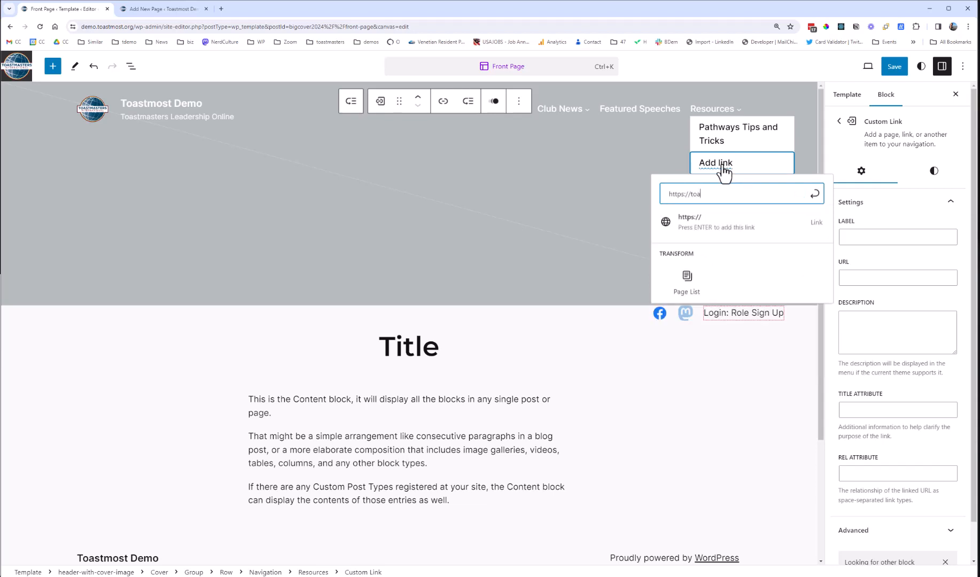
{"action": "type", "text": "stmasters.org"}
{"action": "key", "text": "Return"}
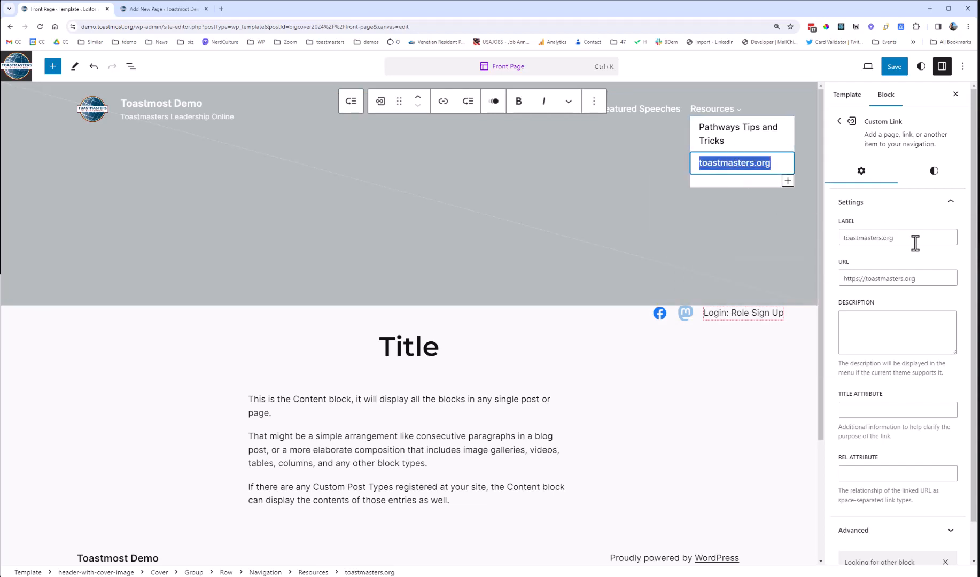
Set the label of the toastmasters.org submenu link to Toastmasters International
{"action": "left_click_drag", "start_coordinate": [915, 244], "coordinate": [822, 236]}
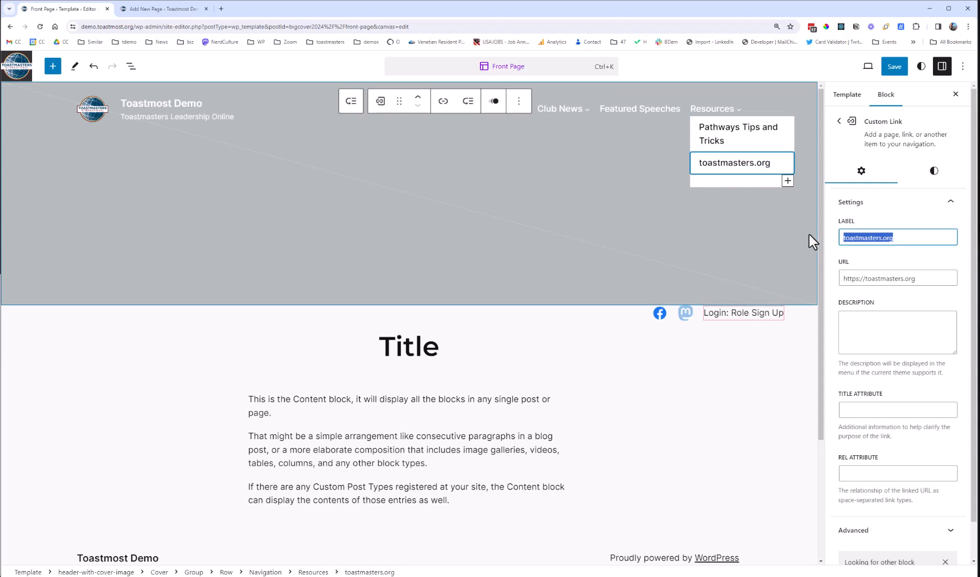
{"action": "type", "text": "Toastma"}
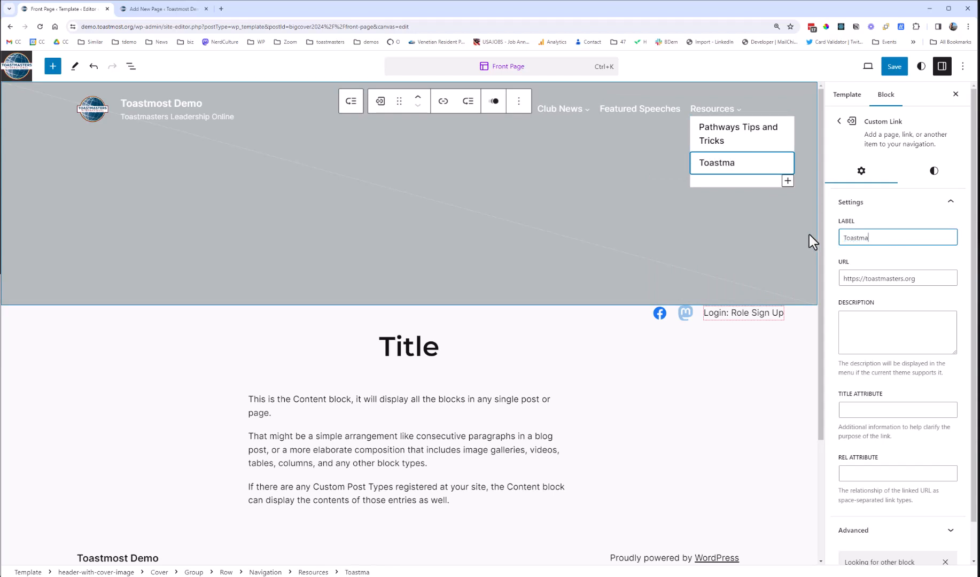
{"action": "type", "text": "sters International"}
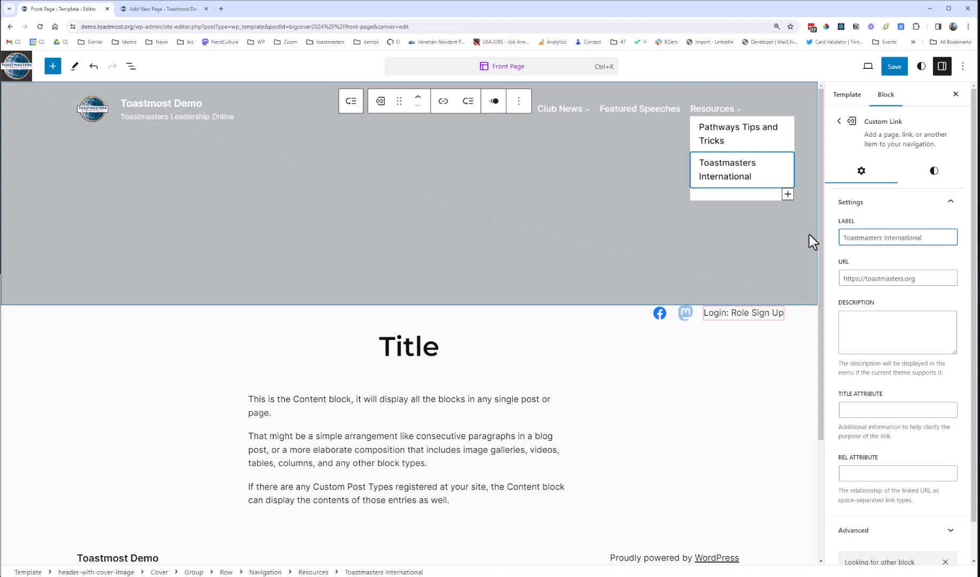
Save the site changes with the Primary Menu included
{"action": "left_click", "coordinate": [888, 68]}
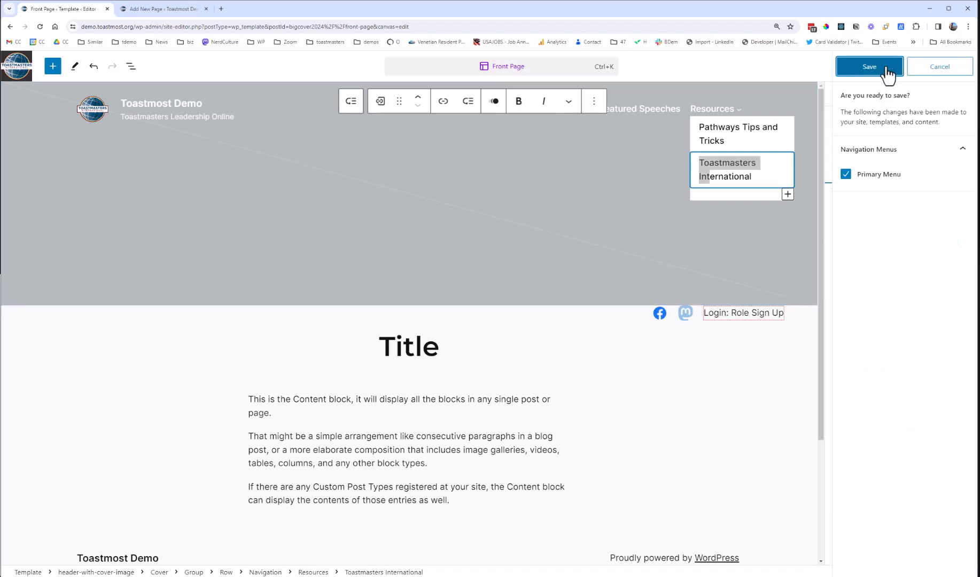
{"action": "left_click", "coordinate": [887, 70]}
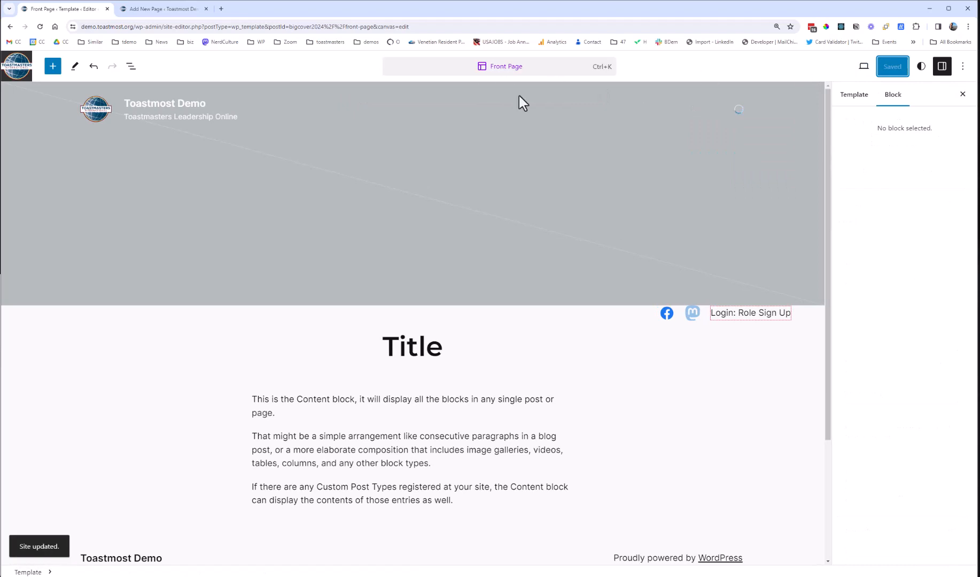
{"action": "mouse_move", "coordinate": [705, 116]}
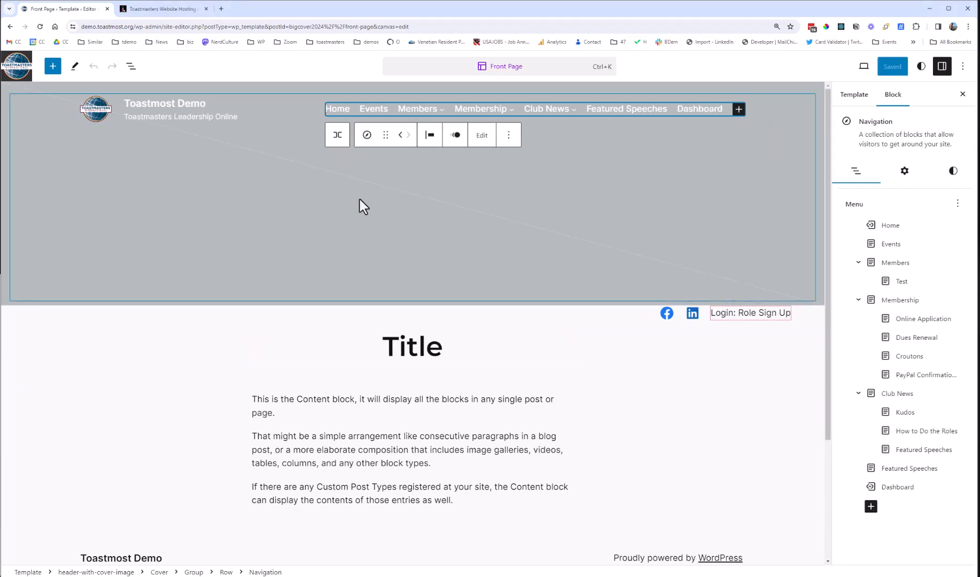
{"action": "left_click", "coordinate": [667, 314]}
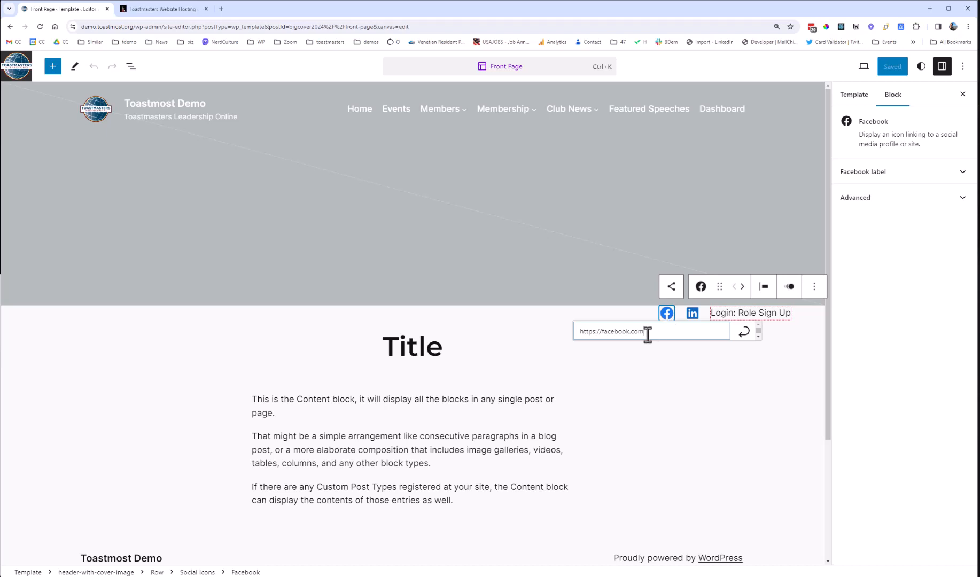
{"action": "left_click", "coordinate": [650, 333]}
{"action": "type", "text": "/wp4toastmast"}
{"action": "type", "text": "ers"}
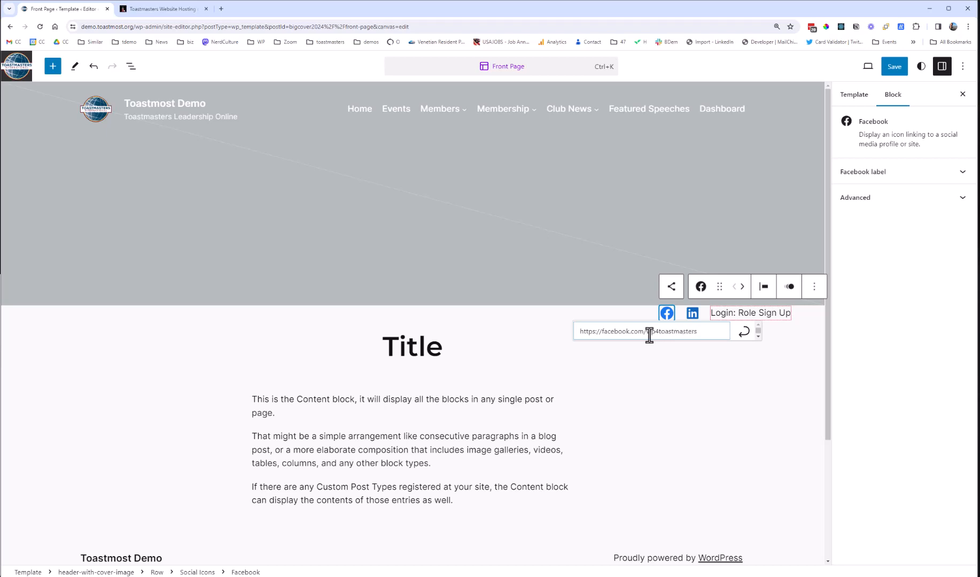
{"action": "left_click", "coordinate": [743, 332]}
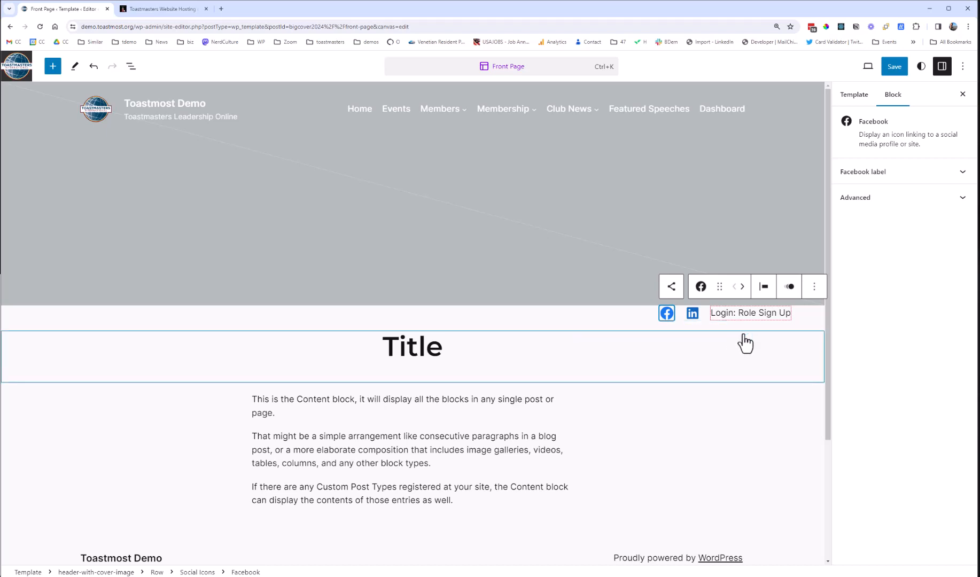
Delete the LinkedIn icon from the header's social icons
{"action": "left_click", "coordinate": [691, 314]}
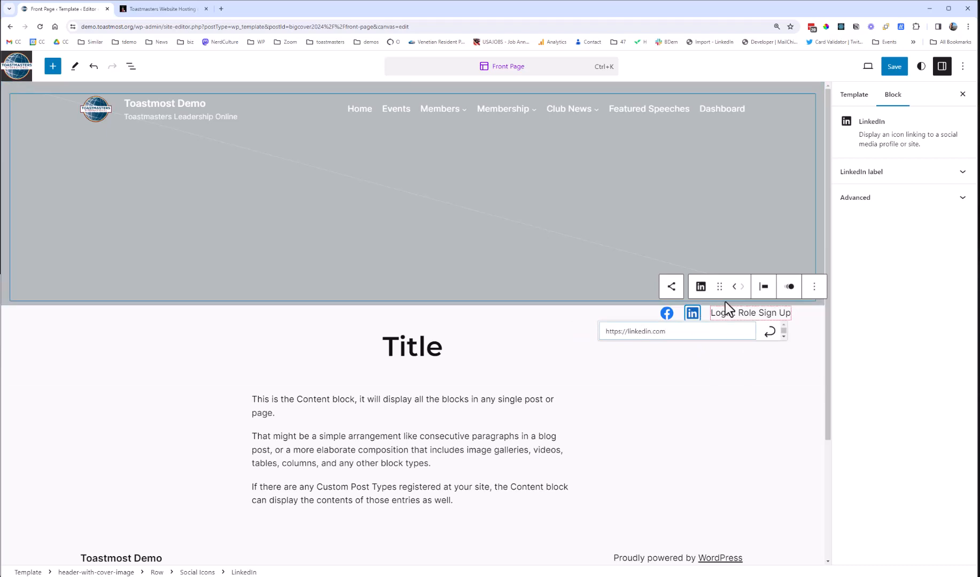
{"action": "left_click", "coordinate": [814, 292]}
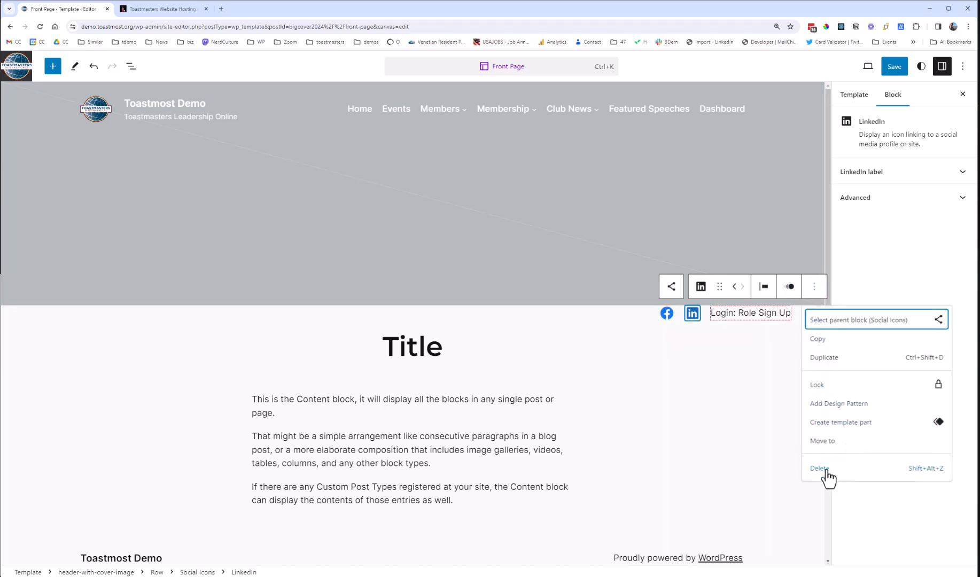
{"action": "left_click", "coordinate": [825, 469]}
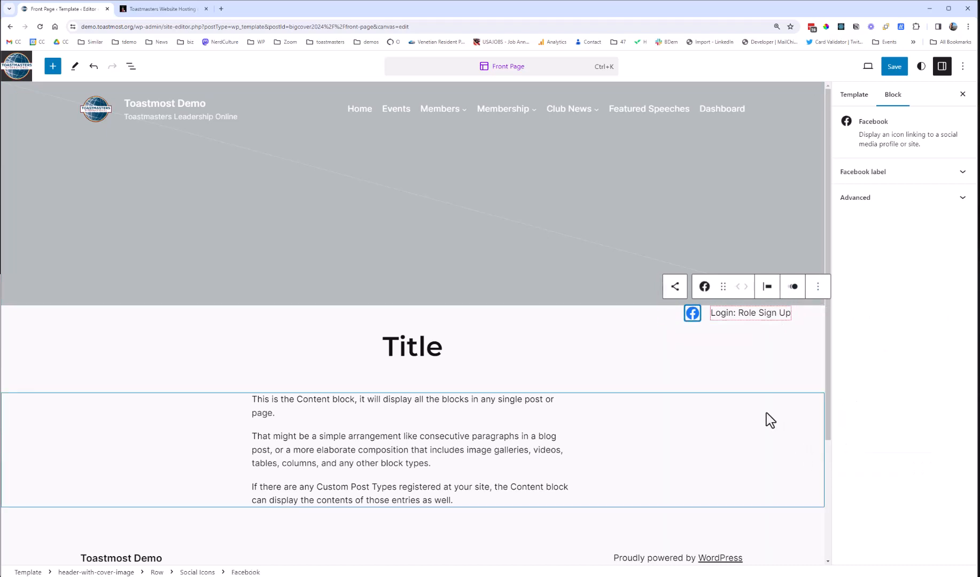
Add a Mastodon icon after the Facebook icon in the Social Icons block and save the changes
{"action": "left_click", "coordinate": [691, 317]}
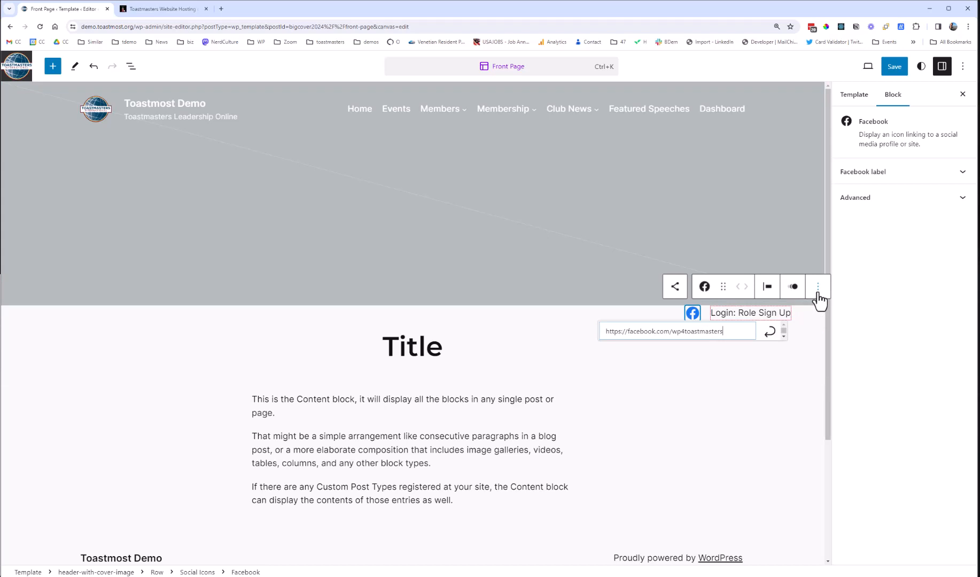
{"action": "left_click", "coordinate": [675, 291]}
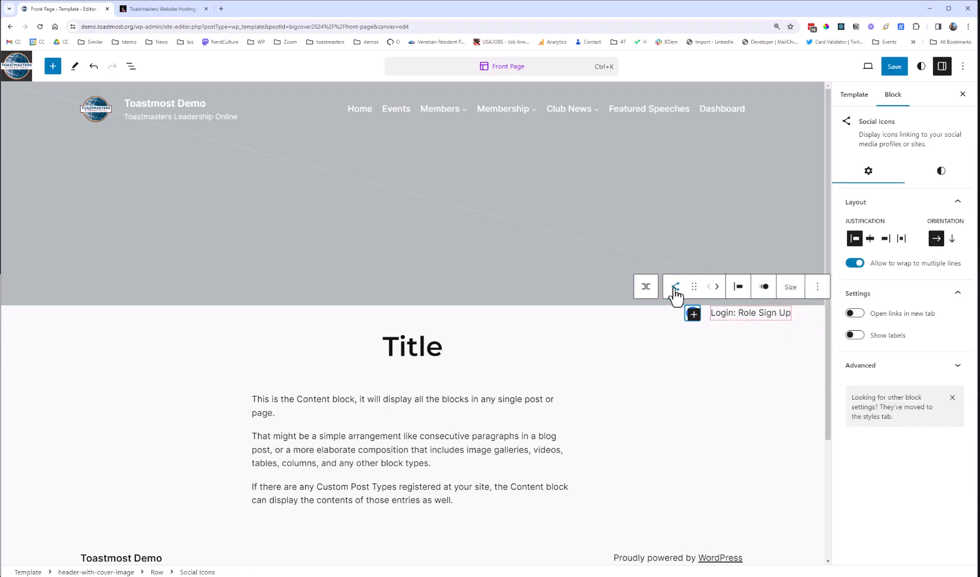
{"action": "left_click", "coordinate": [693, 315]}
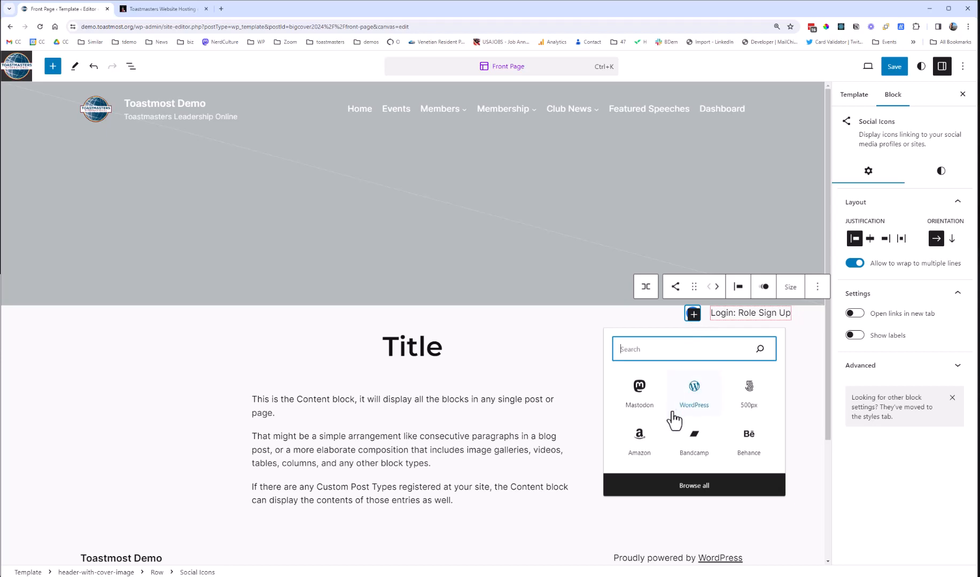
{"action": "left_click", "coordinate": [640, 395]}
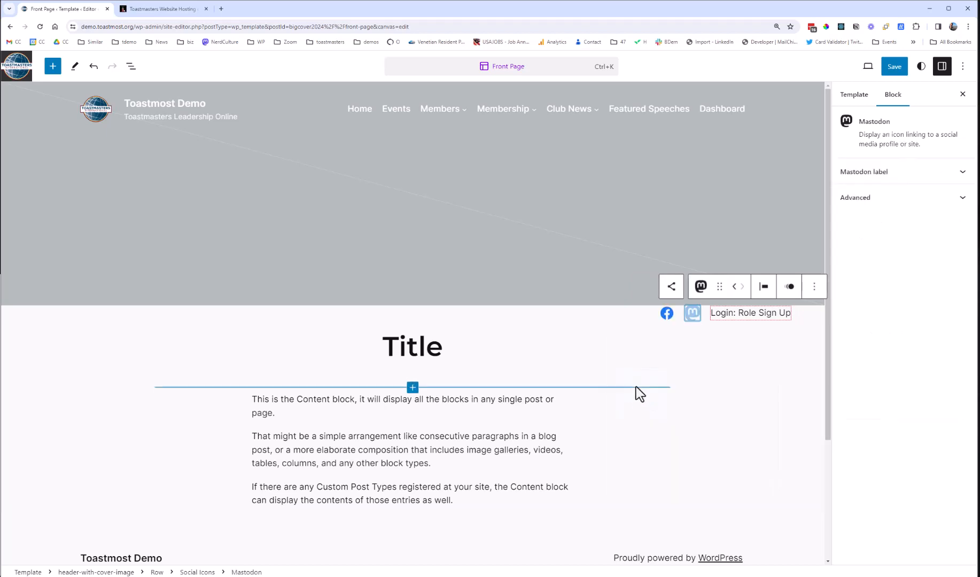
{"action": "left_click", "coordinate": [692, 315]}
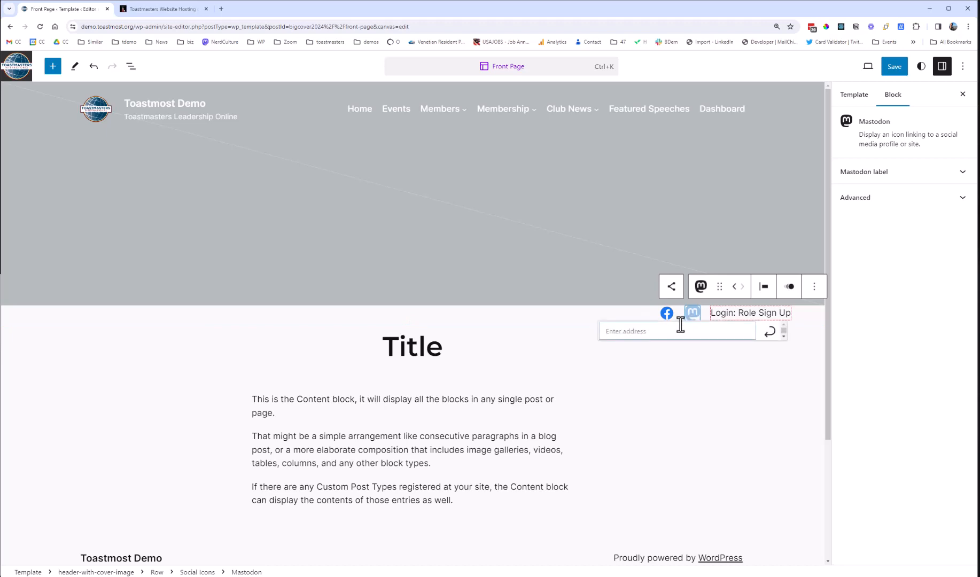
{"action": "left_click", "coordinate": [894, 66]}
{"action": "left_click", "coordinate": [894, 67]}
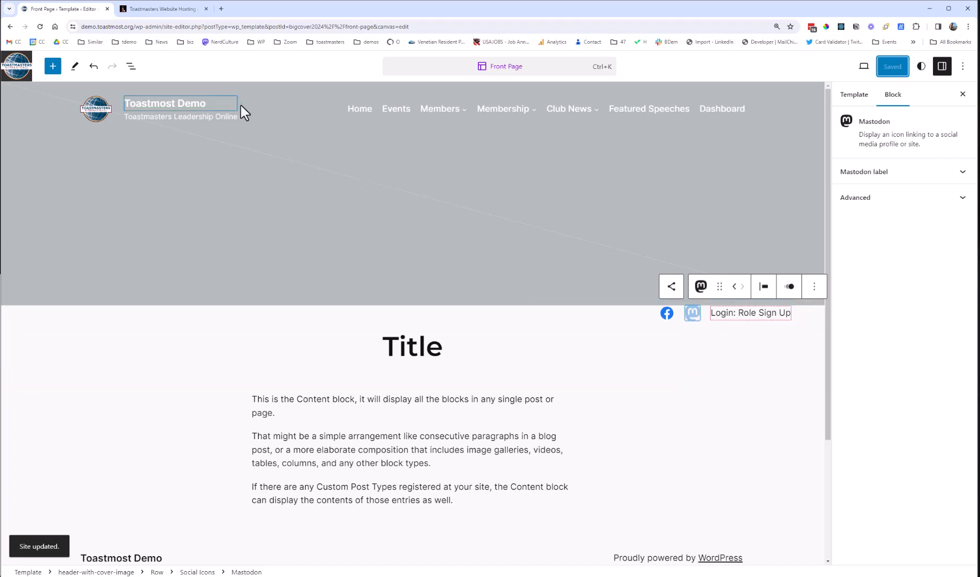
Leave the site editor and view the live home page at demo.toastmost.org
{"action": "left_click_drag", "start_coordinate": [135, 30], "coordinate": [486, 35]}
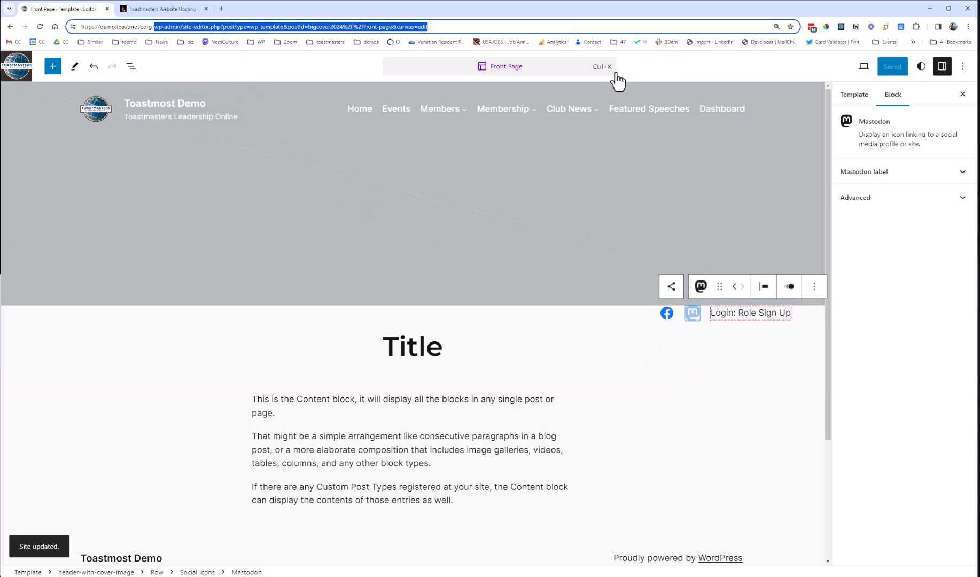
{"action": "key", "text": "BackSpace"}
{"action": "key", "text": "Return"}
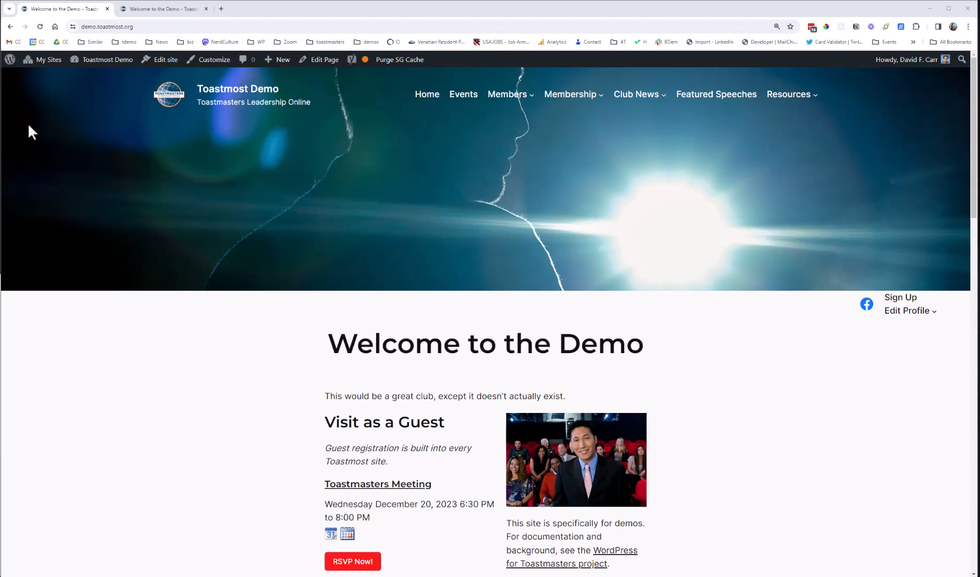
Go to the site's dashboard and open the list of installed themes
{"action": "mouse_move", "coordinate": [105, 65]}
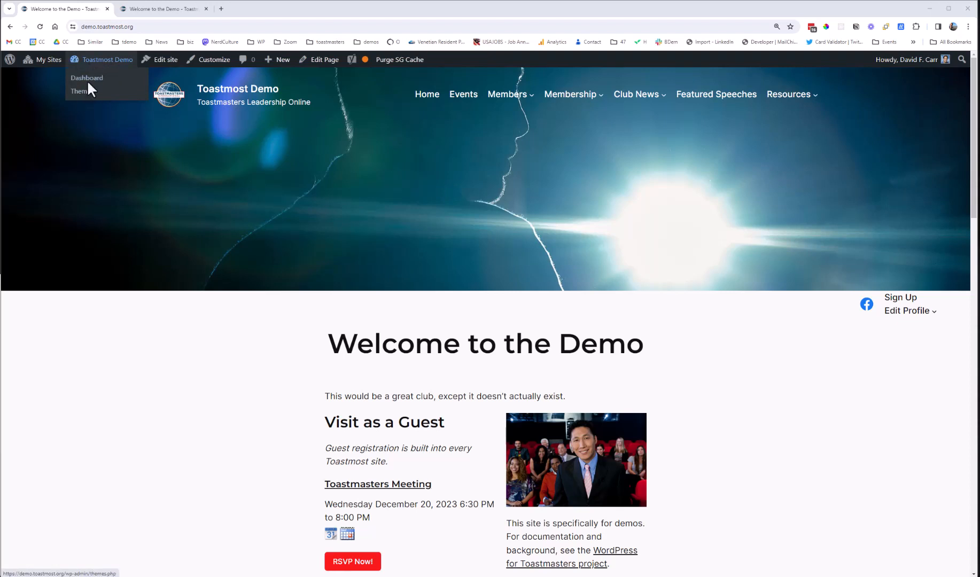
{"action": "left_click", "coordinate": [88, 81]}
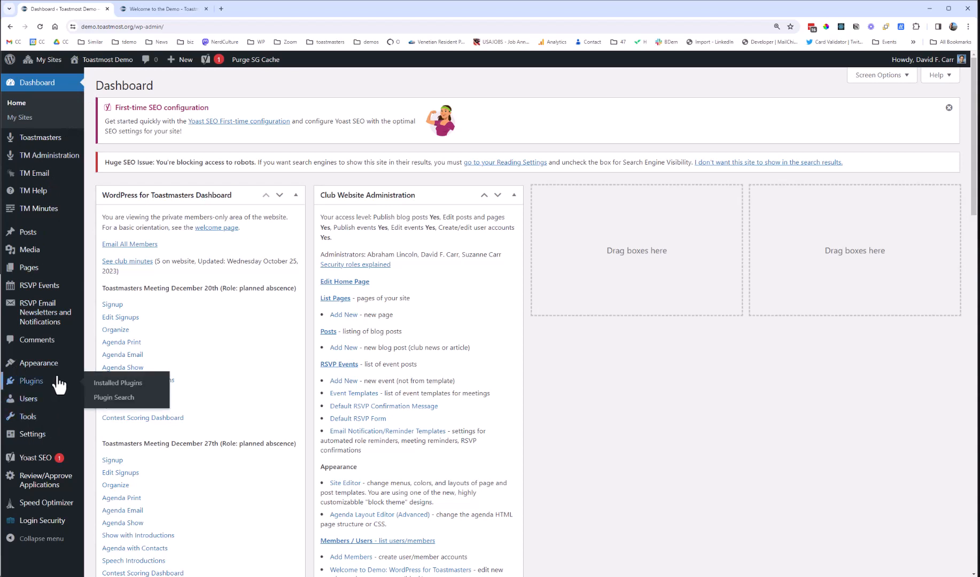
{"action": "mouse_move", "coordinate": [57, 366]}
{"action": "left_click", "coordinate": [106, 368]}
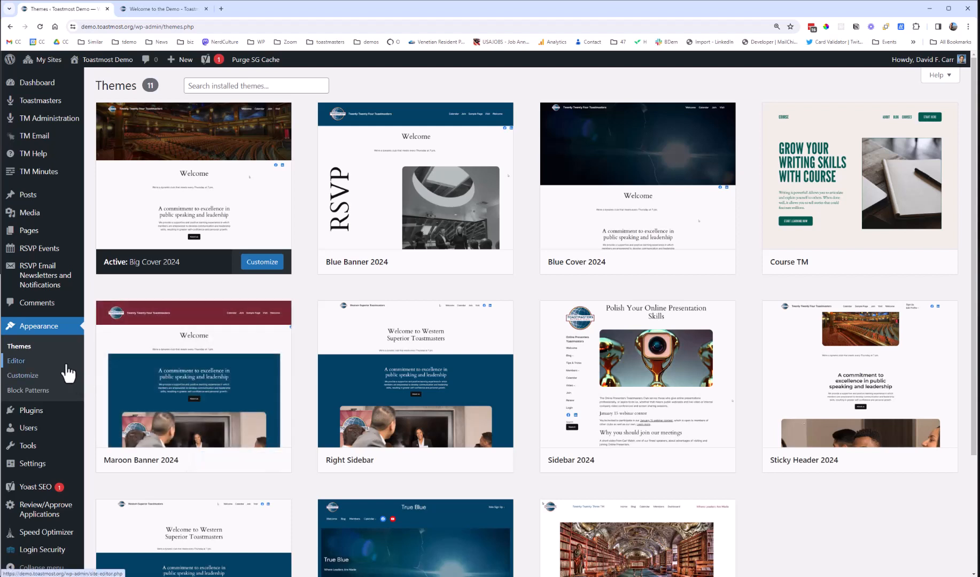
Activate the Blue Cover 2024 theme and reload the live home page to check its look
{"action": "mouse_move", "coordinate": [193, 235]}
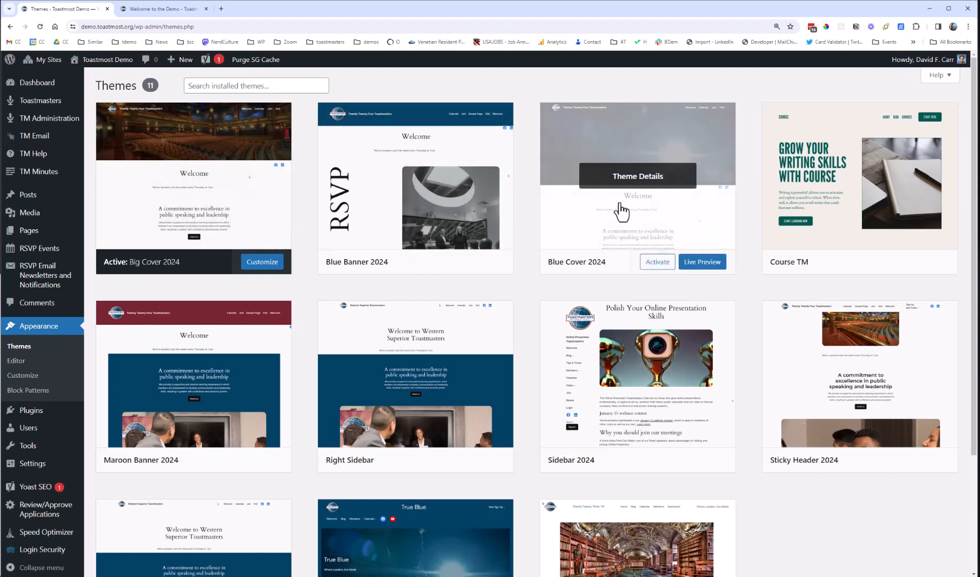
{"action": "mouse_move", "coordinate": [606, 158]}
{"action": "left_click", "coordinate": [658, 265]}
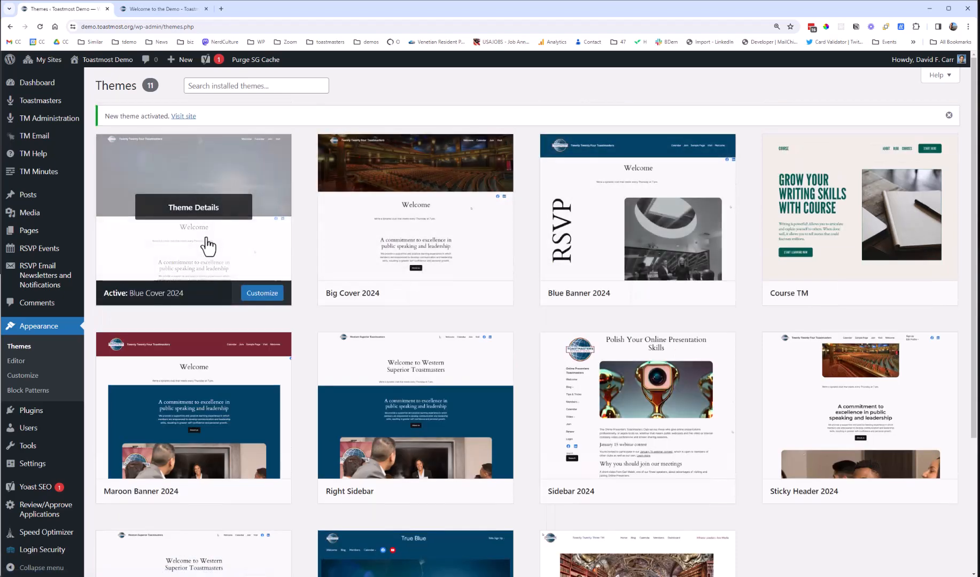
{"action": "left_click", "coordinate": [160, 8]}
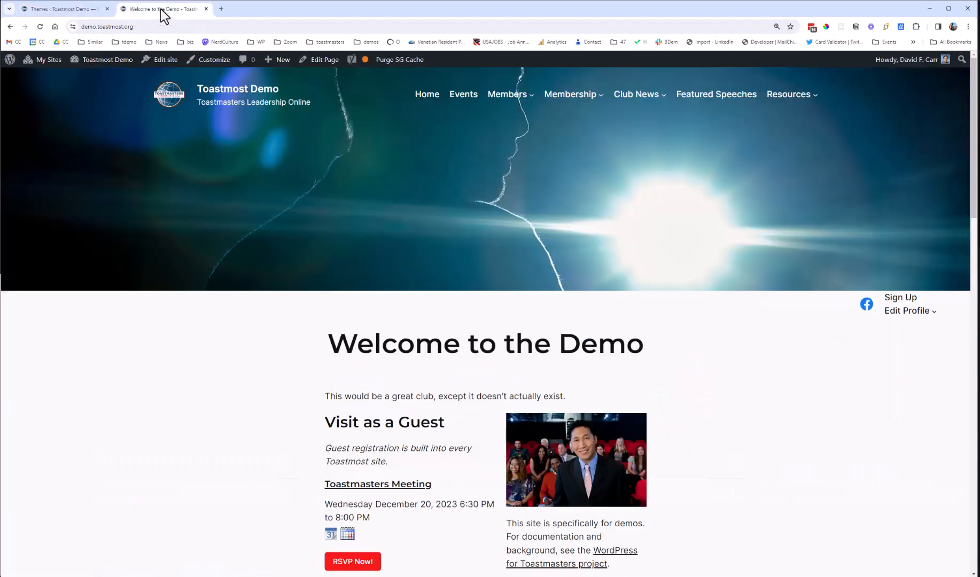
{"action": "left_click", "coordinate": [40, 27]}
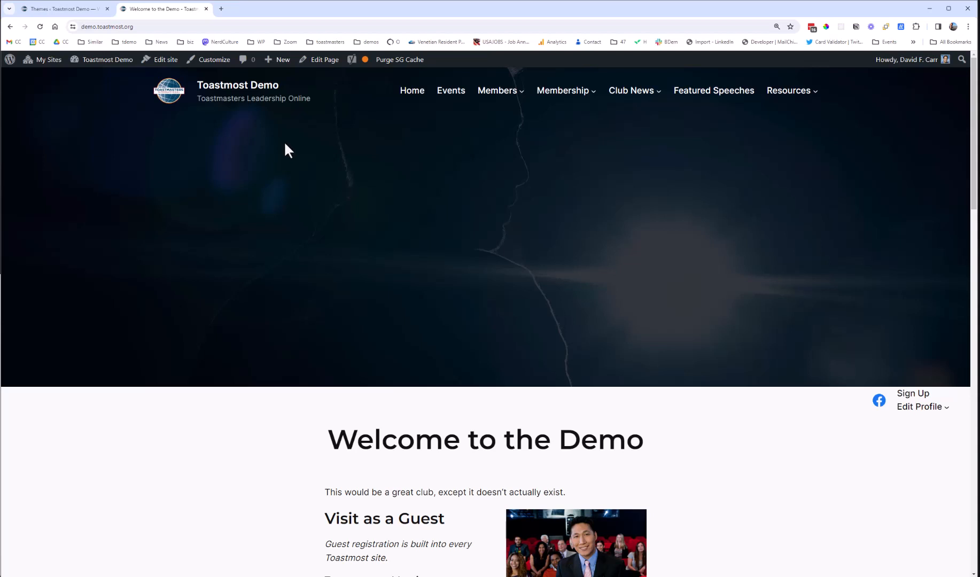
Replace the home page's featured image with the red and green image.png from the media library and view the updated page
{"action": "left_click", "coordinate": [323, 64]}
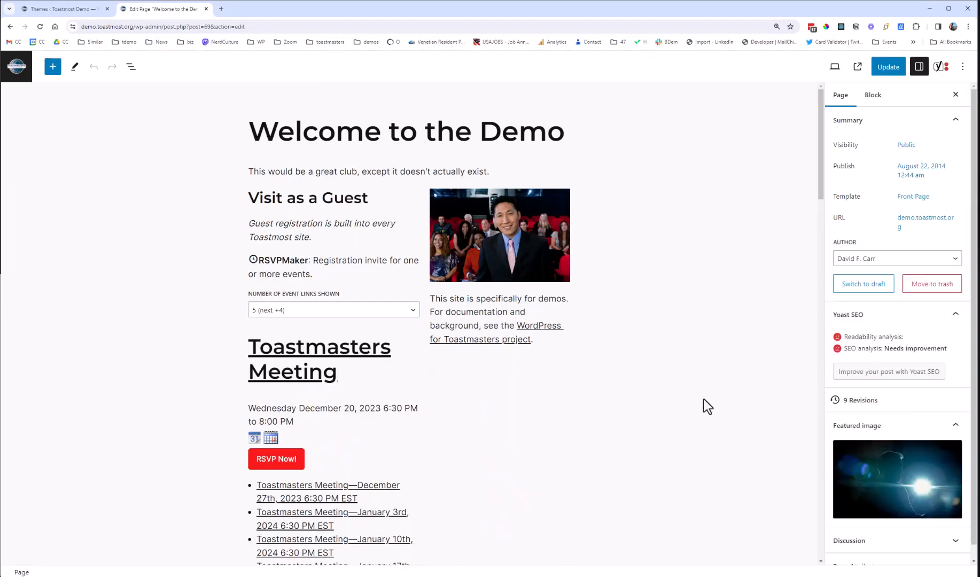
{"action": "mouse_move", "coordinate": [895, 484]}
{"action": "left_click", "coordinate": [865, 505]}
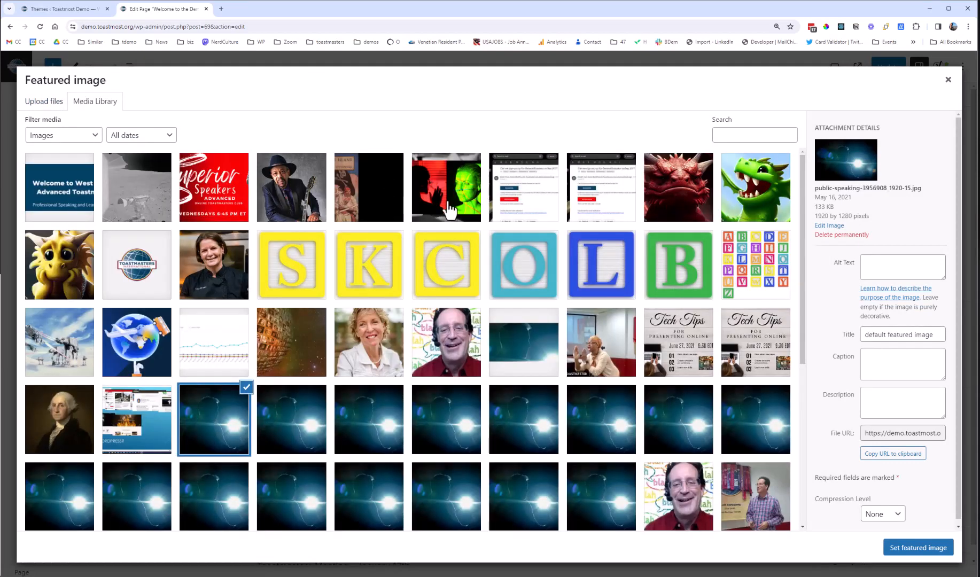
{"action": "left_click", "coordinate": [451, 211]}
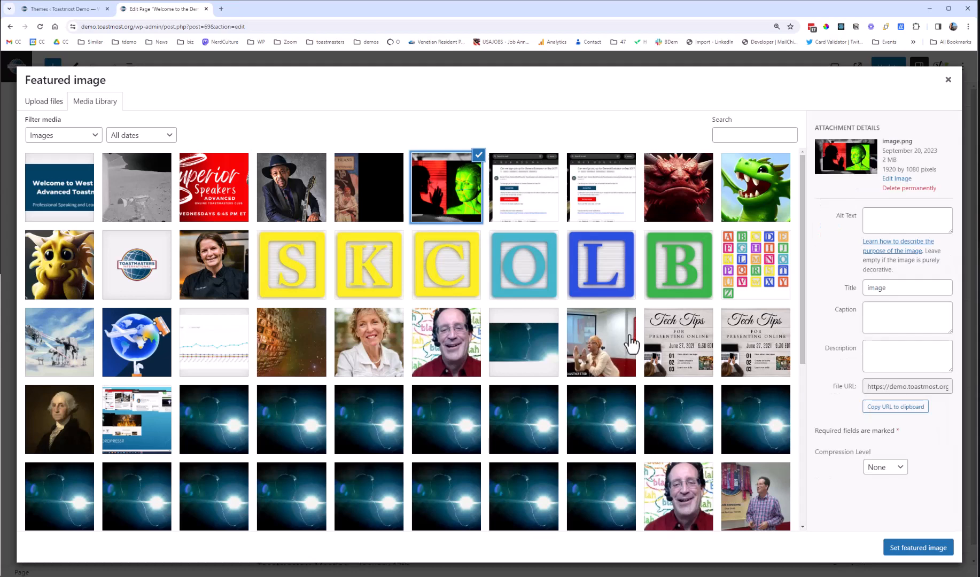
{"action": "left_click", "coordinate": [927, 550]}
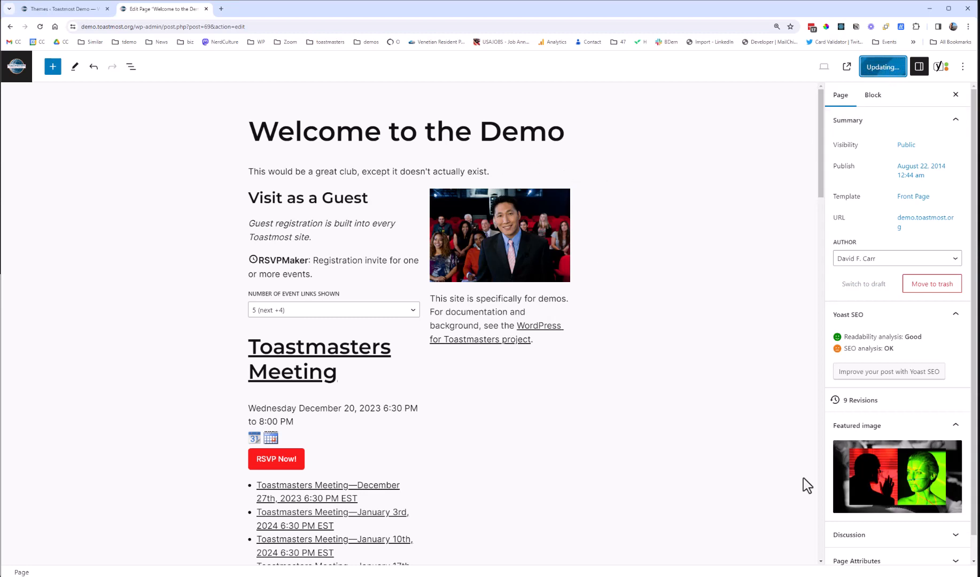
{"action": "mouse_move", "coordinate": [927, 496]}
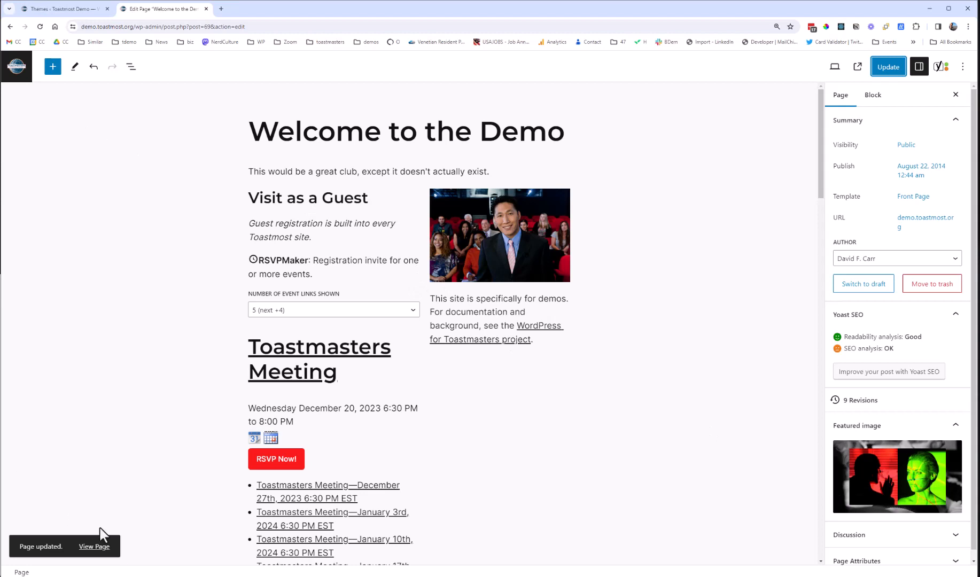
{"action": "left_click", "coordinate": [88, 547]}
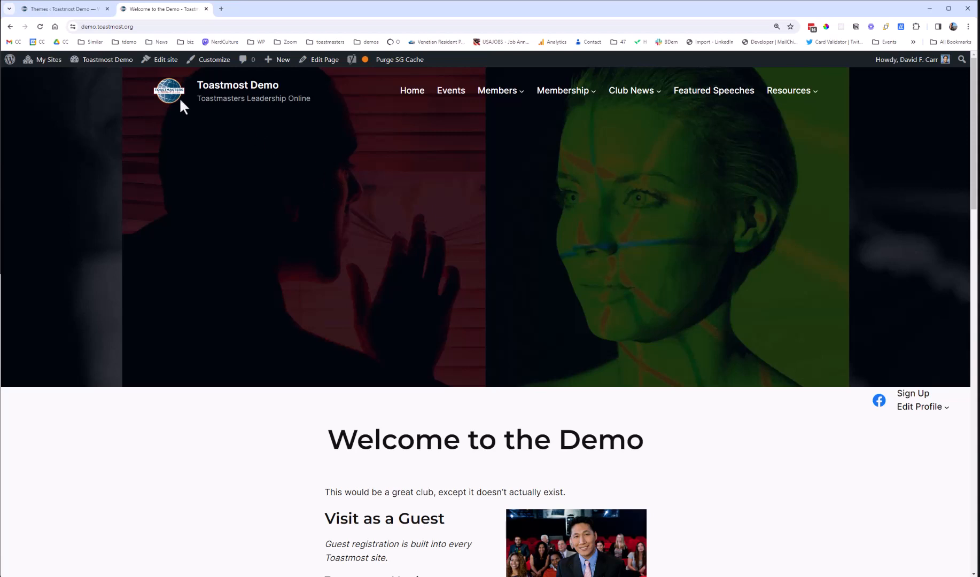
Live-preview the Blue Banner 2024 theme from the installed themes and activate it
{"action": "left_click", "coordinate": [57, 9]}
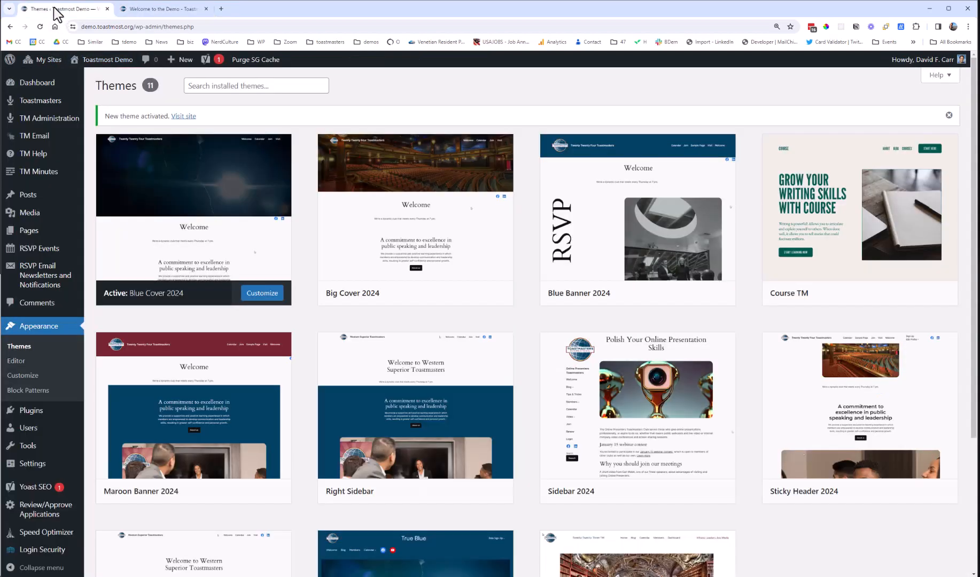
{"action": "mouse_move", "coordinate": [633, 262]}
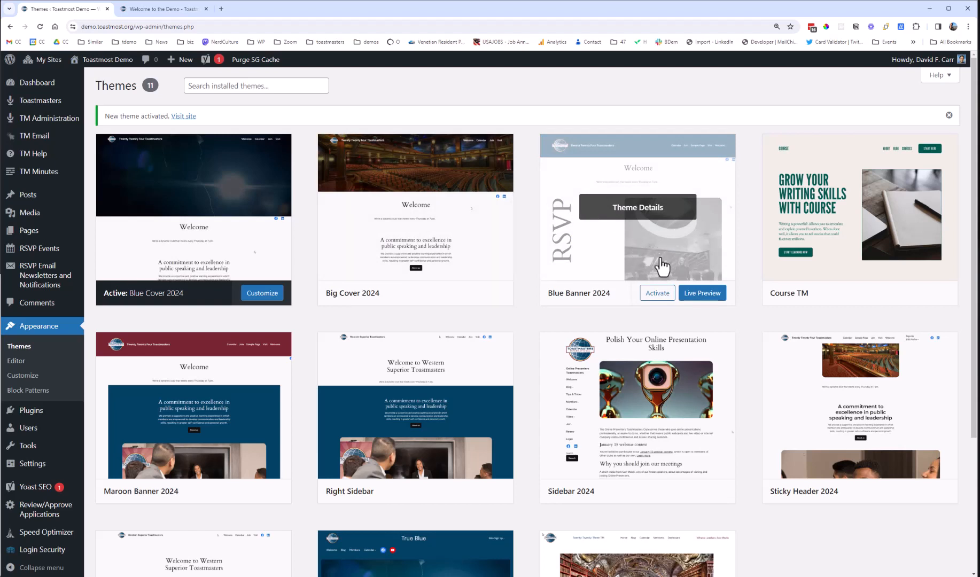
{"action": "left_click", "coordinate": [700, 295]}
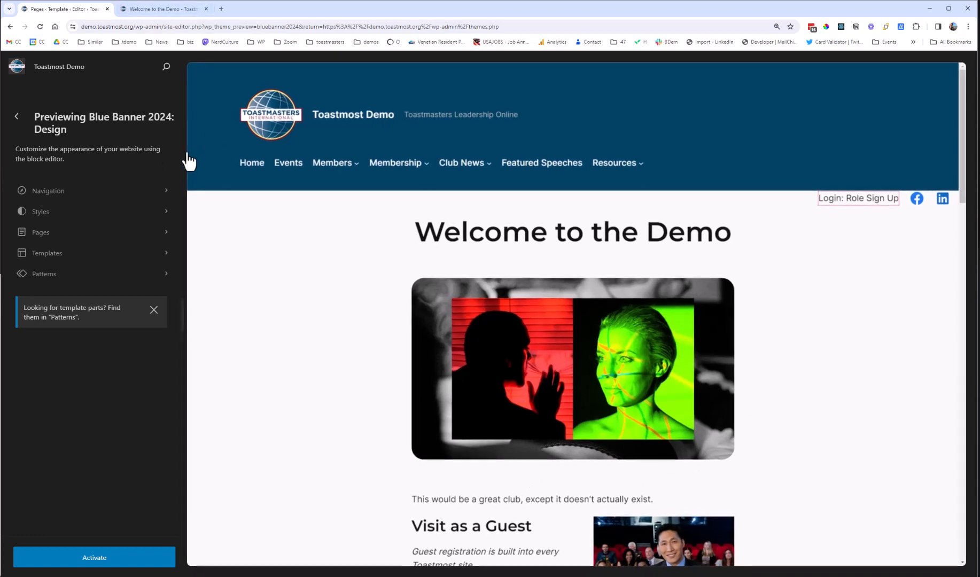
Close the theme preview and open the Resources page on the live site
{"action": "key", "text": "ctrl+w"}
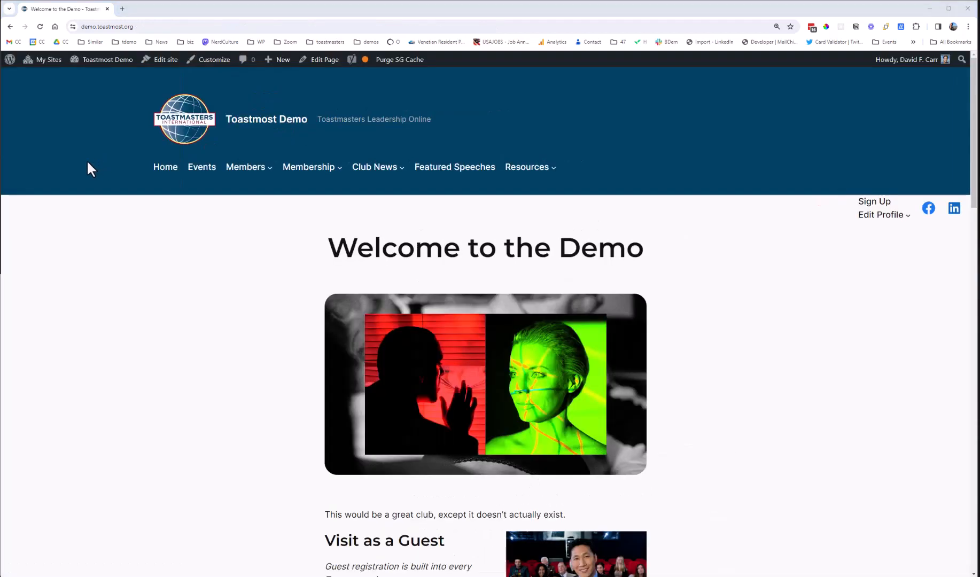
{"action": "mouse_move", "coordinate": [526, 172]}
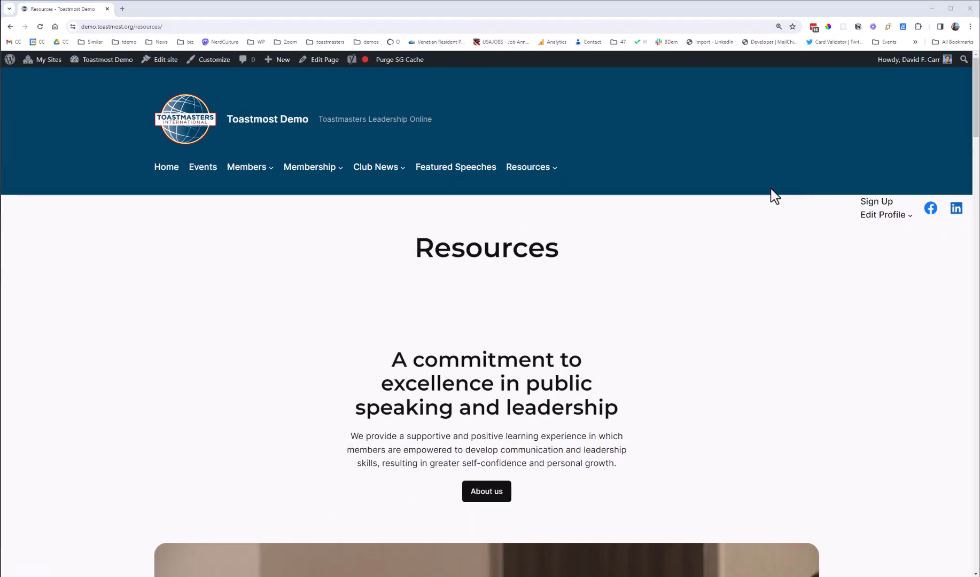
Narrow the browser window to phone width, check the Resources page's collapsed navigation menu, and restore the full window width
{"action": "mouse_move", "coordinate": [877, 220]}
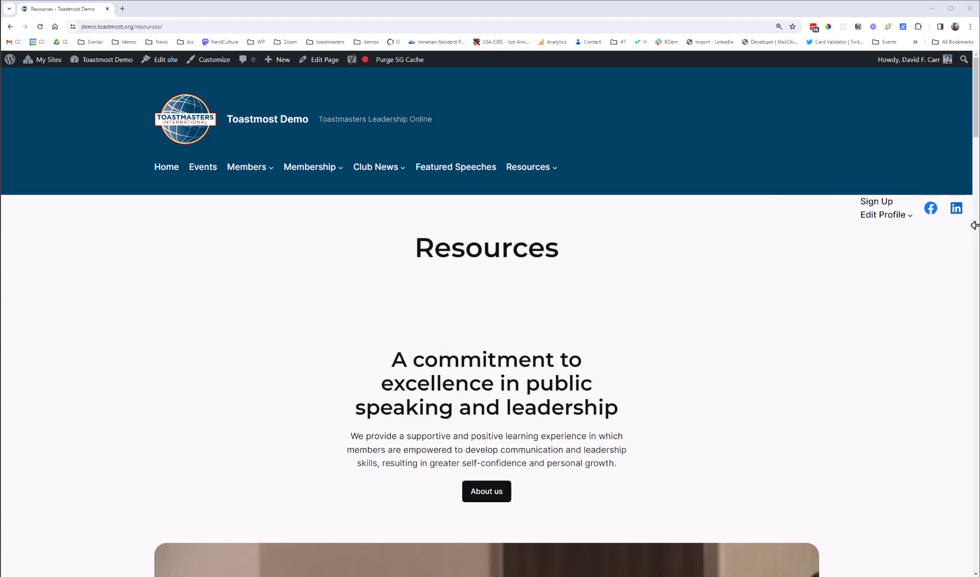
{"action": "left_click_drag", "start_coordinate": [974, 225], "coordinate": [130, 251]}
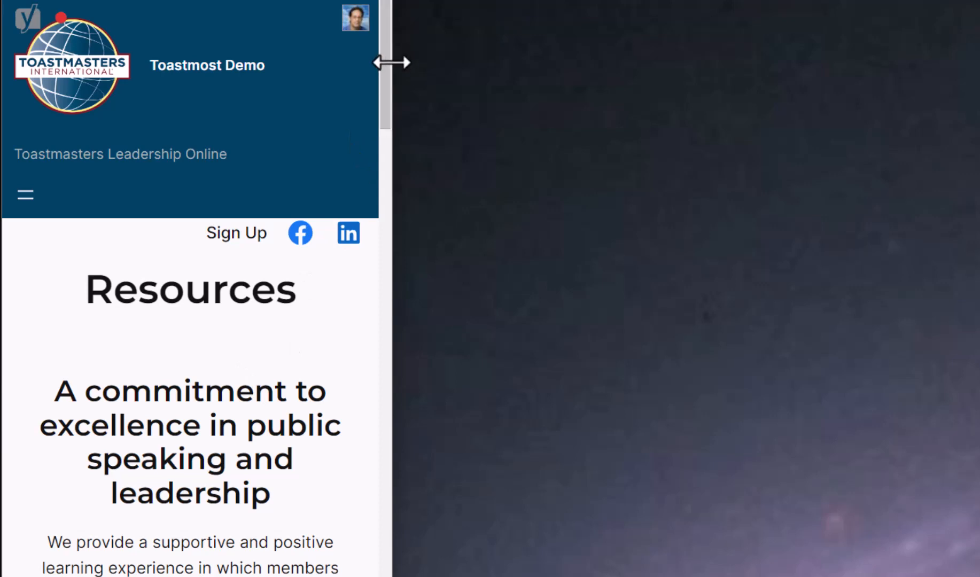
{"action": "left_click_drag", "start_coordinate": [384, 60], "coordinate": [400, 72]}
{"action": "left_click", "coordinate": [32, 199]}
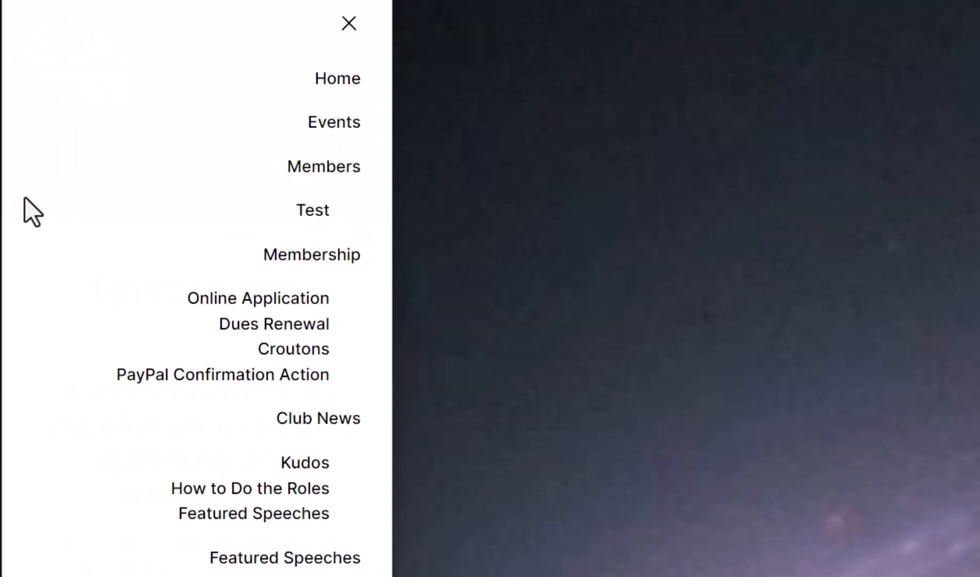
{"action": "left_click", "coordinate": [349, 24]}
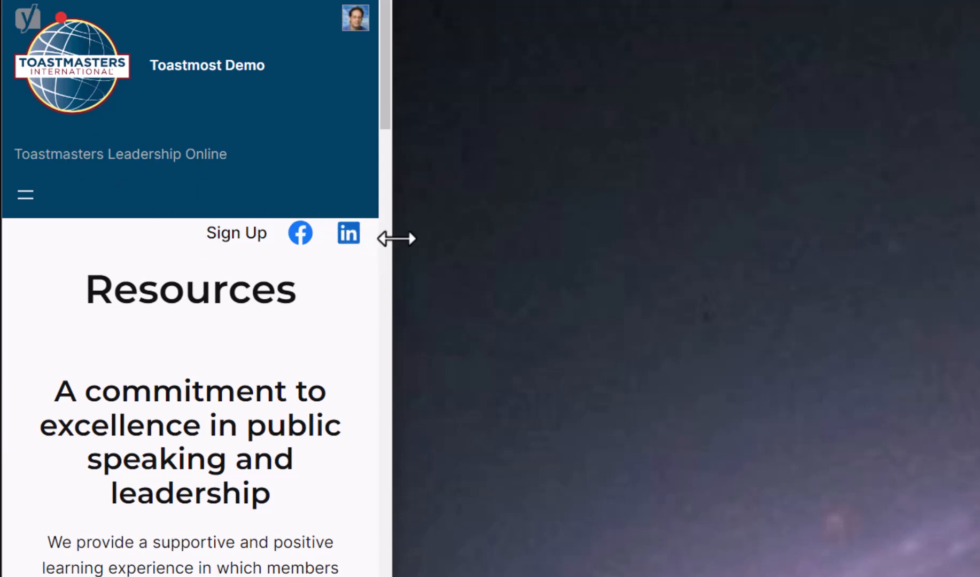
{"action": "left_click_drag", "start_coordinate": [393, 239], "coordinate": [978, 235]}
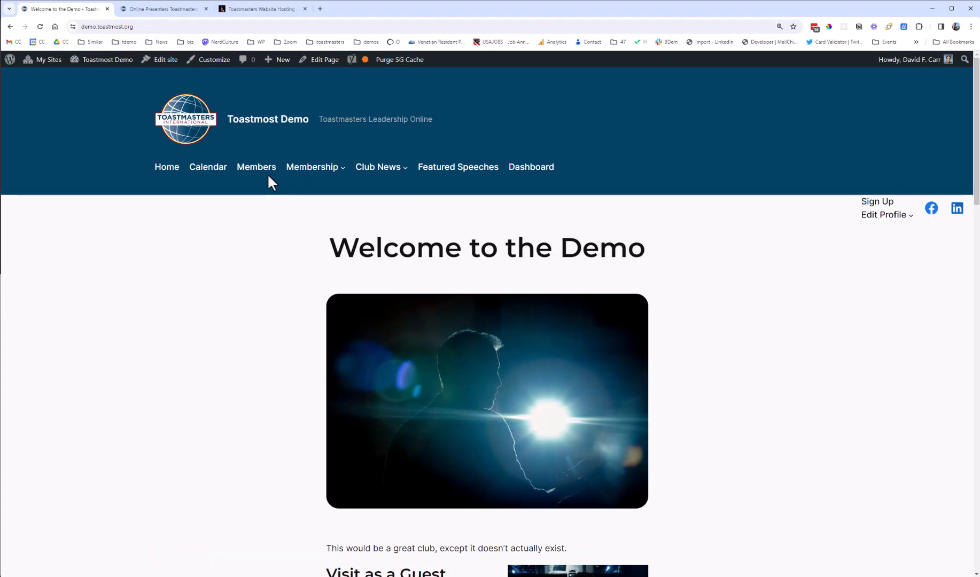
Activate the Sidebar 2024 theme from the site's installed themes
{"action": "mouse_move", "coordinate": [95, 67]}
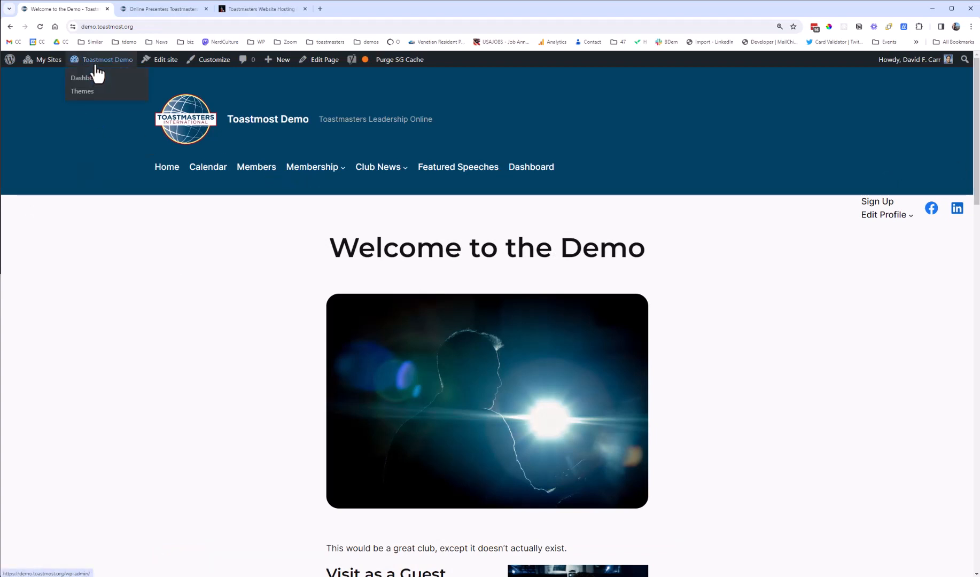
{"action": "left_click", "coordinate": [82, 91]}
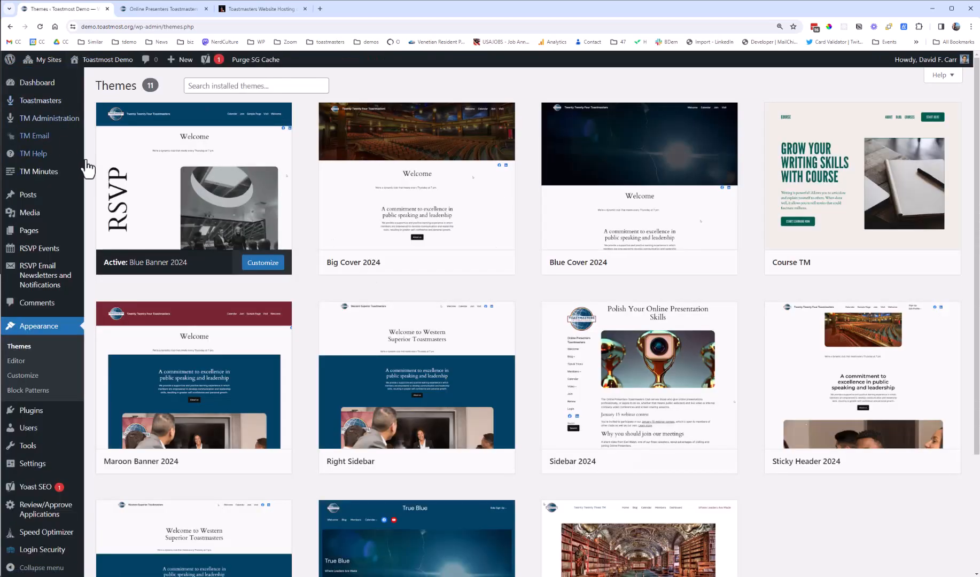
{"action": "mouse_move", "coordinate": [713, 445]}
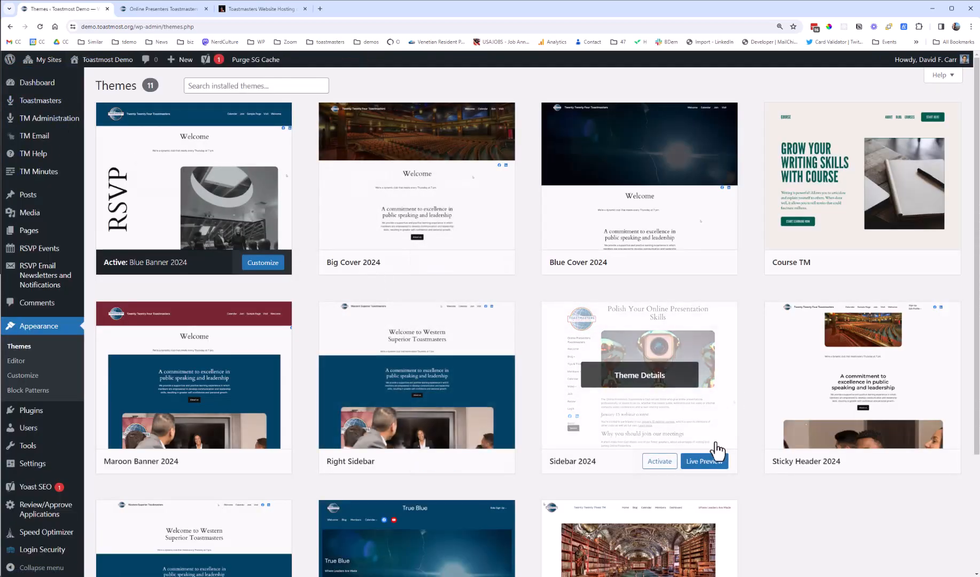
{"action": "left_click", "coordinate": [653, 463]}
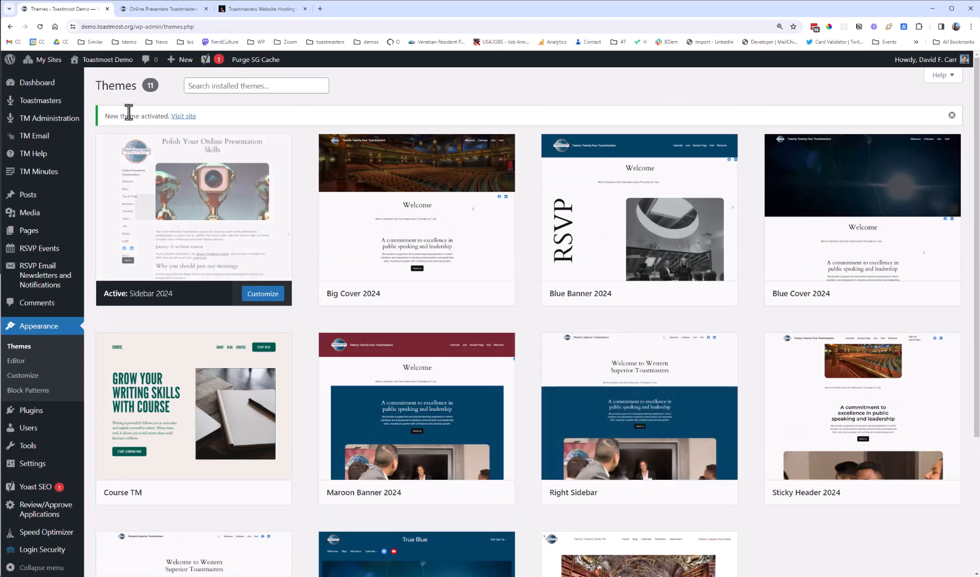
Open the live home page and examine how the sidebar navigation behaves along the full length of the page
{"action": "mouse_move", "coordinate": [93, 64]}
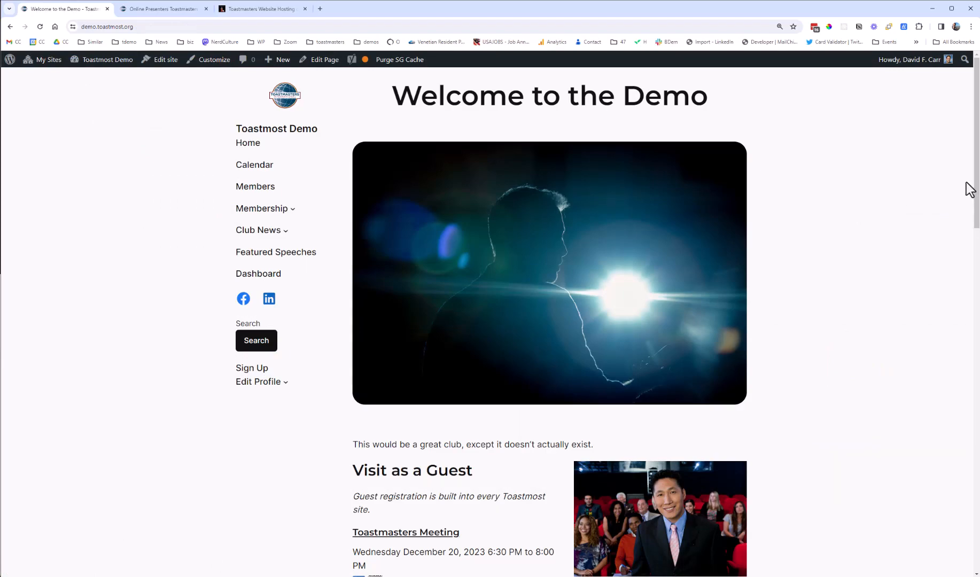
{"action": "scroll", "coordinate": [964, 186], "scroll_direction": "down", "scroll_amount": 12}
{"action": "scroll", "coordinate": [956, 181], "scroll_direction": "down", "scroll_amount": 8}
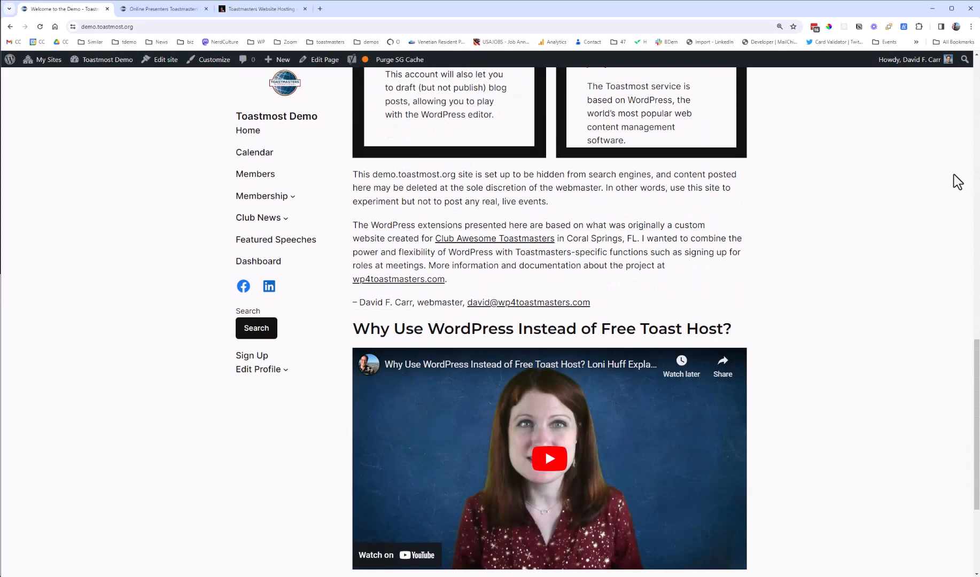
{"action": "scroll", "coordinate": [956, 182], "scroll_direction": "up", "scroll_amount": 3}
{"action": "scroll", "coordinate": [953, 175], "scroll_direction": "down", "scroll_amount": 3}
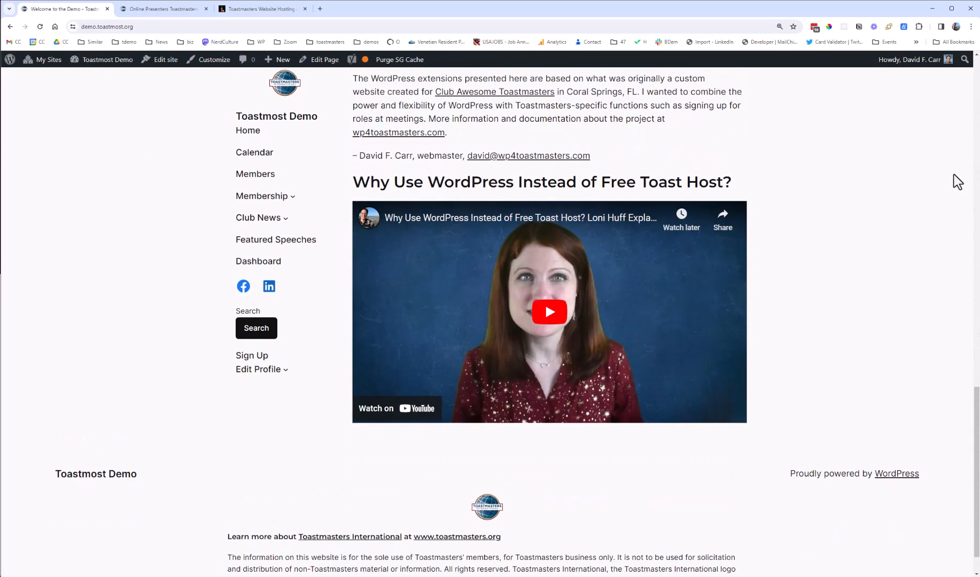
{"action": "scroll", "coordinate": [953, 175], "scroll_direction": "up", "scroll_amount": 4}
{"action": "scroll", "coordinate": [951, 175], "scroll_direction": "up", "scroll_amount": 10}
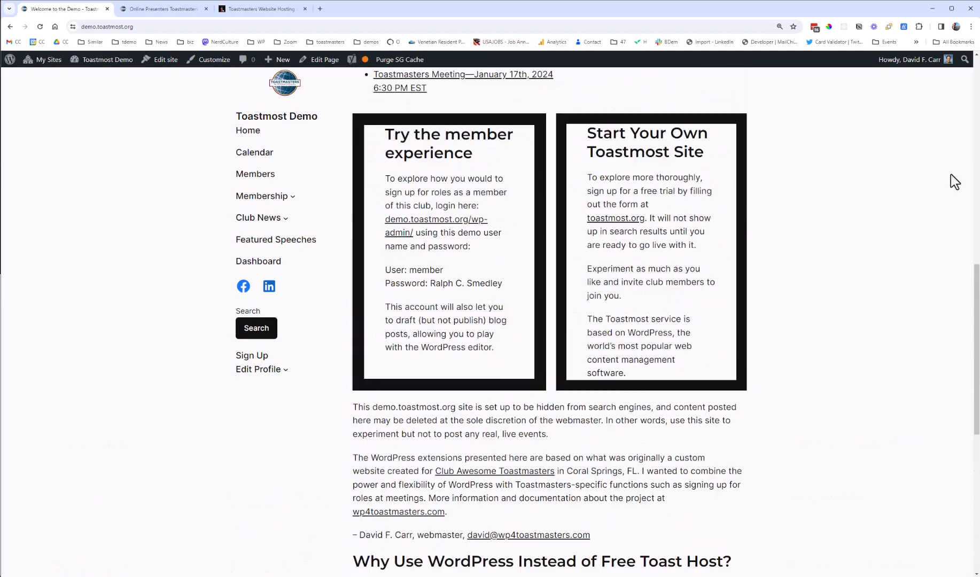
{"action": "scroll", "coordinate": [945, 175], "scroll_direction": "down", "scroll_amount": 10}
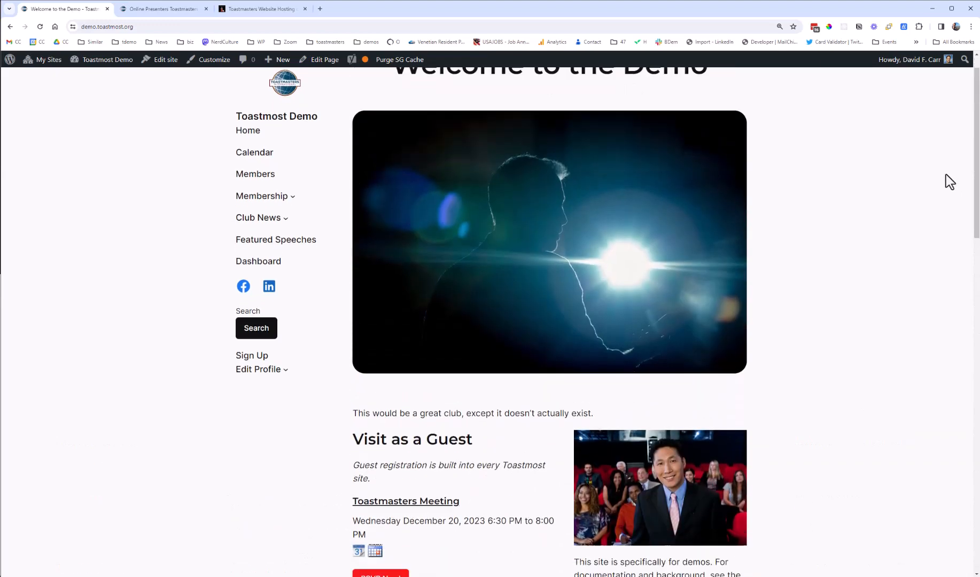
{"action": "scroll", "coordinate": [943, 174], "scroll_direction": "up", "scroll_amount": 2}
{"action": "scroll", "coordinate": [941, 175], "scroll_direction": "up", "scroll_amount": 10}
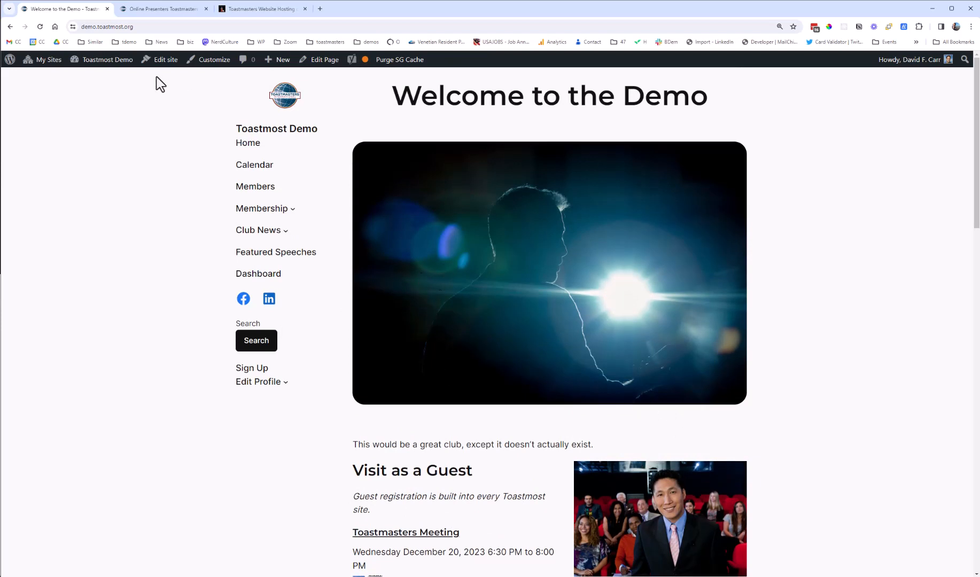
Open the Calendar page from the sidebar navigation and check its layout
{"action": "left_click", "coordinate": [248, 170]}
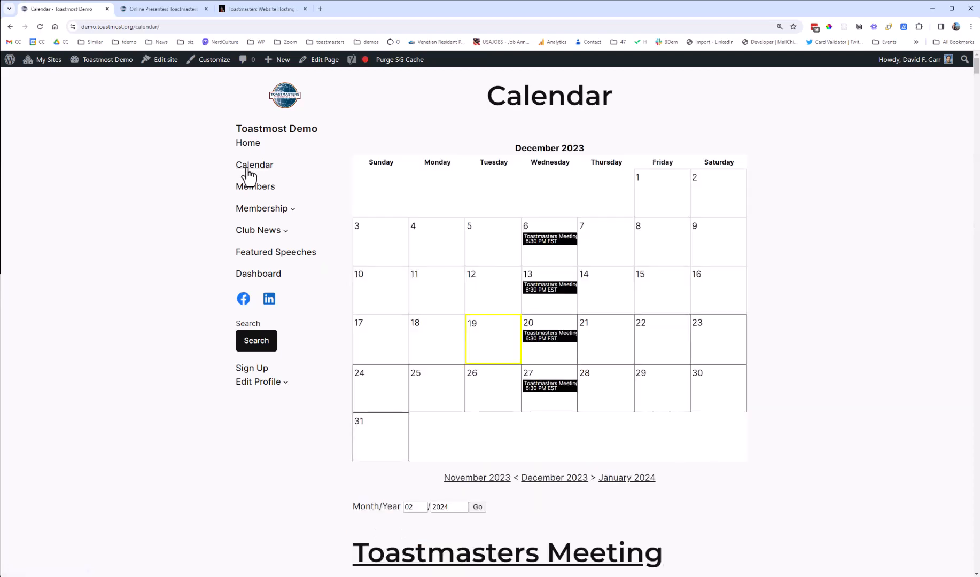
{"action": "scroll", "coordinate": [241, 212], "scroll_direction": "down", "scroll_amount": 2}
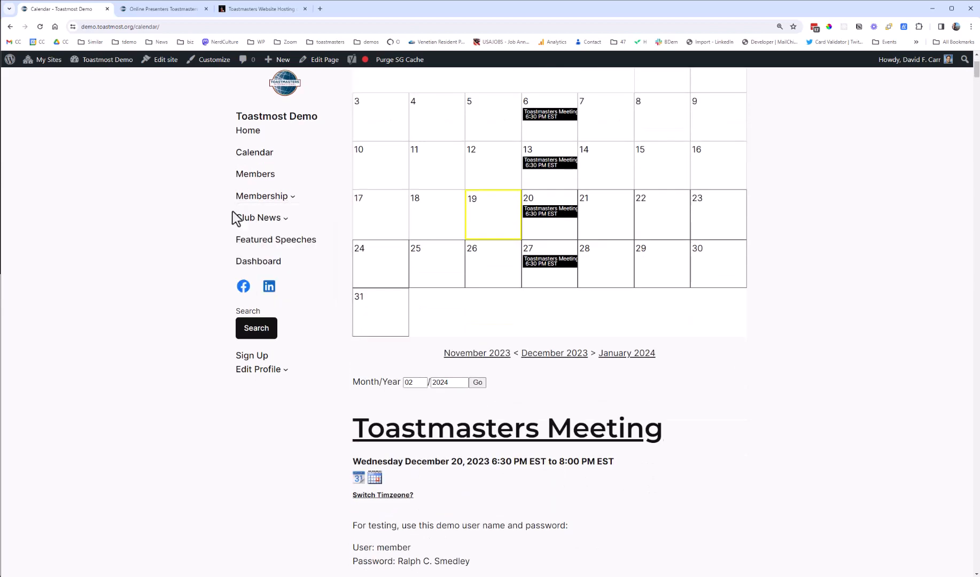
{"action": "scroll", "coordinate": [236, 217], "scroll_direction": "up", "scroll_amount": 2}
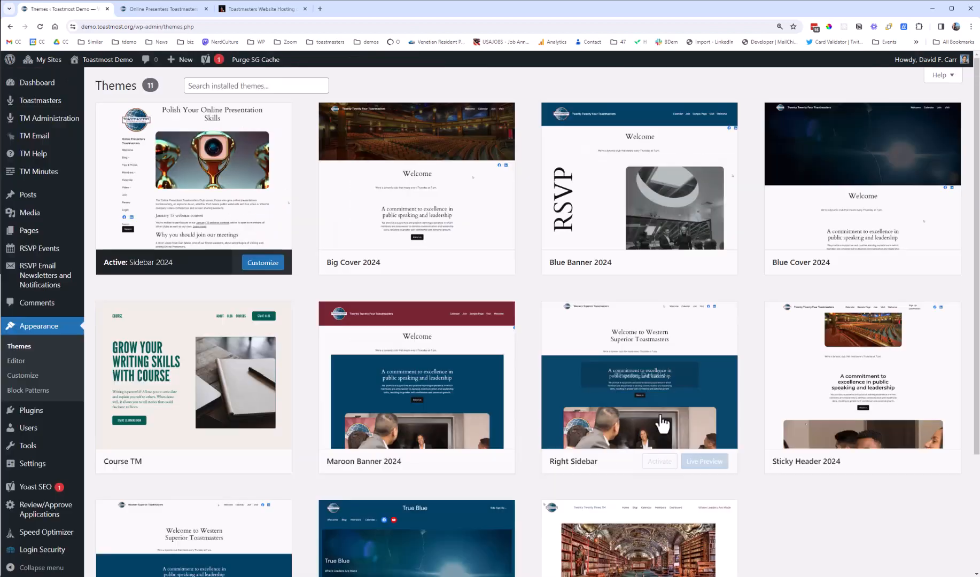
Activate the Sticky Header 2024 theme and check the header's behaviour along the full live home page
{"action": "mouse_move", "coordinate": [868, 416]}
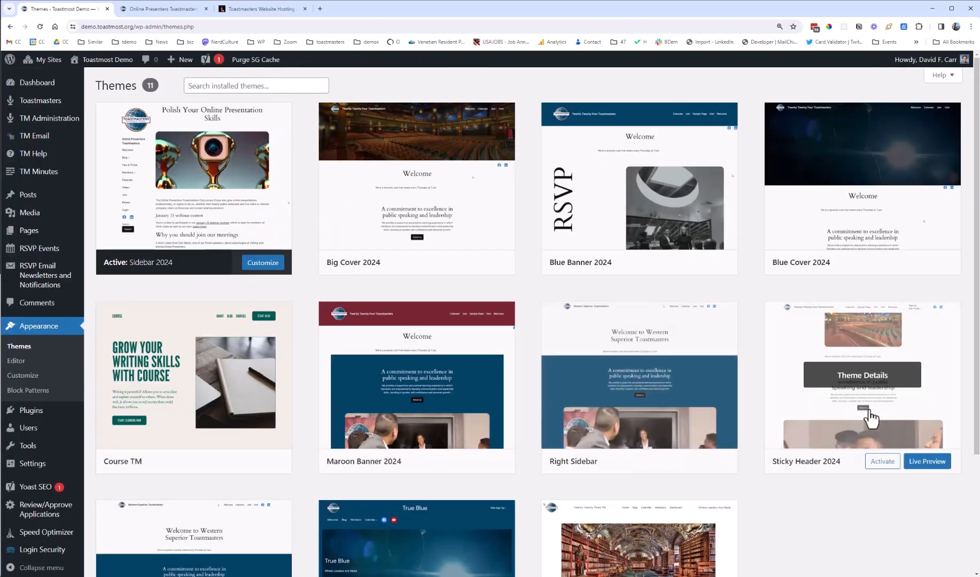
{"action": "left_click", "coordinate": [883, 462]}
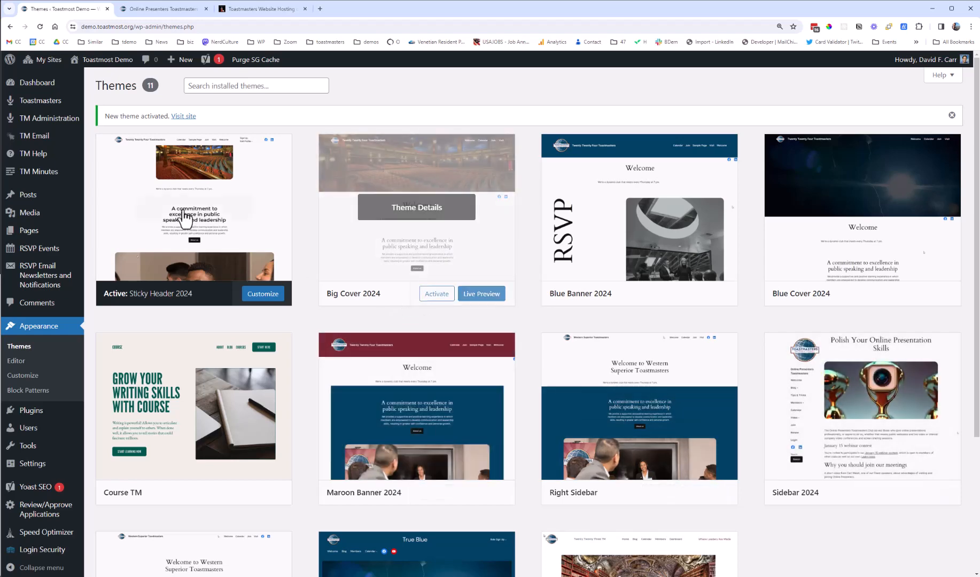
{"action": "mouse_move", "coordinate": [105, 63]}
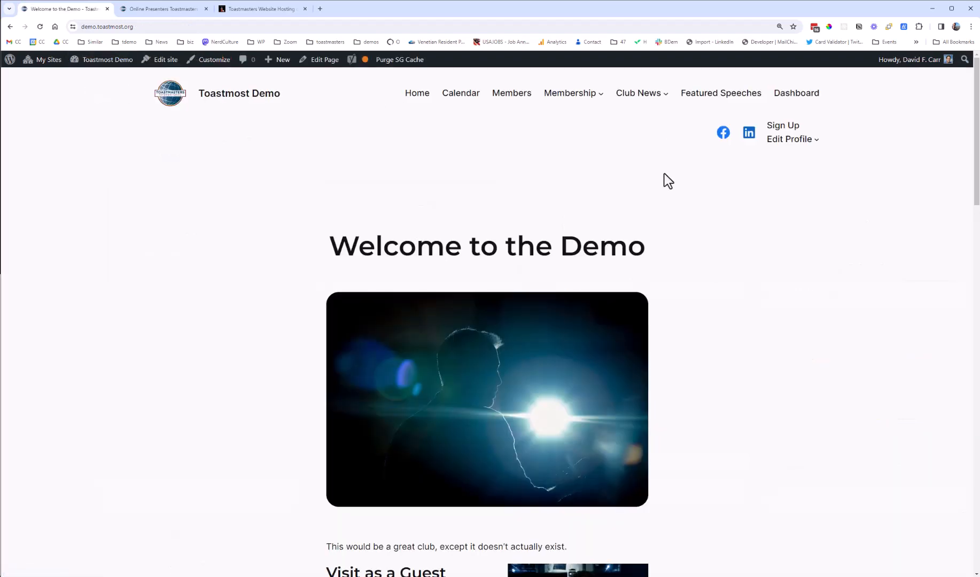
{"action": "scroll", "coordinate": [662, 174], "scroll_direction": "down", "scroll_amount": 2}
{"action": "scroll", "coordinate": [659, 160], "scroll_direction": "down", "scroll_amount": 10}
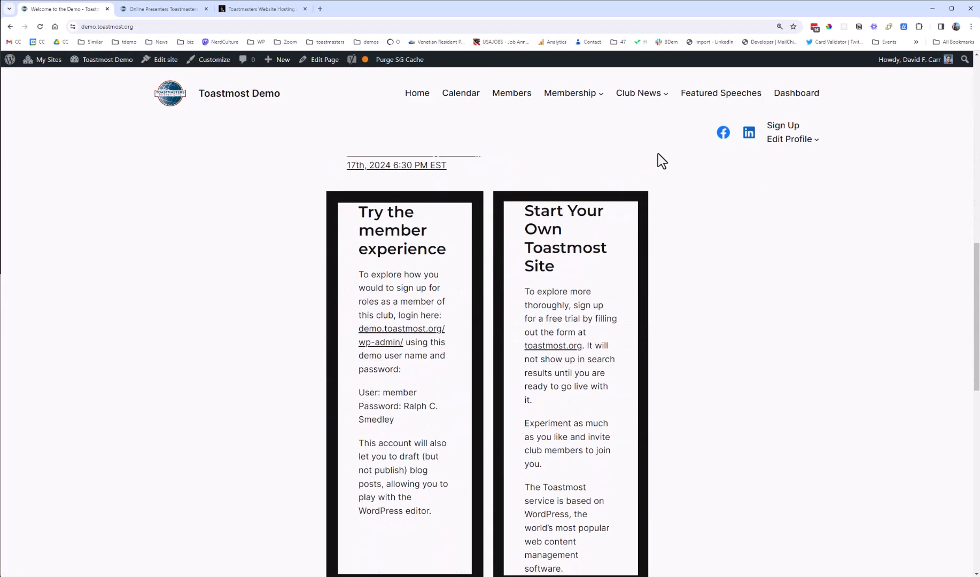
{"action": "scroll", "coordinate": [658, 152], "scroll_direction": "down", "scroll_amount": 10}
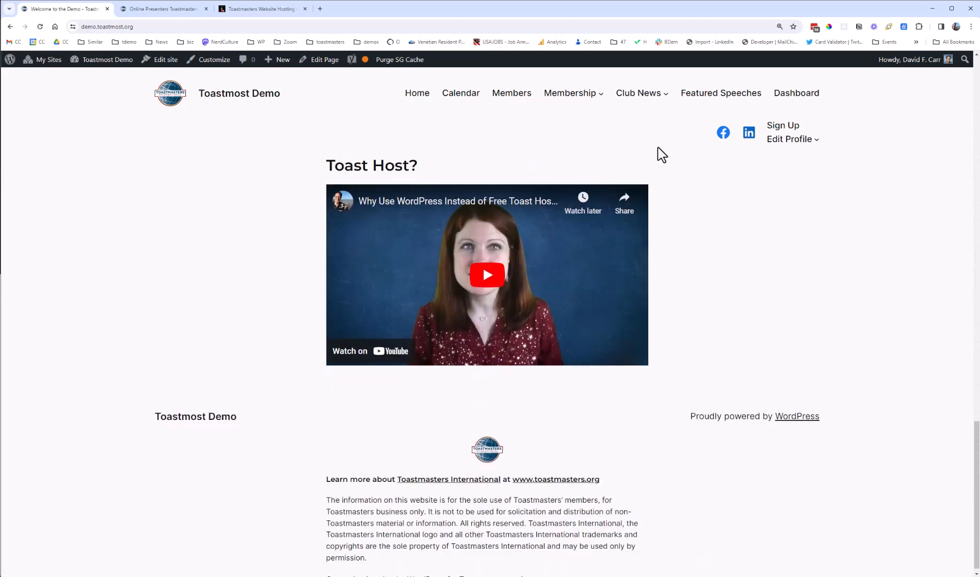
{"action": "scroll", "coordinate": [657, 147], "scroll_direction": "up", "scroll_amount": 20}
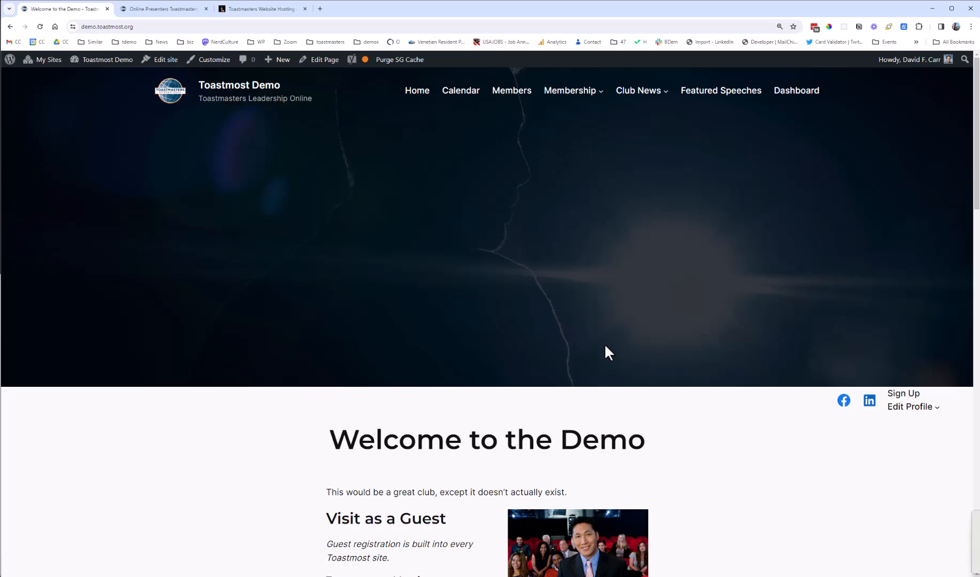
Check the home page's featured-image cover header and open the Calendar page to compare its header
{"action": "scroll", "coordinate": [640, 328], "scroll_direction": "down", "scroll_amount": 5}
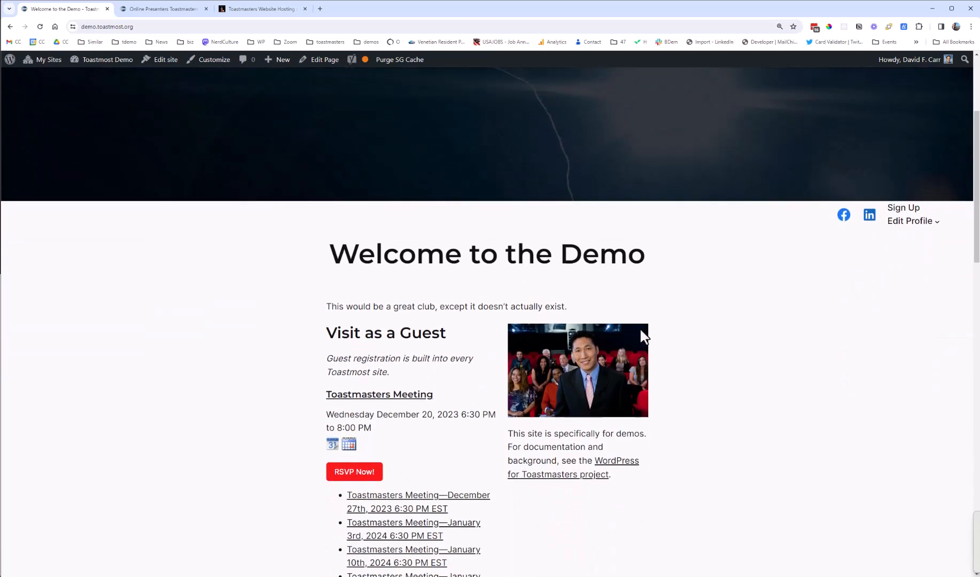
{"action": "scroll", "coordinate": [638, 329], "scroll_direction": "up", "scroll_amount": 5}
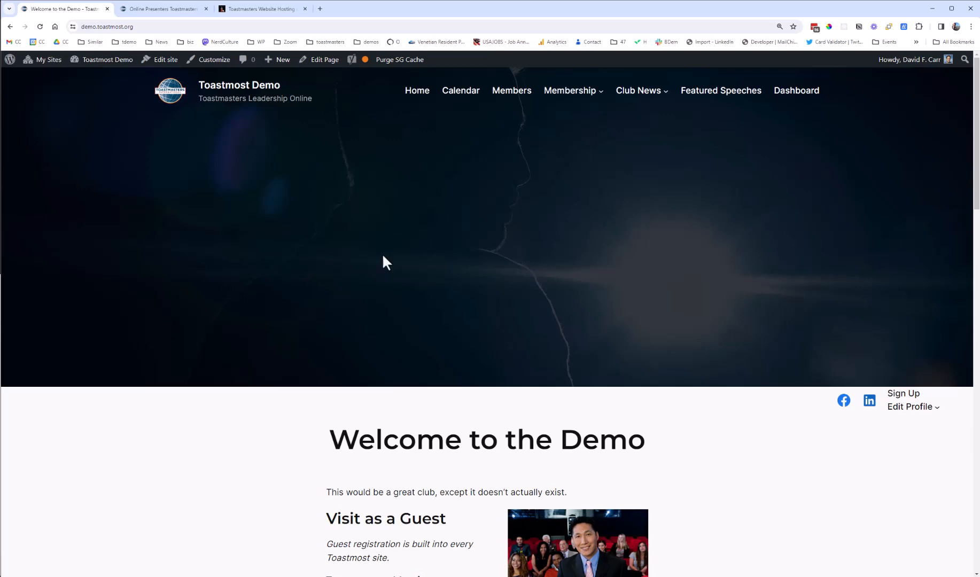
{"action": "left_click", "coordinate": [461, 96]}
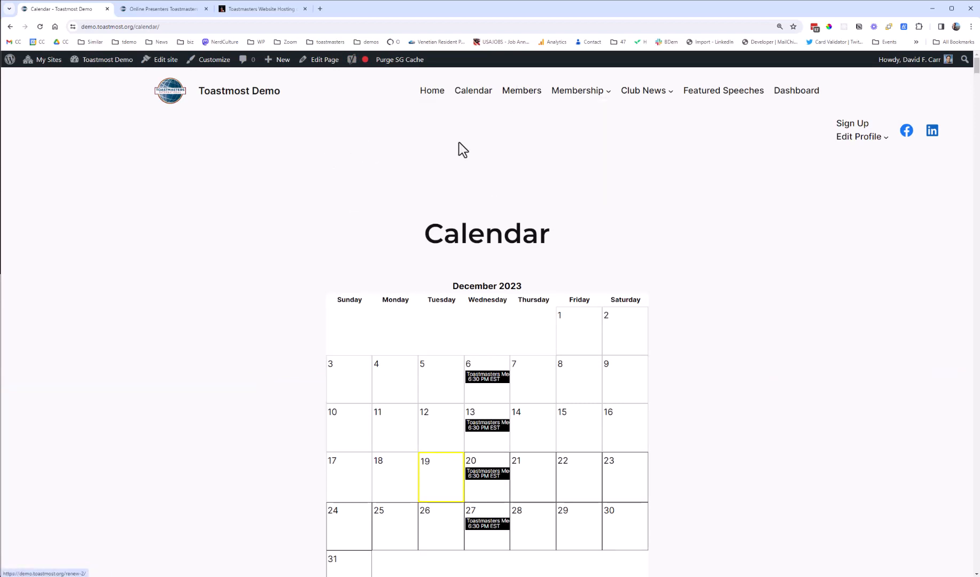
{"action": "scroll", "coordinate": [314, 158], "scroll_direction": "down", "scroll_amount": 2}
{"action": "scroll", "coordinate": [312, 159], "scroll_direction": "up", "scroll_amount": 2}
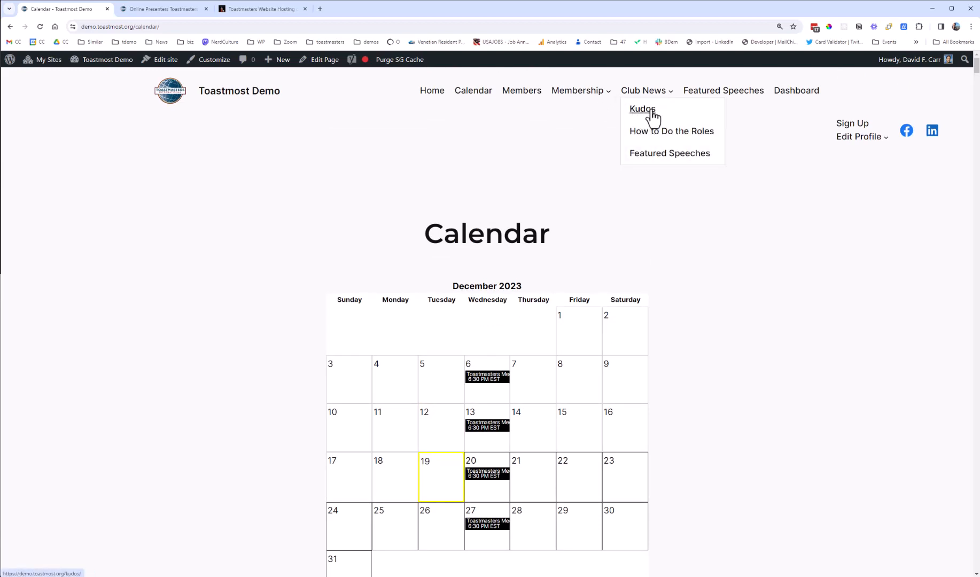
Open the Club News page, look over its listing and view the "This is a test" post
{"action": "left_click", "coordinate": [644, 94]}
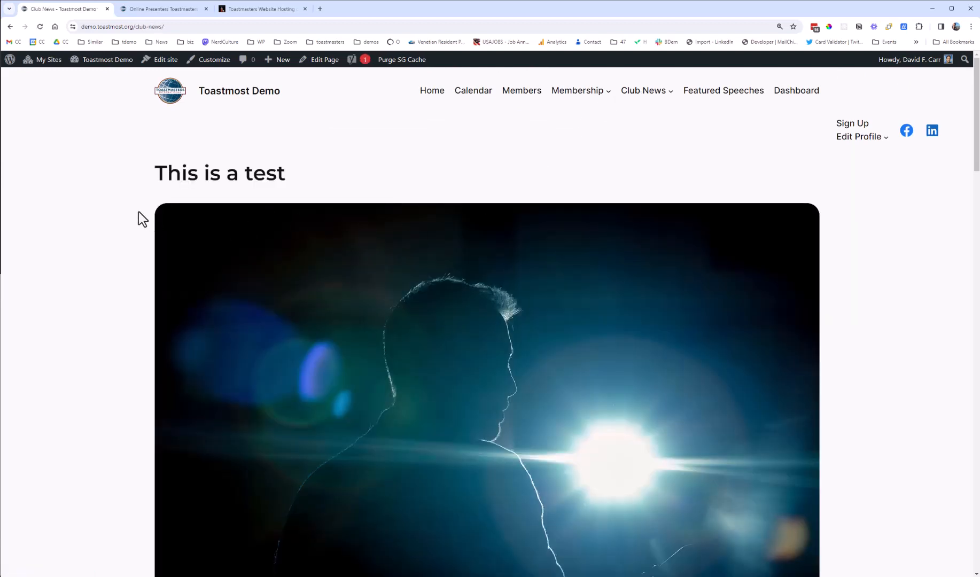
{"action": "scroll", "coordinate": [109, 231], "scroll_direction": "down", "scroll_amount": 3}
{"action": "scroll", "coordinate": [110, 216], "scroll_direction": "up", "scroll_amount": 5}
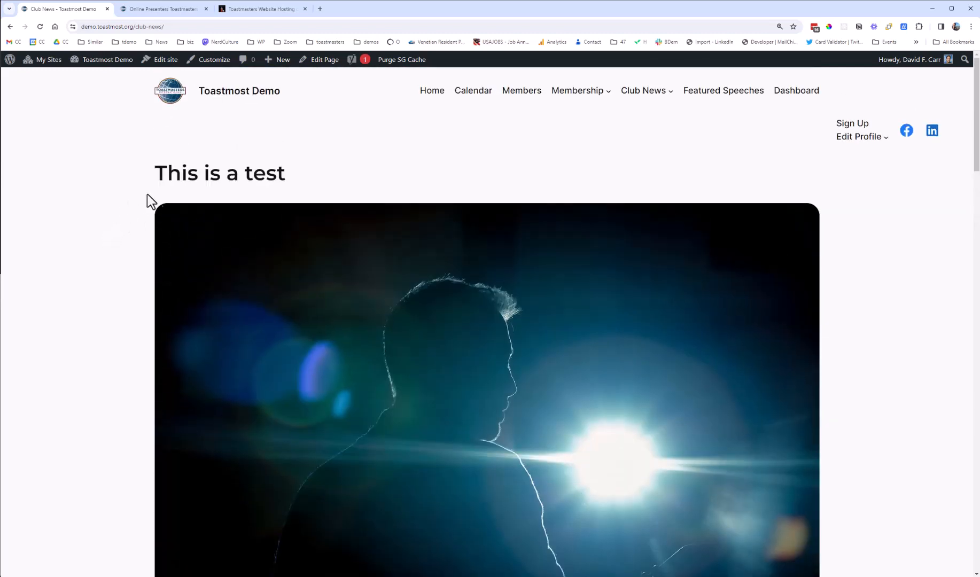
{"action": "left_click", "coordinate": [191, 180]}
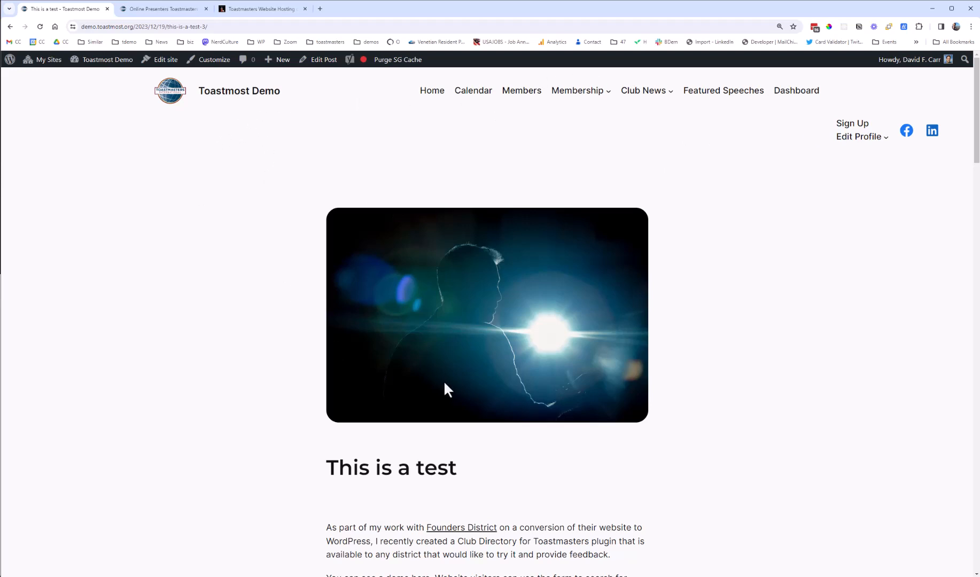
Open the "This is a test" post for editing and set its template to Single with Title/Featured Cover
{"action": "left_click", "coordinate": [326, 65]}
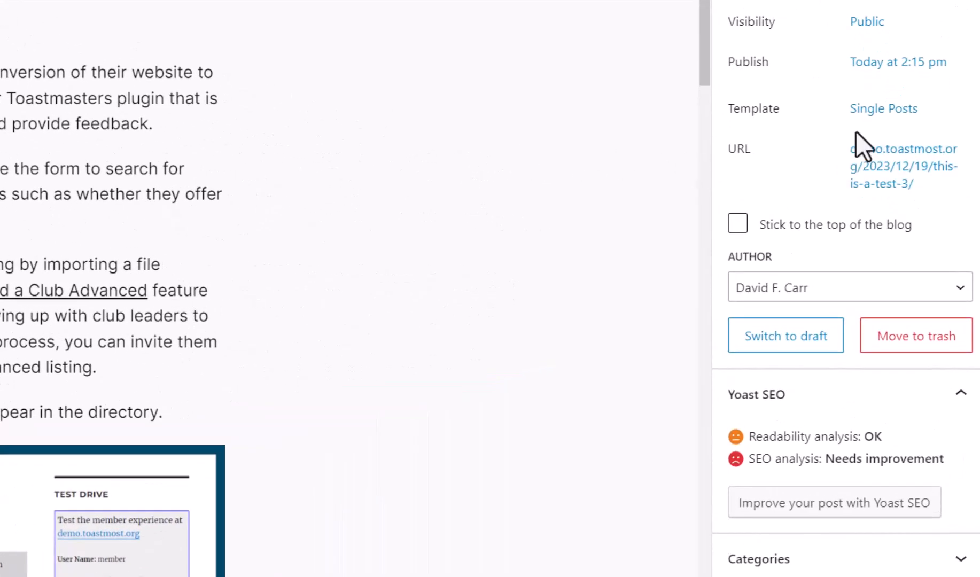
{"action": "left_click", "coordinate": [883, 109]}
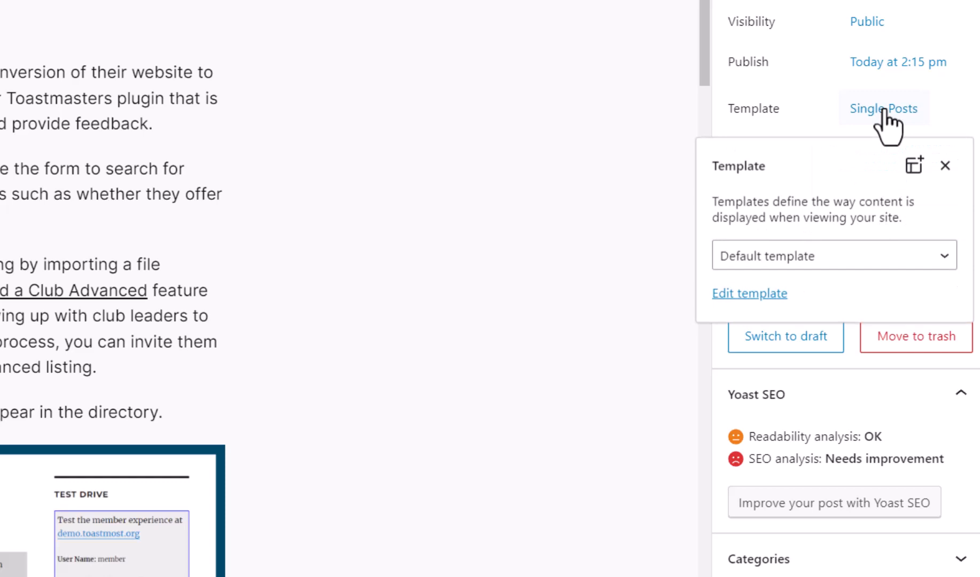
{"action": "left_click", "coordinate": [918, 275]}
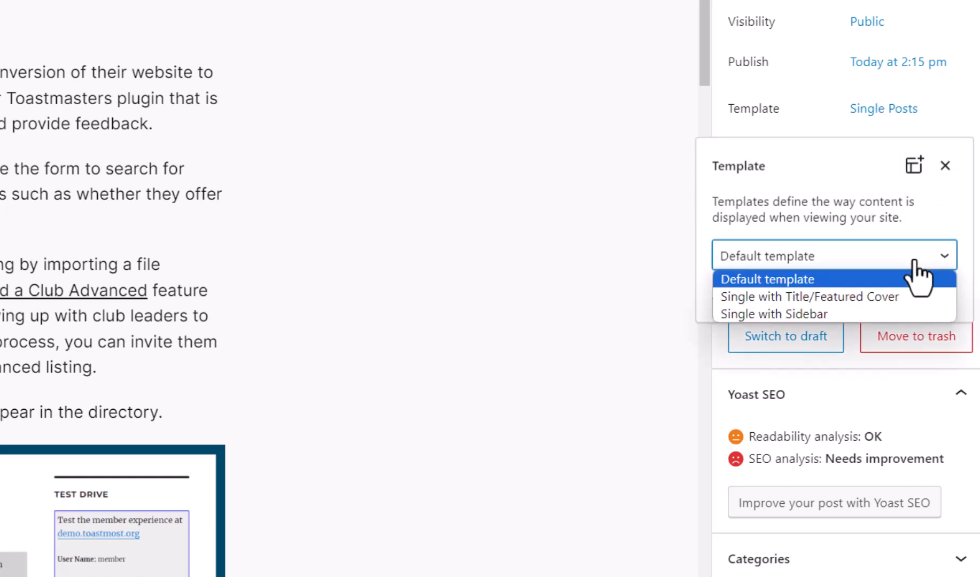
{"action": "left_click", "coordinate": [898, 298]}
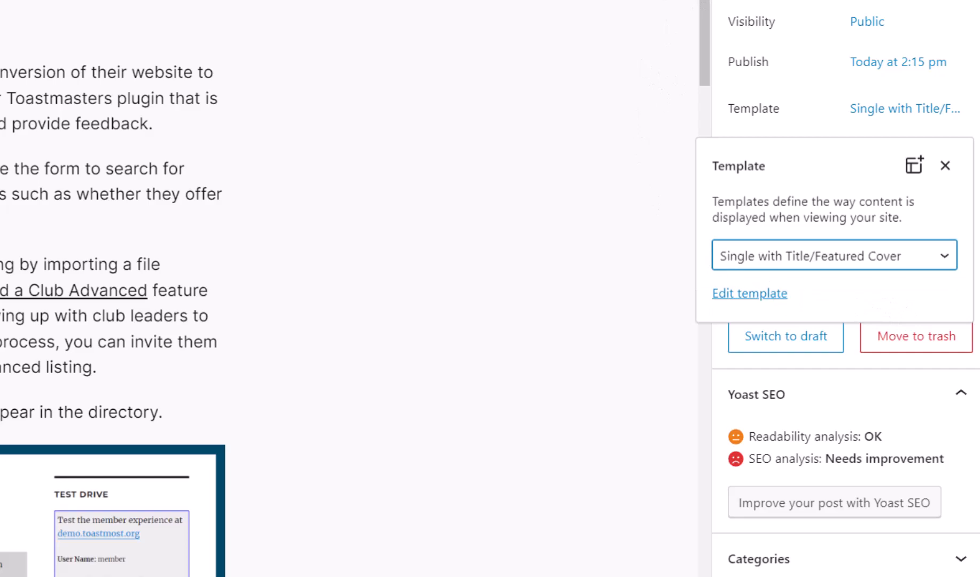
Update the "This is a test" post and view it live to check its title over the featured cover image
{"action": "left_click", "coordinate": [885, 67]}
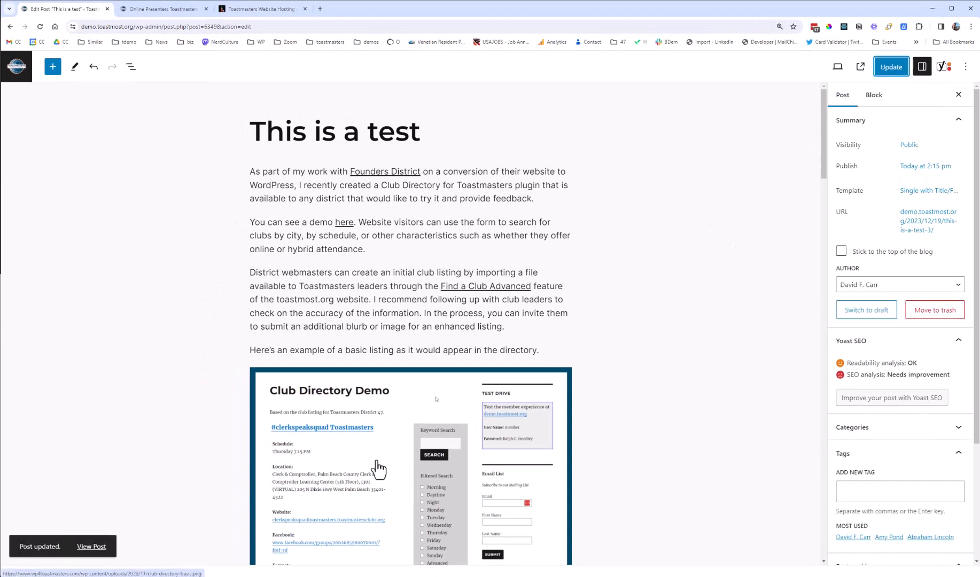
{"action": "left_click", "coordinate": [92, 546]}
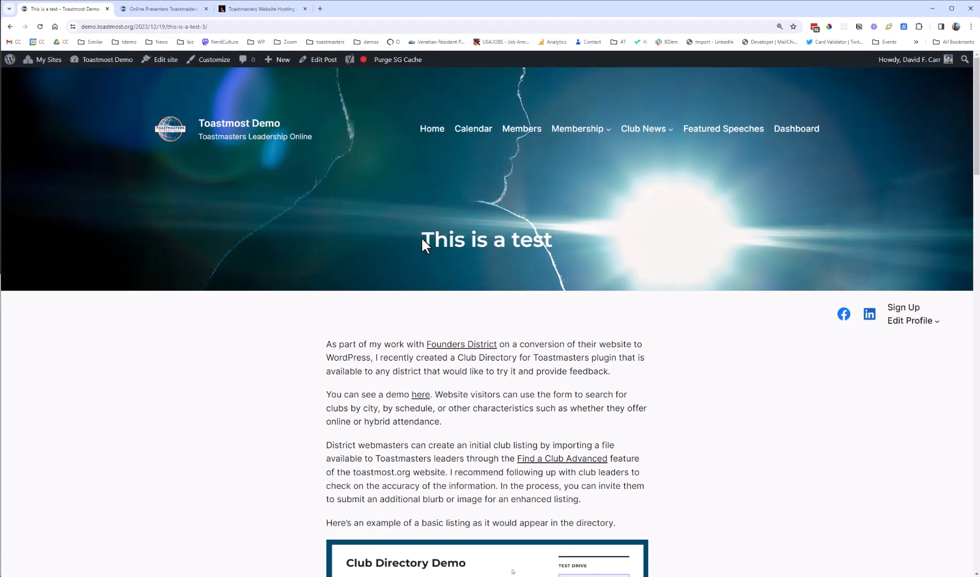
{"action": "left_click_drag", "start_coordinate": [423, 239], "coordinate": [549, 238]}
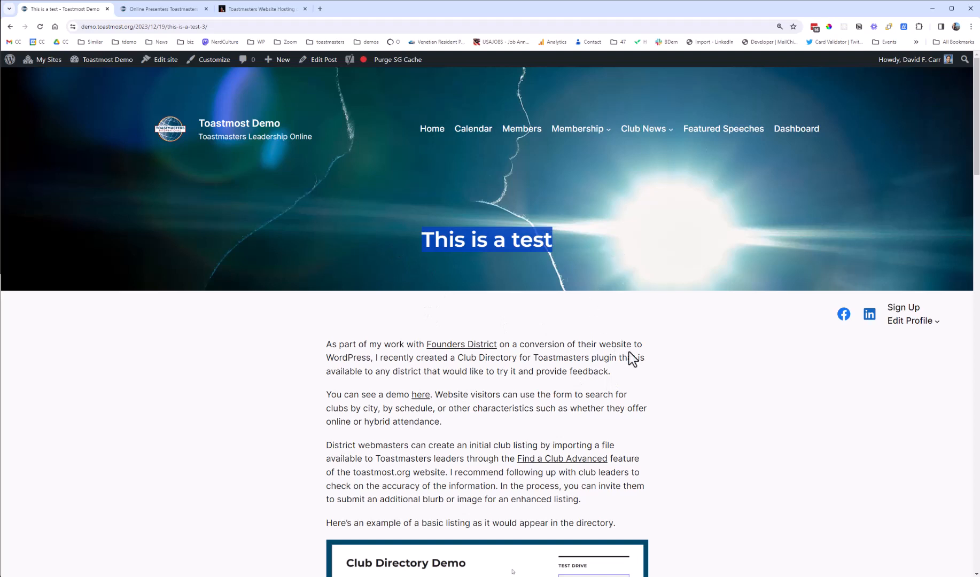
{"action": "left_click", "coordinate": [653, 364]}
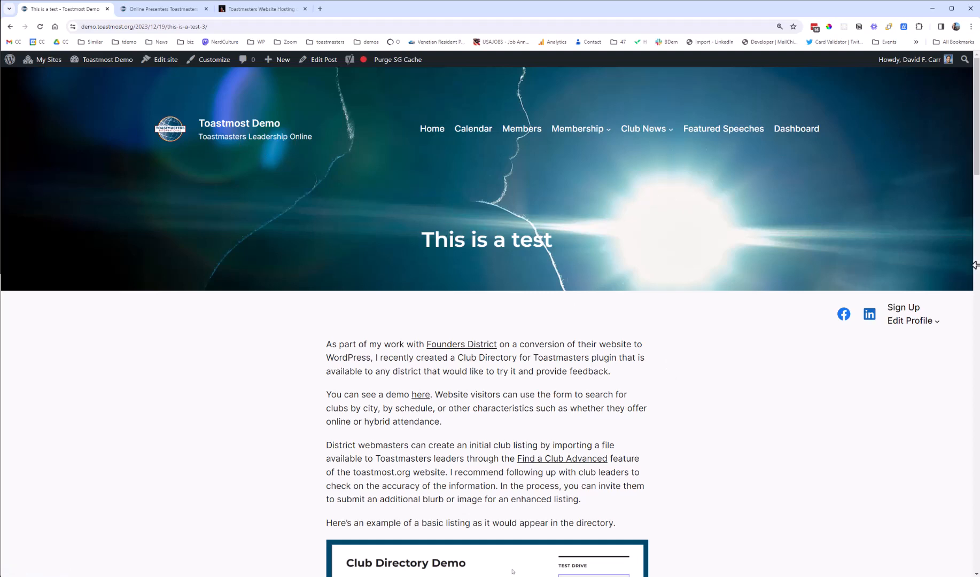
{"action": "mouse_move", "coordinate": [975, 265]}
{"action": "left_mouse_down"}
{"action": "mouse_move", "coordinate": [176, 257]}
{"action": "mouse_move", "coordinate": [973, 258]}
{"action": "left_mouse_up"}
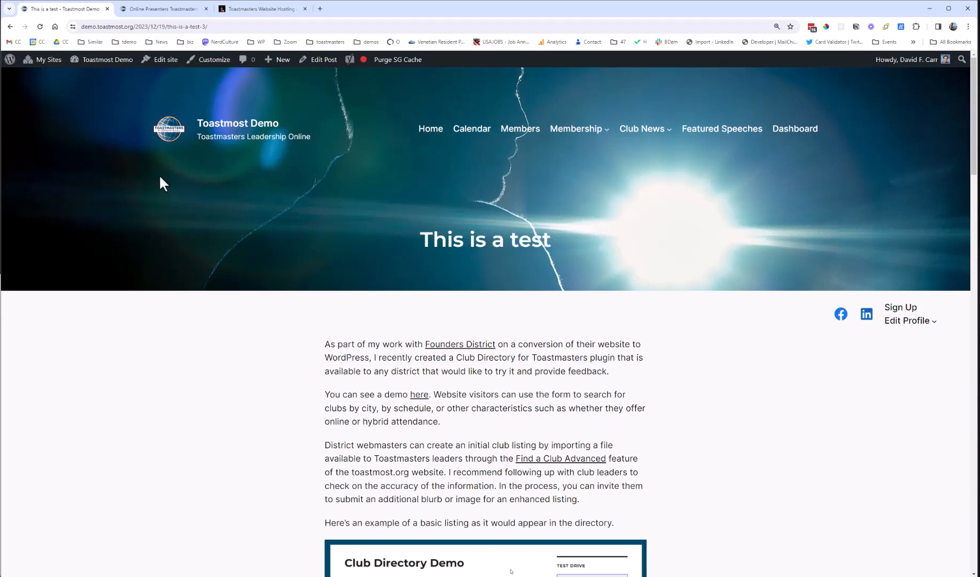
Go to the site's home page and examine its cover header and the welcome section below it
{"action": "mouse_move", "coordinate": [117, 61]}
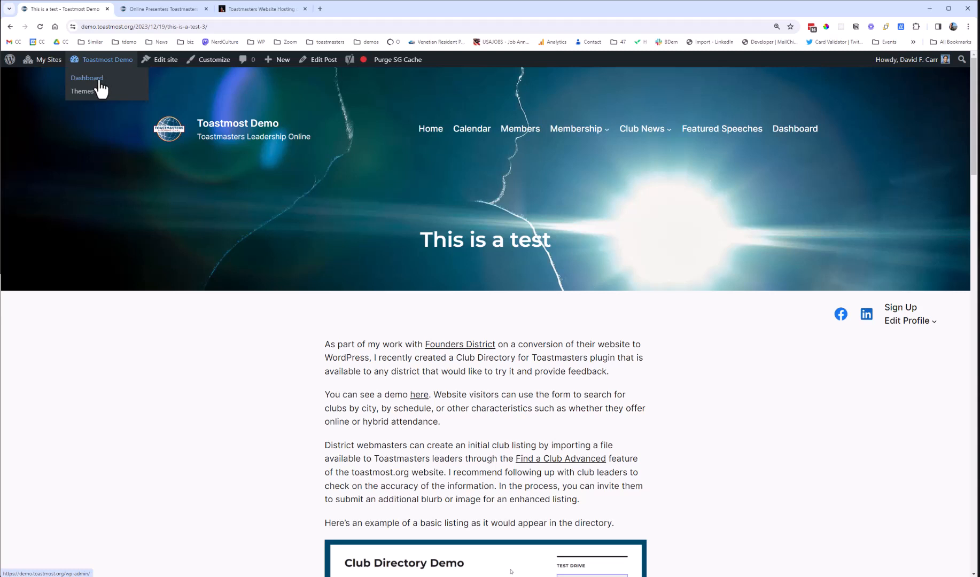
{"action": "left_click", "coordinate": [203, 128]}
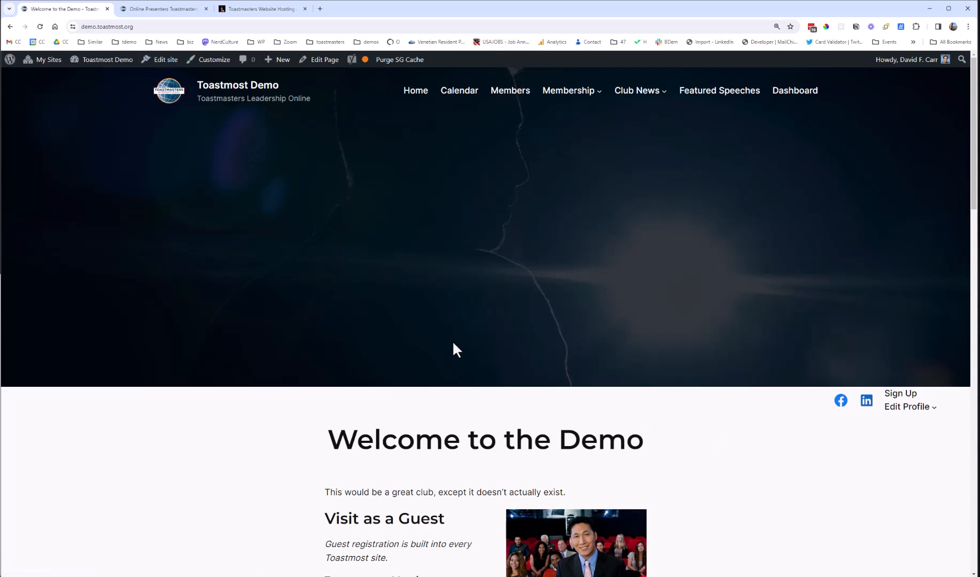
{"action": "scroll", "coordinate": [409, 316], "scroll_direction": "down", "scroll_amount": 5}
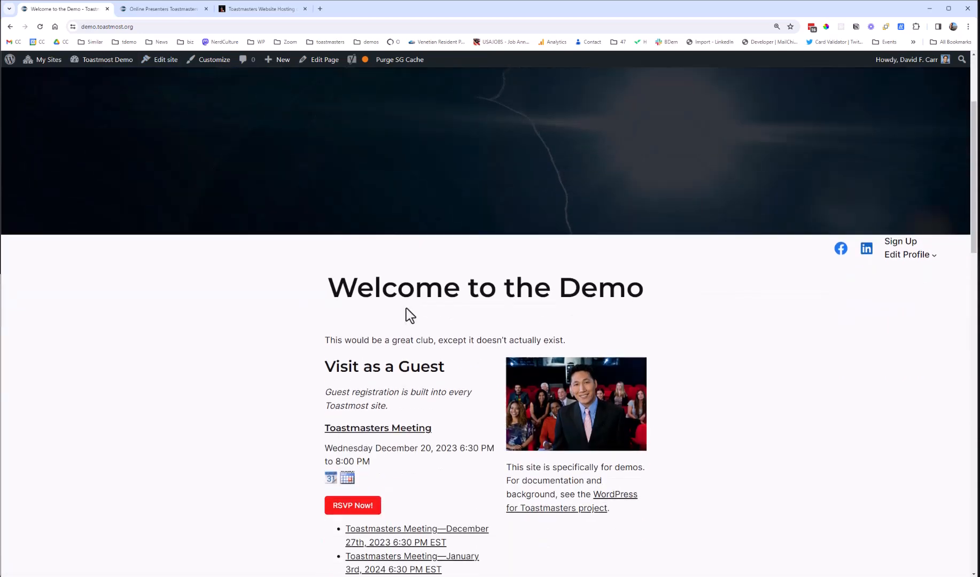
{"action": "scroll", "coordinate": [405, 306], "scroll_direction": "up", "scroll_amount": 5}
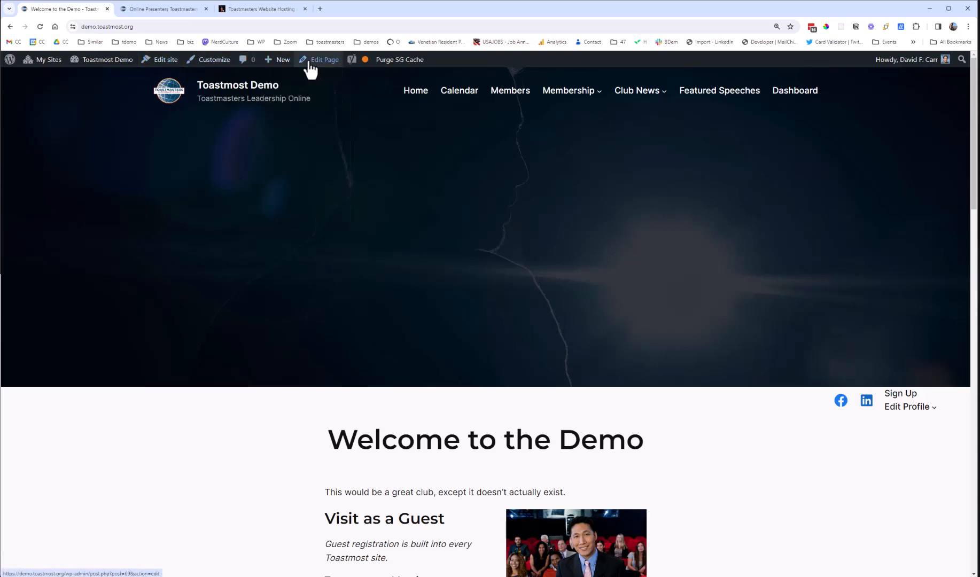
Open the Front Page template for editing and set the height of the spacer beneath the title to 3
{"action": "left_click", "coordinate": [164, 68]}
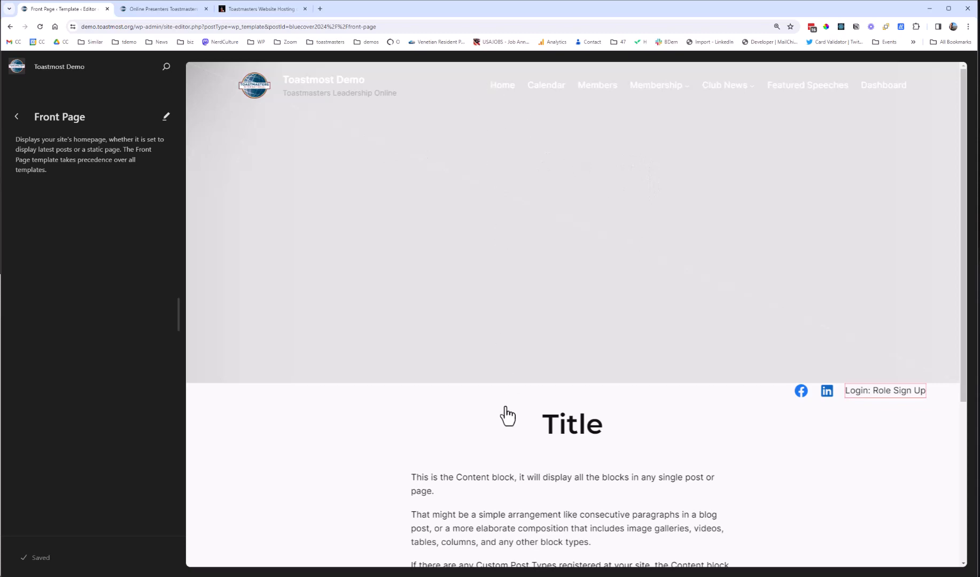
{"action": "left_click", "coordinate": [501, 408]}
{"action": "left_click", "coordinate": [447, 428]}
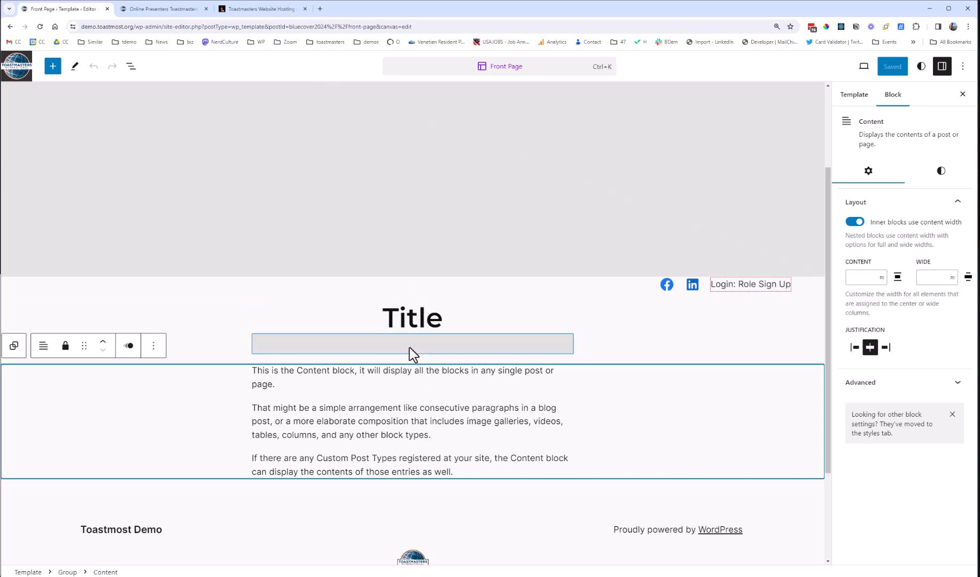
{"action": "left_click", "coordinate": [412, 352]}
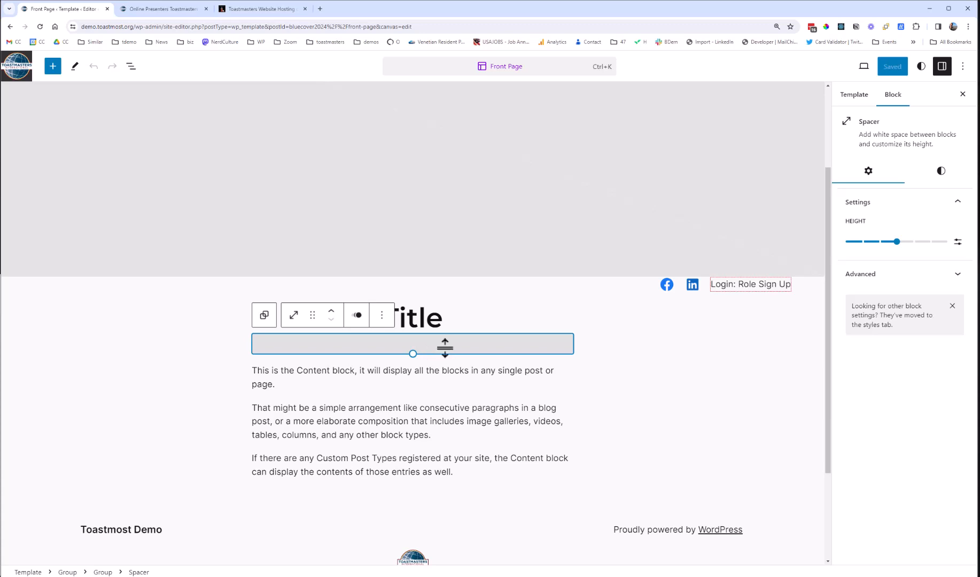
{"action": "left_click", "coordinate": [859, 242]}
{"action": "left_click_drag", "start_coordinate": [860, 242], "coordinate": [897, 241]}
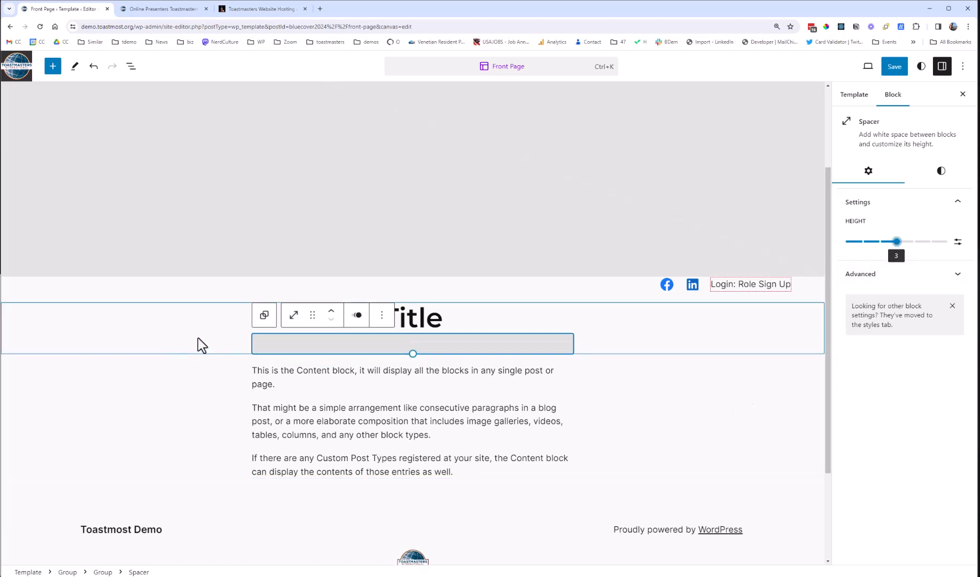
Select the header's Cover block and locate it within the Header with cover image part in List View
{"action": "scroll", "coordinate": [259, 286], "scroll_direction": "up", "scroll_amount": 3}
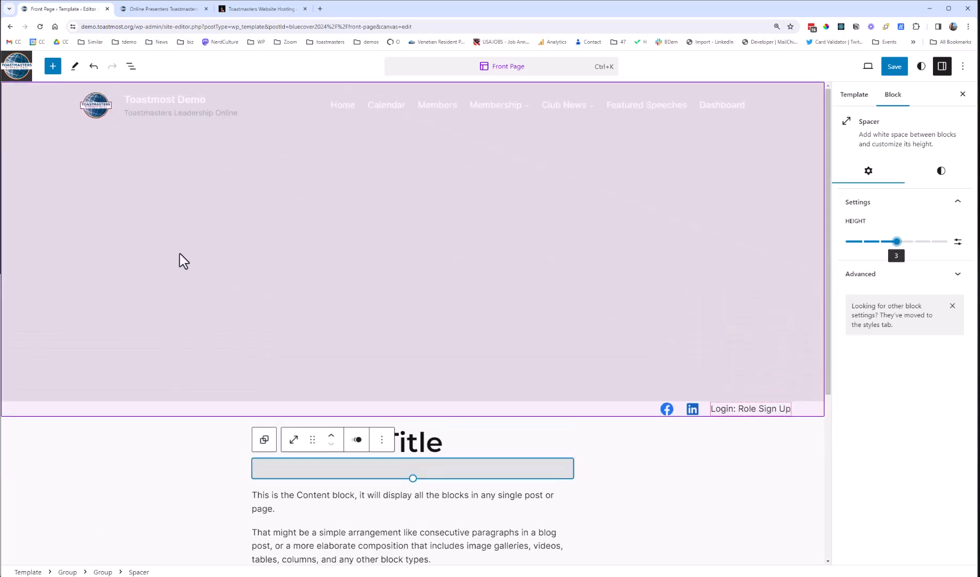
{"action": "left_click", "coordinate": [284, 240]}
{"action": "left_click", "coordinate": [205, 232]}
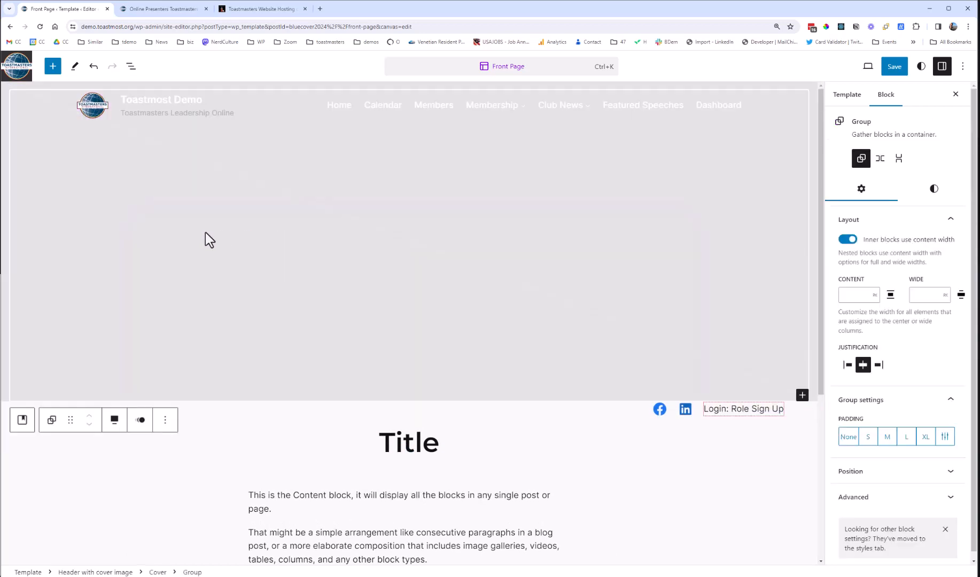
{"action": "left_click", "coordinate": [5, 142]}
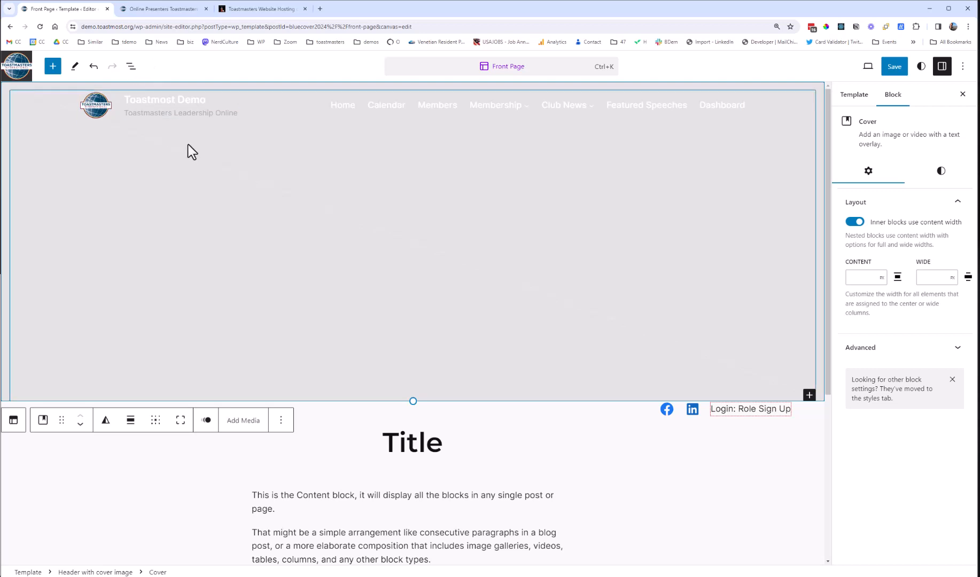
{"action": "left_click", "coordinate": [130, 67]}
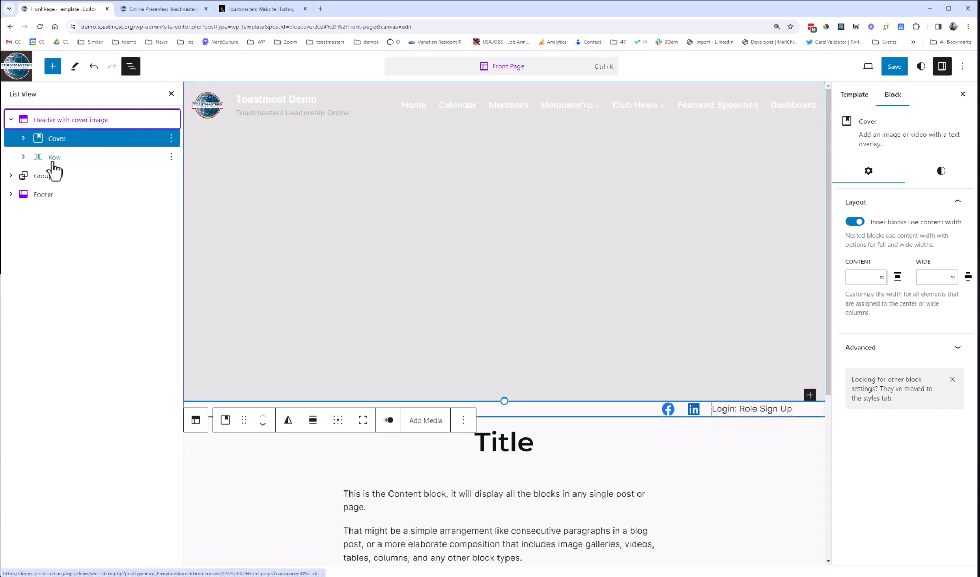
{"action": "left_click", "coordinate": [78, 127]}
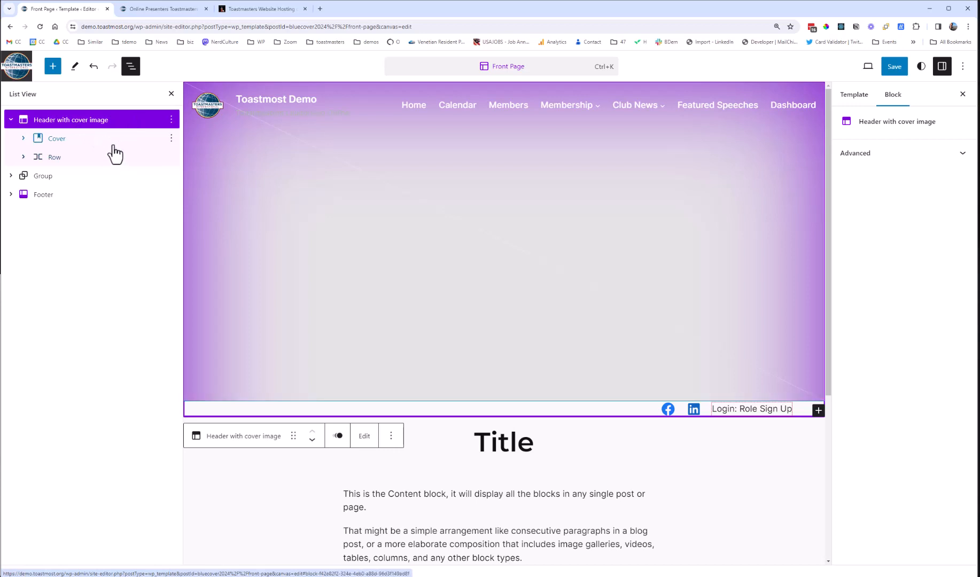
{"action": "left_click", "coordinate": [59, 144]}
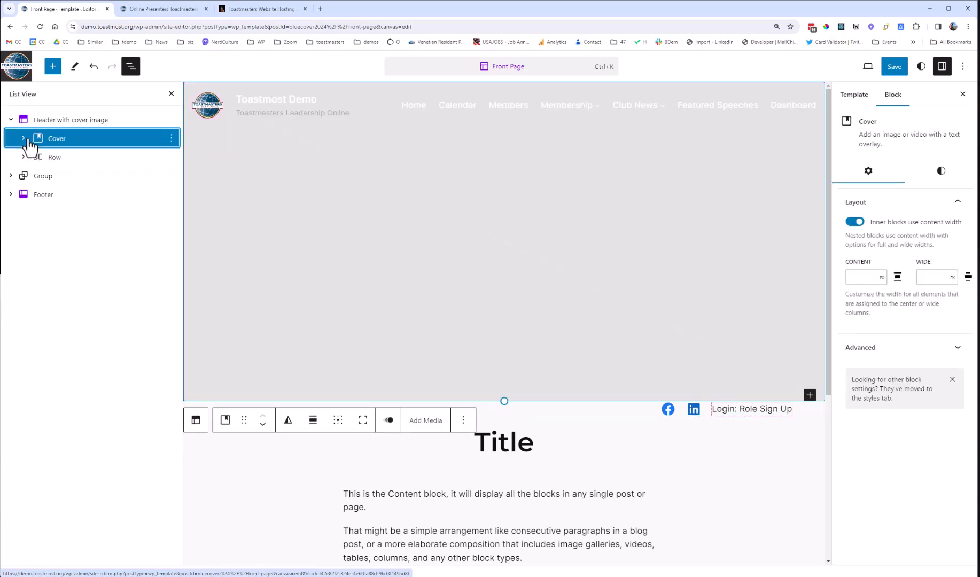
Expand the Cover block's nested groups and rows down to the site title and tagline, and select the social icons row
{"action": "left_click", "coordinate": [24, 138]}
{"action": "left_click", "coordinate": [38, 157]}
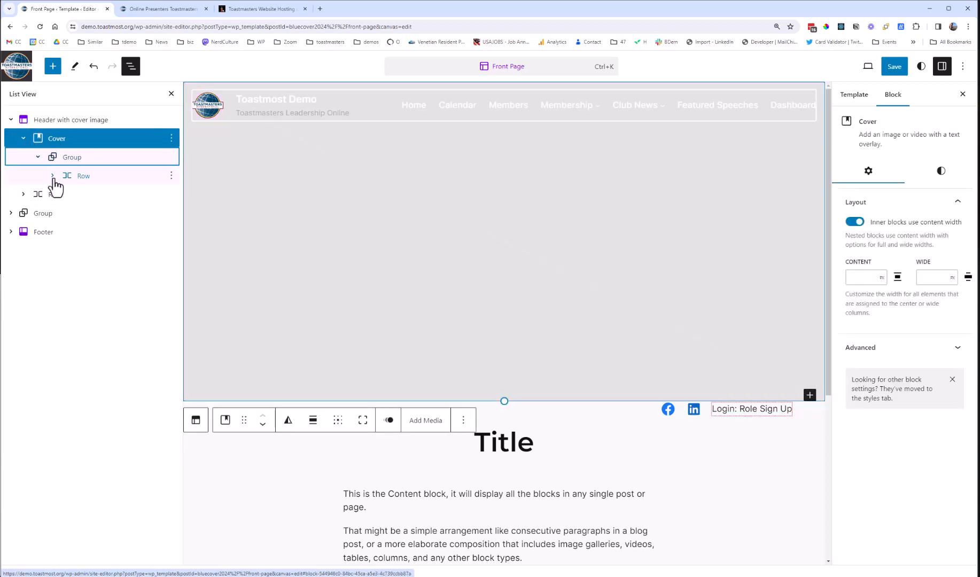
{"action": "left_click", "coordinate": [53, 175]}
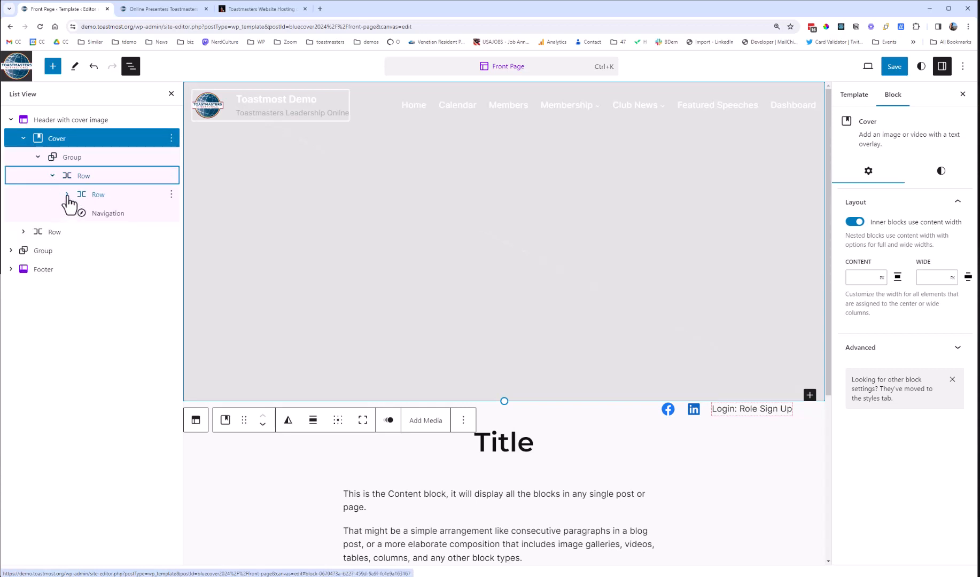
{"action": "left_click", "coordinate": [68, 195]}
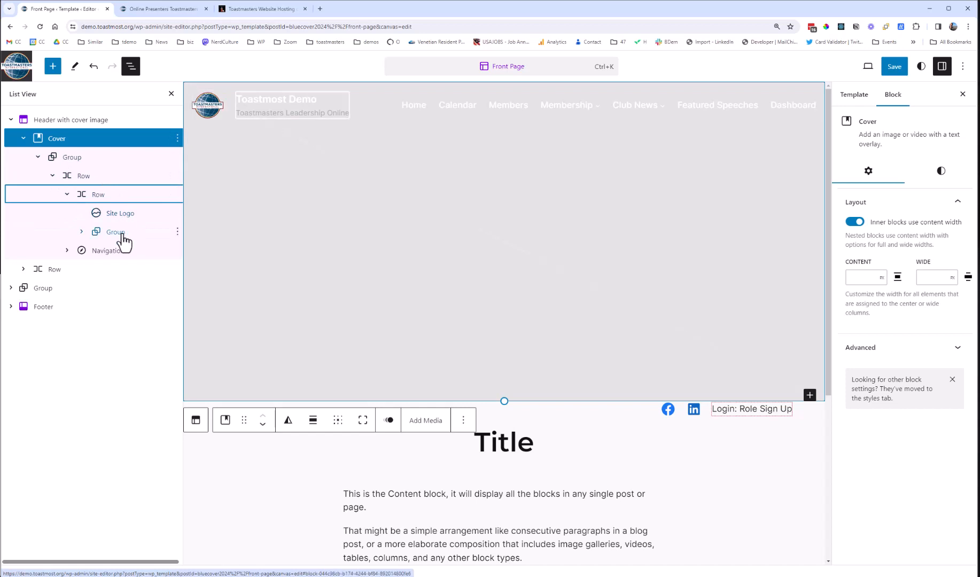
{"action": "left_click", "coordinate": [82, 232]}
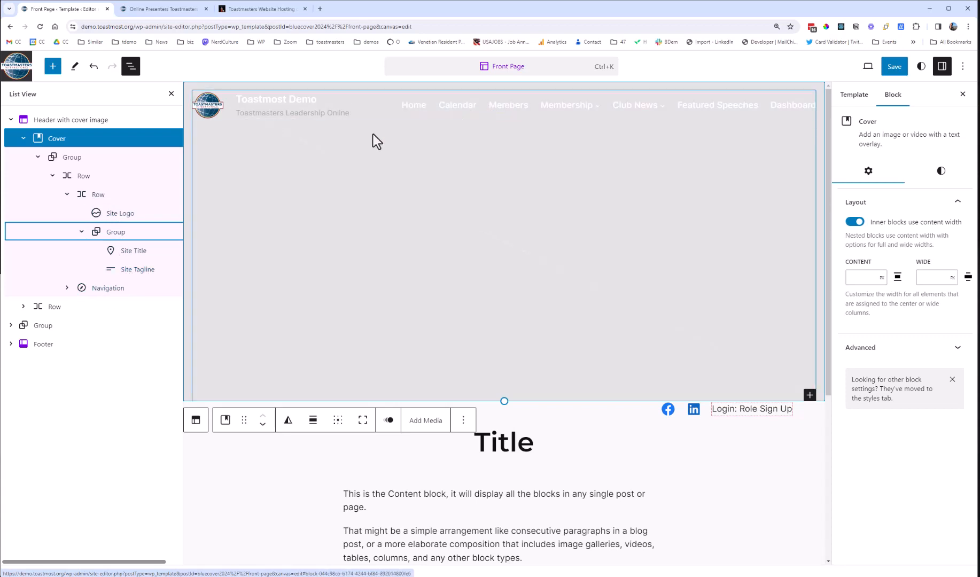
{"action": "left_click", "coordinate": [50, 310]}
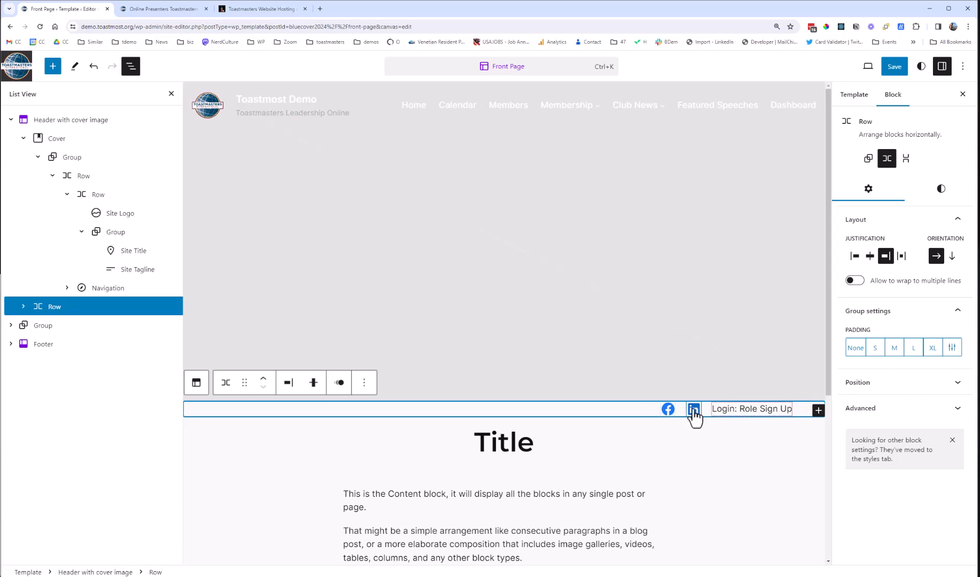
Move the Site Tagline out of the site title group to follow the Navigation block, and select it
{"action": "left_click", "coordinate": [488, 190]}
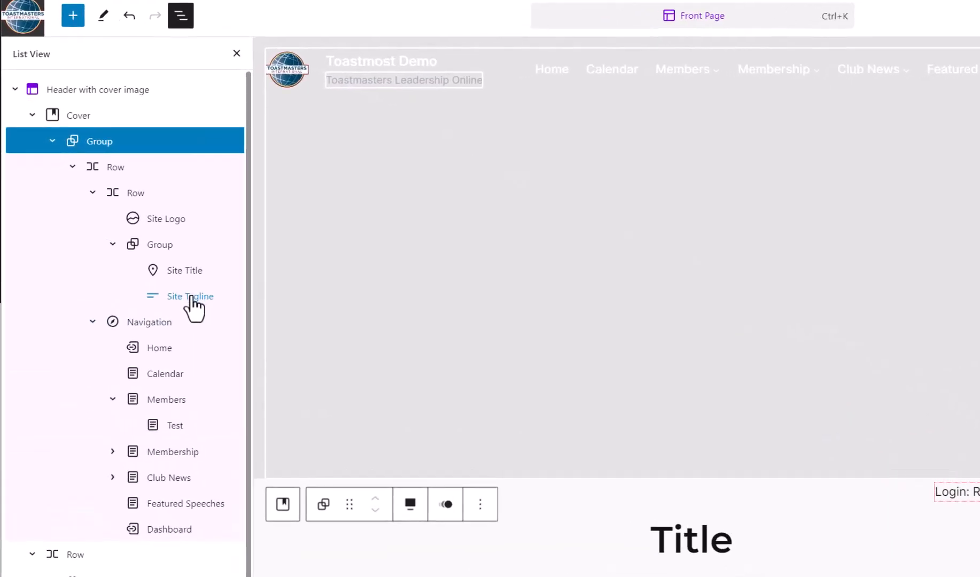
{"action": "left_click_drag", "start_coordinate": [191, 301], "coordinate": [195, 336]}
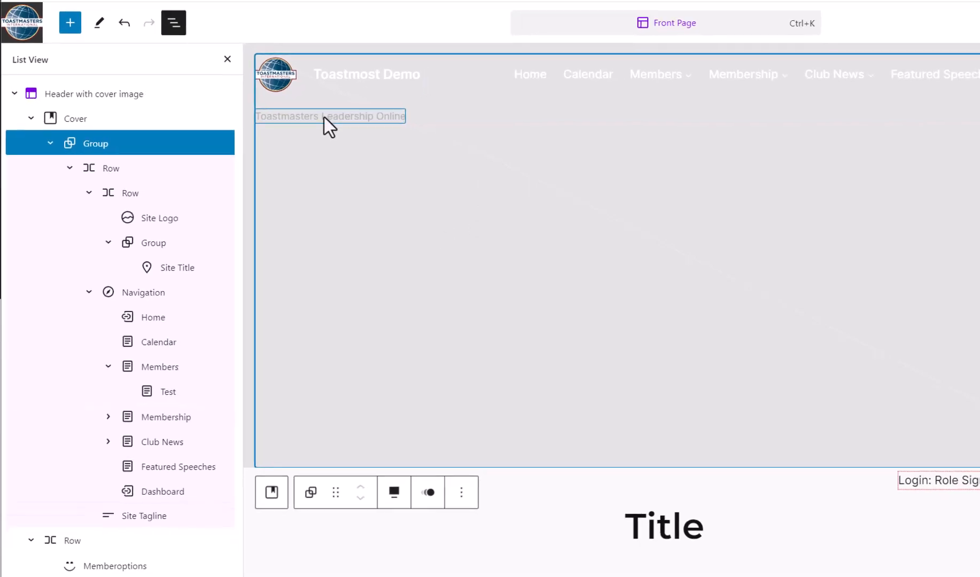
{"action": "left_click", "coordinate": [324, 118]}
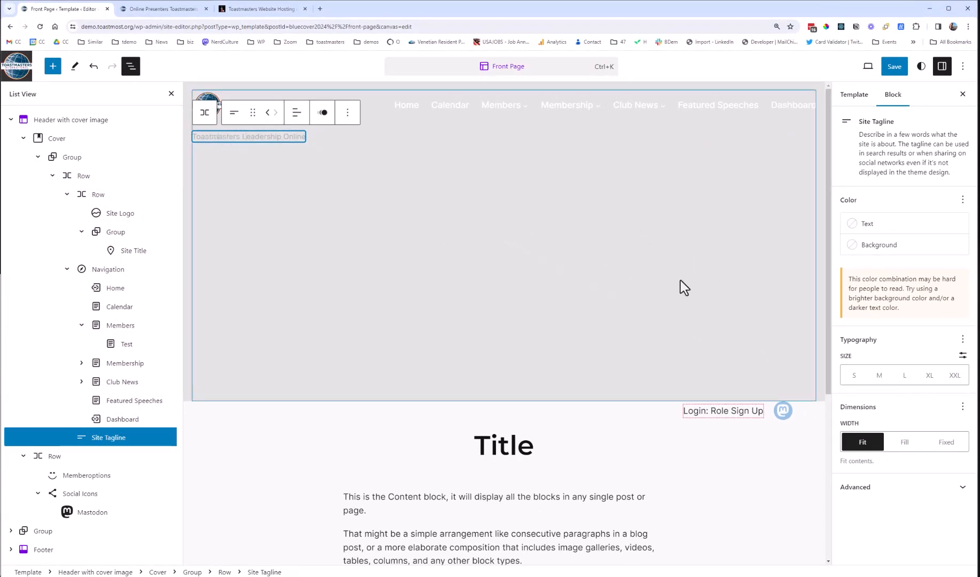
{"action": "left_click", "coordinate": [887, 247]}
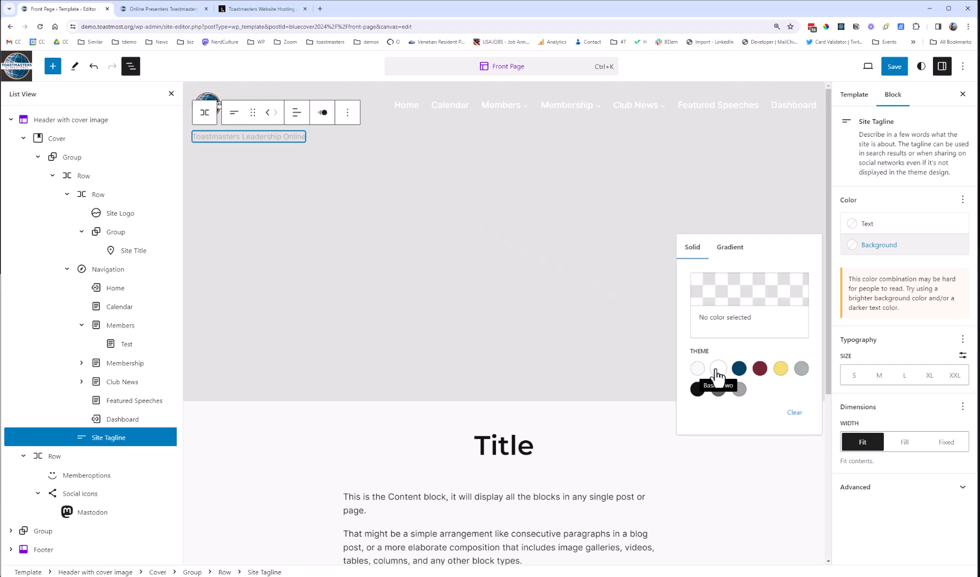
{"action": "left_click", "coordinate": [718, 372]}
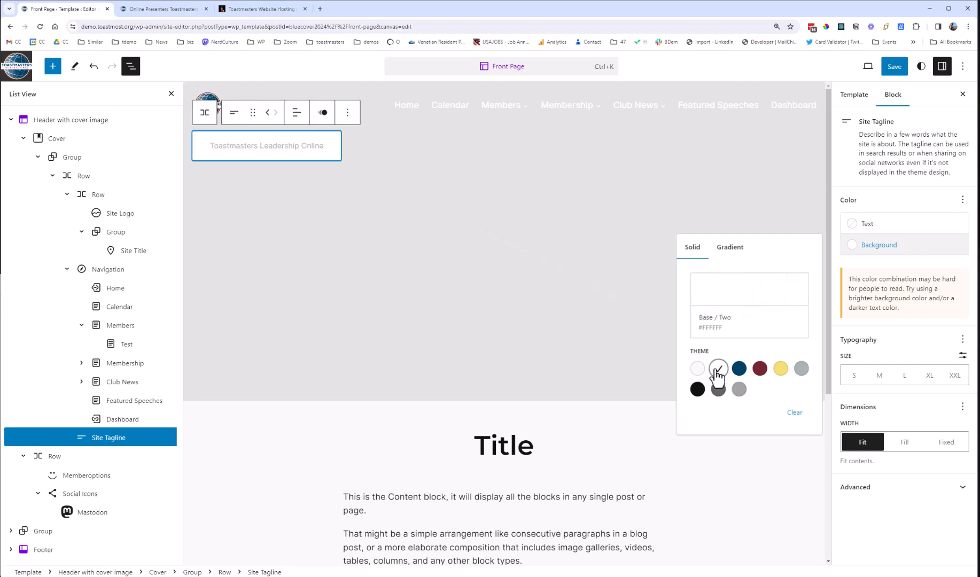
{"action": "left_click", "coordinate": [718, 373]}
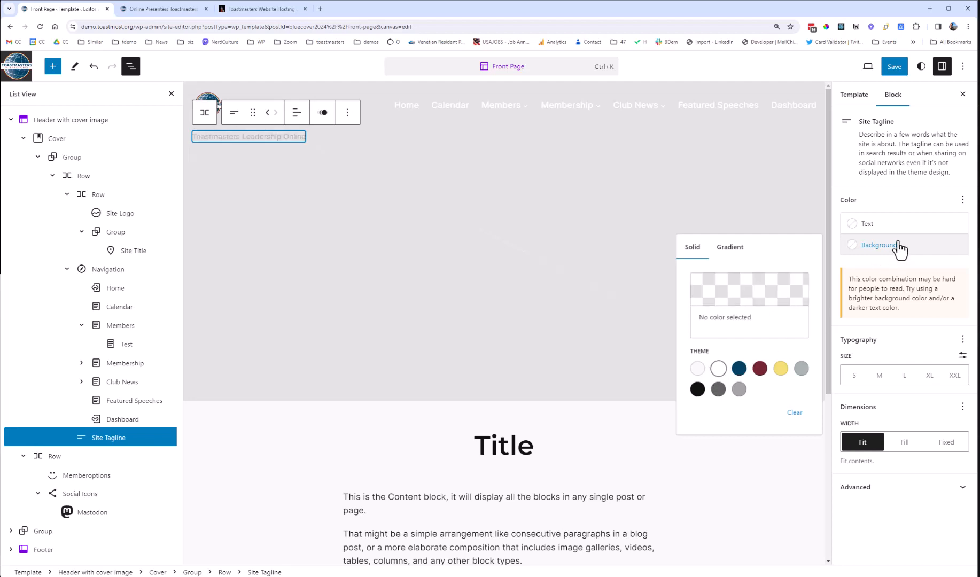
Set the Site Tagline's text color to True Maroon after trying Base / Two
{"action": "left_click", "coordinate": [881, 229]}
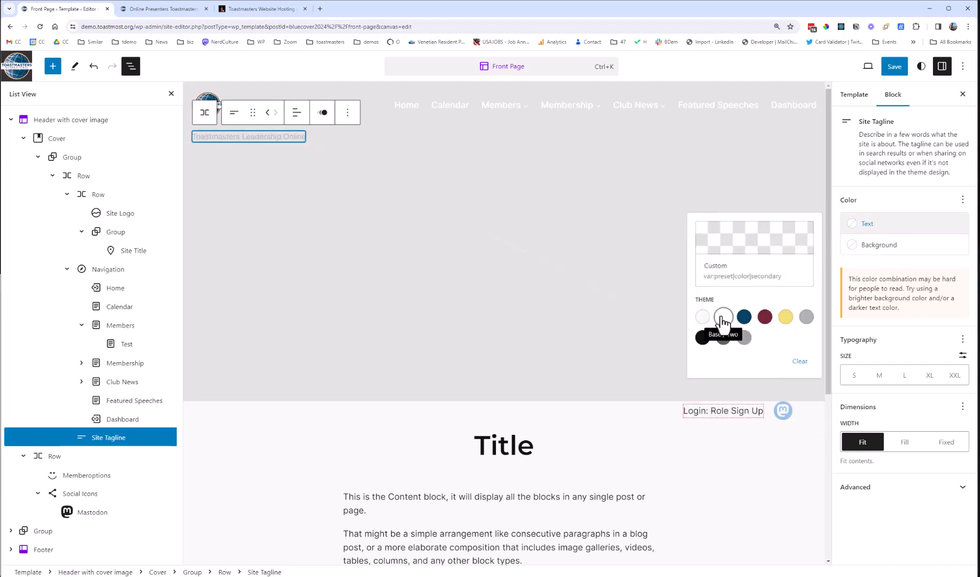
{"action": "left_click", "coordinate": [722, 319]}
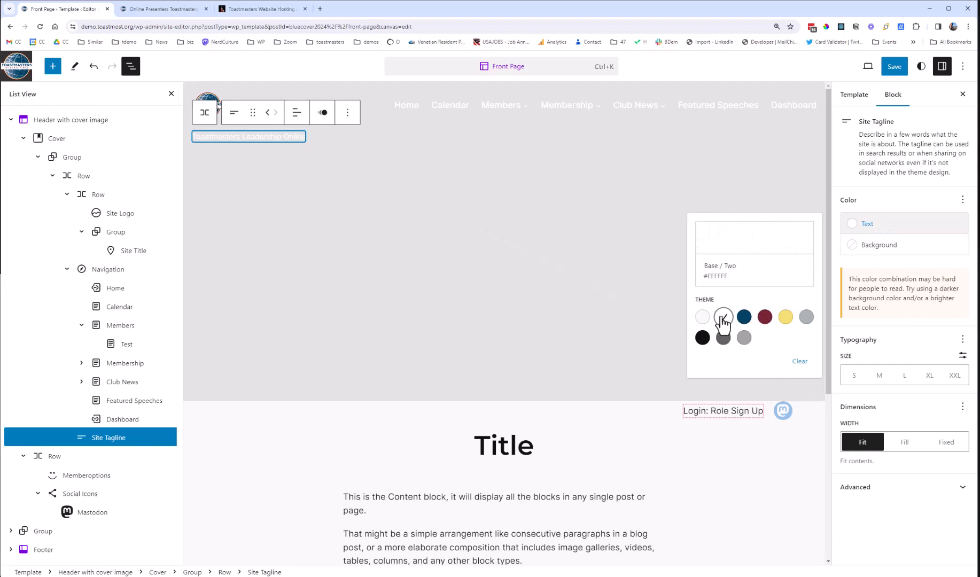
{"action": "left_click", "coordinate": [766, 319]}
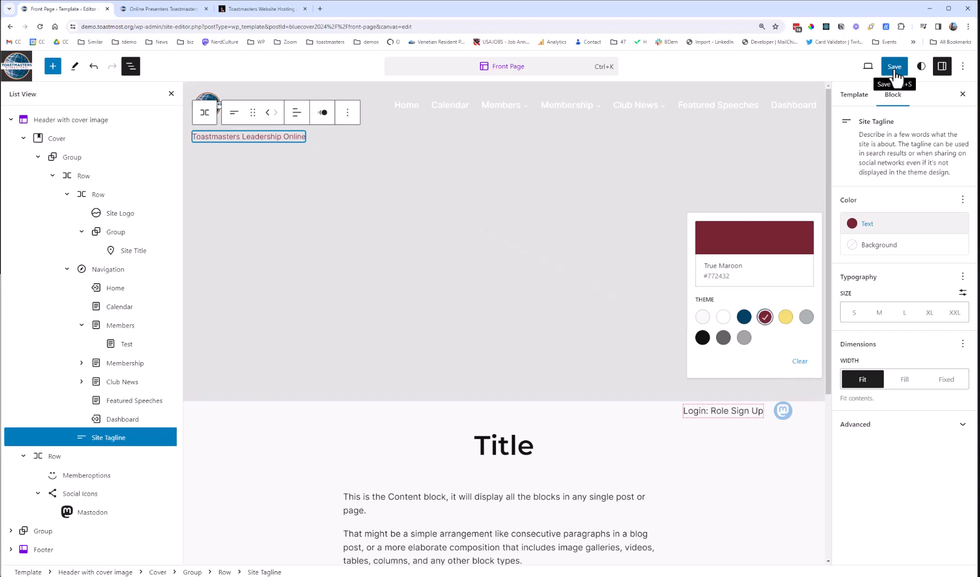
{"action": "left_click", "coordinate": [762, 133]}
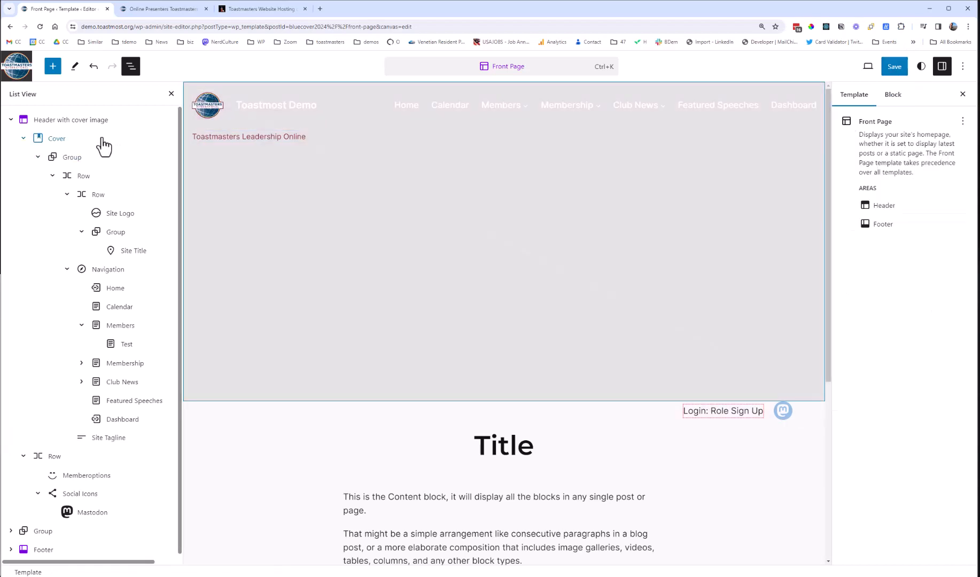
Set the header Cover block's background to the star-wars-the-empire-strikes-back AT-AT concept image from the Media Library
{"action": "left_click", "coordinate": [67, 140]}
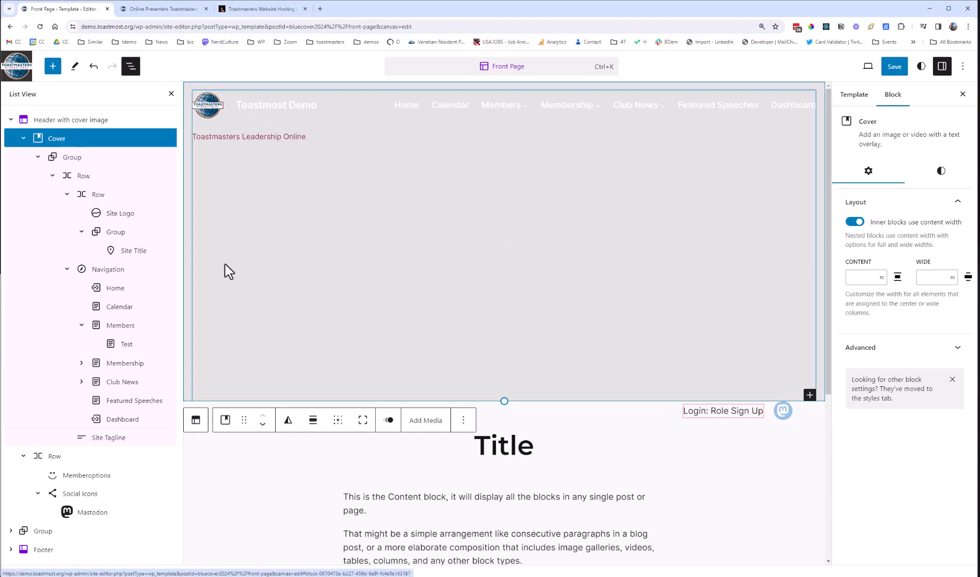
{"action": "left_click", "coordinate": [429, 425]}
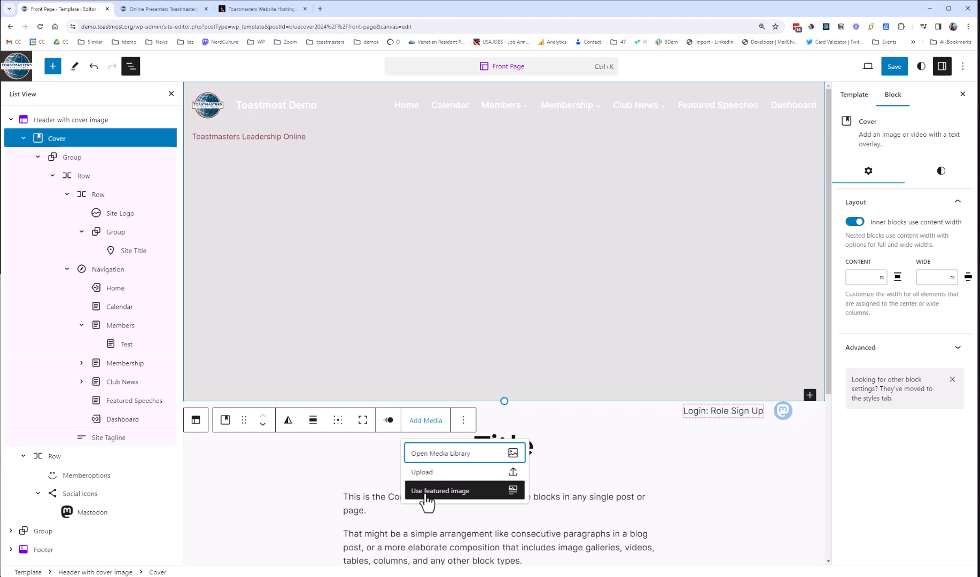
{"action": "left_click", "coordinate": [440, 457]}
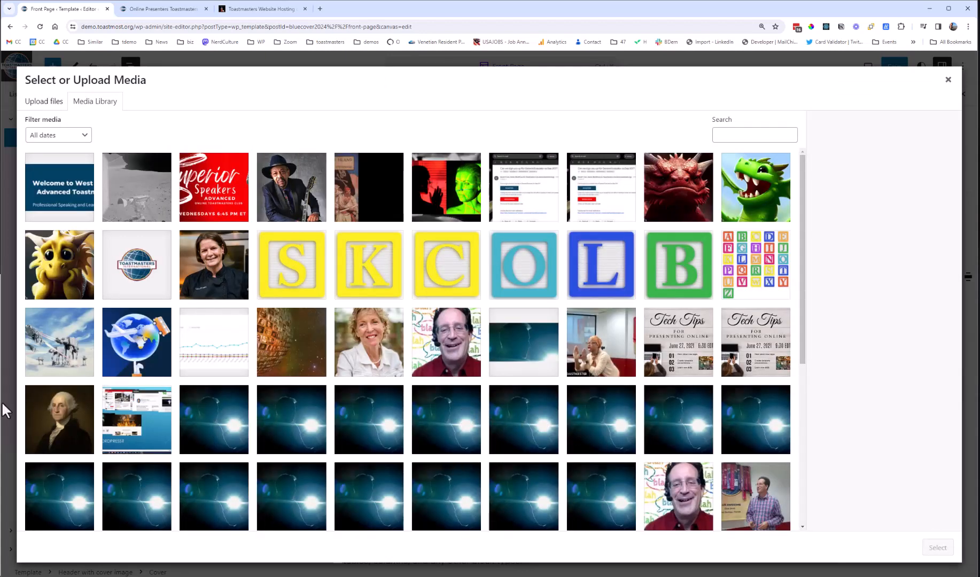
{"action": "left_click", "coordinate": [72, 351]}
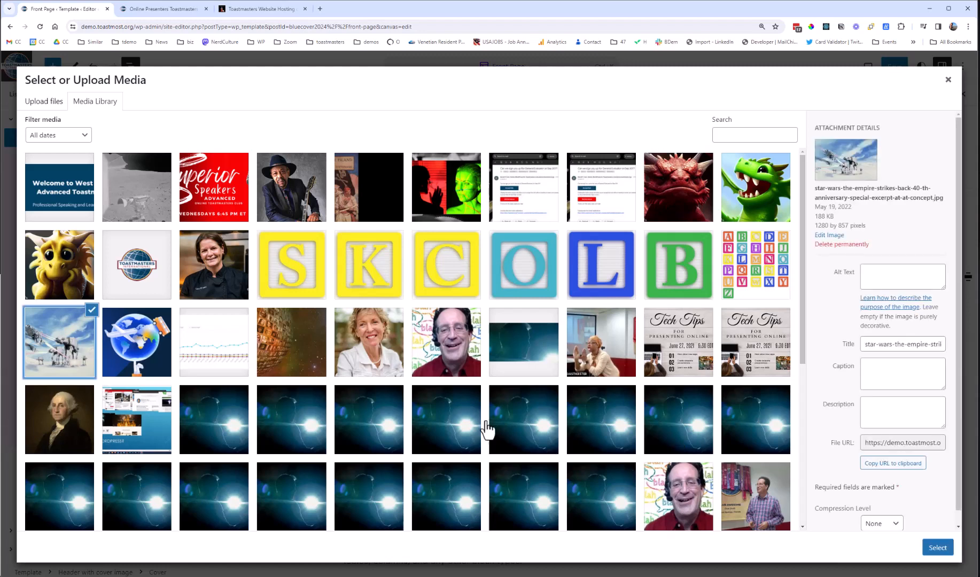
{"action": "left_click", "coordinate": [938, 546]}
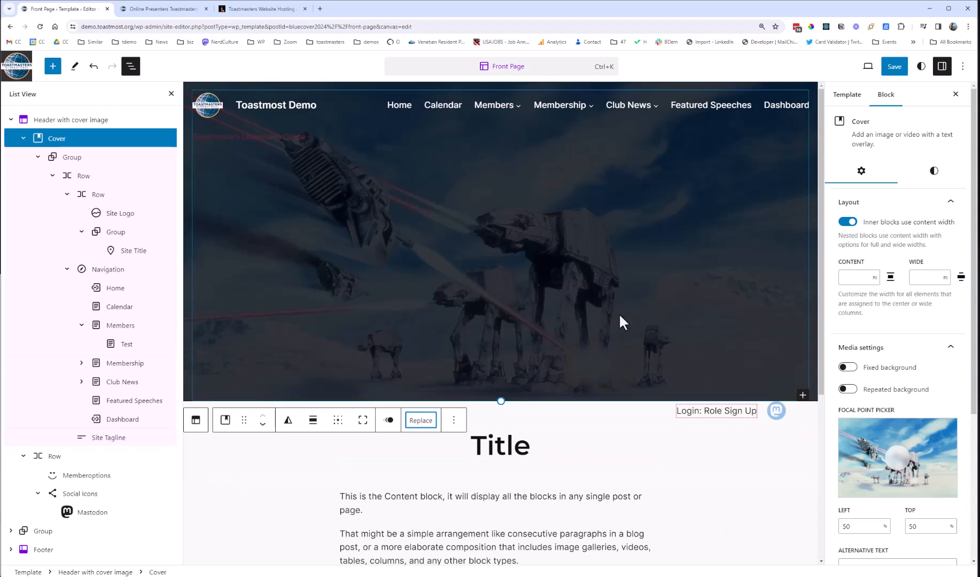
Set the Site Tagline's text color to Base / Two and save the template, header part and navigation menu changes
{"action": "left_click", "coordinate": [239, 136]}
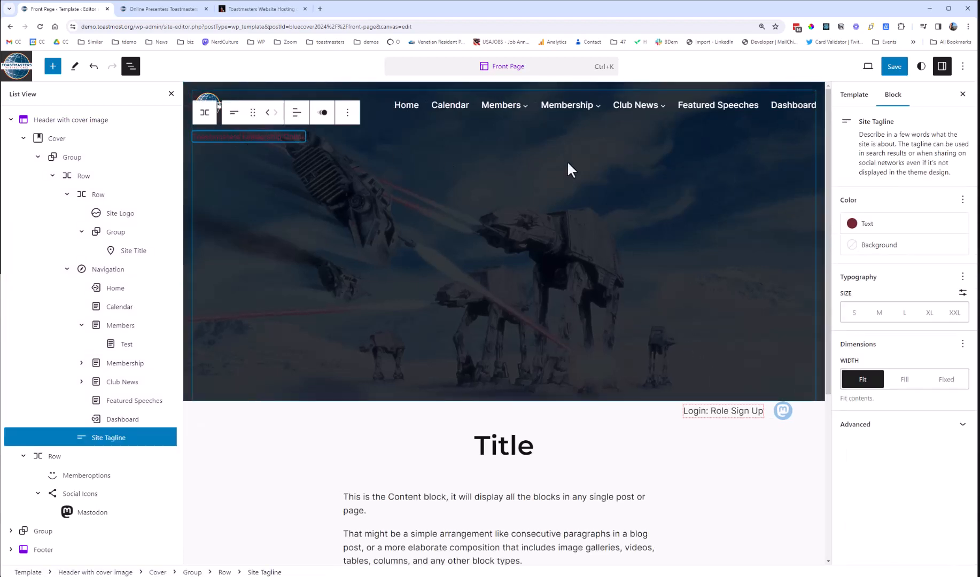
{"action": "left_click", "coordinate": [854, 225]}
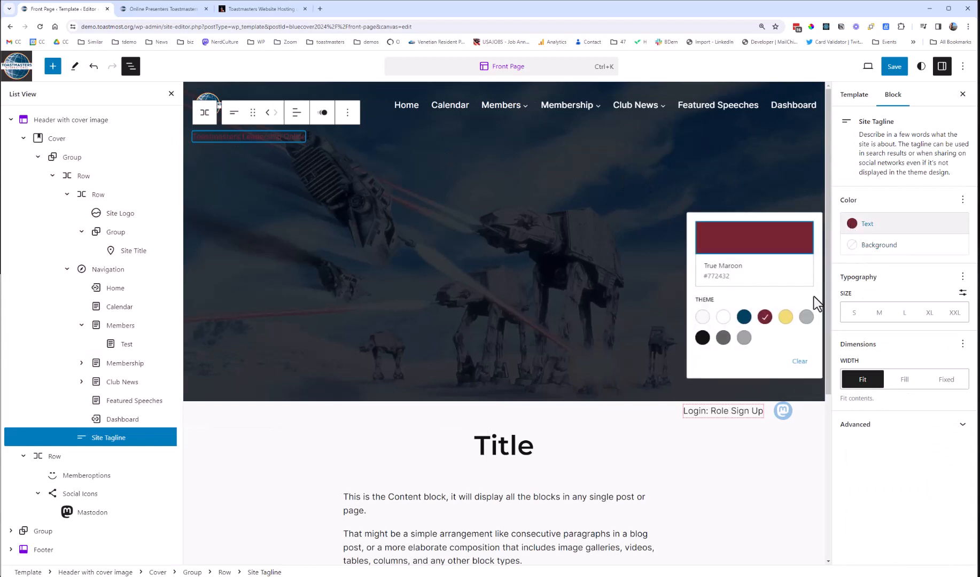
{"action": "left_click", "coordinate": [723, 317]}
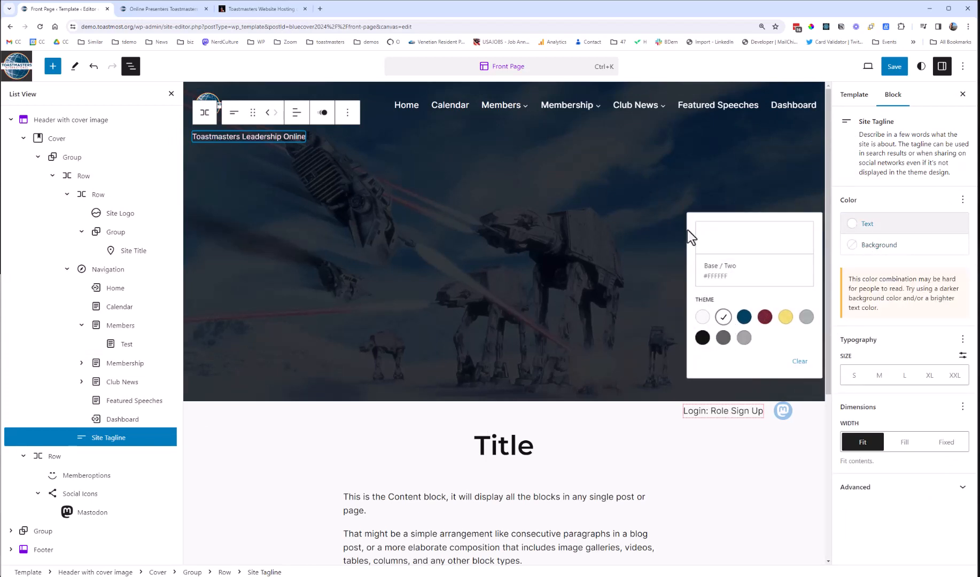
{"action": "left_click", "coordinate": [895, 66]}
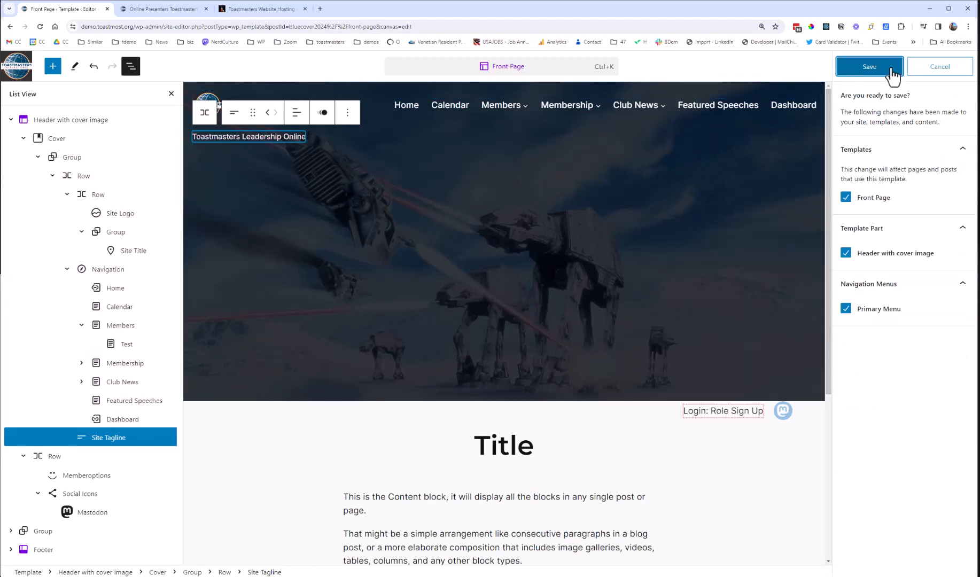
{"action": "left_click", "coordinate": [885, 67]}
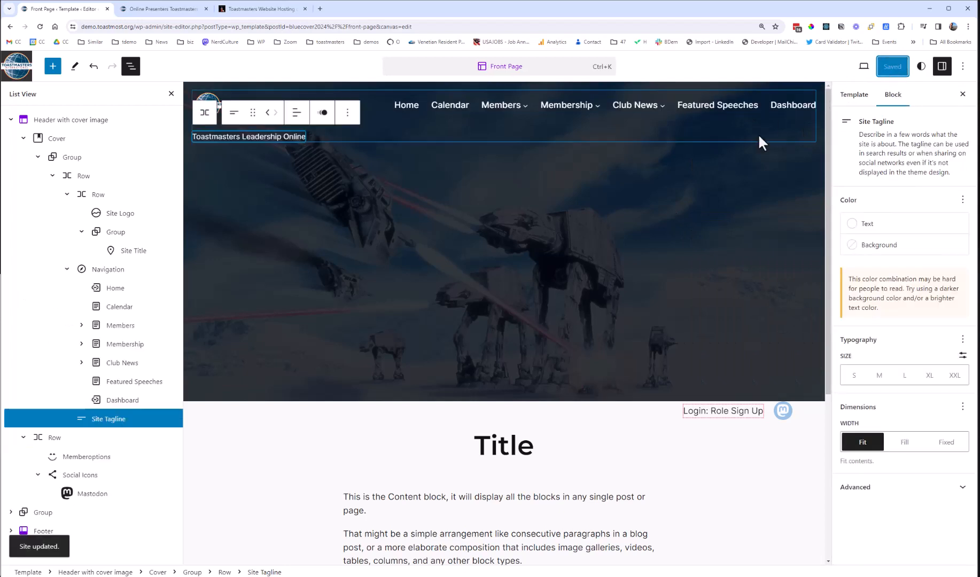
Select the header's Cover block and compare its general settings with its style options
{"action": "key", "text": "ctrl+Tab"}
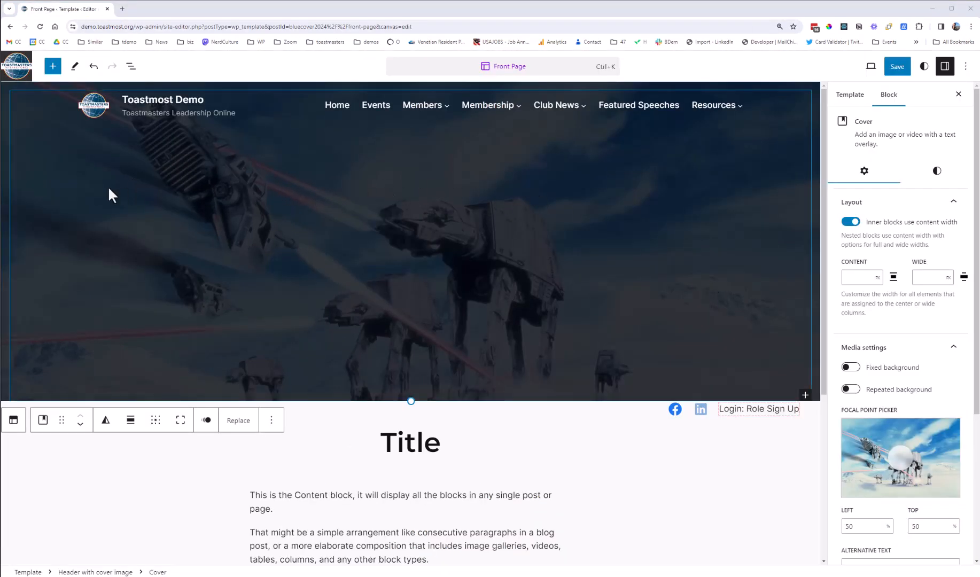
{"action": "left_click", "coordinate": [10, 184]}
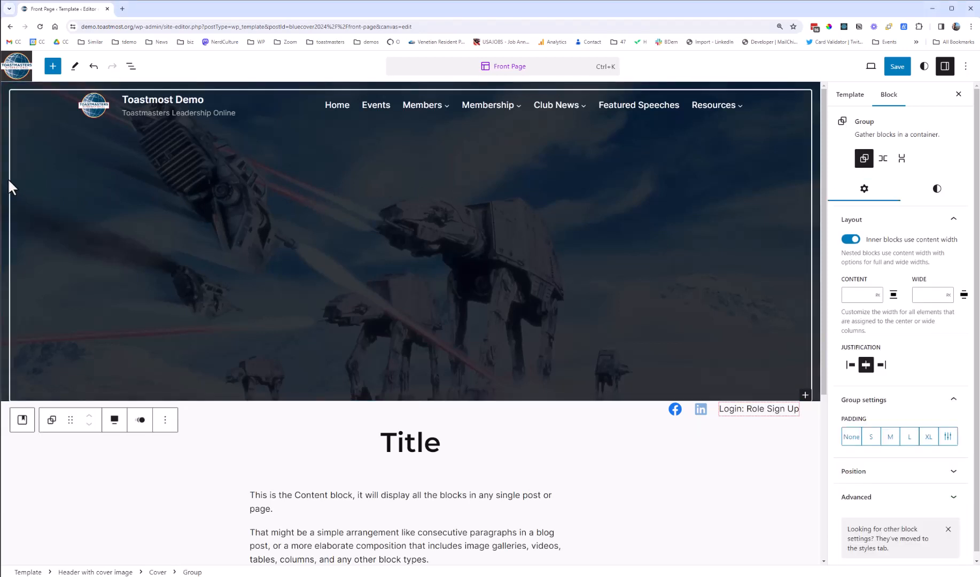
{"action": "left_click", "coordinate": [2, 87]}
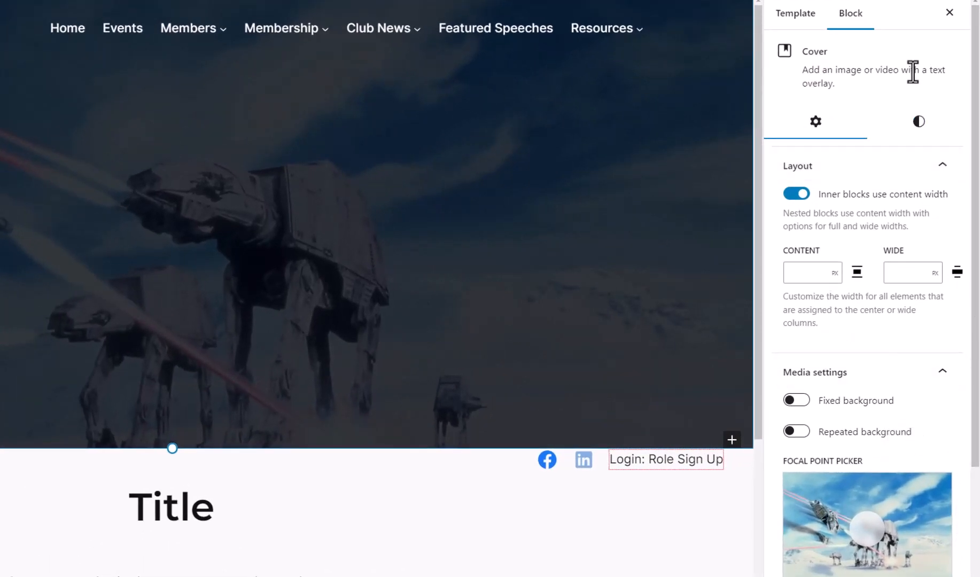
{"action": "left_click", "coordinate": [918, 123]}
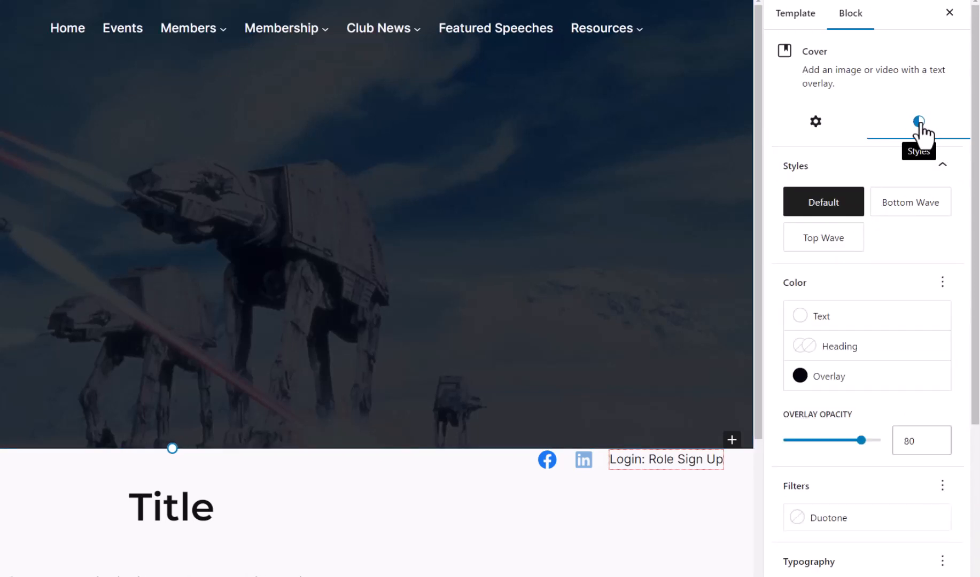
{"action": "left_click", "coordinate": [815, 123]}
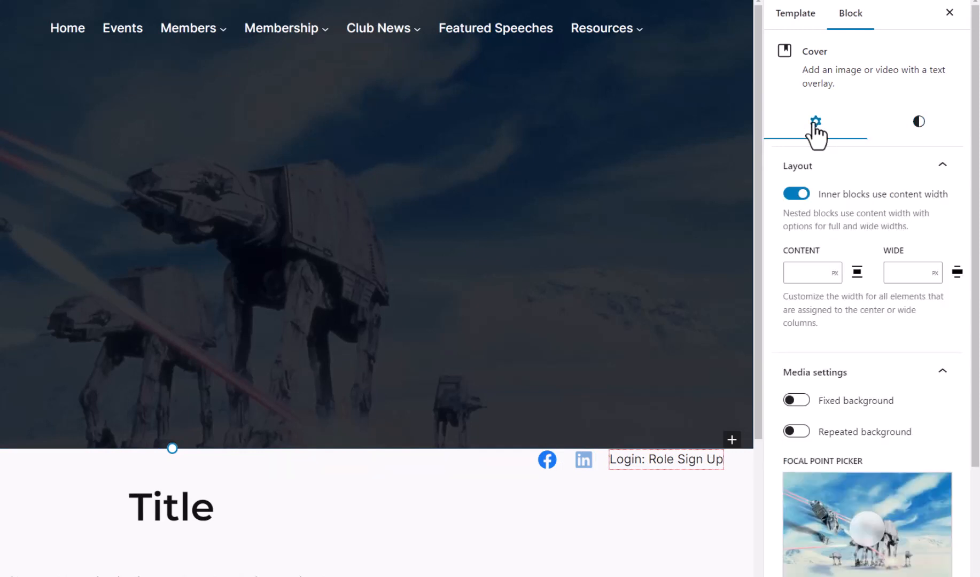
Try True Maroon as the Cover block's overlay color, and clear the overlay color
{"action": "left_click", "coordinate": [919, 134]}
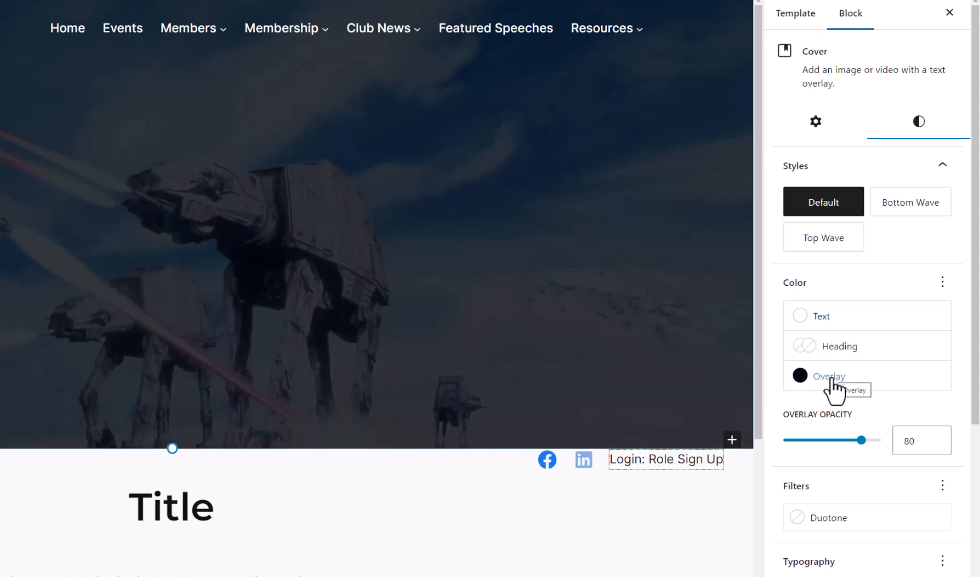
{"action": "left_click", "coordinate": [830, 386]}
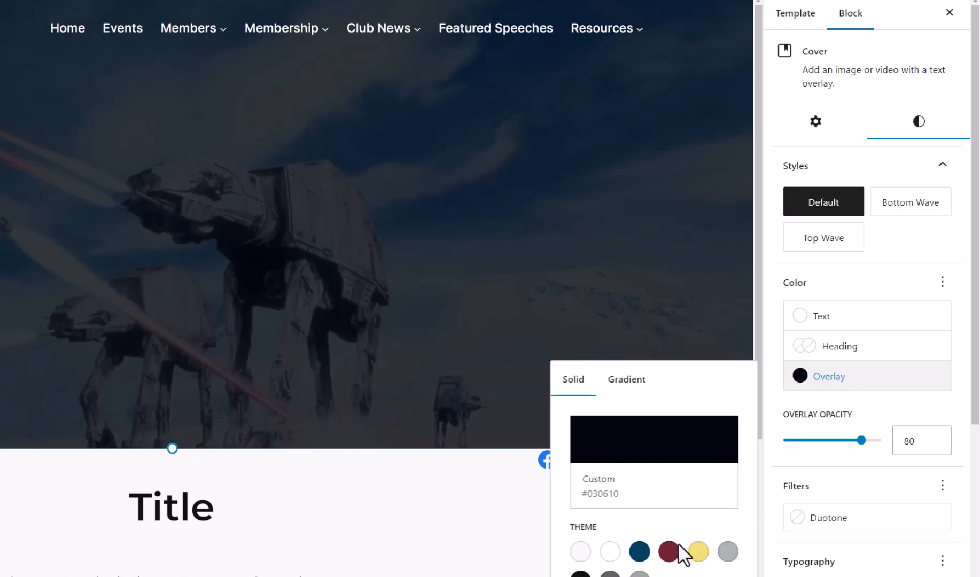
{"action": "left_click", "coordinate": [671, 558]}
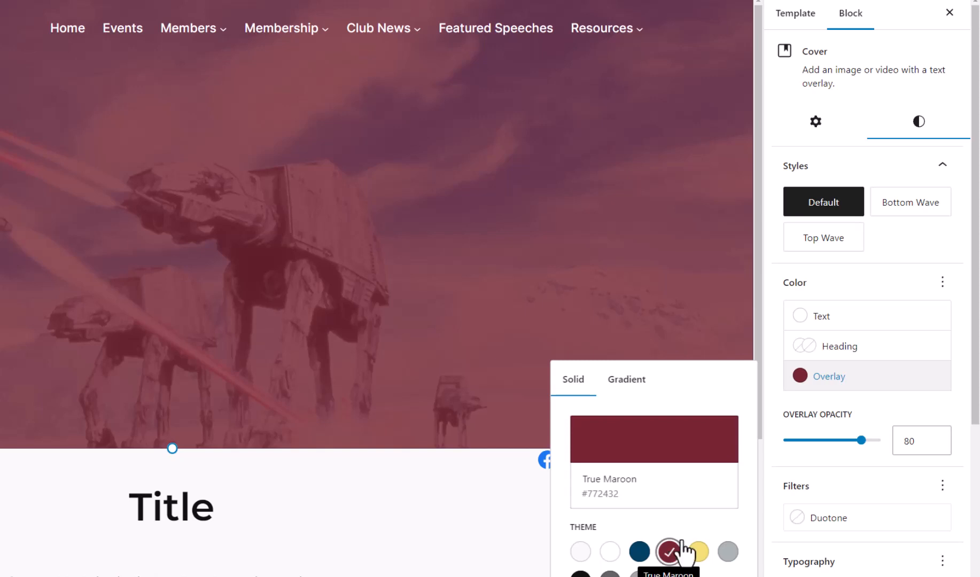
{"action": "left_click", "coordinate": [670, 559]}
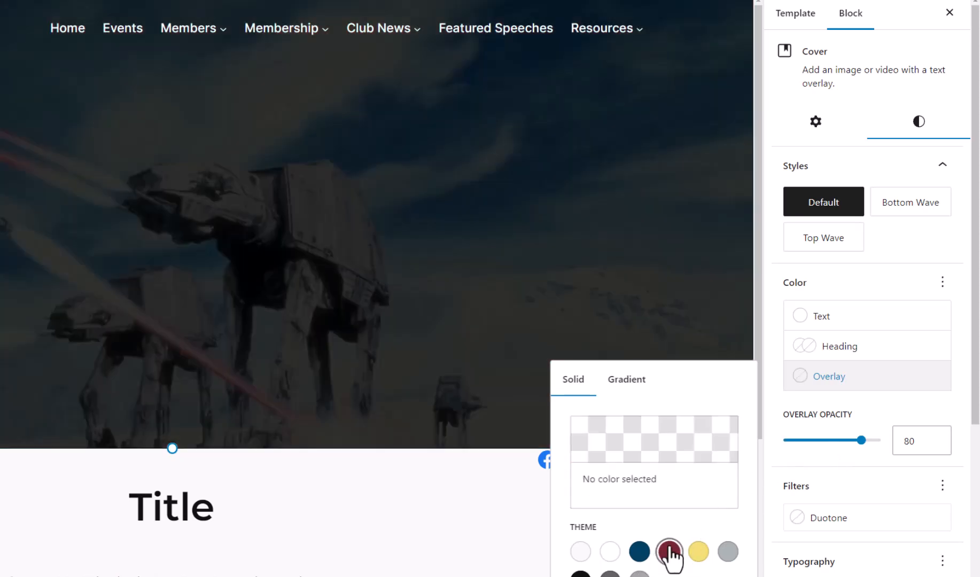
Set the Cover block's overlay color to Base / Two and its opacity to 70 after trying opacities of 0 and 50
{"action": "left_click", "coordinate": [784, 441]}
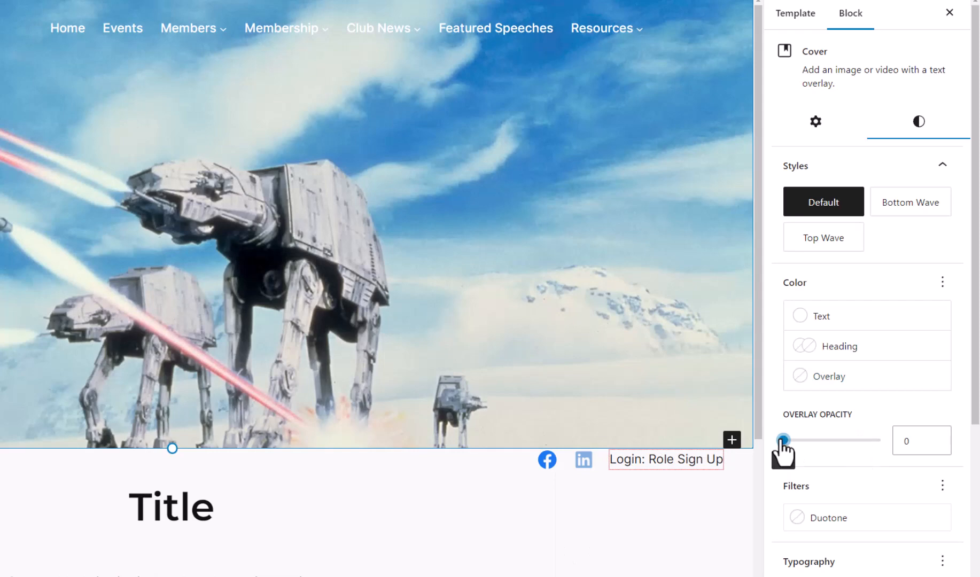
{"action": "left_click_drag", "start_coordinate": [783, 442], "coordinate": [832, 441]}
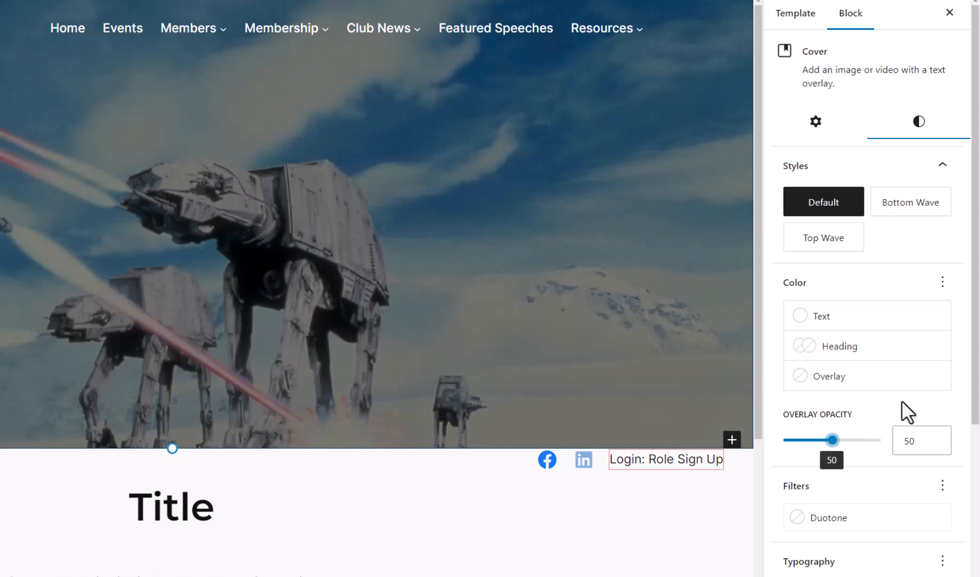
{"action": "left_click", "coordinate": [838, 381]}
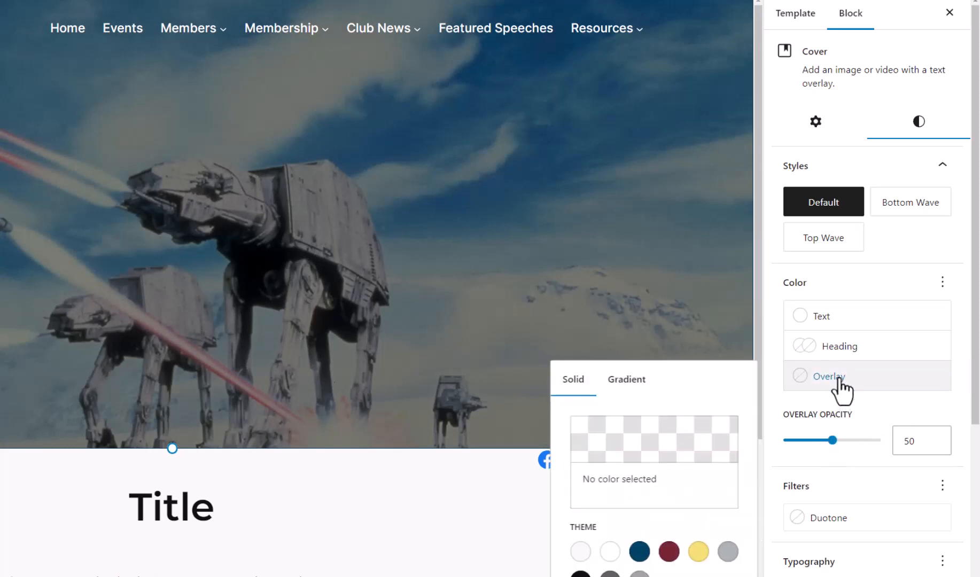
{"action": "left_click", "coordinate": [609, 551]}
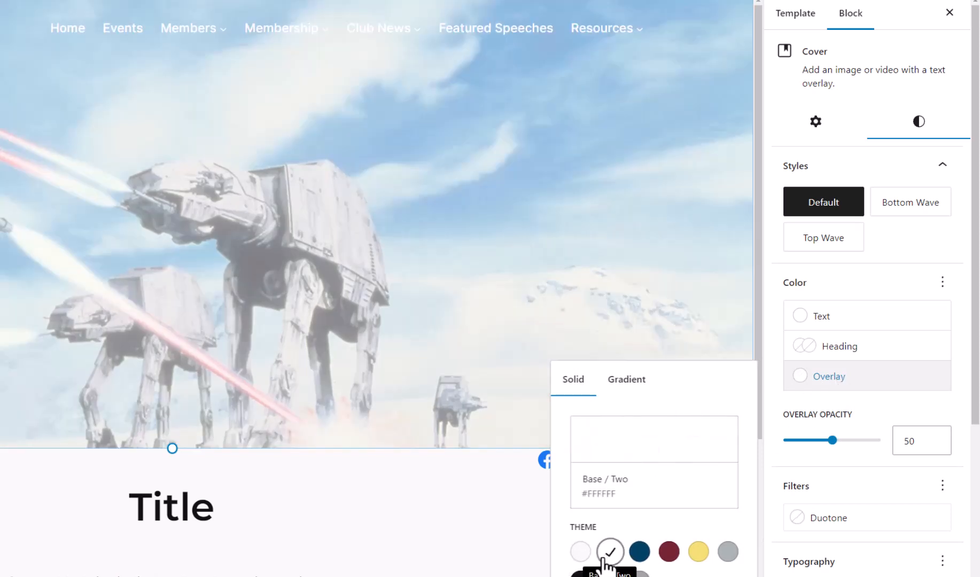
{"action": "left_click", "coordinate": [832, 461]}
{"action": "left_click_drag", "start_coordinate": [832, 440], "coordinate": [852, 441]}
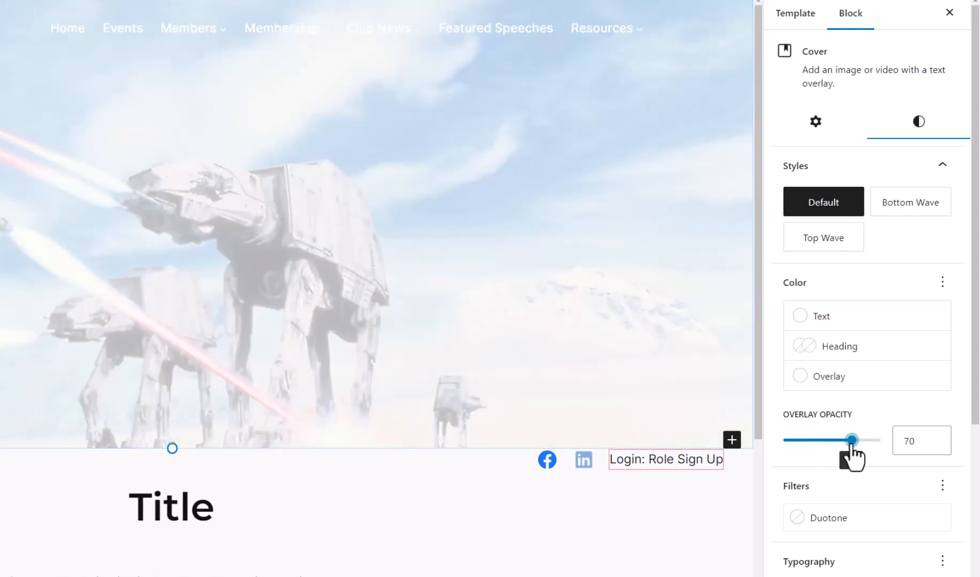
Set the text color of both the Cover block and the Site Tagline to Loyal Blue
{"action": "left_click", "coordinate": [828, 323]}
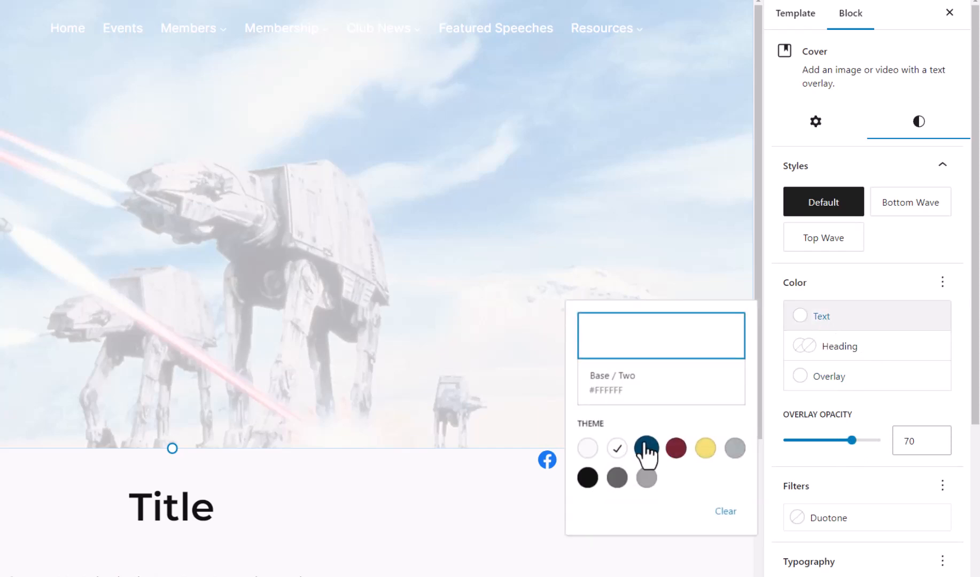
{"action": "left_click", "coordinate": [646, 449]}
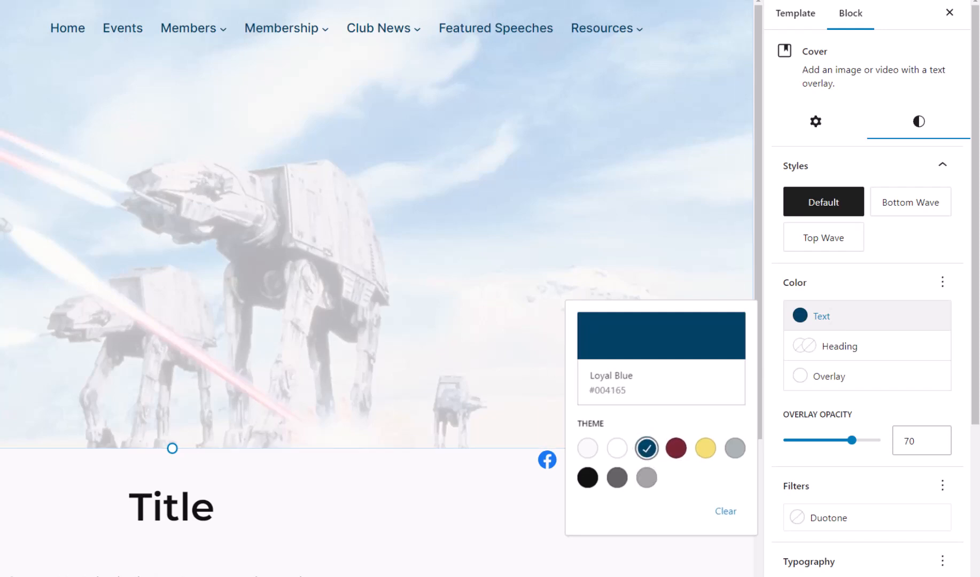
{"action": "left_click", "coordinate": [0, 42]}
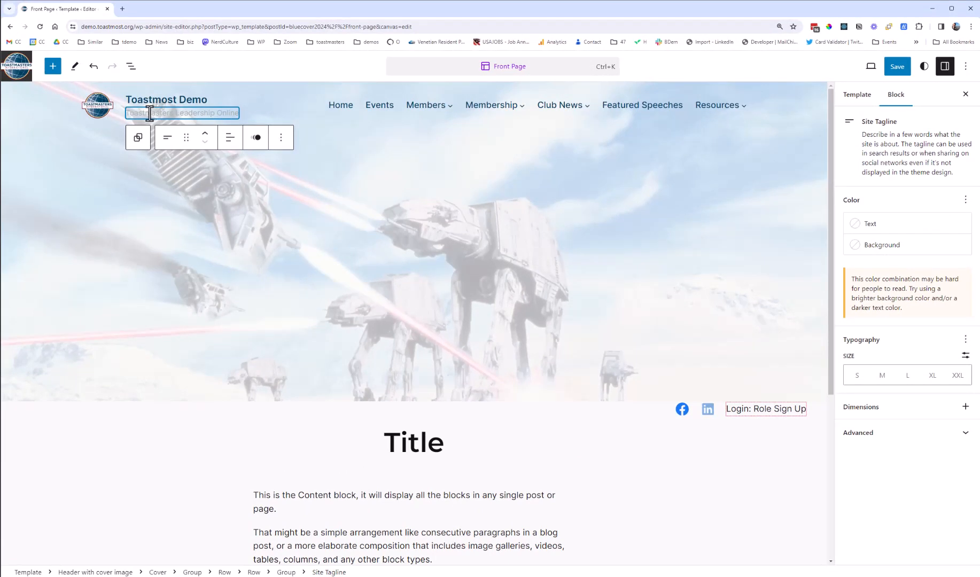
{"action": "left_click", "coordinate": [858, 232]}
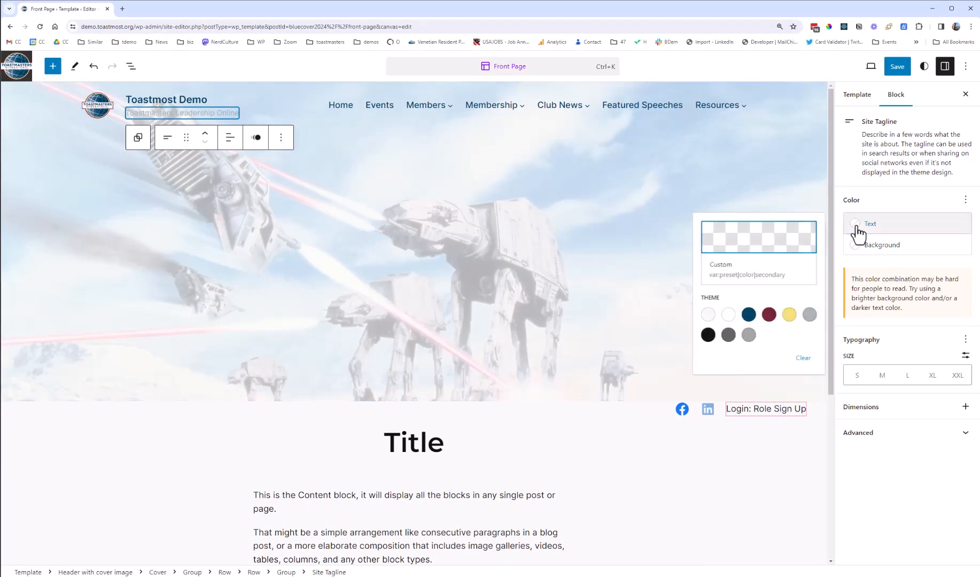
{"action": "left_click", "coordinate": [746, 317]}
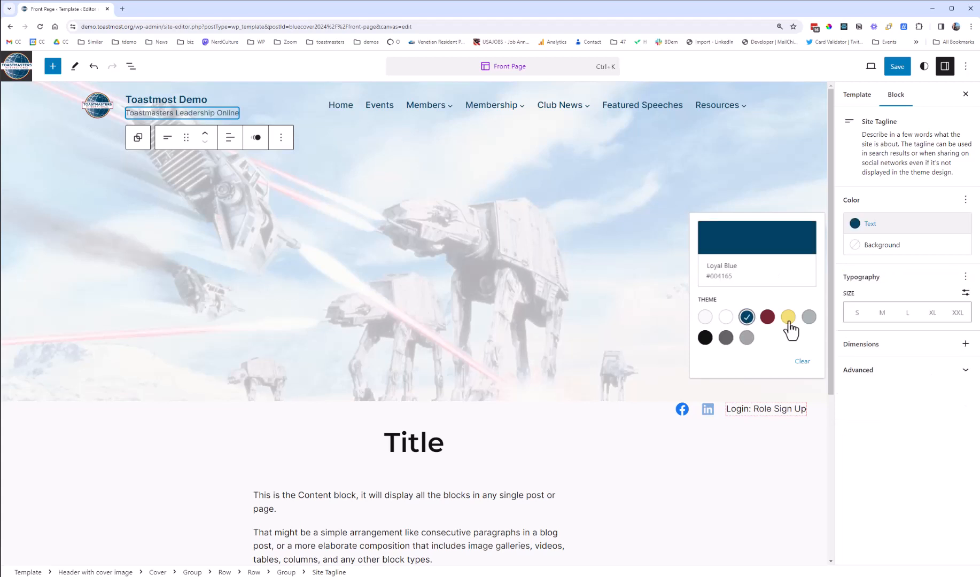
{"action": "left_click", "coordinate": [746, 317]}
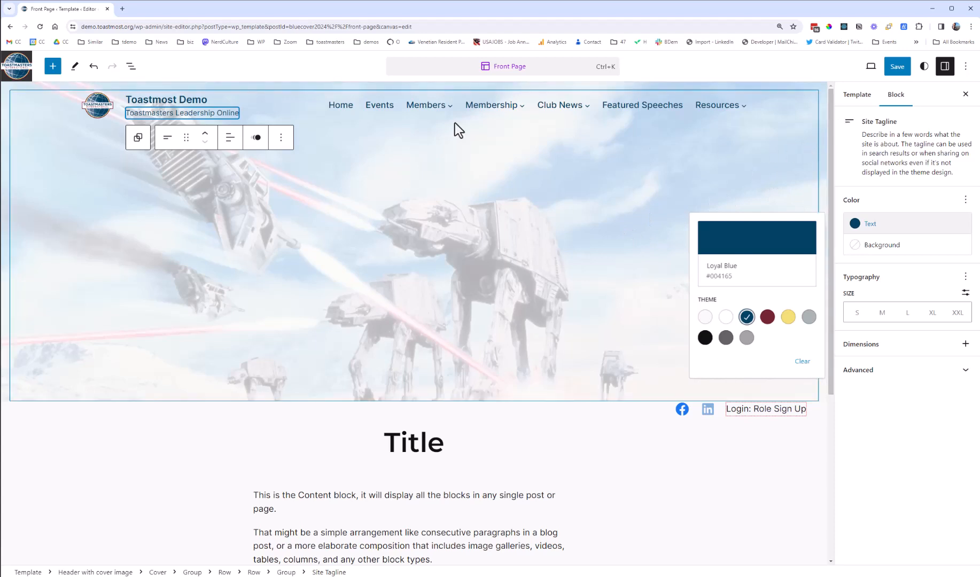
Set the Cover block's overlay opacity to 80 after trying 60, keeping the Base / Two overlay color
{"action": "left_click", "coordinate": [73, 88]}
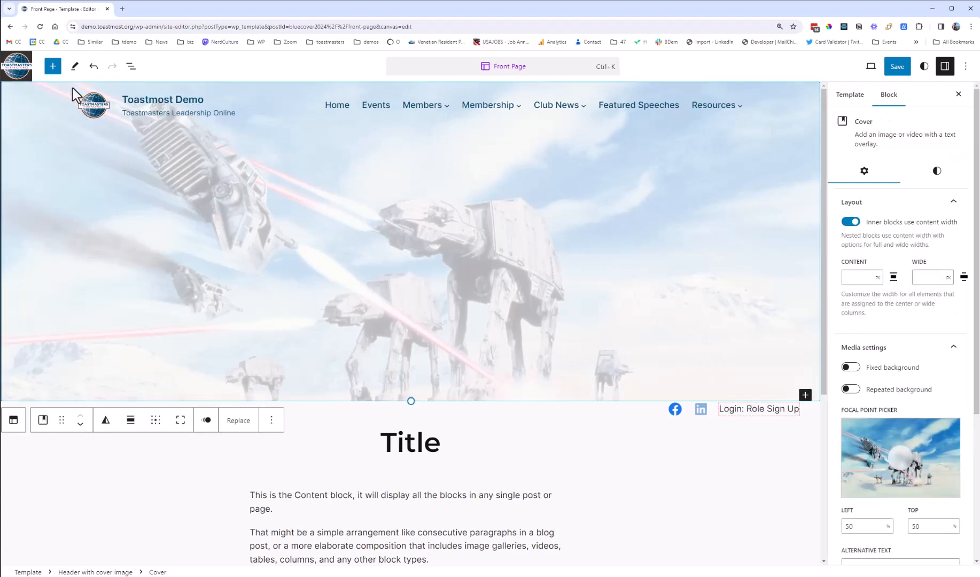
{"action": "left_click", "coordinate": [937, 172]}
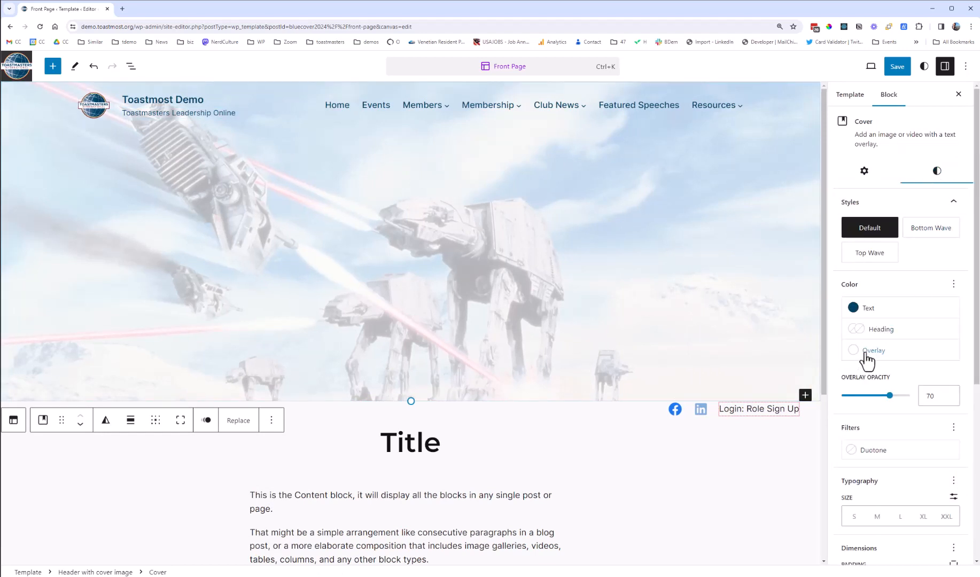
{"action": "left_click", "coordinate": [871, 353]}
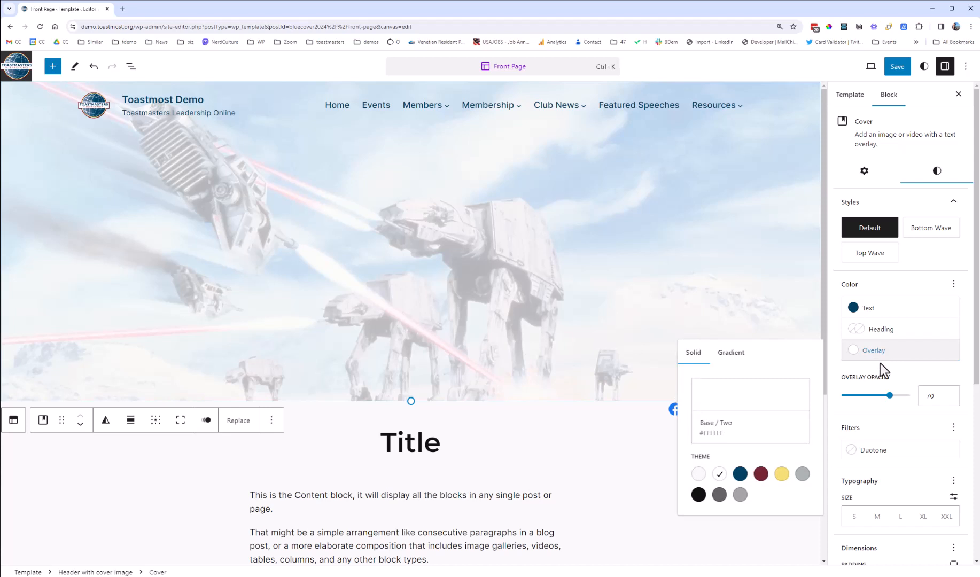
{"action": "left_click", "coordinate": [855, 396]}
{"action": "left_click", "coordinate": [882, 396]}
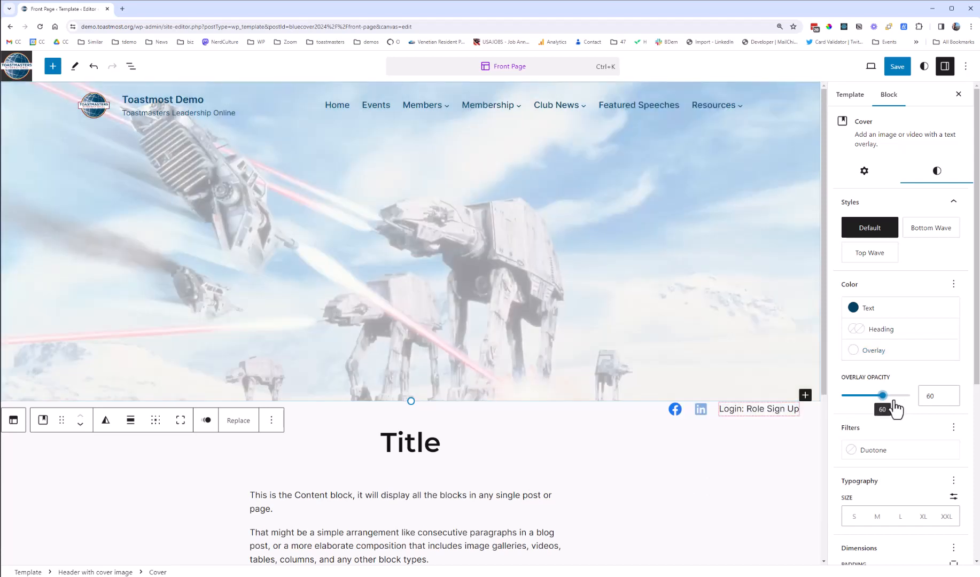
{"action": "left_click", "coordinate": [897, 397]}
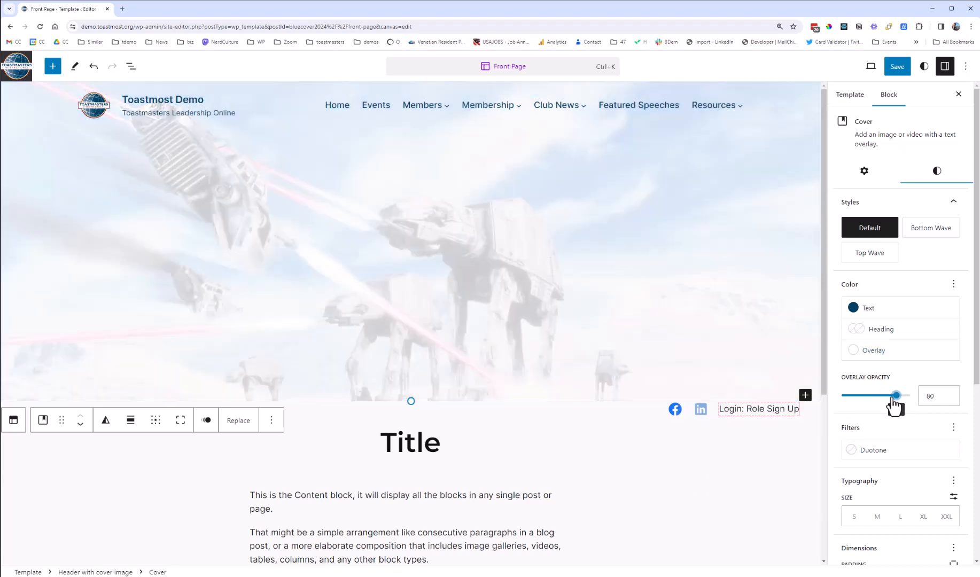
Set the Cover block's overlay opacity to 0 after trying 60
{"action": "left_click", "coordinate": [883, 396]}
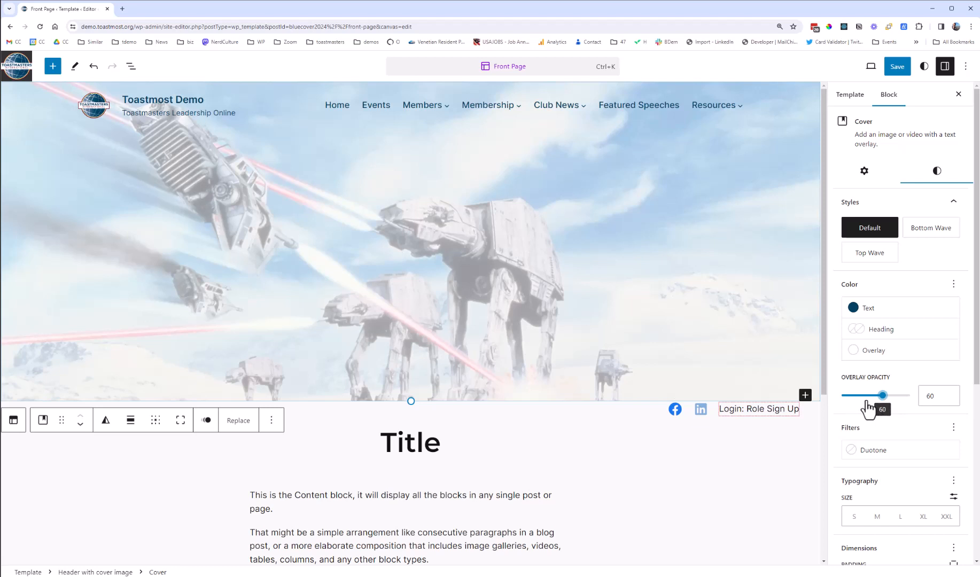
{"action": "left_click_drag", "start_coordinate": [879, 396], "coordinate": [841, 395]}
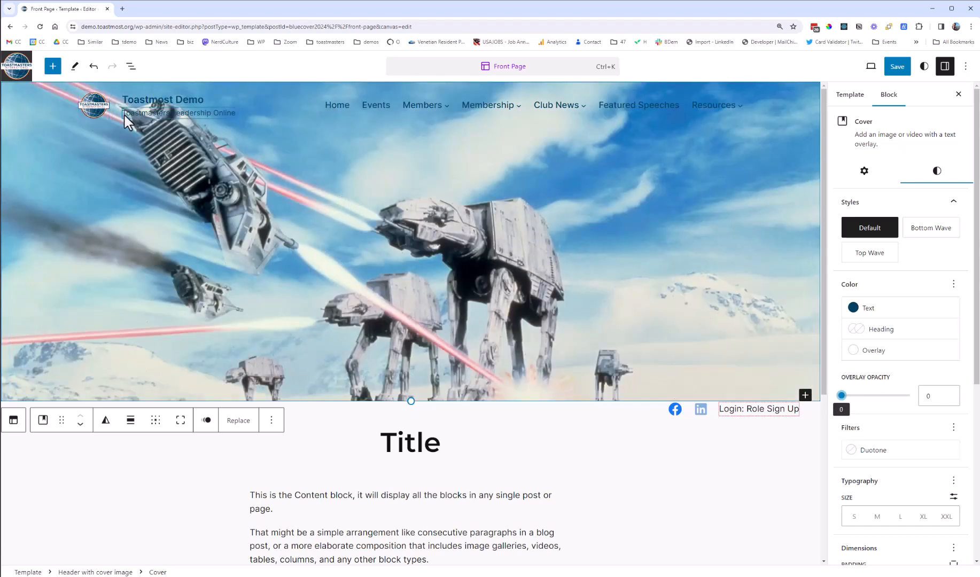
Try True Maroon and Base / Two as the Site Tagline's text color, and return it to Loyal Blue
{"action": "left_click", "coordinate": [169, 113]}
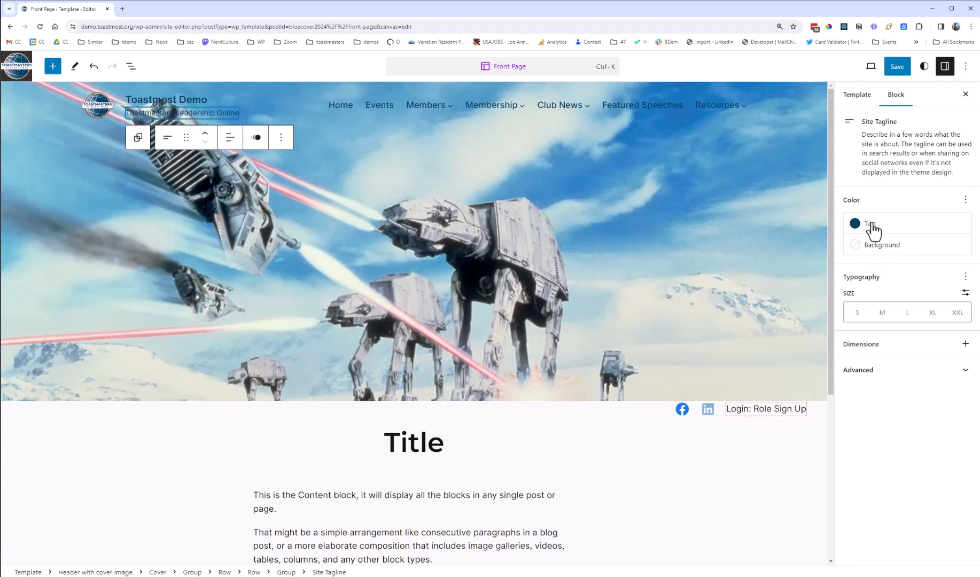
{"action": "left_click", "coordinate": [871, 227]}
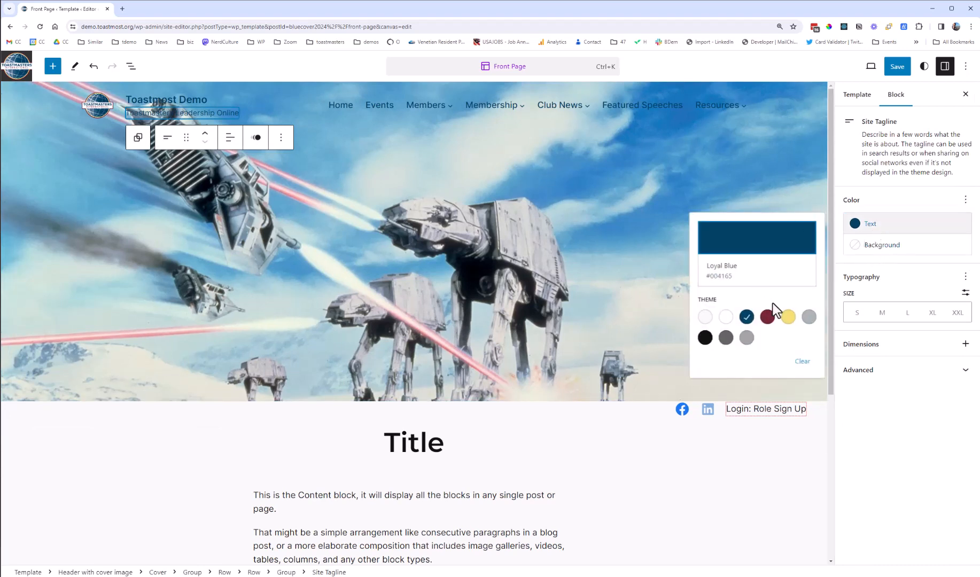
{"action": "left_click", "coordinate": [768, 317]}
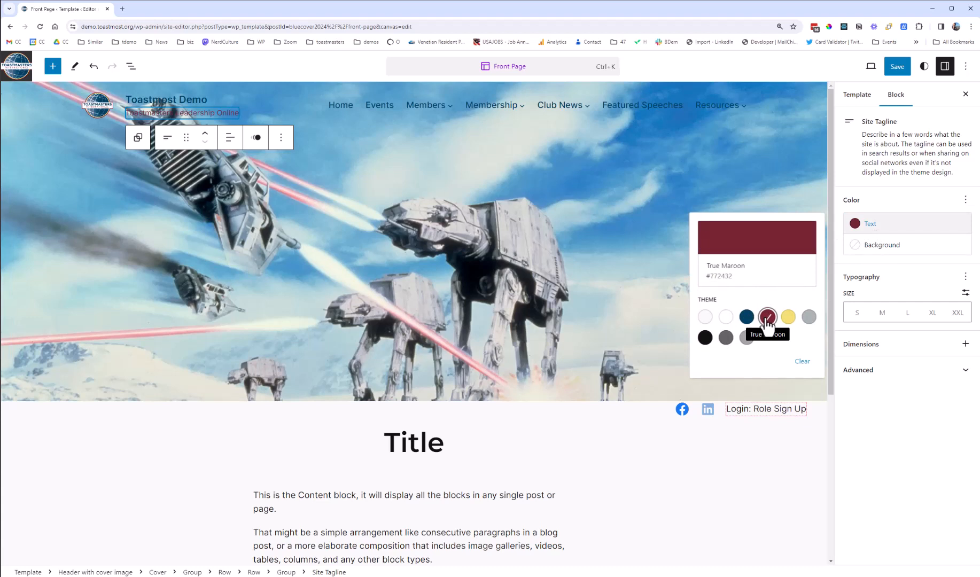
{"action": "left_click", "coordinate": [725, 318]}
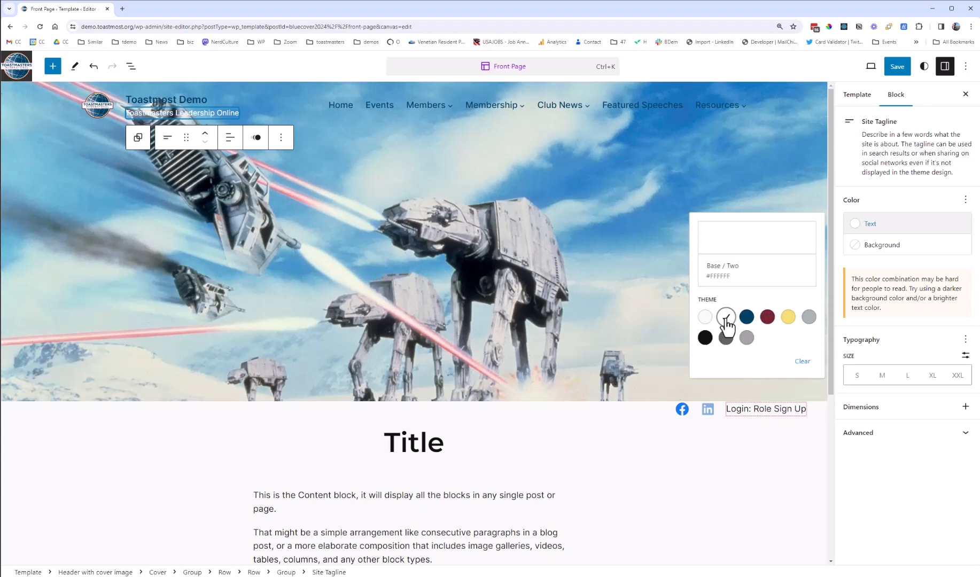
{"action": "left_click", "coordinate": [746, 317]}
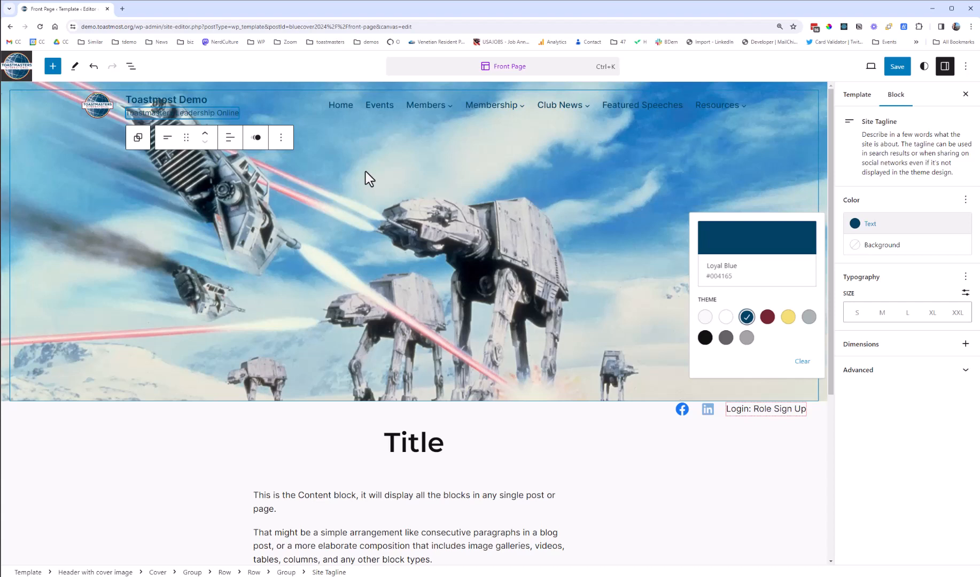
Inspect the Site Title settings and the header Cover block's style and dimension settings, including its minimum height
{"action": "left_click", "coordinate": [184, 103]}
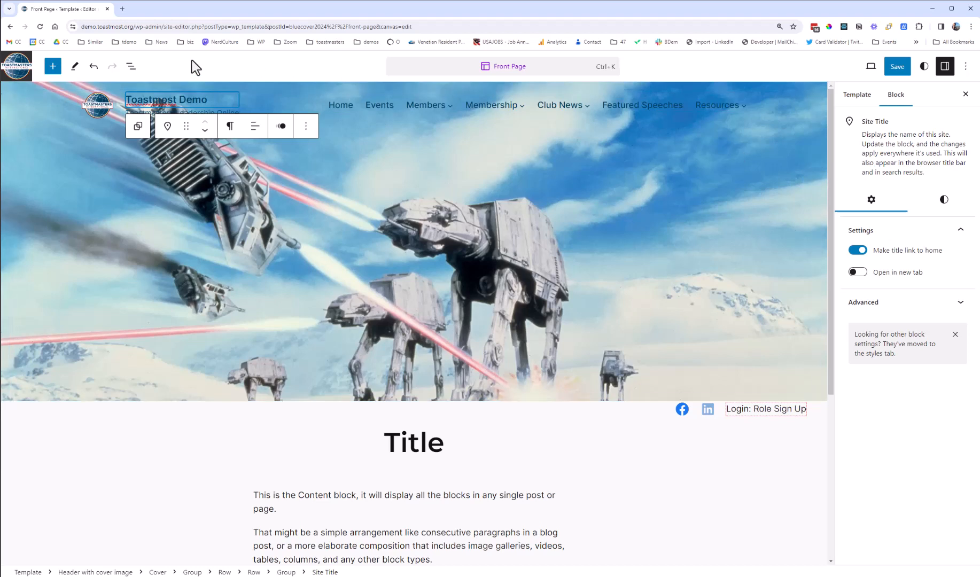
{"action": "left_click", "coordinate": [4, 85]}
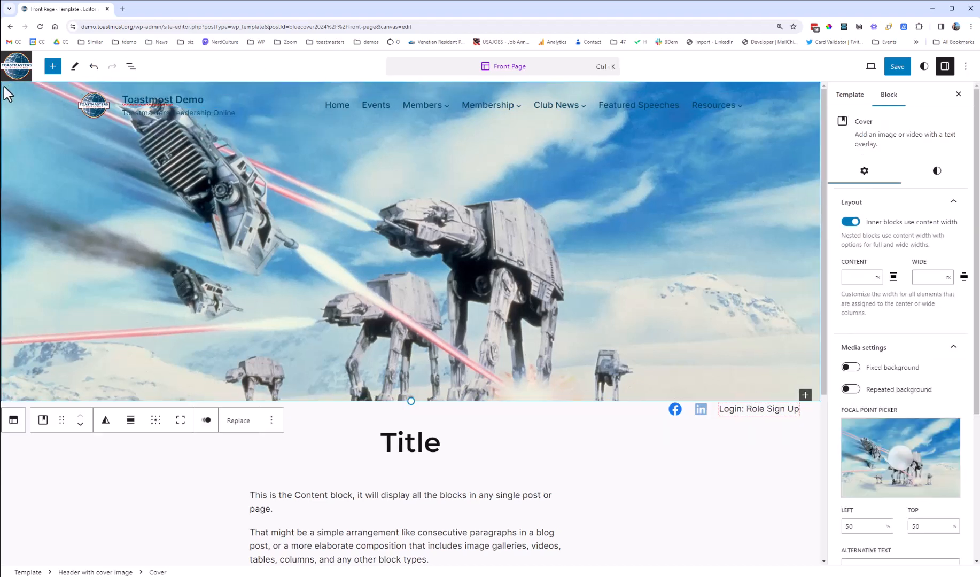
{"action": "left_click", "coordinate": [936, 172]}
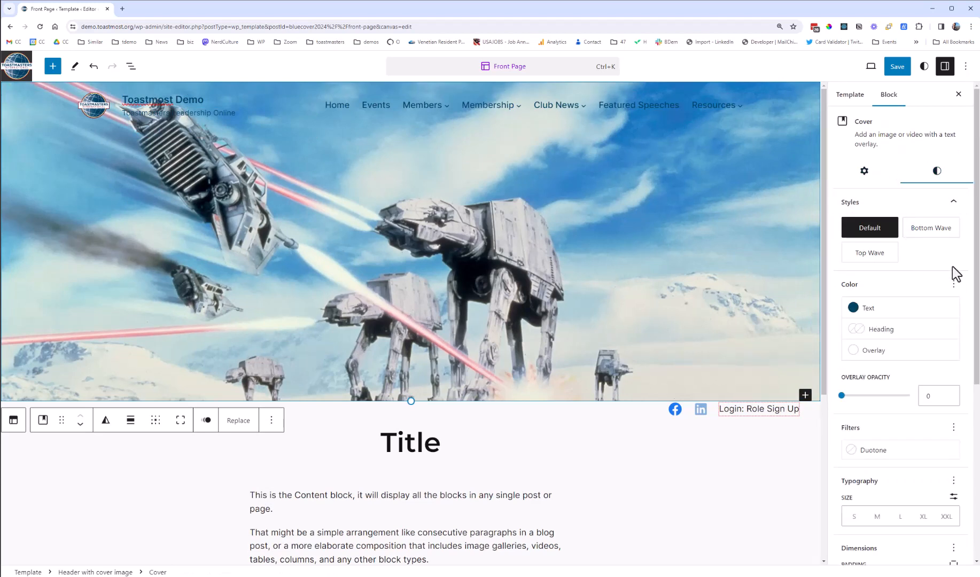
{"action": "scroll", "coordinate": [977, 270], "scroll_direction": "down", "scroll_amount": 5}
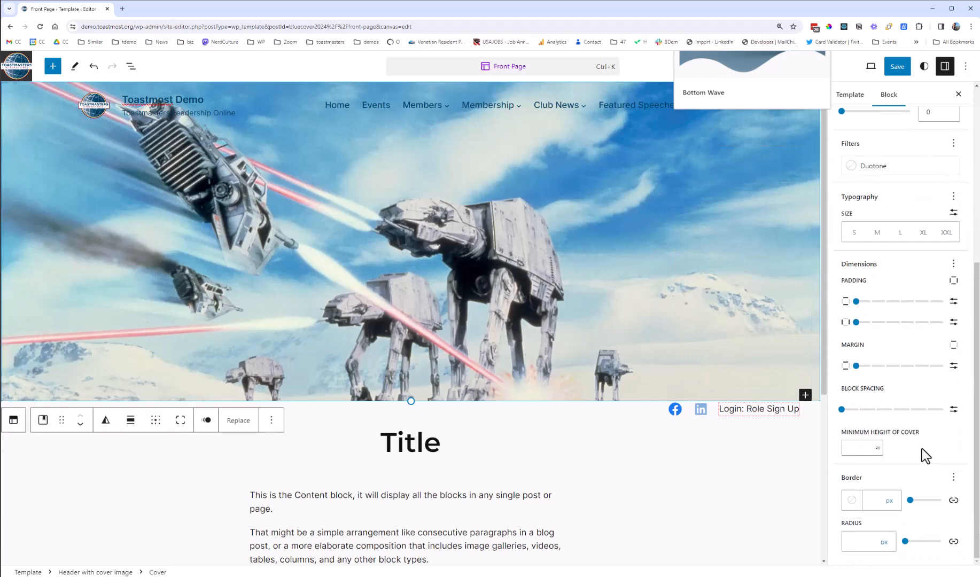
{"action": "left_click", "coordinate": [857, 449]}
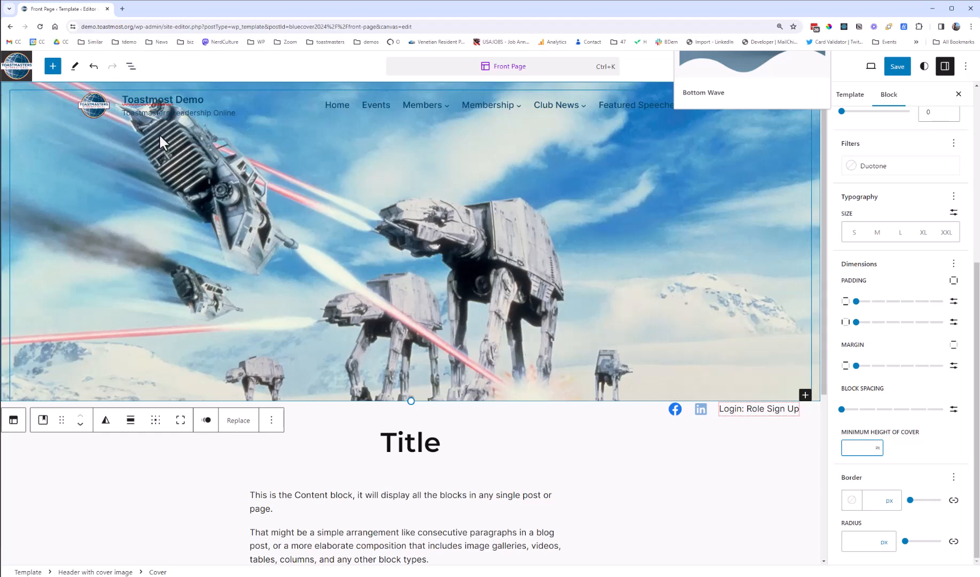
Insert a Cover block before the Header with cover image part, using the star-wars-the-empire-strikes-back image from the Media Library
{"action": "left_click", "coordinate": [129, 67]}
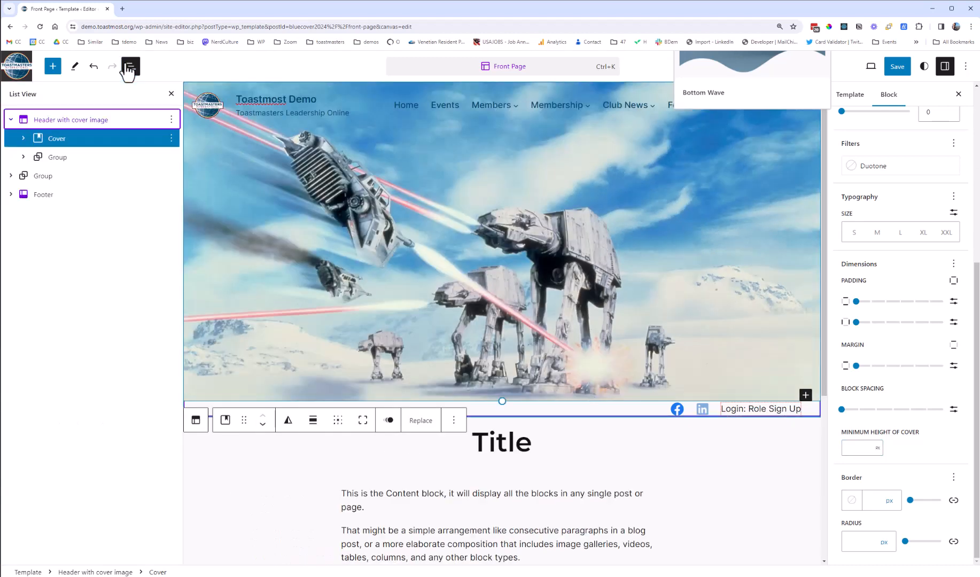
{"action": "left_click", "coordinate": [171, 119]}
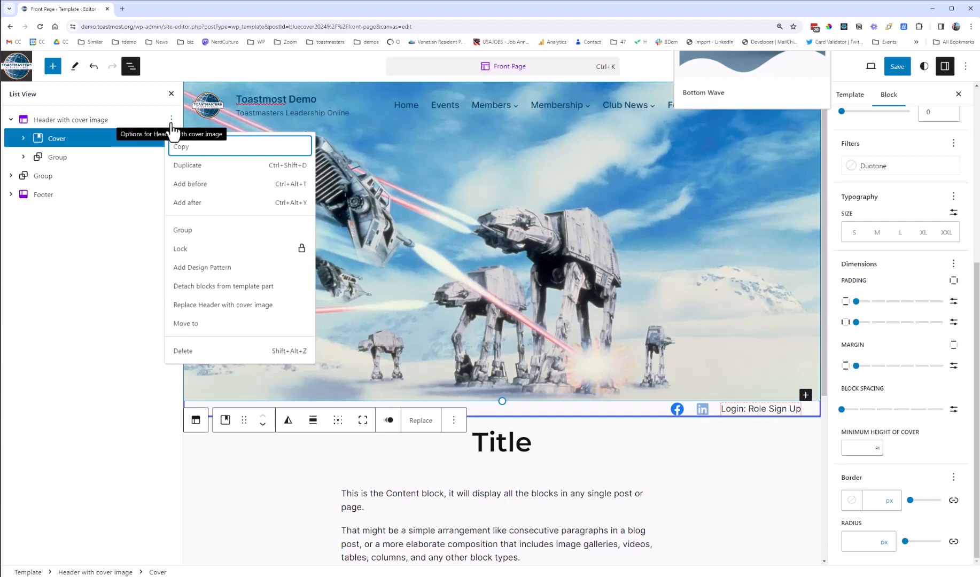
{"action": "left_click", "coordinate": [193, 186]}
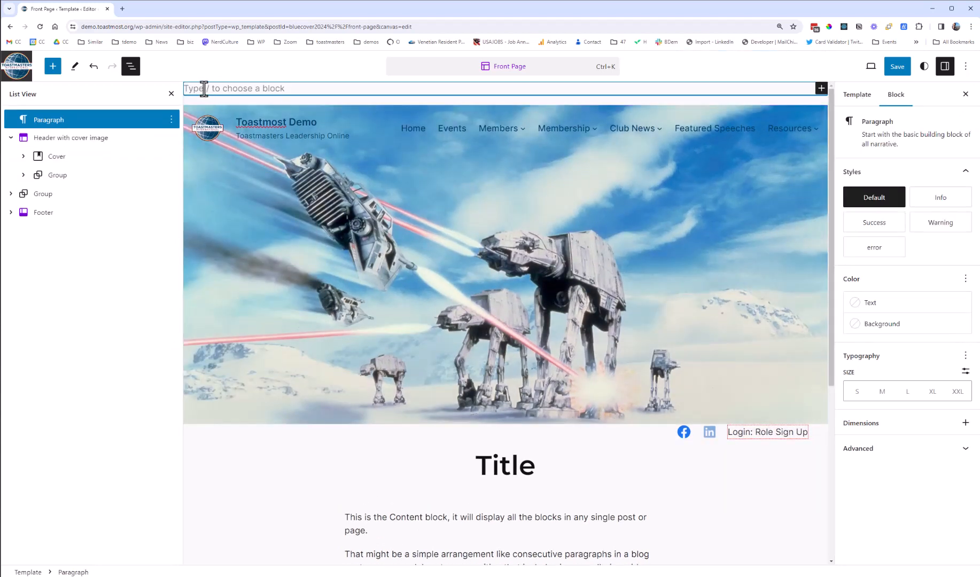
{"action": "type", "text": "/cov"}
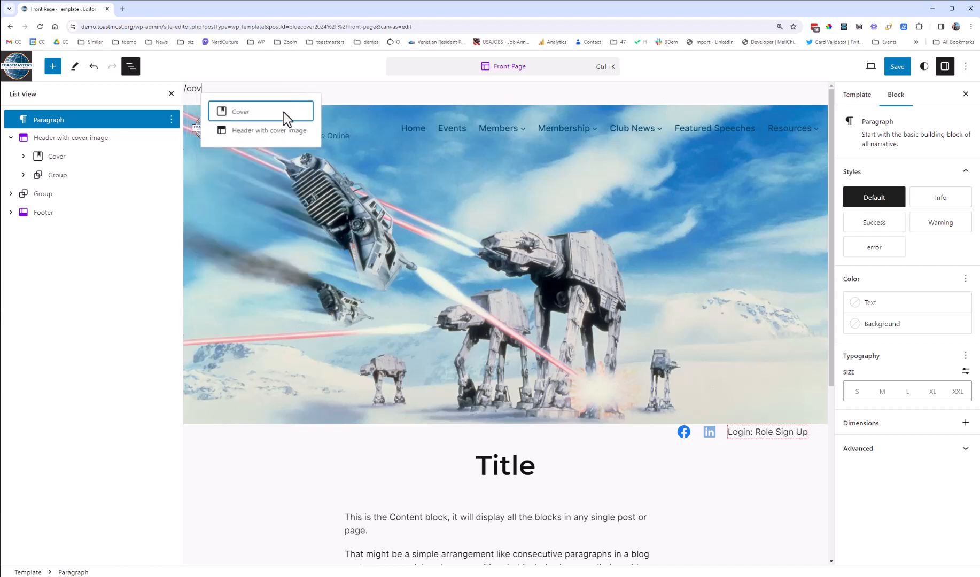
{"action": "left_click", "coordinate": [241, 118]}
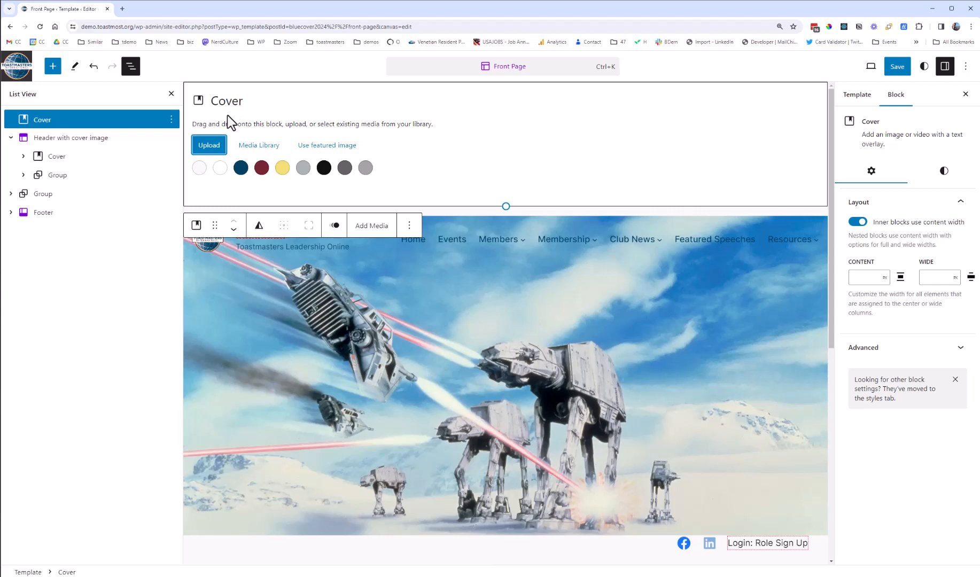
{"action": "left_click", "coordinate": [258, 145]}
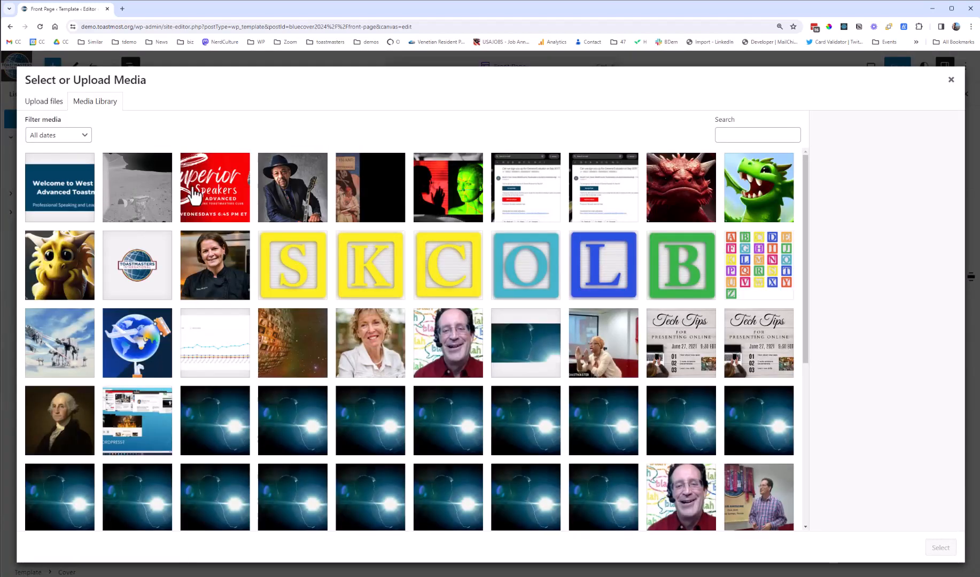
{"action": "left_click", "coordinate": [64, 355]}
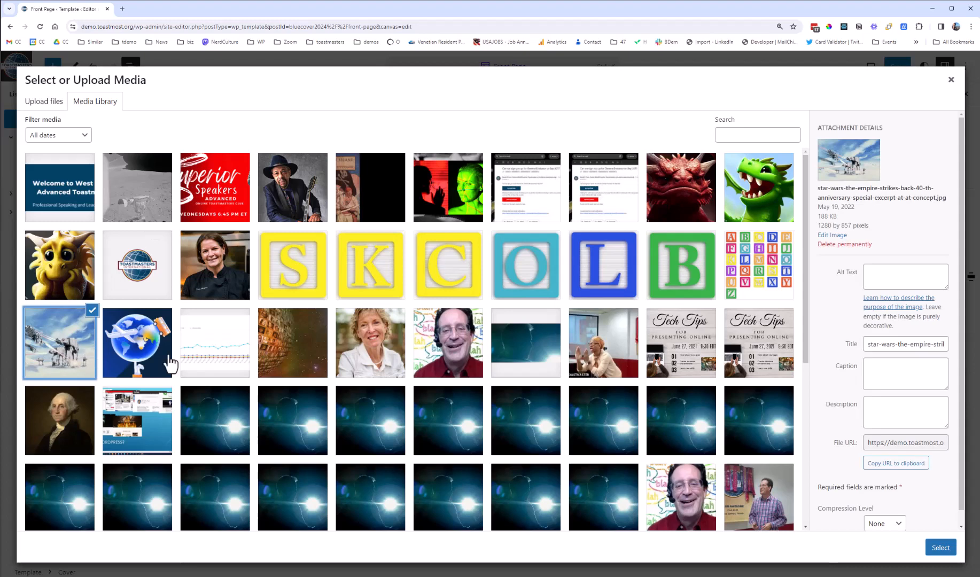
{"action": "left_click", "coordinate": [939, 548]}
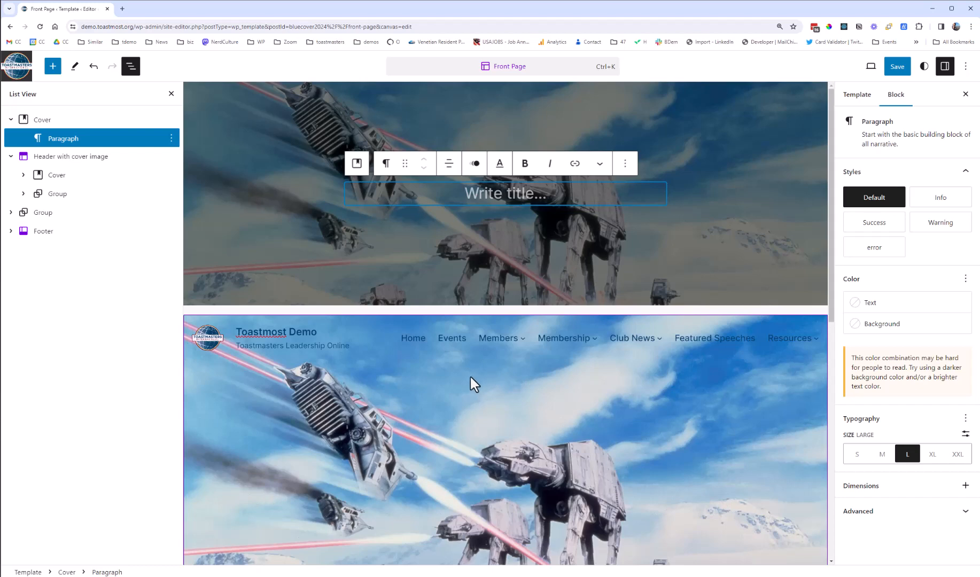
Set the minimum height of the Group inside the header's Cover block to 400 px after trying 378 px
{"action": "left_click", "coordinate": [59, 178]}
{"action": "left_click", "coordinate": [24, 176]}
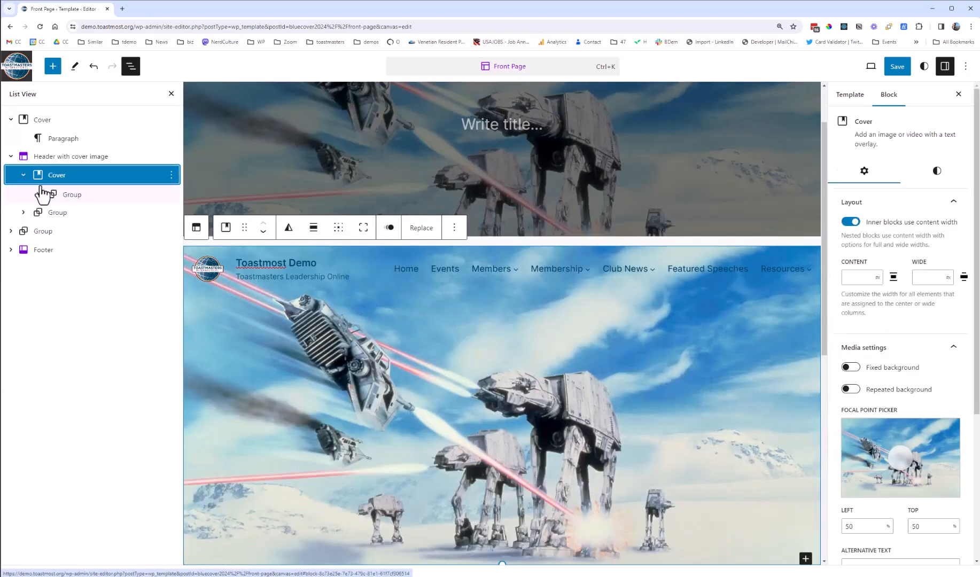
{"action": "left_click", "coordinate": [38, 194]}
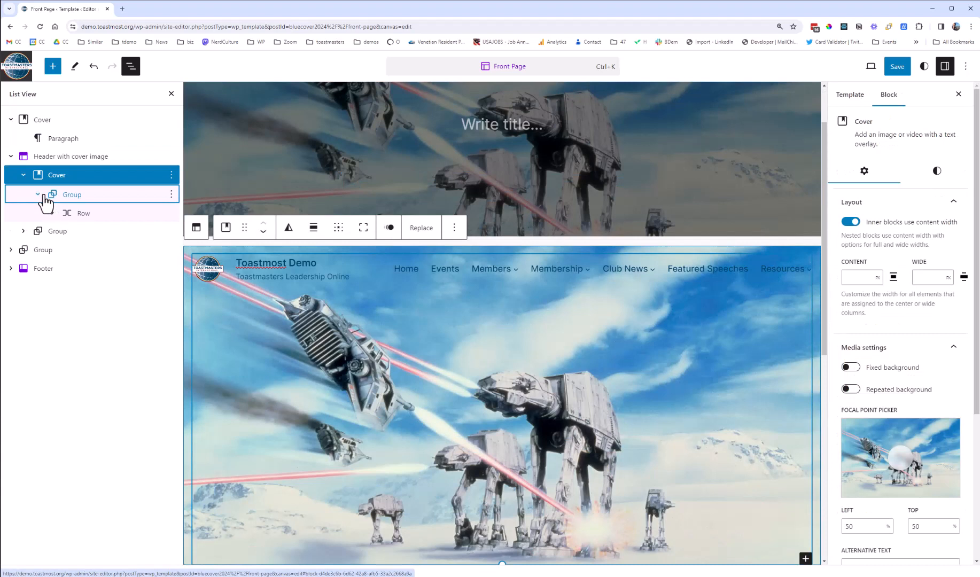
{"action": "left_click", "coordinate": [71, 198]}
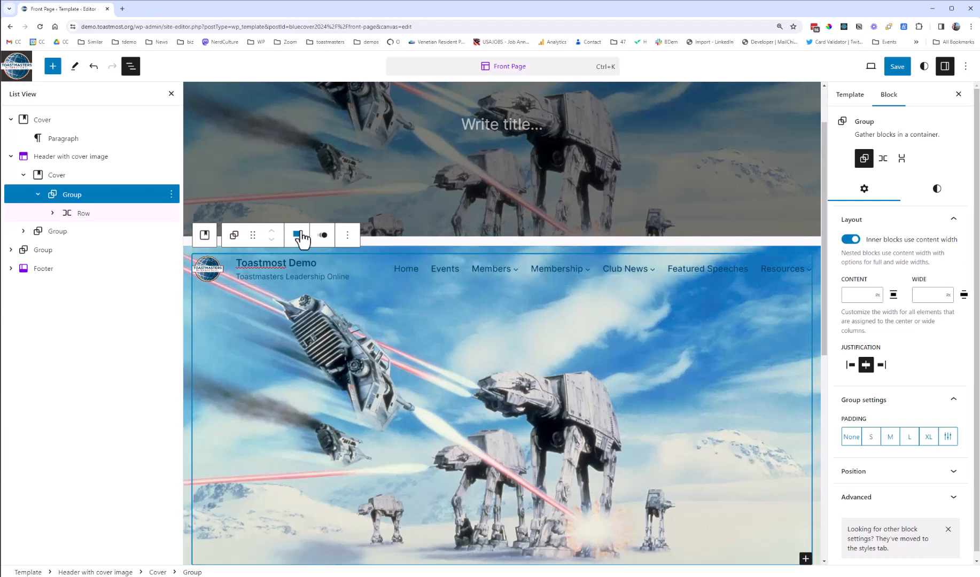
{"action": "left_click", "coordinate": [297, 238]}
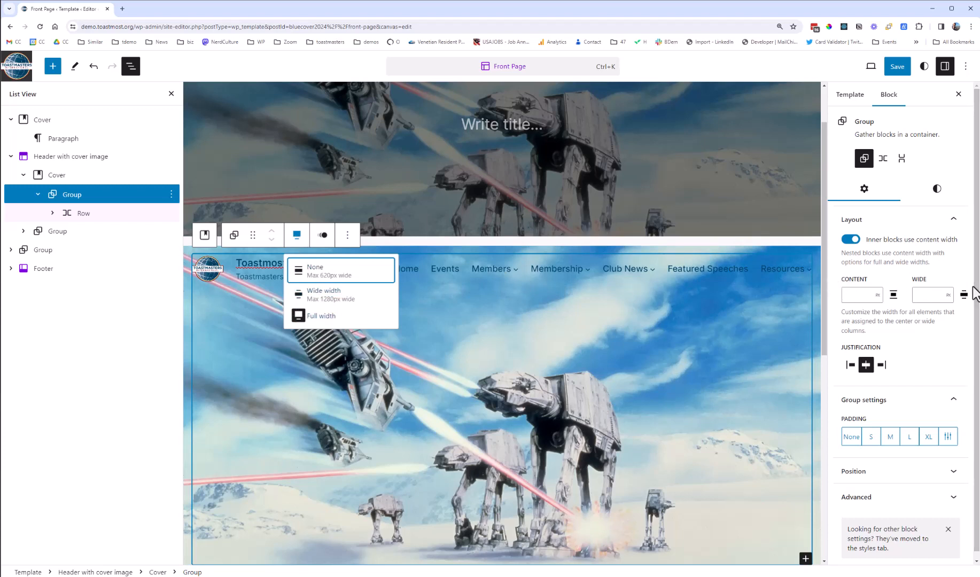
{"action": "left_click", "coordinate": [937, 189]}
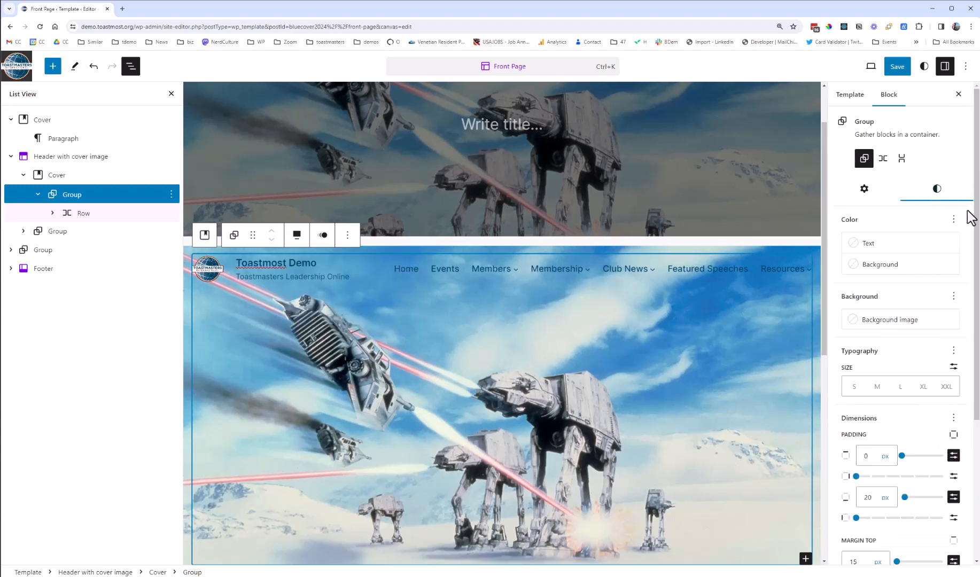
{"action": "left_click_drag", "start_coordinate": [978, 234], "coordinate": [978, 414]}
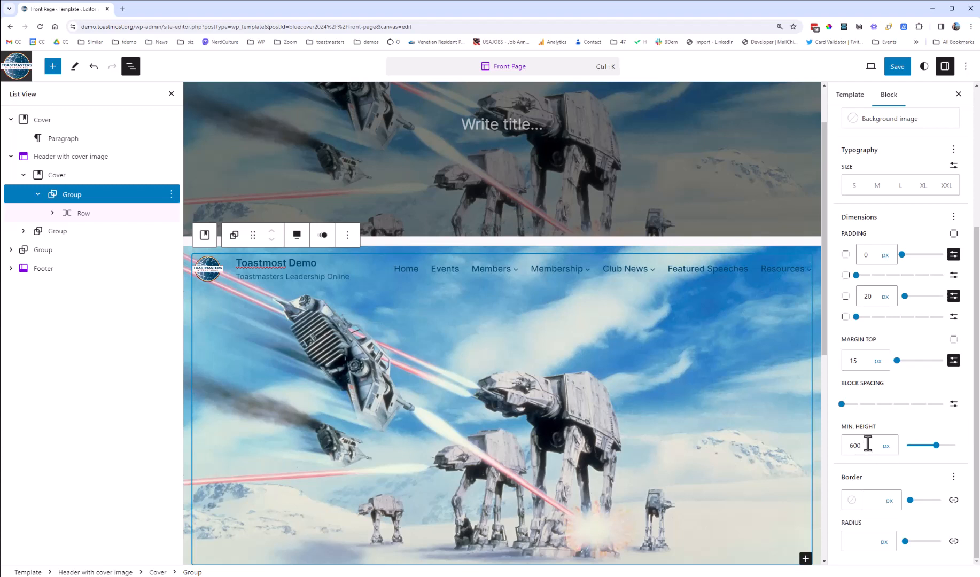
{"action": "left_click", "coordinate": [868, 444]}
{"action": "mouse_move", "coordinate": [936, 445]}
{"action": "left_mouse_down"}
{"action": "mouse_move", "coordinate": [912, 453]}
{"action": "mouse_move", "coordinate": [949, 453]}
{"action": "mouse_move", "coordinate": [926, 454]}
{"action": "left_mouse_up"}
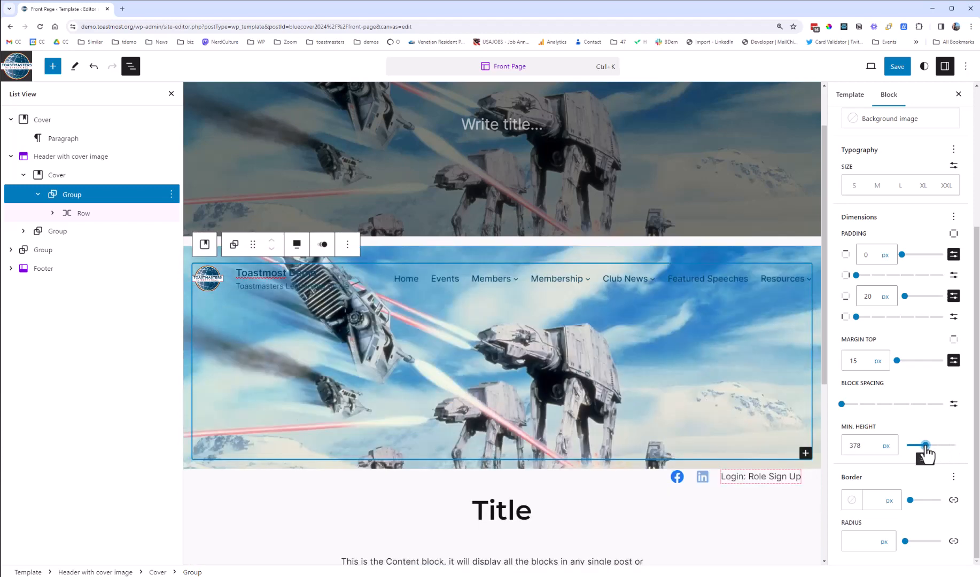
{"action": "left_click_drag", "start_coordinate": [863, 444], "coordinate": [840, 442]}
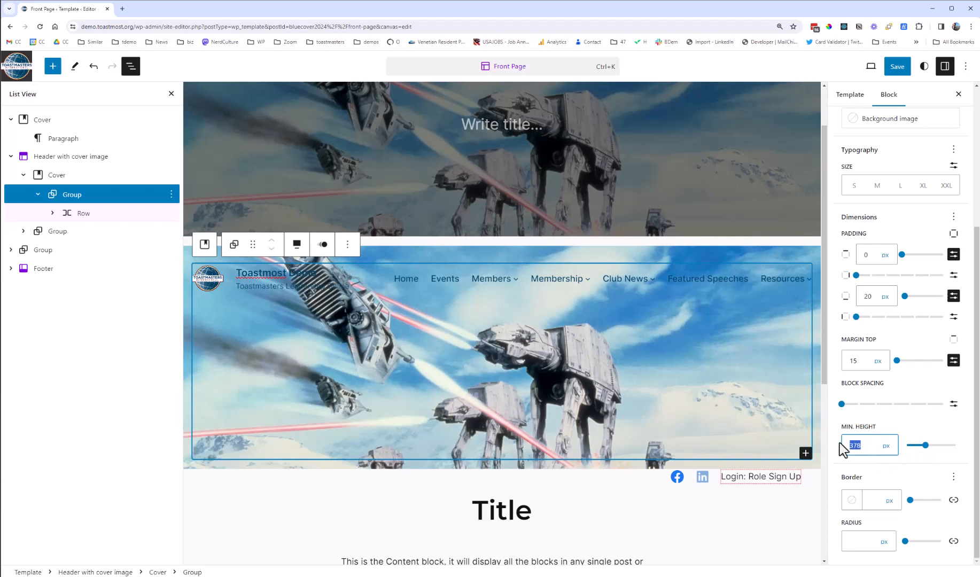
{"action": "type", "text": "400"}
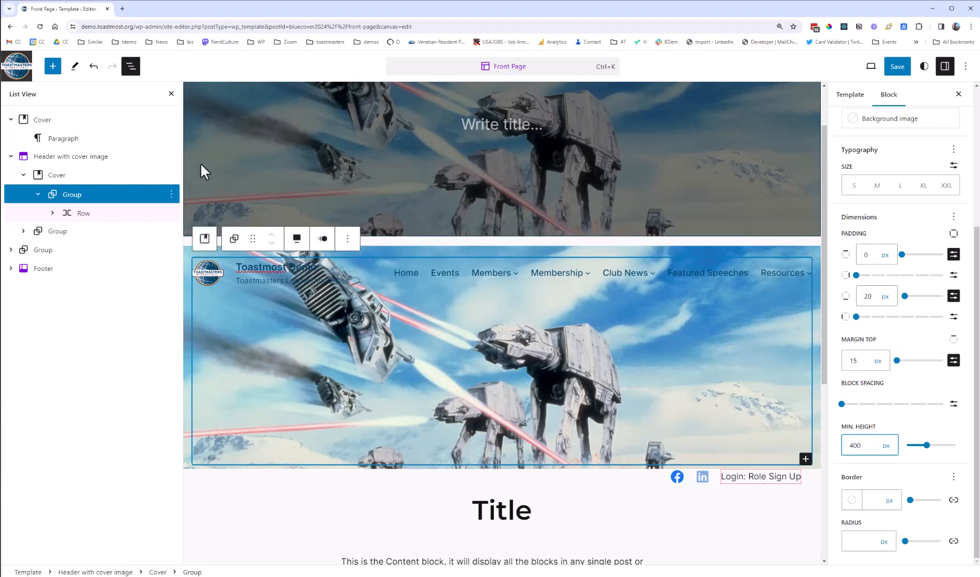
Delete the extra Cover block above the Header with cover image part
{"action": "left_click", "coordinate": [43, 122]}
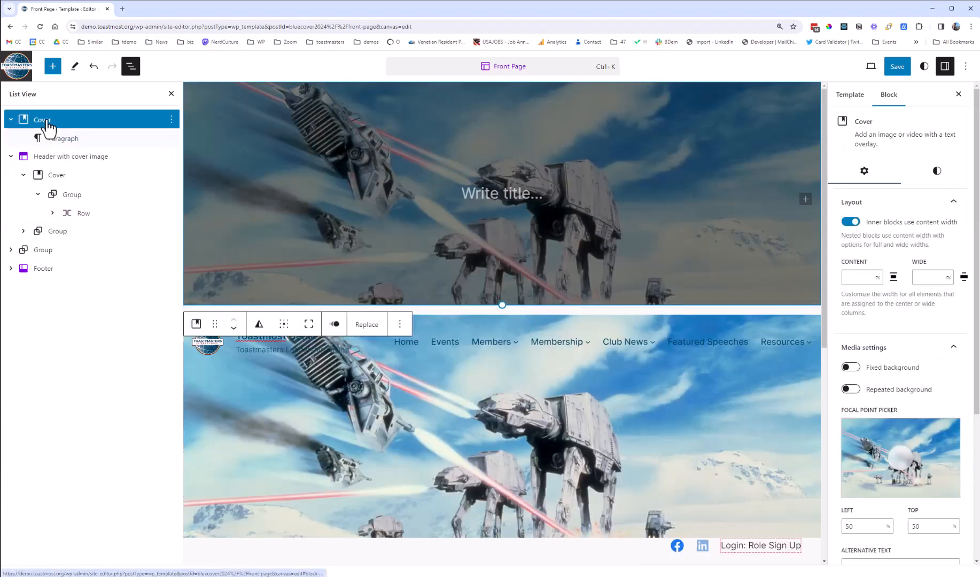
{"action": "left_click", "coordinate": [171, 121]}
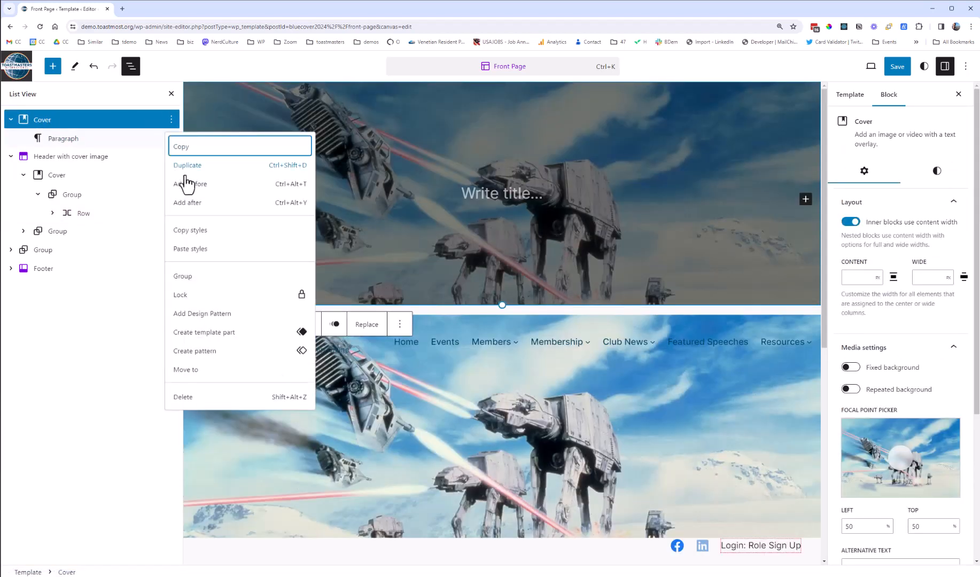
{"action": "left_click", "coordinate": [194, 398]}
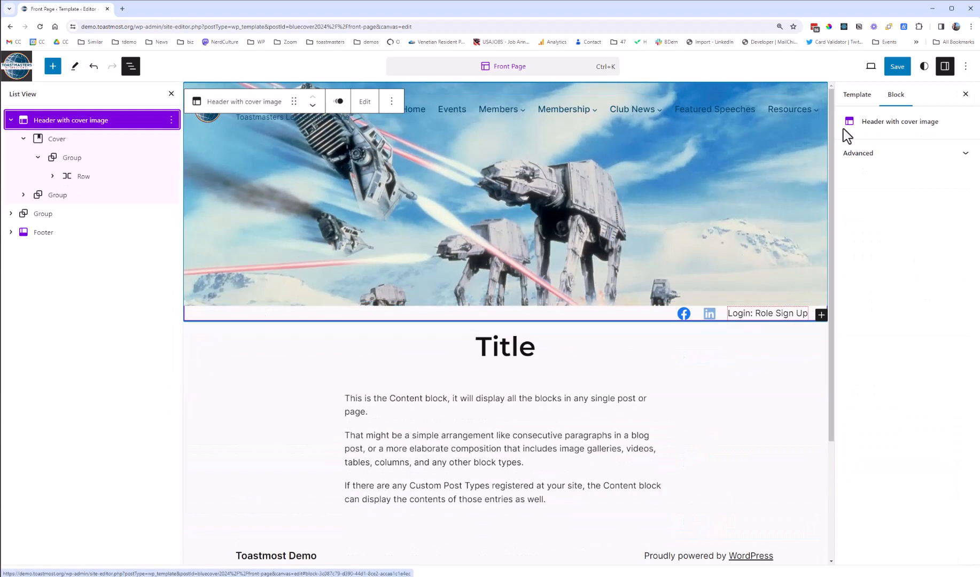
Save the changes to the Front Page template and the Header with cover image template part
{"action": "left_click", "coordinate": [894, 74]}
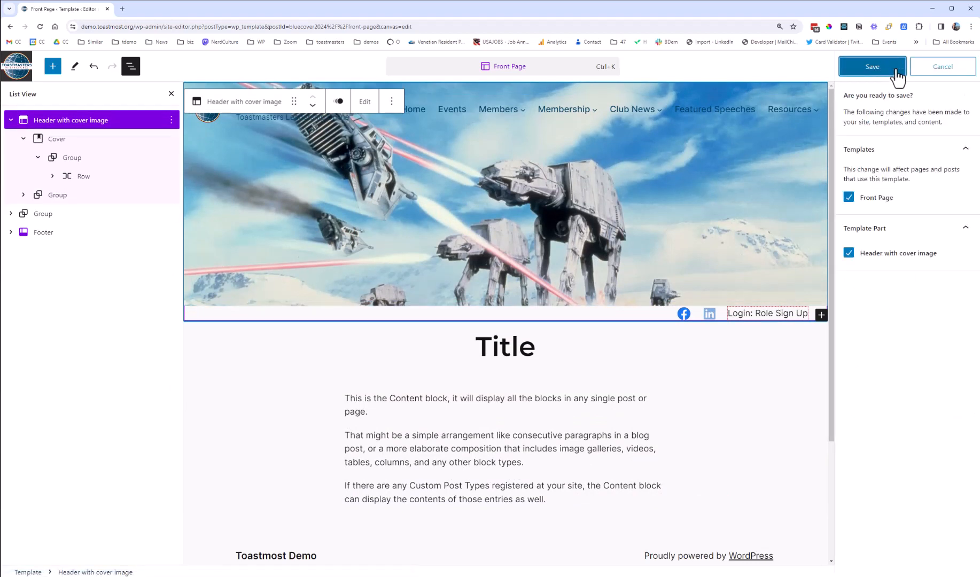
{"action": "left_click", "coordinate": [873, 68]}
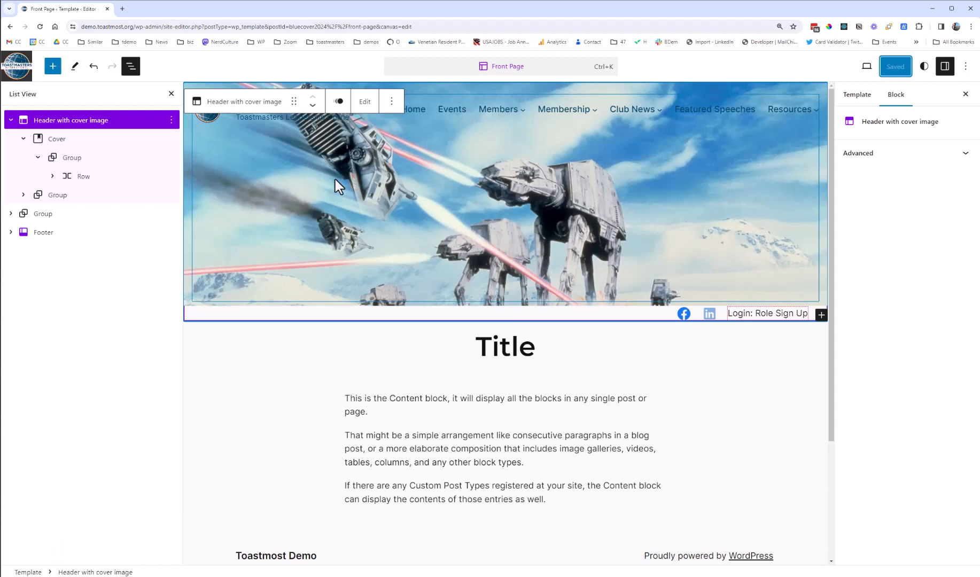
Open the demo.toastmost.org home page in a new browser tab and examine its cover header at phone-like and full window widths
{"action": "left_click", "coordinate": [122, 9]}
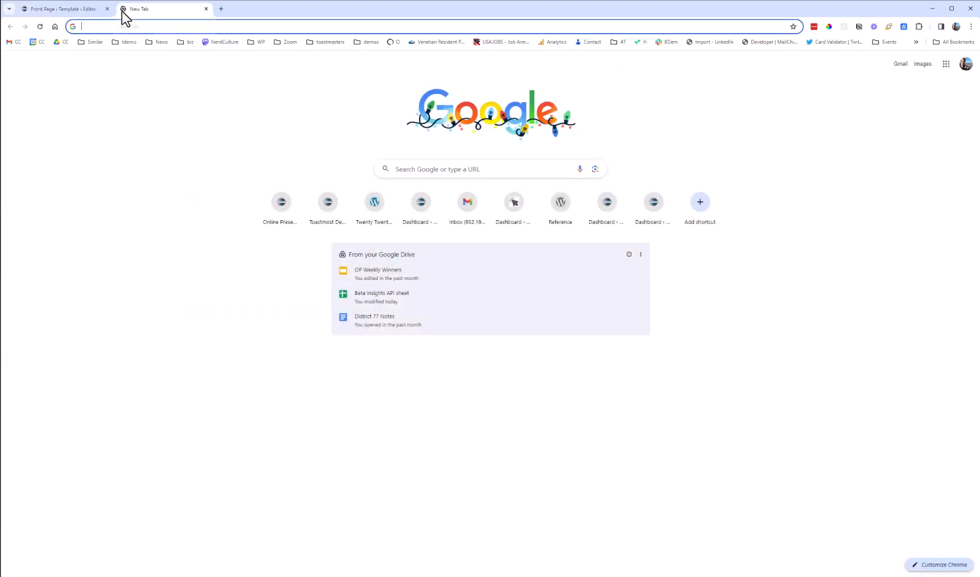
{"action": "type", "text": "demo"}
{"action": "key", "text": "Return"}
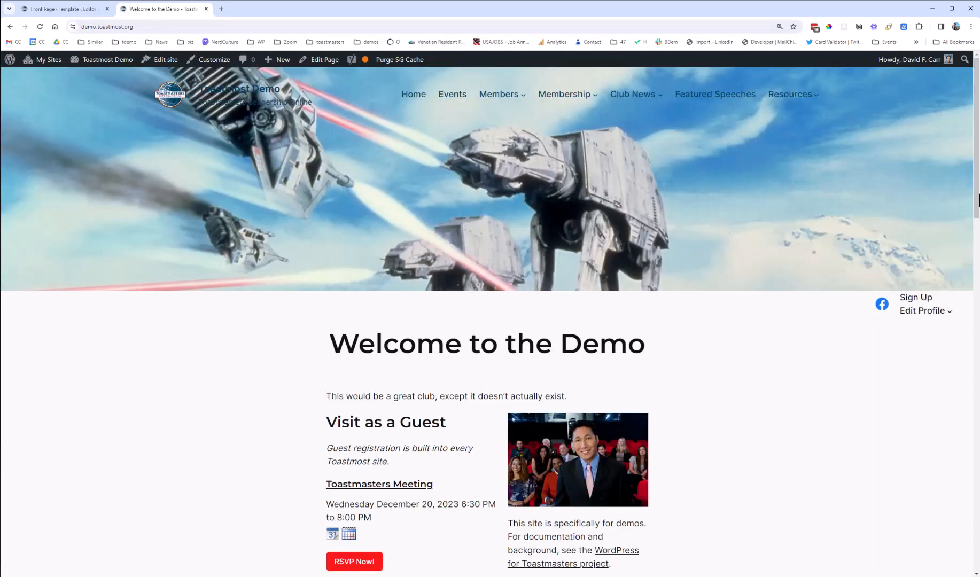
{"action": "left_click_drag", "start_coordinate": [973, 190], "coordinate": [171, 194]}
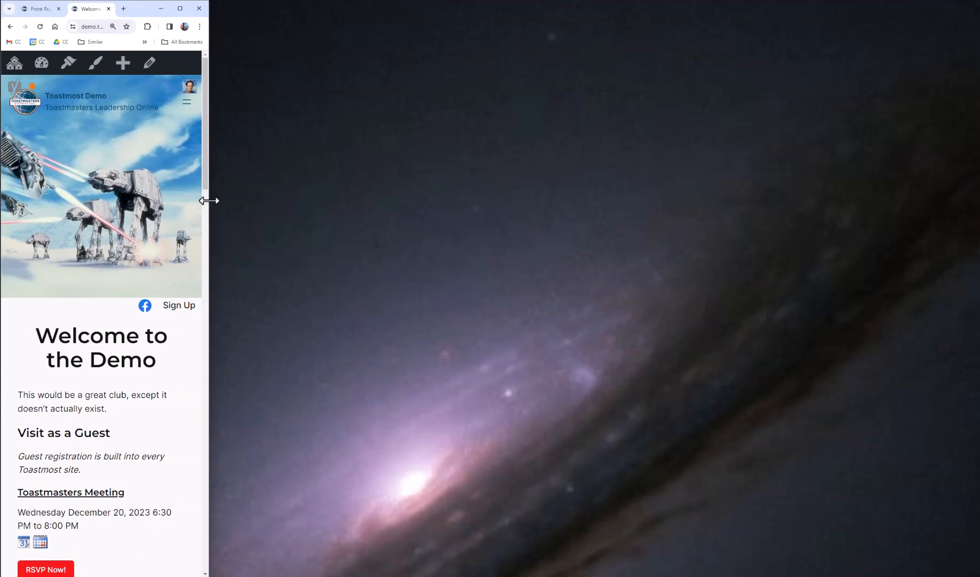
{"action": "left_click_drag", "start_coordinate": [208, 199], "coordinate": [977, 212]}
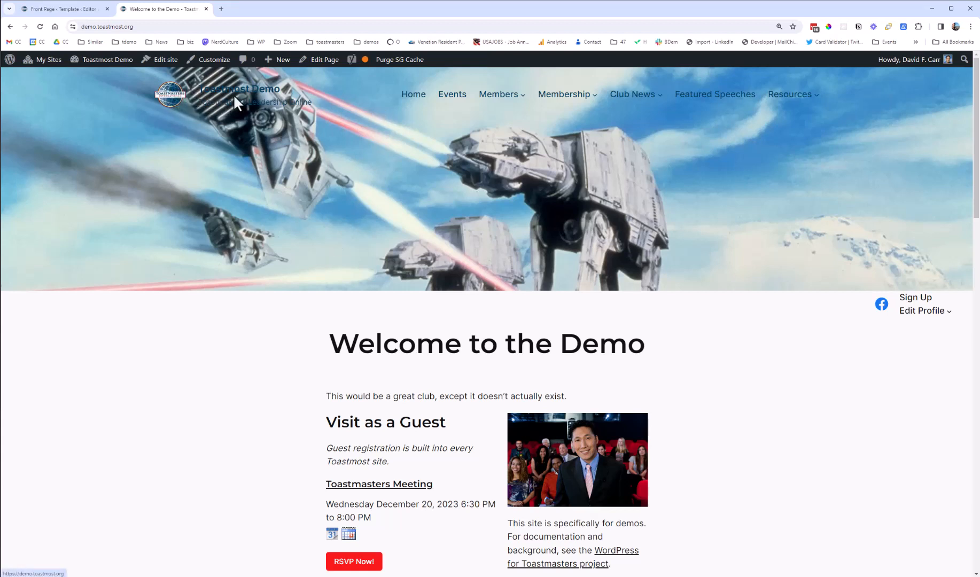
In the site's Front Page template, raise the header Cover block's overlay opacity to 80 and save the changes
{"action": "left_click", "coordinate": [164, 61]}
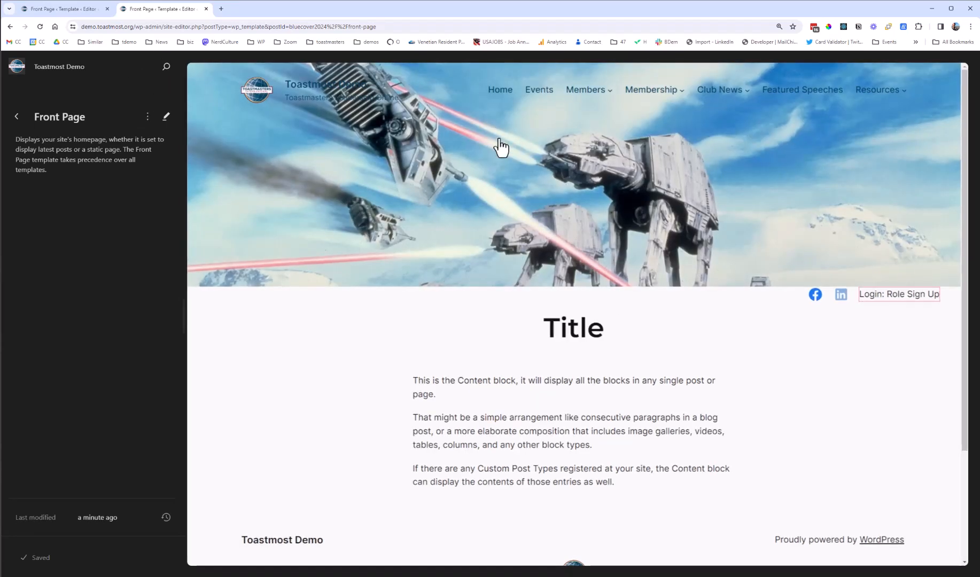
{"action": "left_click", "coordinate": [229, 138]}
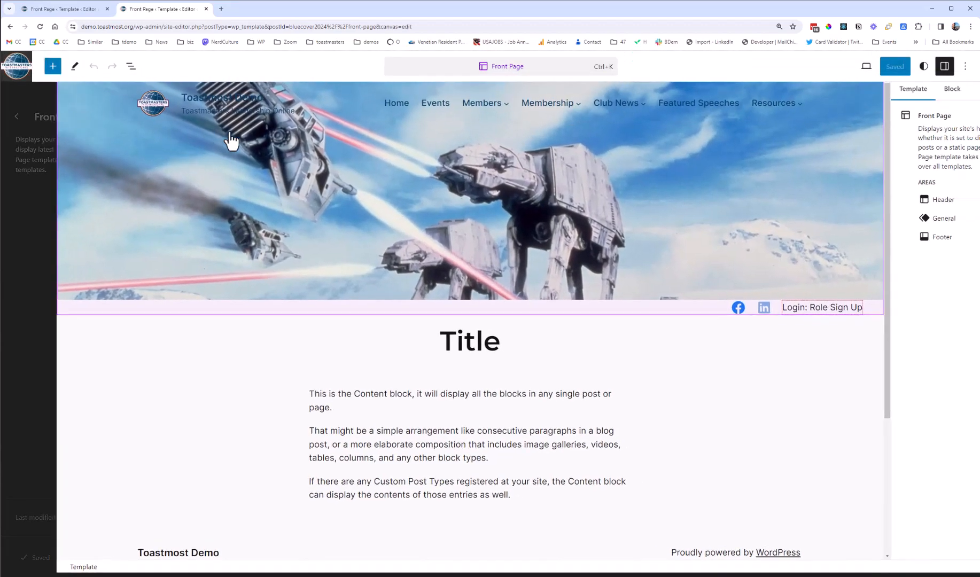
{"action": "left_click", "coordinate": [47, 95]}
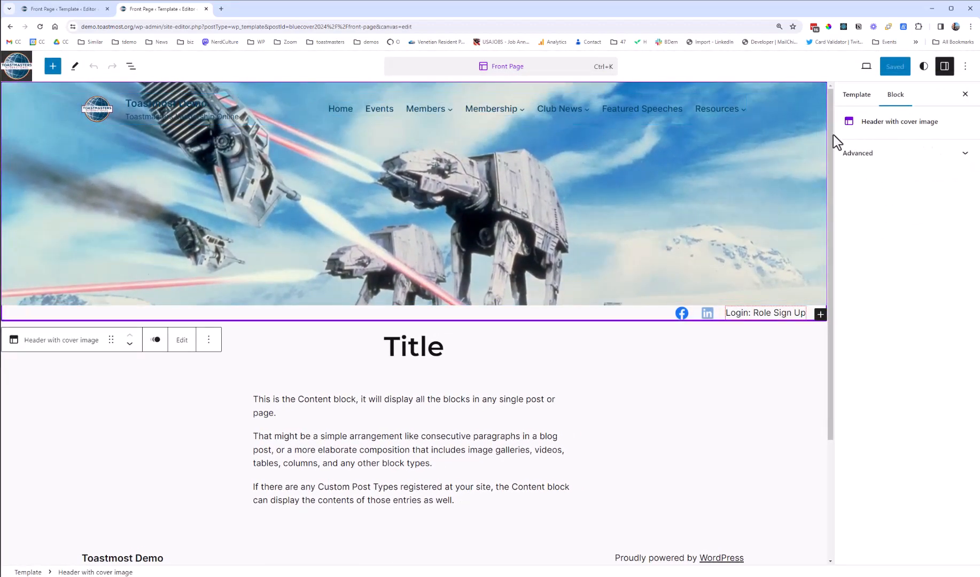
{"action": "left_click", "coordinate": [799, 87]}
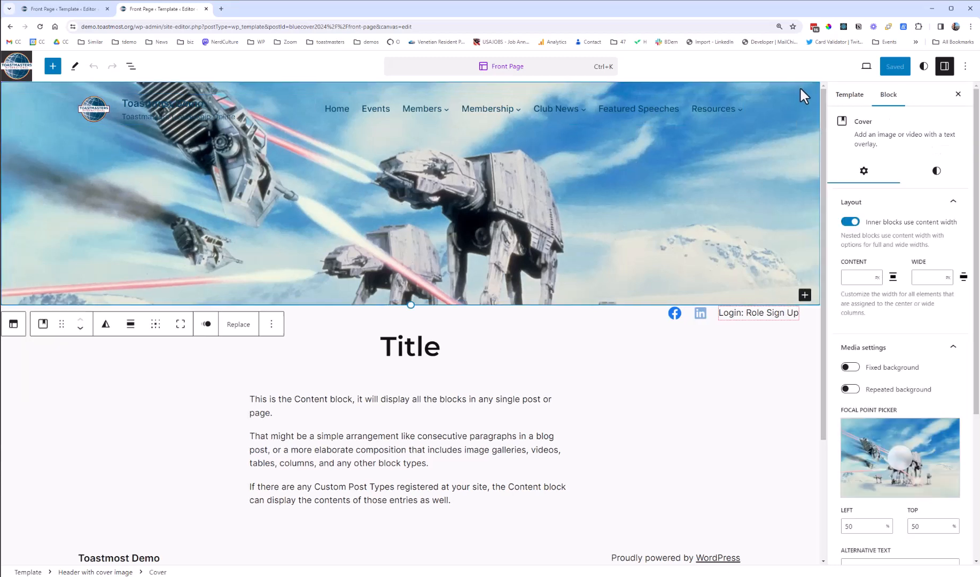
{"action": "left_click", "coordinate": [934, 179]}
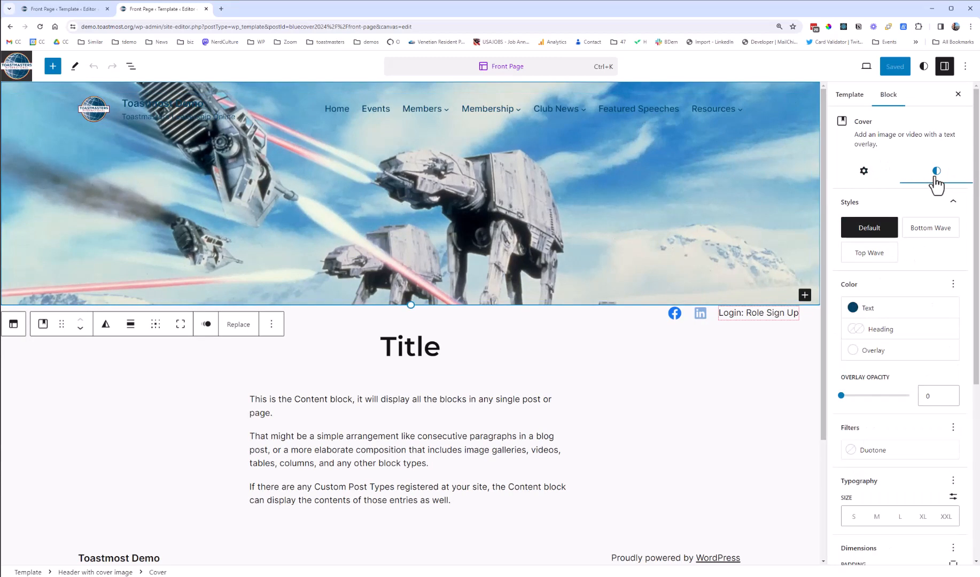
{"action": "left_click", "coordinate": [851, 353]}
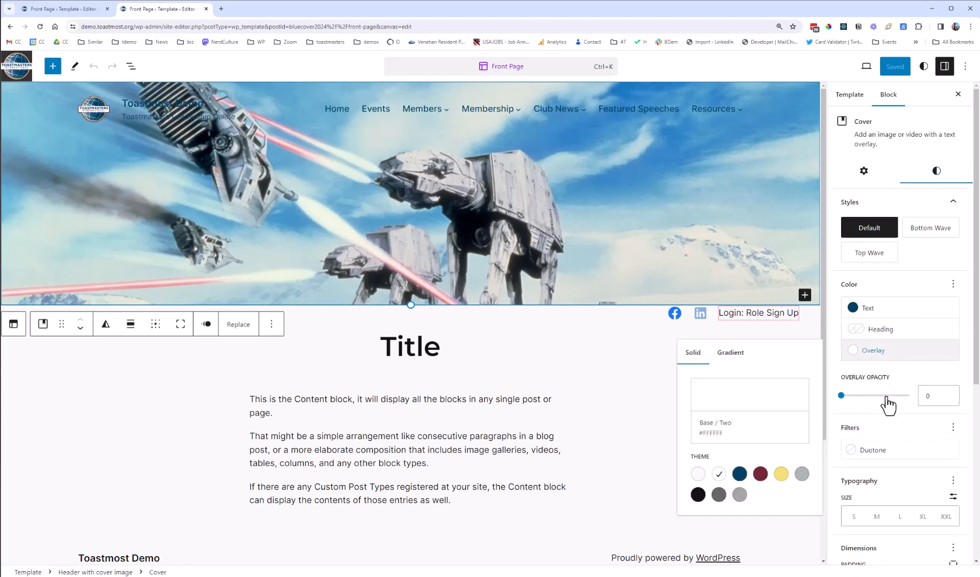
{"action": "left_click_drag", "start_coordinate": [871, 395], "coordinate": [888, 396]}
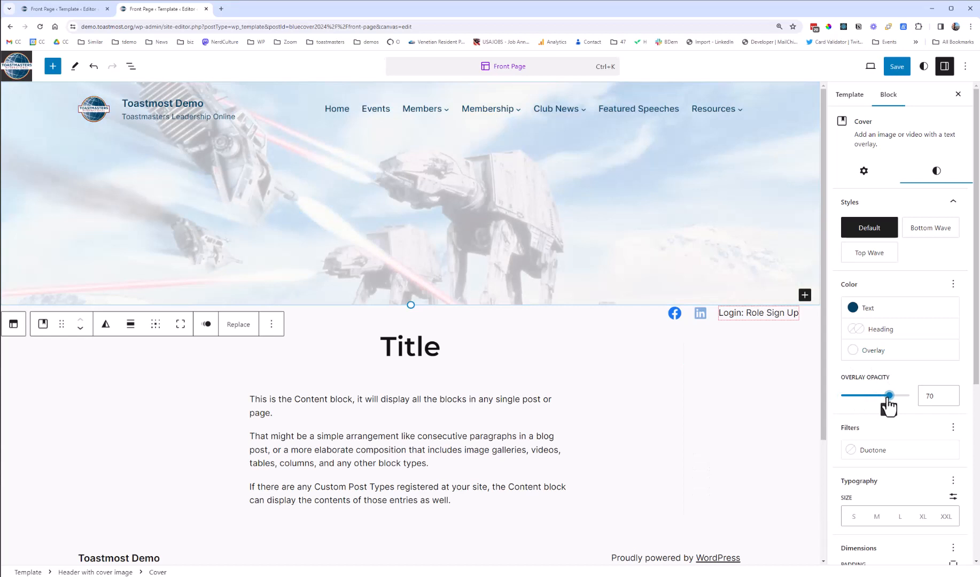
{"action": "left_click", "coordinate": [897, 396]}
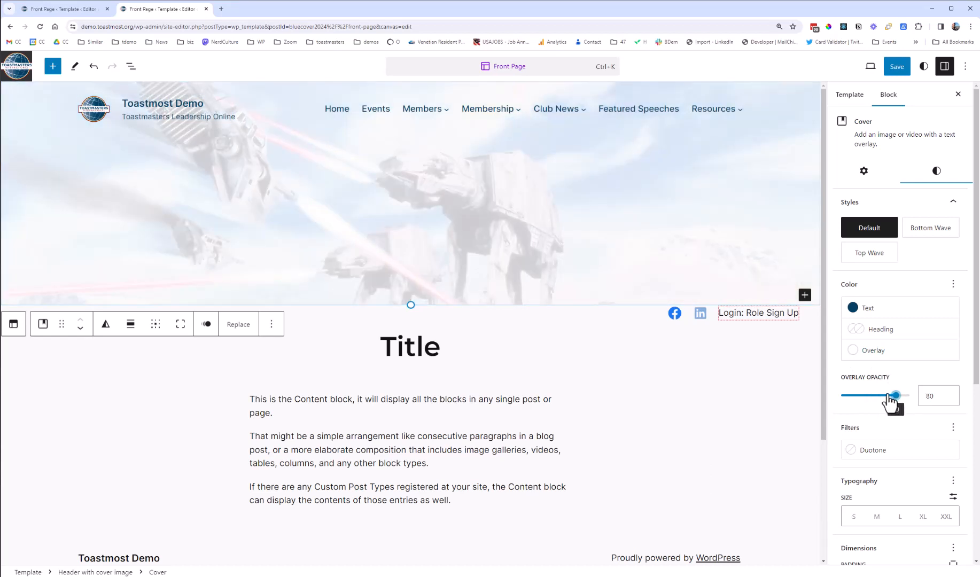
{"action": "left_click", "coordinate": [896, 68]}
{"action": "left_click", "coordinate": [892, 69]}
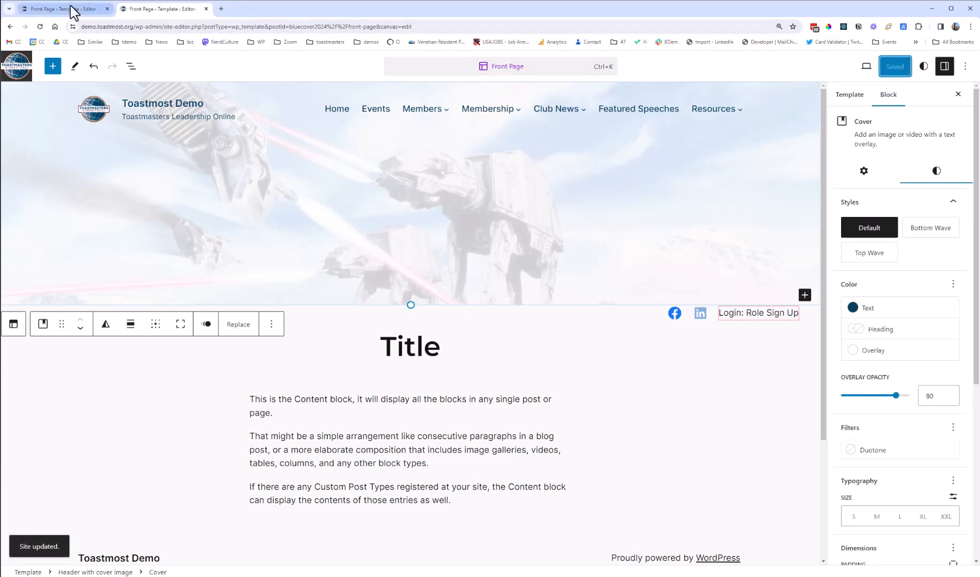
Load the demo.toastmost.org home page in the first browser tab and narrow the window to examine how the header banner adapts
{"action": "left_click", "coordinate": [84, 10]}
{"action": "left_click_drag", "start_coordinate": [138, 26], "coordinate": [686, 36]}
{"action": "key", "text": "BackSpace"}
{"action": "key", "text": "BackSpace"}
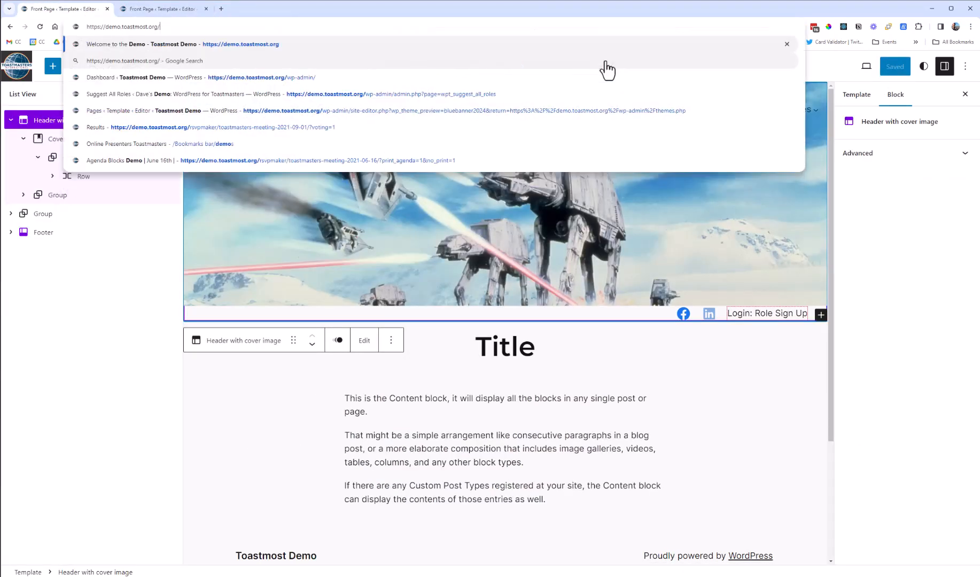
{"action": "key", "text": "Return"}
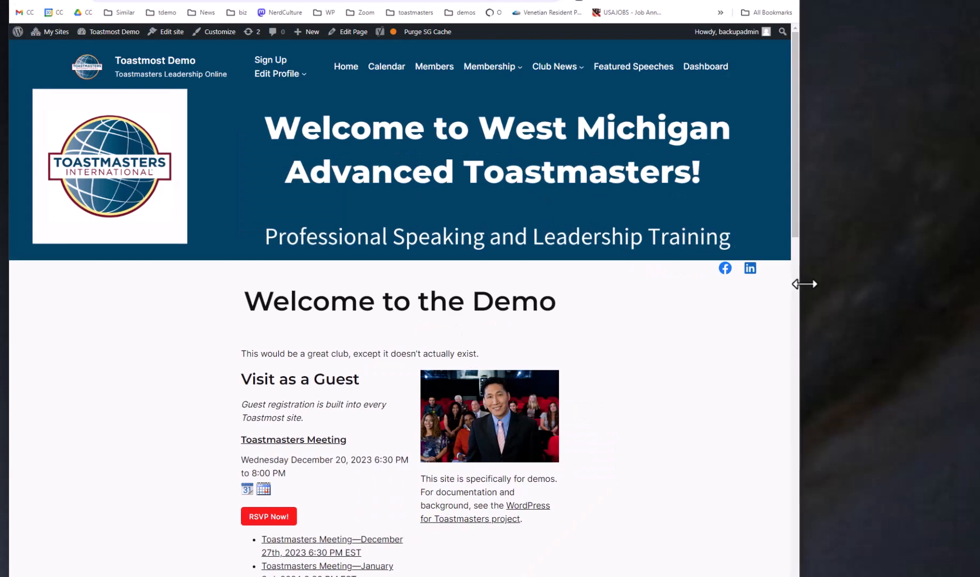
{"action": "left_click_drag", "start_coordinate": [803, 282], "coordinate": [317, 230]}
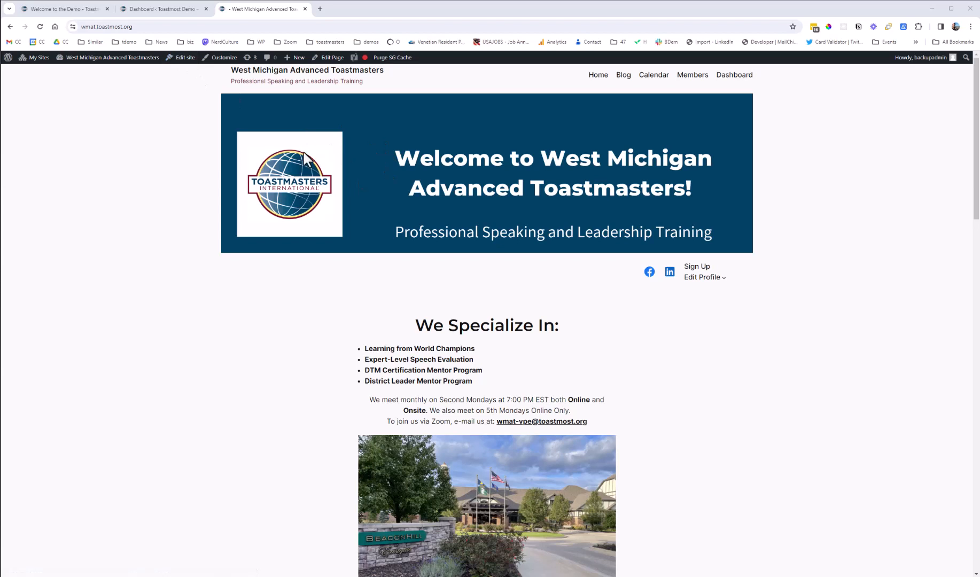
Open the West Michigan Advanced Toastmasters Front Page template for editing, select its Featured Image block, and expand the header's nested rows in List View
{"action": "left_click", "coordinate": [182, 58]}
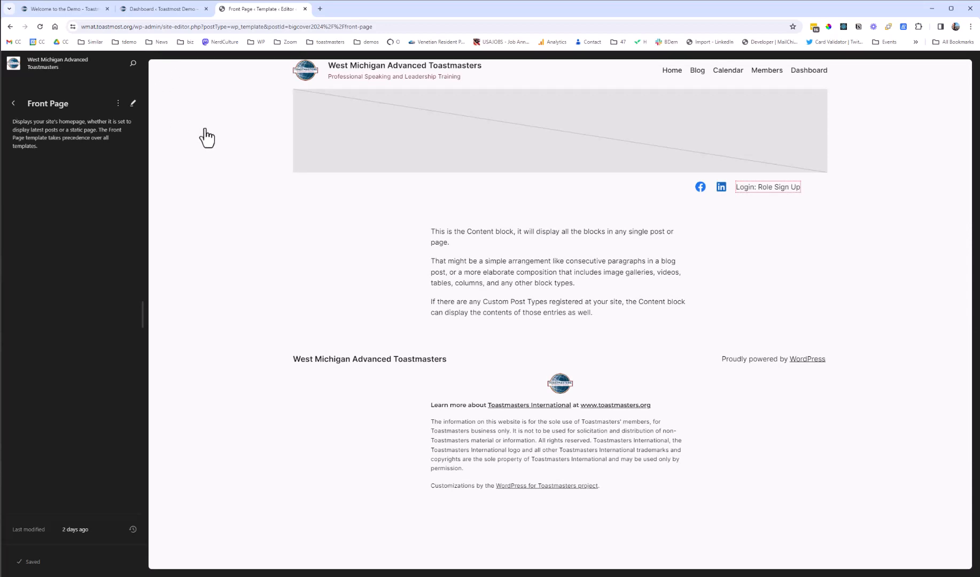
{"action": "left_click", "coordinate": [398, 145]}
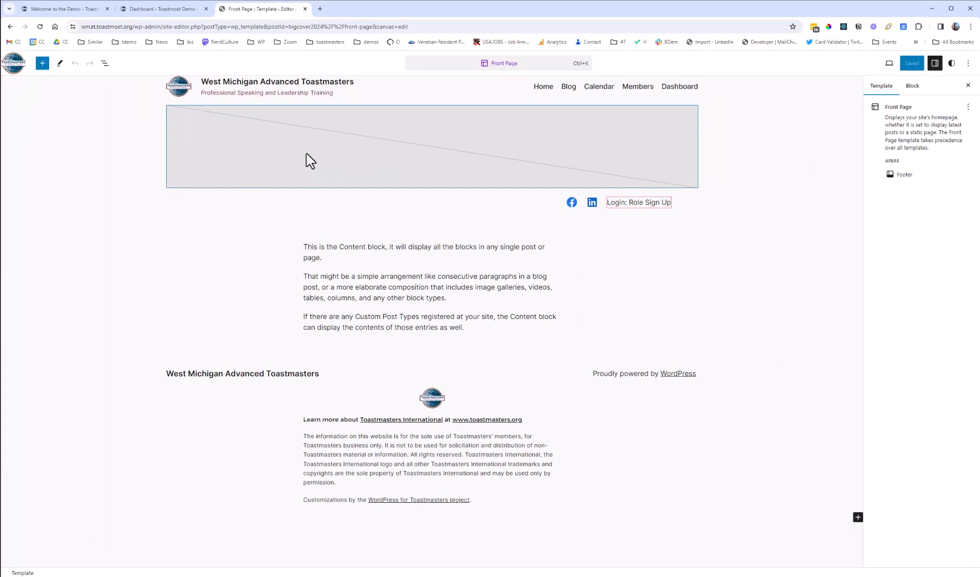
{"action": "left_click", "coordinate": [307, 154]}
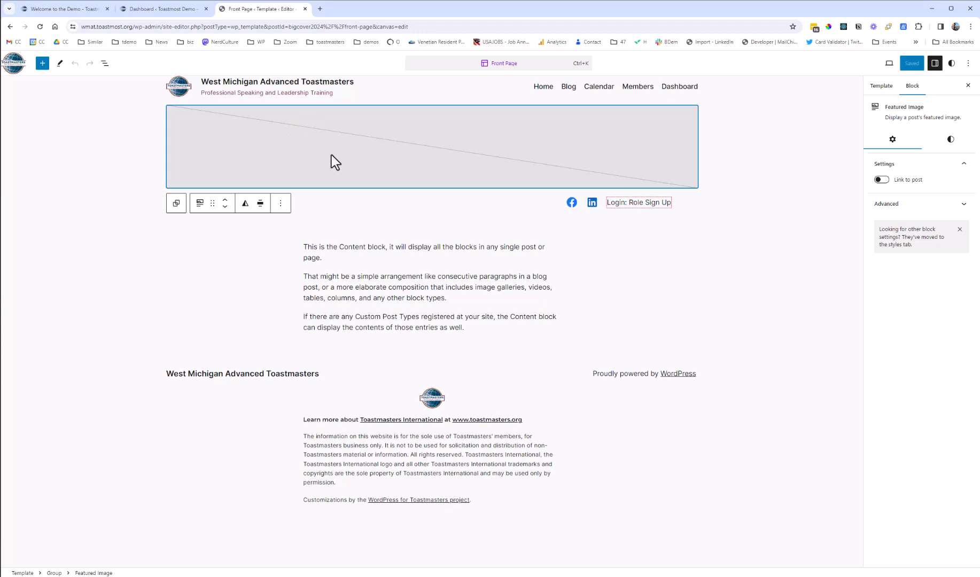
{"action": "key", "text": "shift+alt+o"}
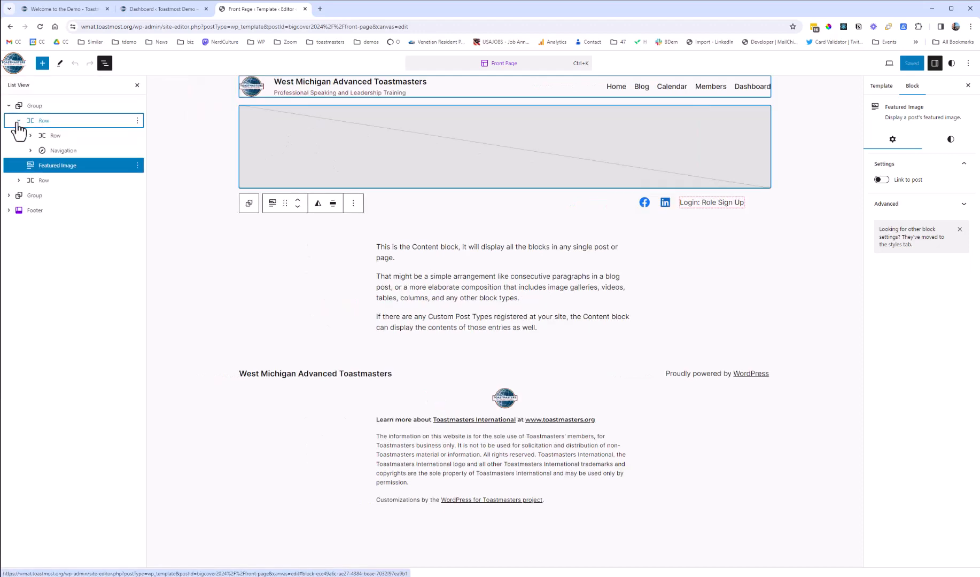
{"action": "left_click", "coordinate": [29, 135]}
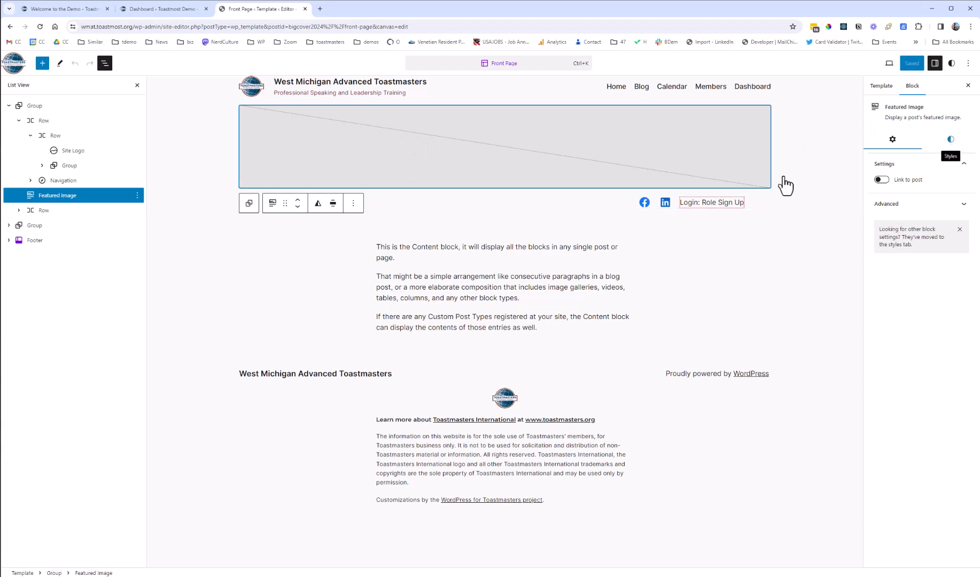
Try heights of 200 px and 22 px for the Featured Image block
{"action": "left_click", "coordinate": [950, 141]}
{"action": "left_click", "coordinate": [893, 140]}
{"action": "left_click", "coordinate": [951, 141]}
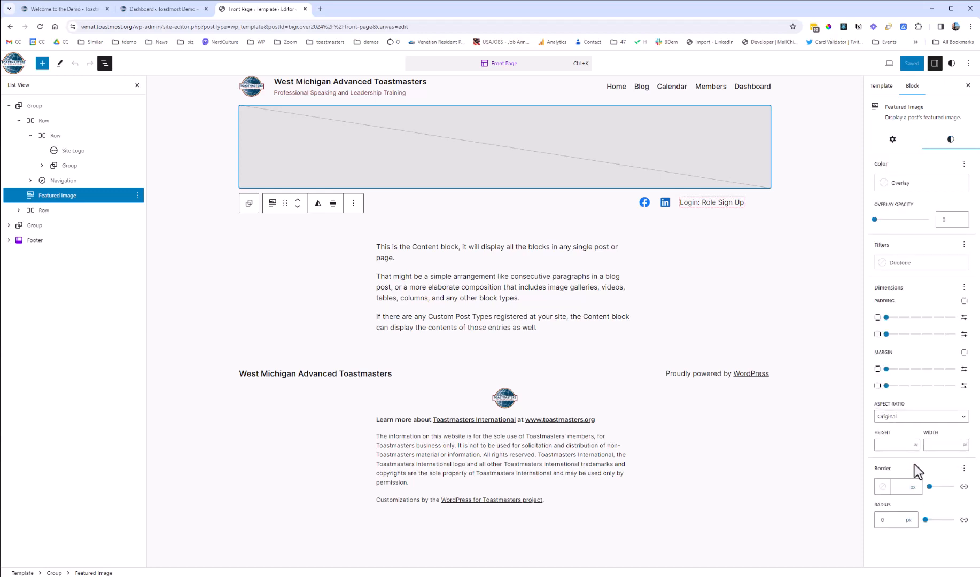
{"action": "left_click", "coordinate": [898, 447]}
{"action": "type", "text": "200"}
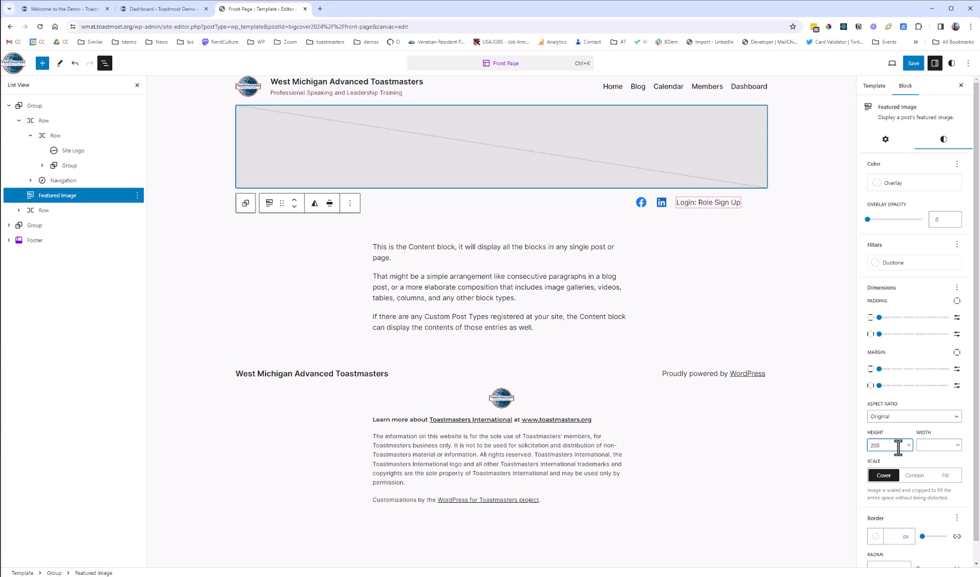
{"action": "key", "text": "BackSpace"}
{"action": "key", "text": "BackSpace"}
{"action": "key", "text": "BackSpace"}
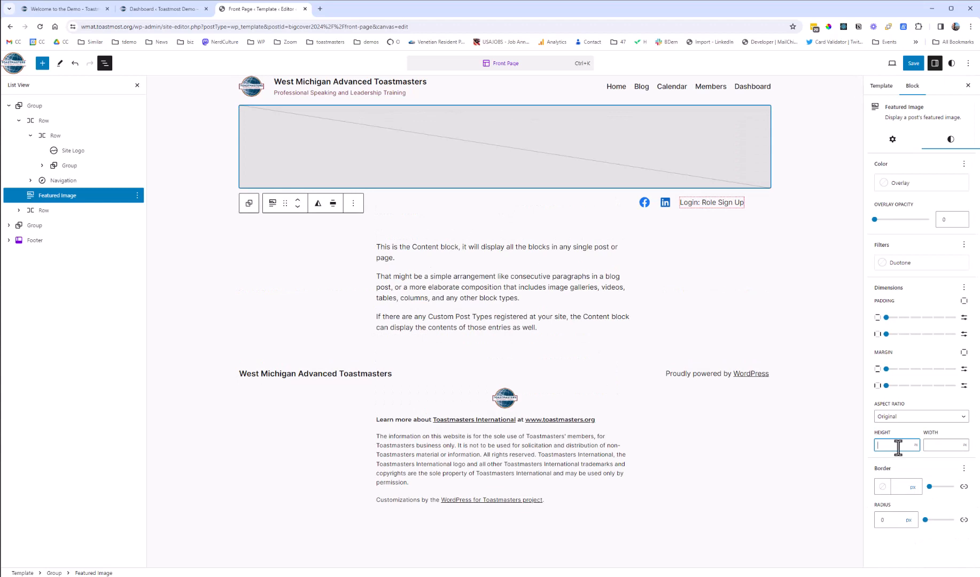
{"action": "type", "text": "22"}
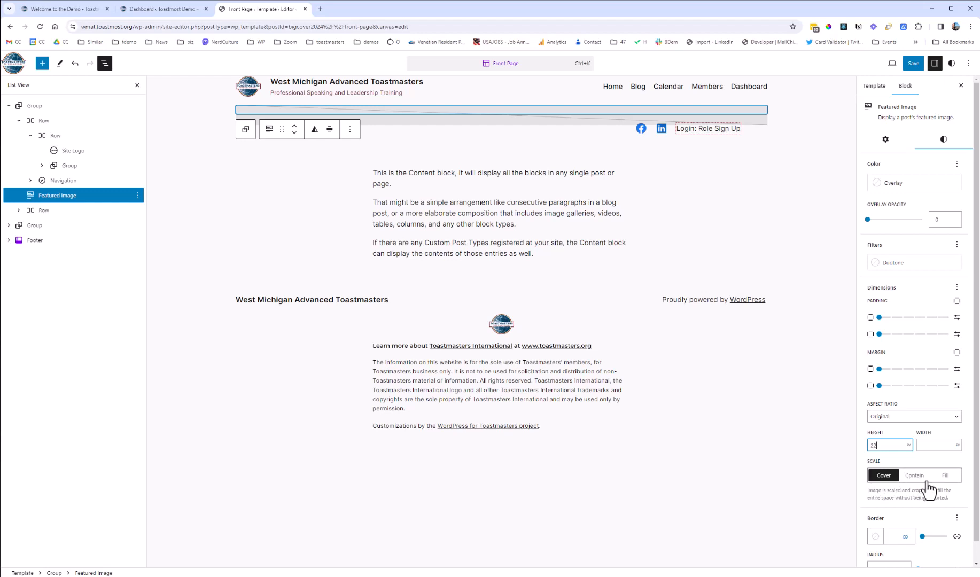
Try the Contain, Cover, and Fill scale options on the Featured Image block, settling on Contain
{"action": "left_click", "coordinate": [915, 477]}
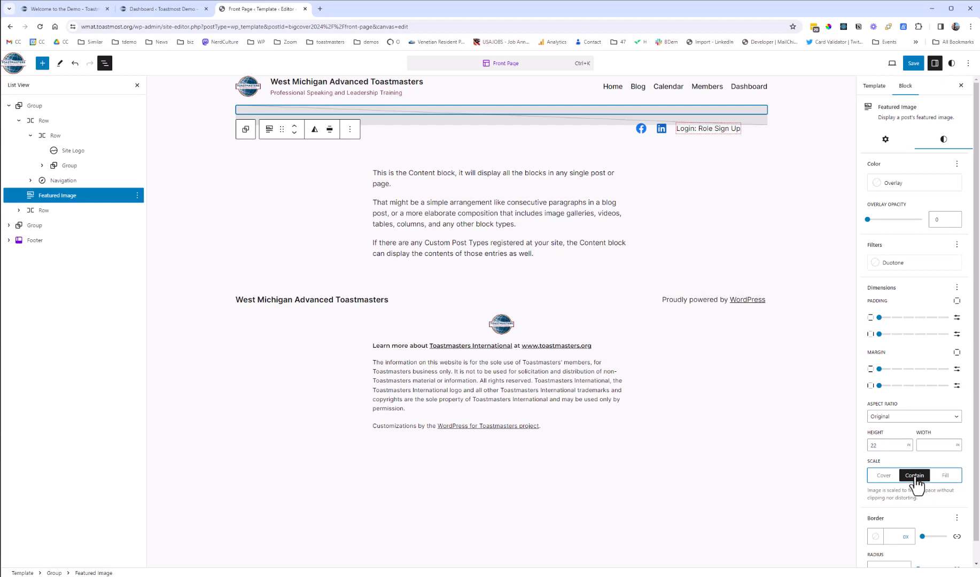
{"action": "left_click", "coordinate": [883, 476]}
{"action": "left_click", "coordinate": [946, 476]}
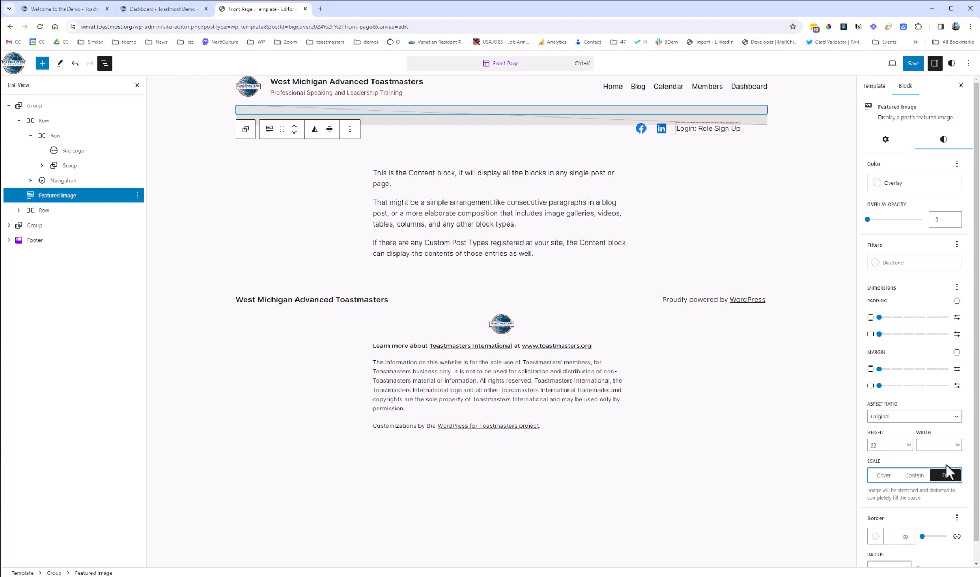
{"action": "left_click", "coordinate": [914, 477]}
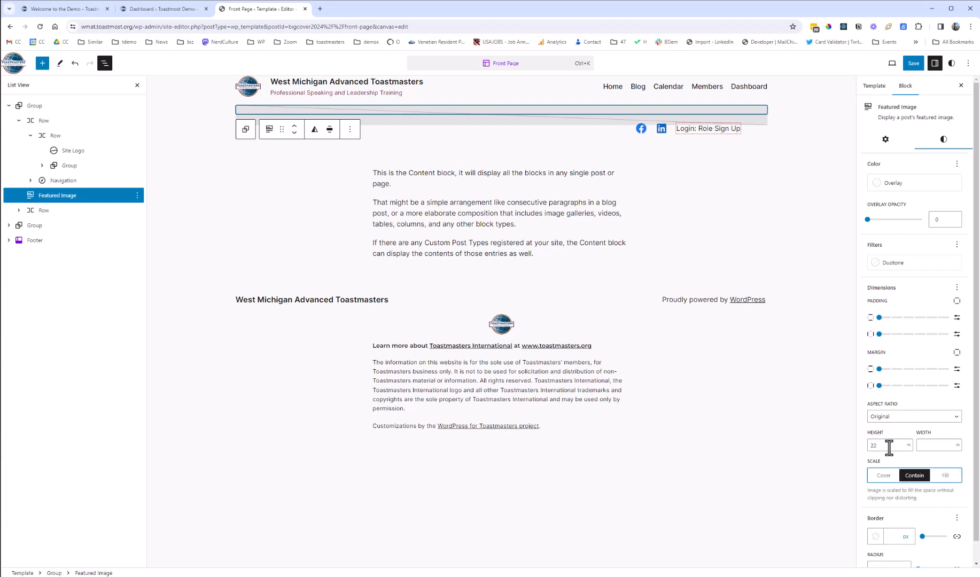
Set the Featured Image block's height to 200 px and save the Front Page template
{"action": "left_click_drag", "start_coordinate": [888, 446], "coordinate": [844, 446]}
{"action": "type", "text": "200"}
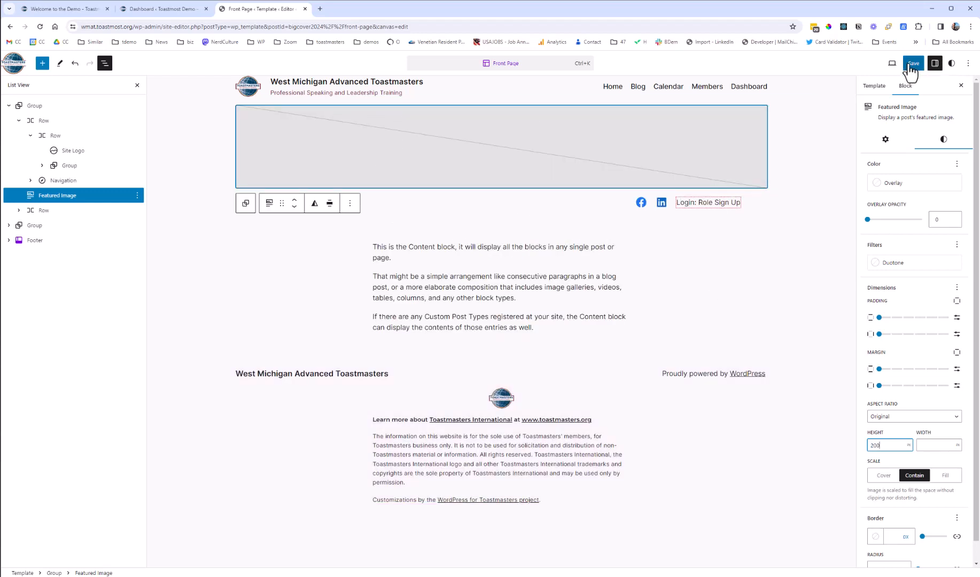
{"action": "left_click", "coordinate": [913, 63]}
{"action": "left_click", "coordinate": [913, 67]}
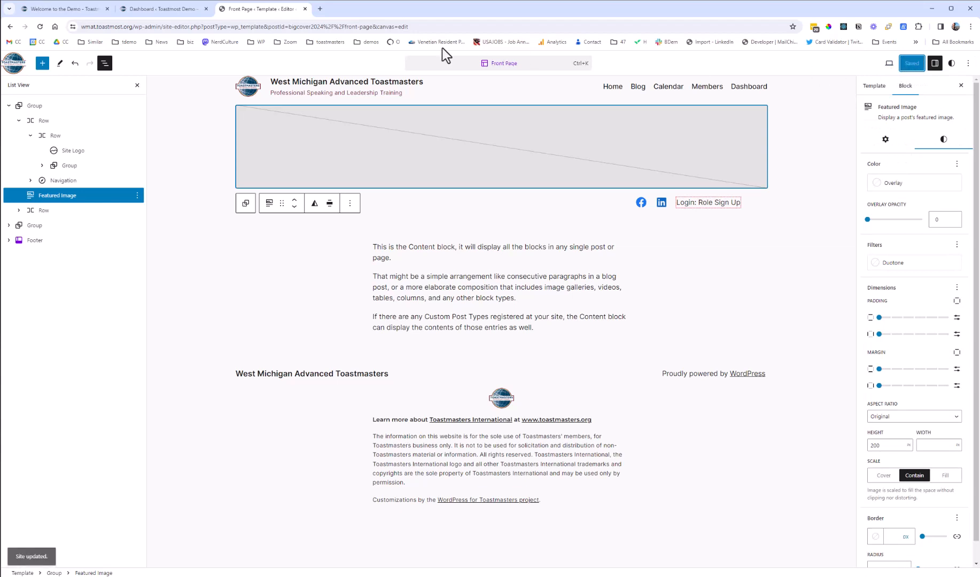
Open wmat.toastmost.org in a new browser tab to examine the resized banner image
{"action": "left_click", "coordinate": [320, 9]}
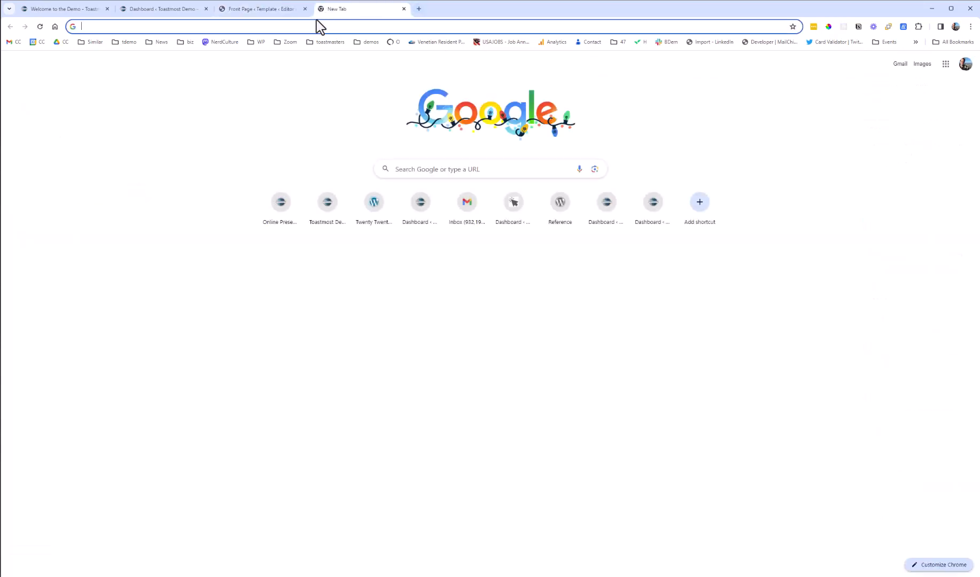
{"action": "type", "text": "wmat.toastmost.org"}
{"action": "key", "text": "Return"}
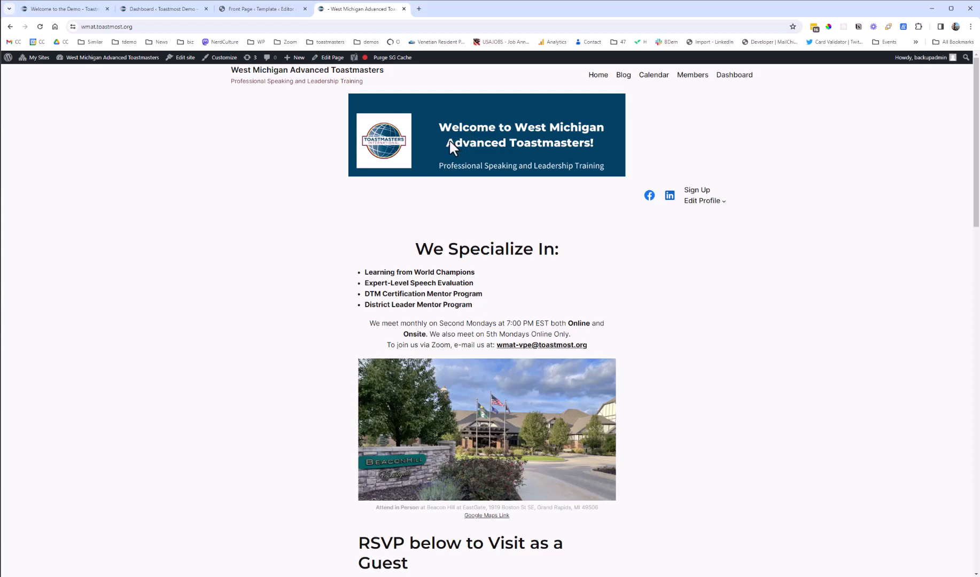
Return to the Front Page template, change the Featured Image block's scale to Cover, and save the change
{"action": "left_click", "coordinate": [259, 10]}
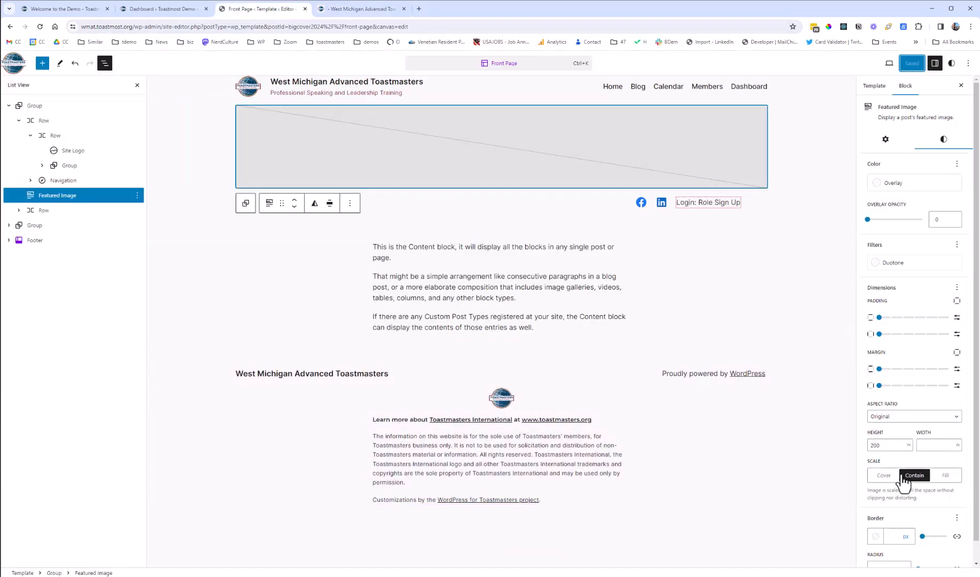
{"action": "left_click", "coordinate": [877, 477]}
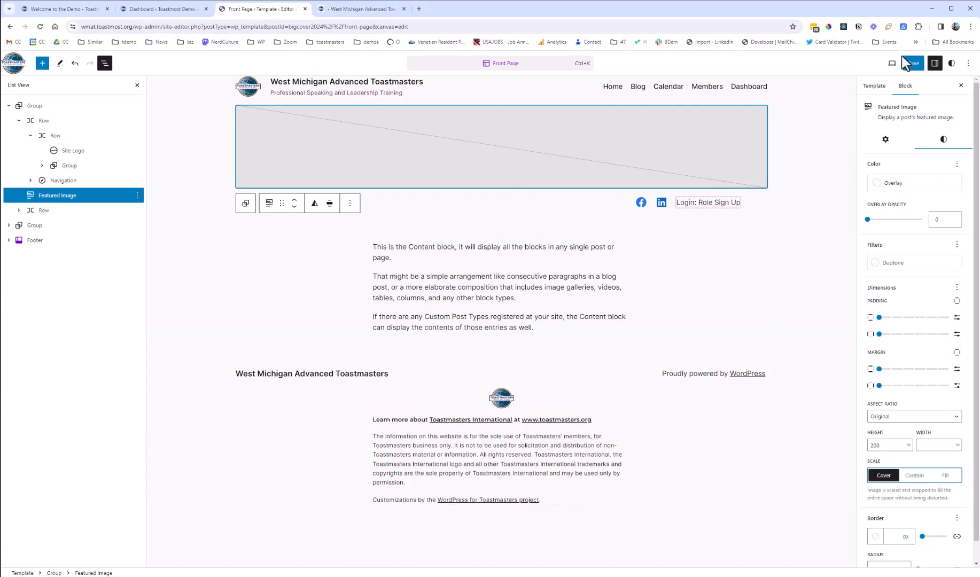
{"action": "left_click", "coordinate": [913, 64]}
{"action": "left_click", "coordinate": [906, 65]}
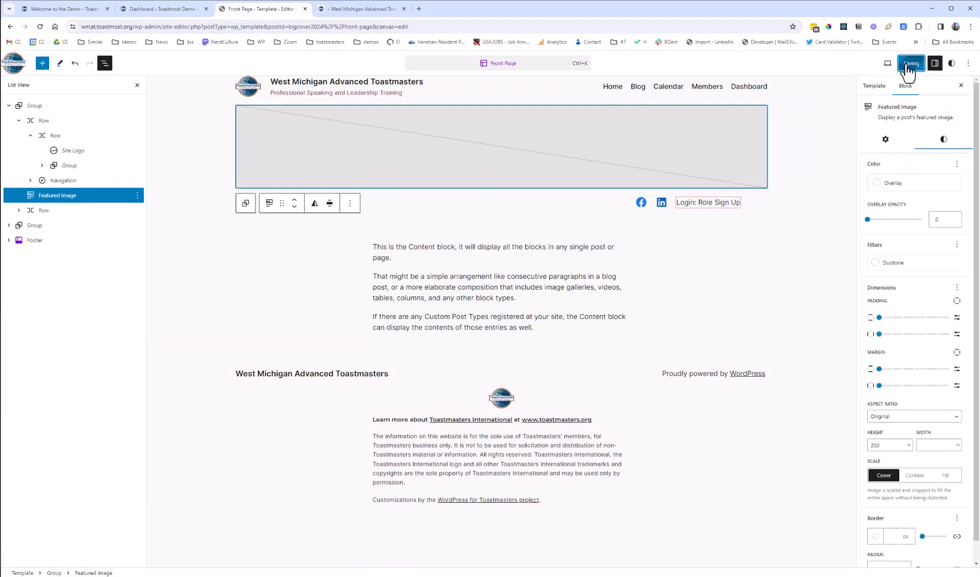
Reload the wmat.toastmost.org home page to examine the banner with the Cover scale applied
{"action": "left_click", "coordinate": [350, 7]}
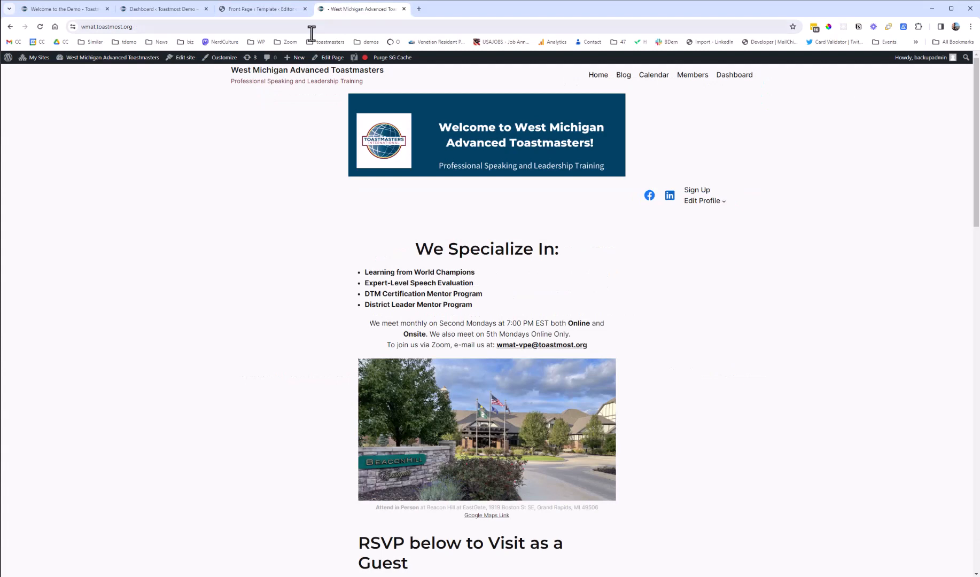
{"action": "left_click", "coordinate": [40, 27]}
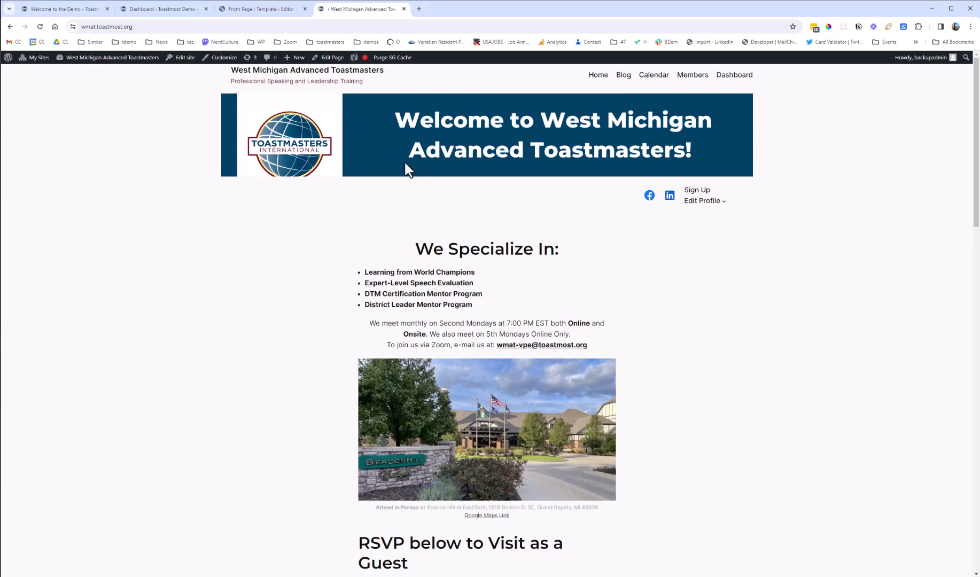
Change the Featured Image block's scale to Fill, save the Front Page template, and reload the live site to check the banner
{"action": "left_click", "coordinate": [262, 11]}
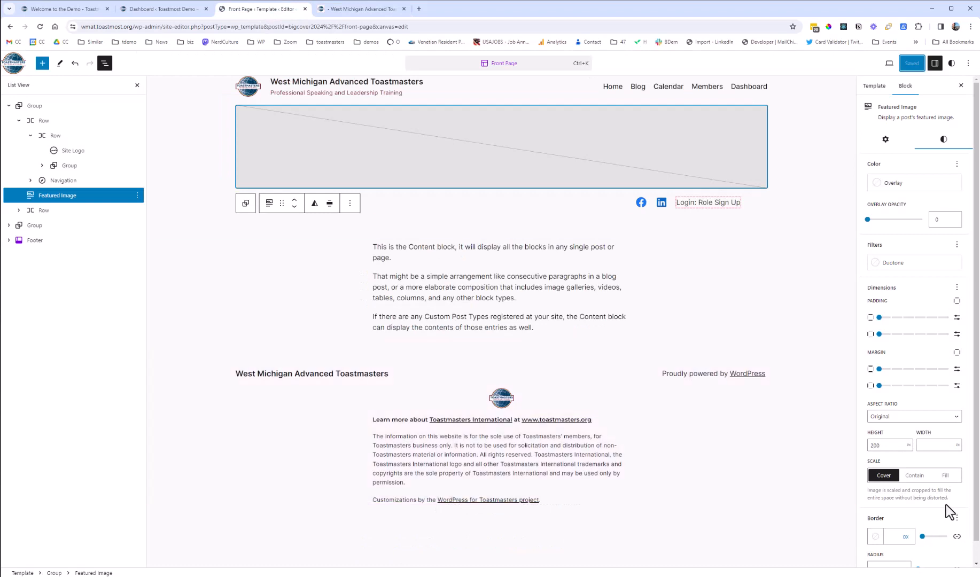
{"action": "left_click", "coordinate": [945, 475]}
{"action": "left_click", "coordinate": [921, 68]}
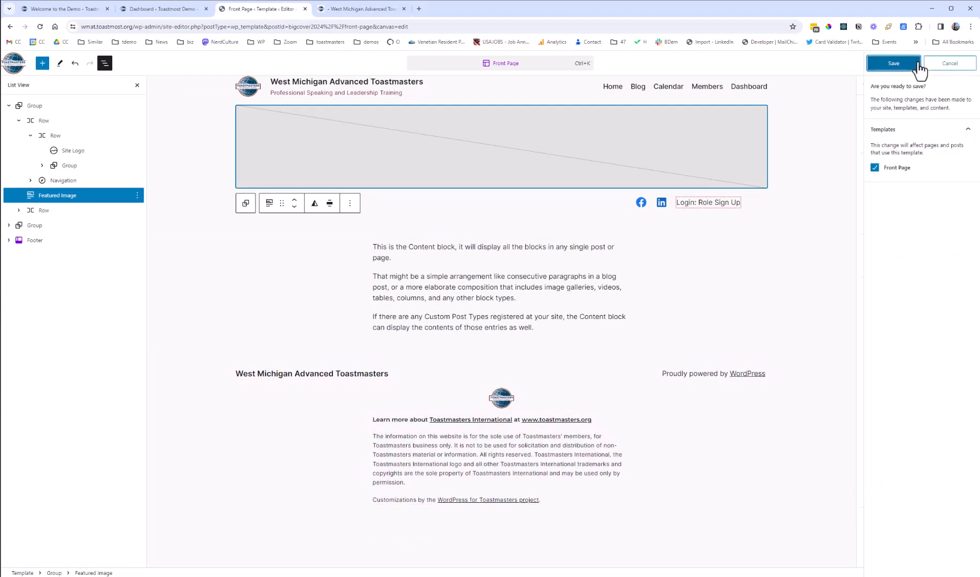
{"action": "left_click", "coordinate": [909, 67]}
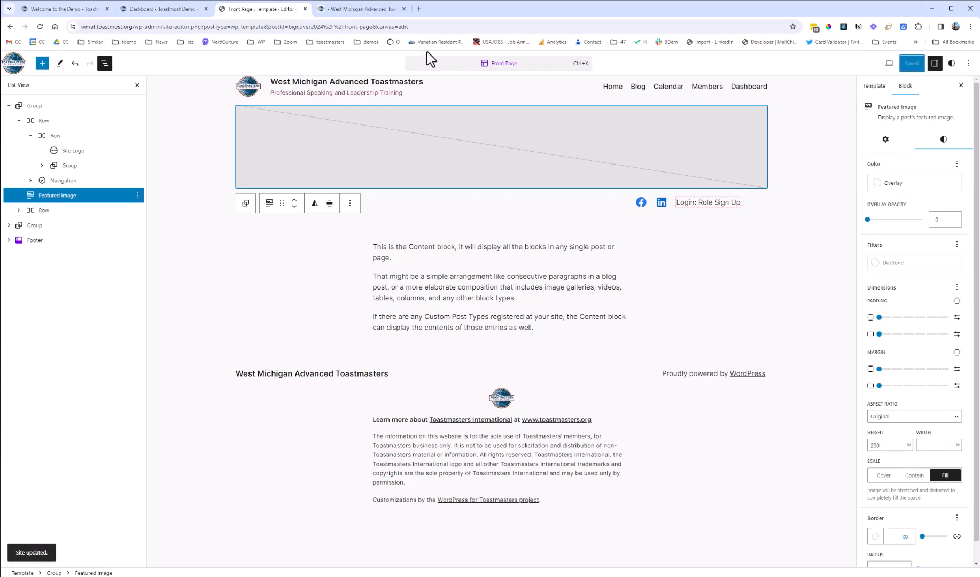
{"action": "left_click", "coordinate": [355, 9]}
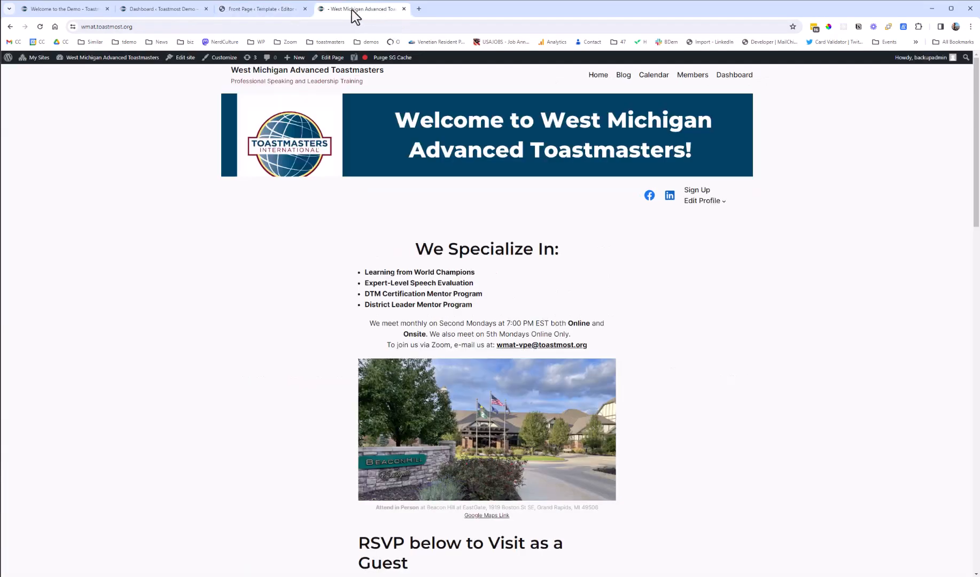
{"action": "left_click", "coordinate": [40, 27]}
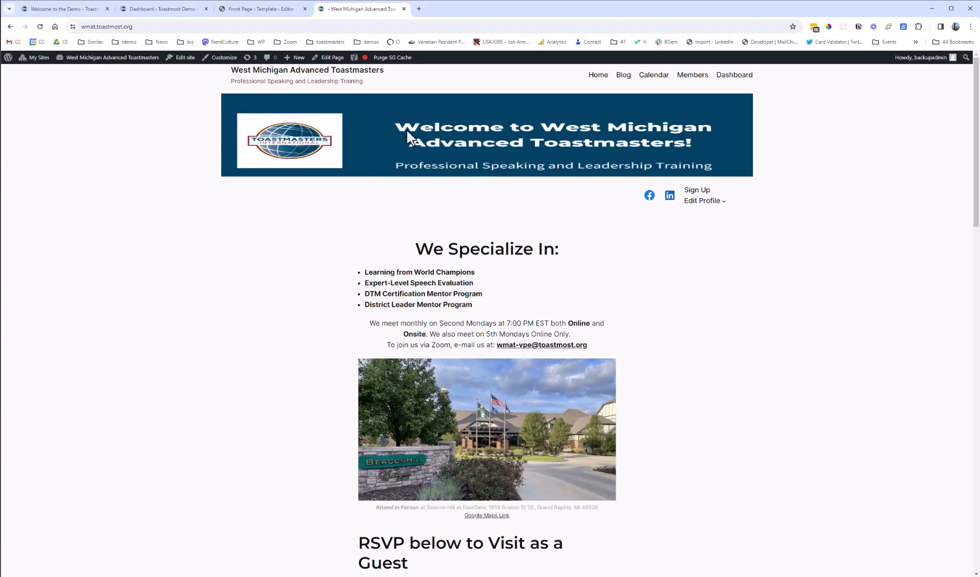
Return to the Front Page template and clear the Featured Image block's height value
{"action": "left_click", "coordinate": [256, 9]}
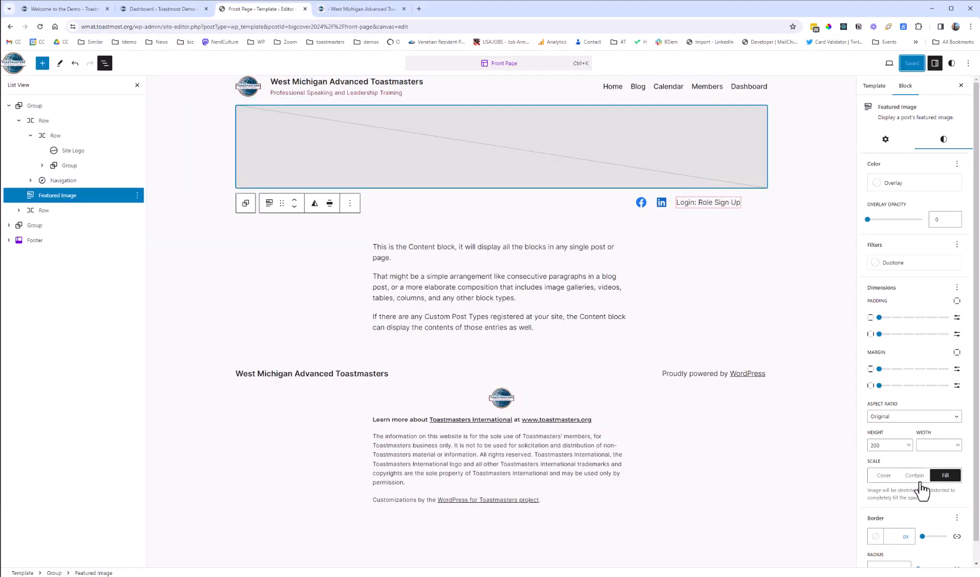
{"action": "double_click", "coordinate": [887, 447]}
{"action": "key", "text": "BackSpace"}
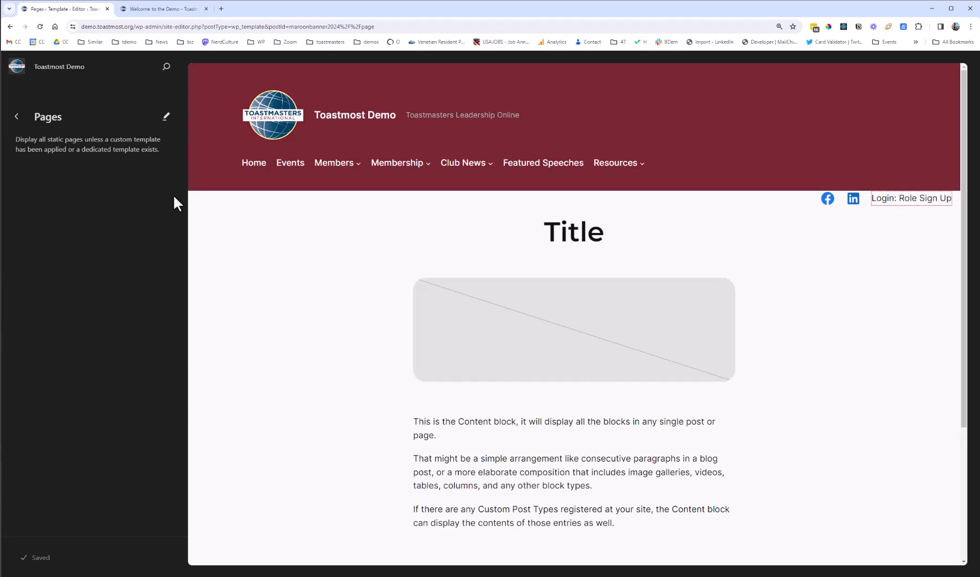
Open the demo site's Pages template for editing and bring up the style settings of the header's maroon Group block
{"action": "left_click", "coordinate": [368, 143]}
{"action": "left_click", "coordinate": [385, 124]}
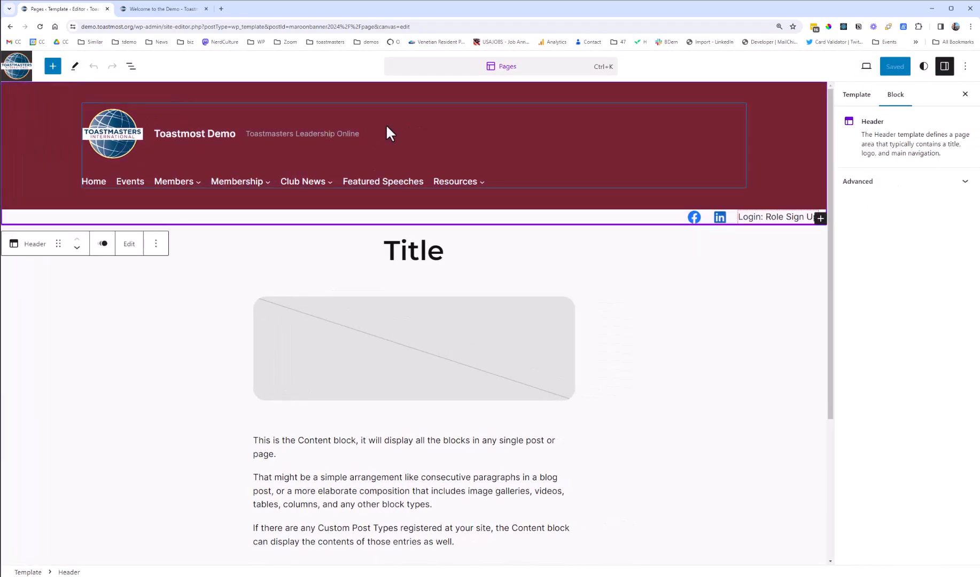
{"action": "left_click", "coordinate": [43, 110]}
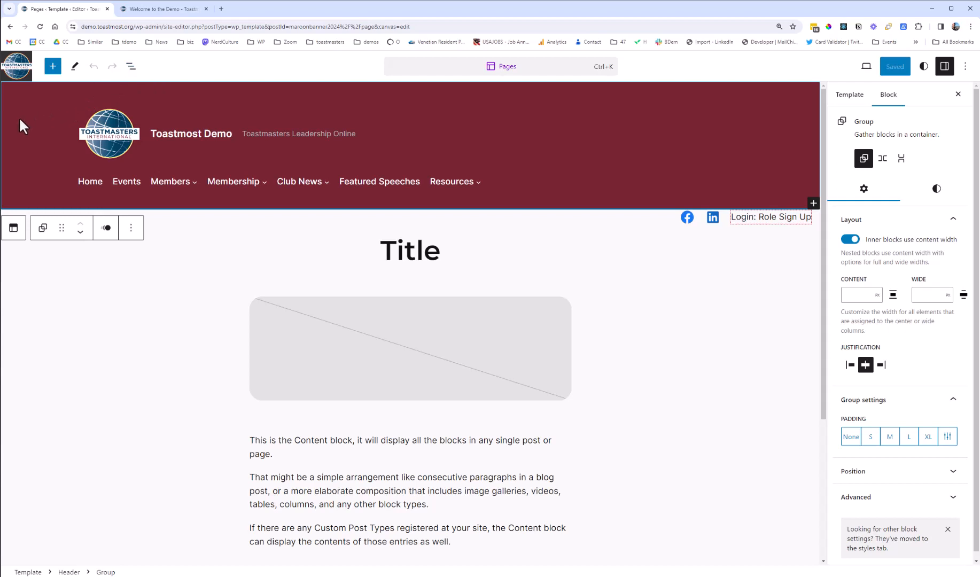
{"action": "left_click", "coordinate": [130, 66]}
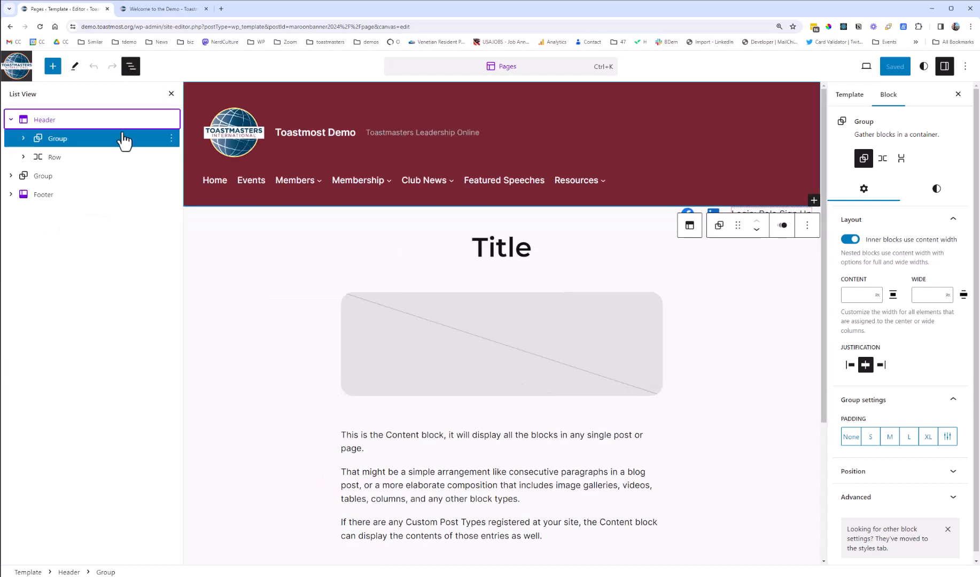
{"action": "left_click", "coordinate": [67, 145]}
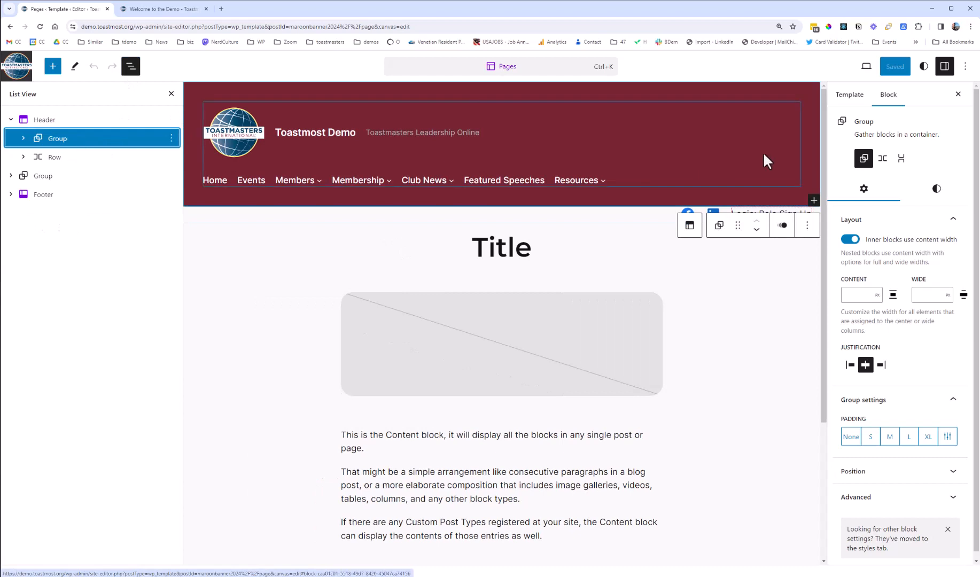
{"action": "left_click", "coordinate": [937, 191]}
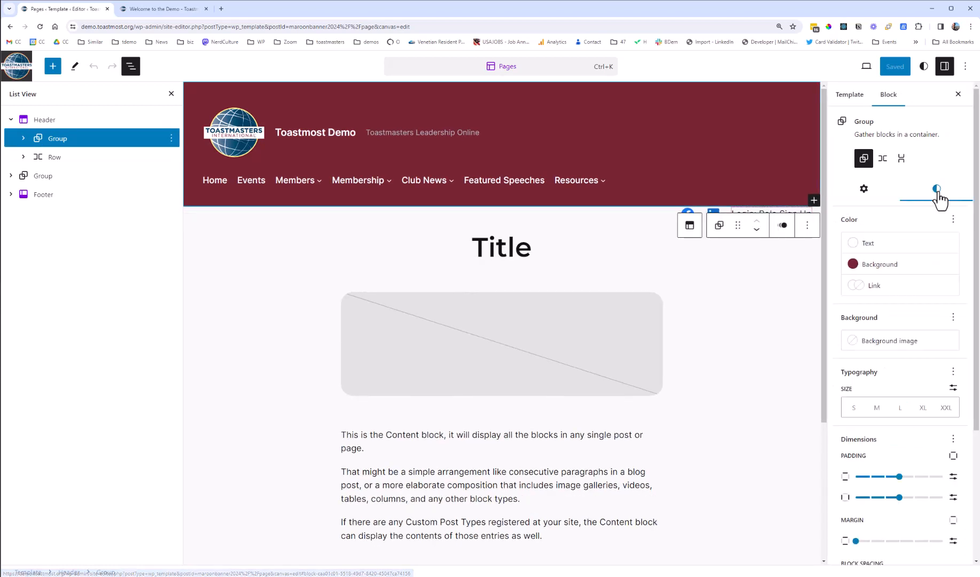
Try Happy Yellow as the header Group's text color and restore it to Base / Two
{"action": "left_click", "coordinate": [855, 249]}
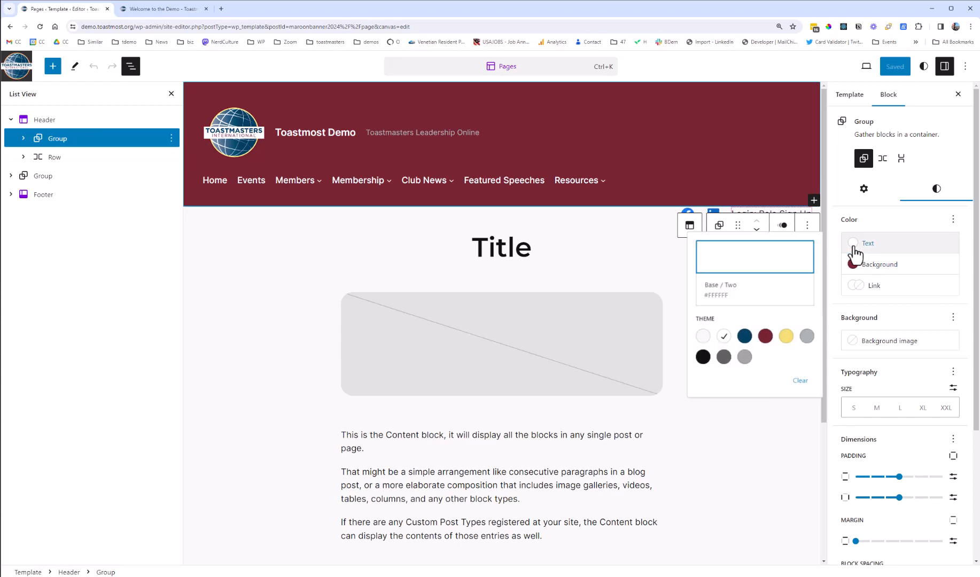
{"action": "left_click", "coordinate": [786, 337]}
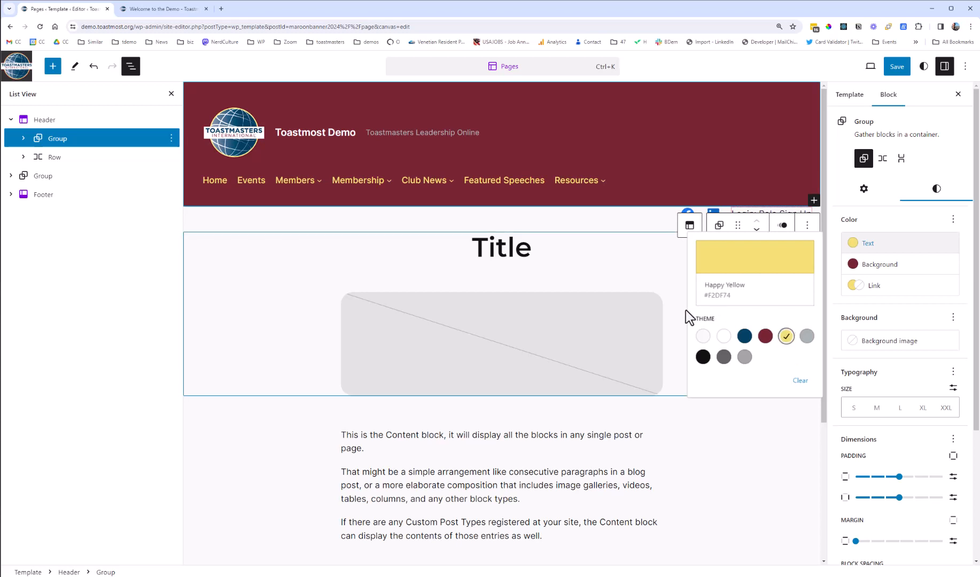
{"action": "left_click", "coordinate": [786, 337]}
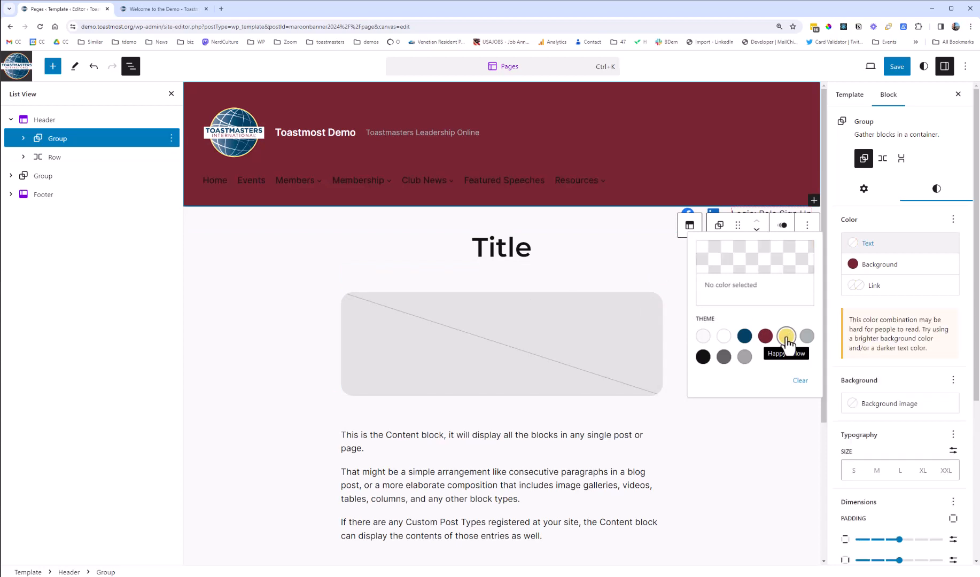
{"action": "left_click", "coordinate": [724, 339]}
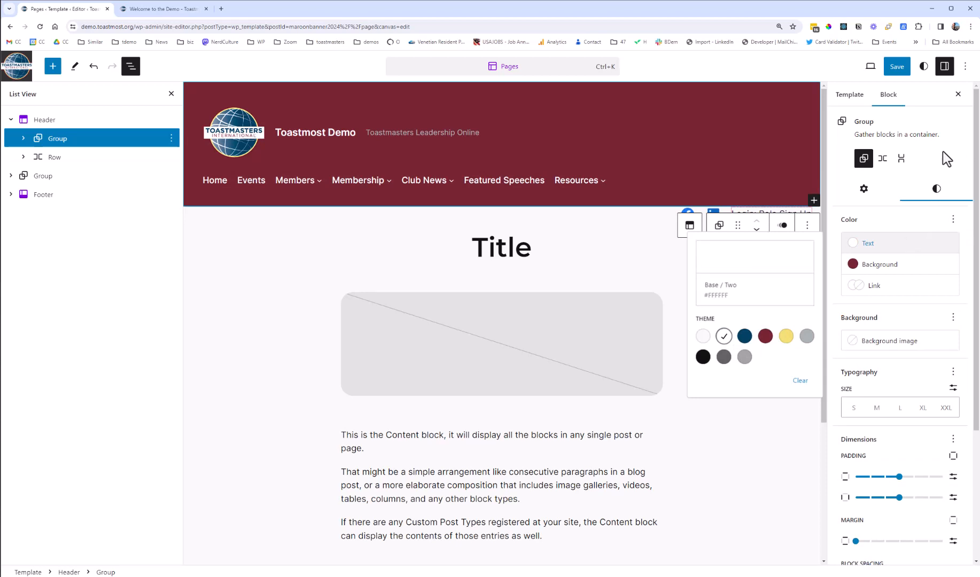
Try Happy Yellow as the header Group's background color and settle on Cool Gray
{"action": "left_click", "coordinate": [882, 268]}
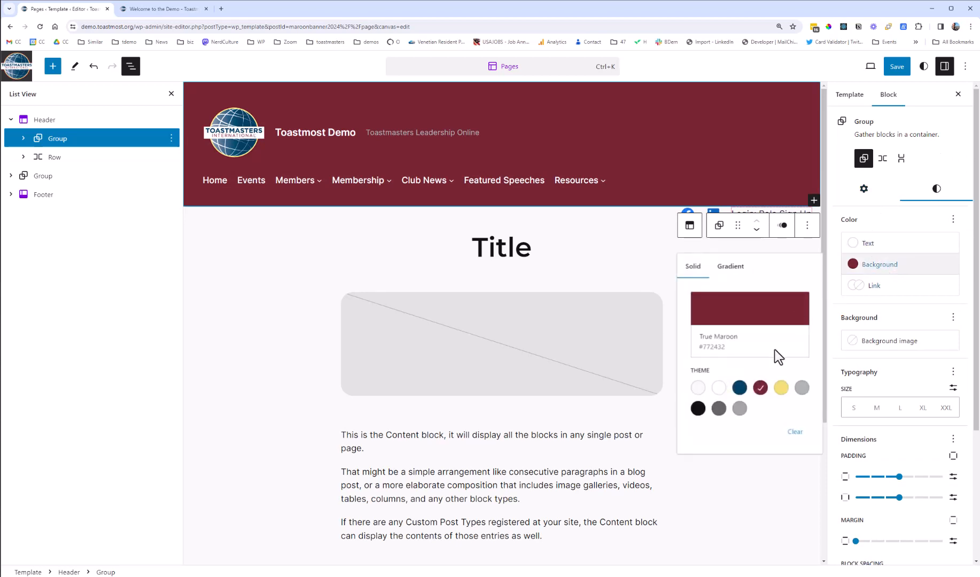
{"action": "left_click", "coordinate": [779, 390]}
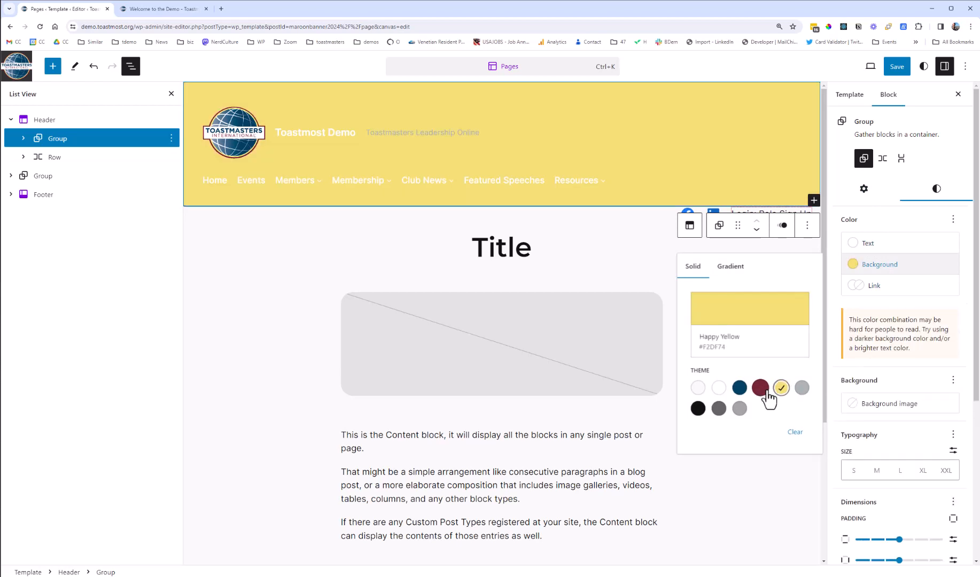
{"action": "left_click", "coordinate": [802, 388]}
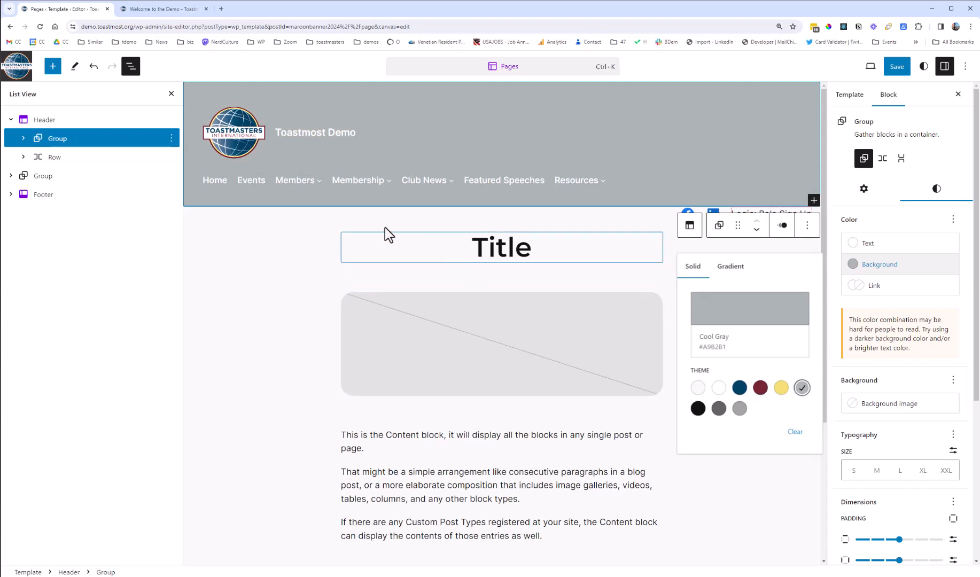
Try True Maroon and Base / Two as the Site Tagline's text color, settling on Happy Yellow
{"action": "left_click", "coordinate": [126, 232]}
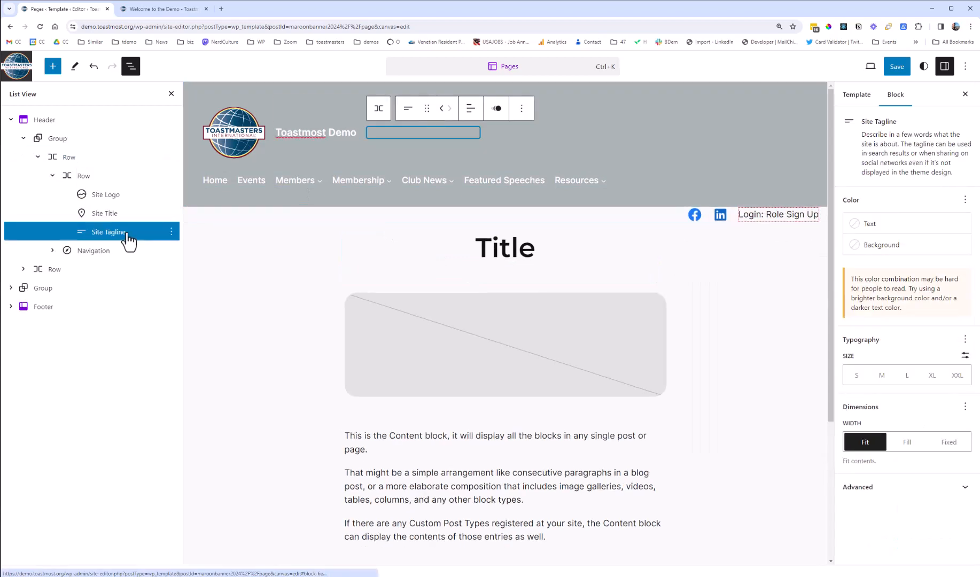
{"action": "left_click", "coordinate": [866, 224]}
{"action": "left_click", "coordinate": [767, 317]}
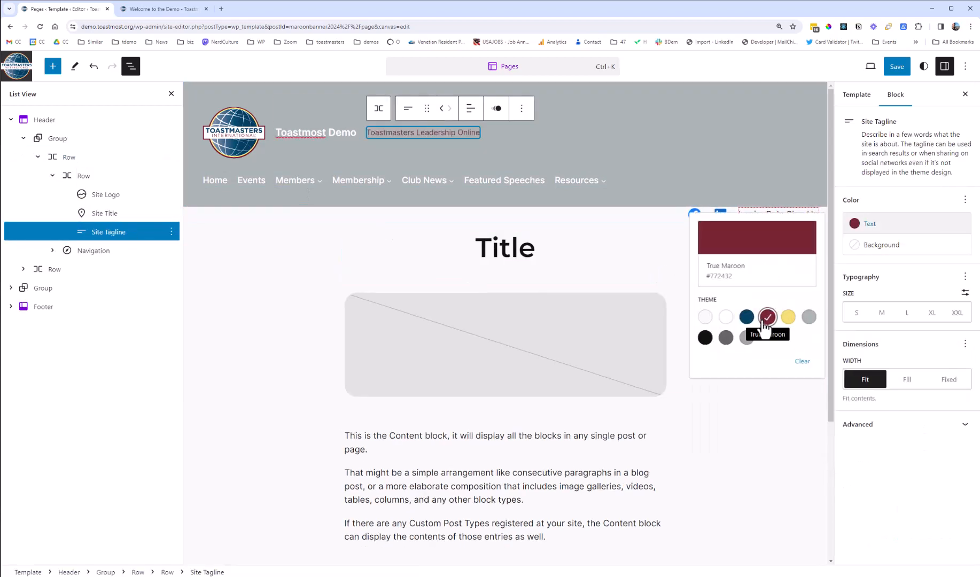
{"action": "left_click", "coordinate": [729, 319]}
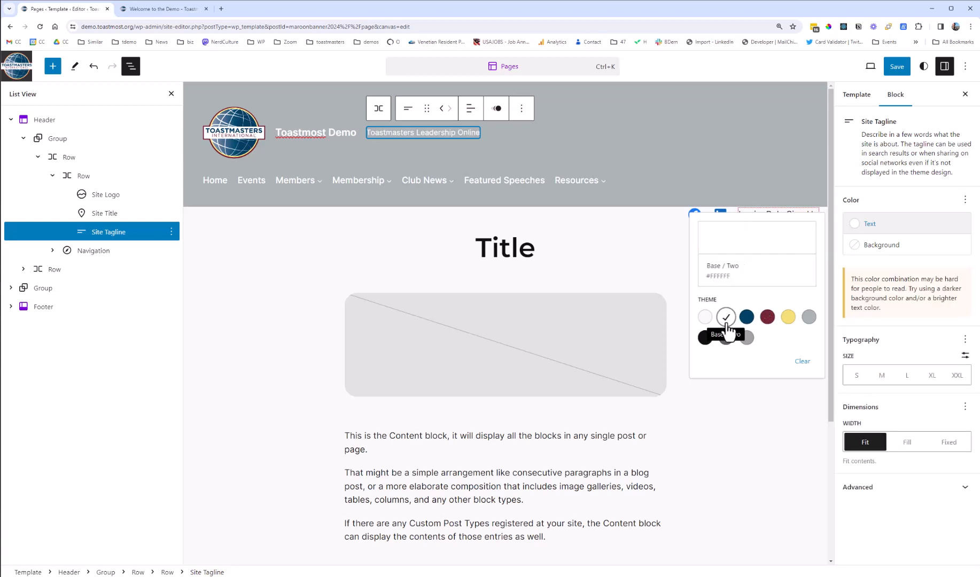
{"action": "left_click", "coordinate": [782, 319]}
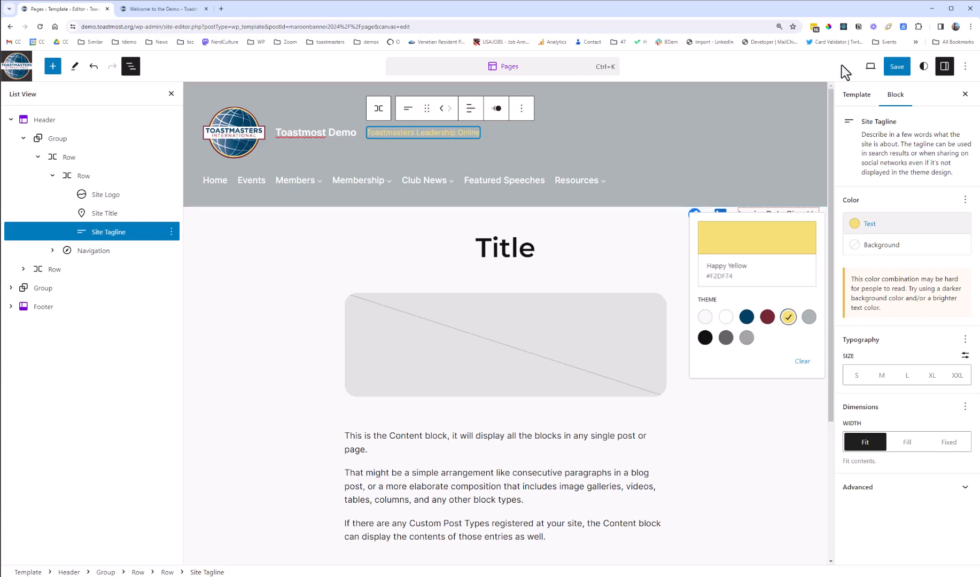
Save the header color changes and reload the demo.toastmost.org home page to check them
{"action": "left_click", "coordinate": [893, 68]}
{"action": "left_click", "coordinate": [880, 72]}
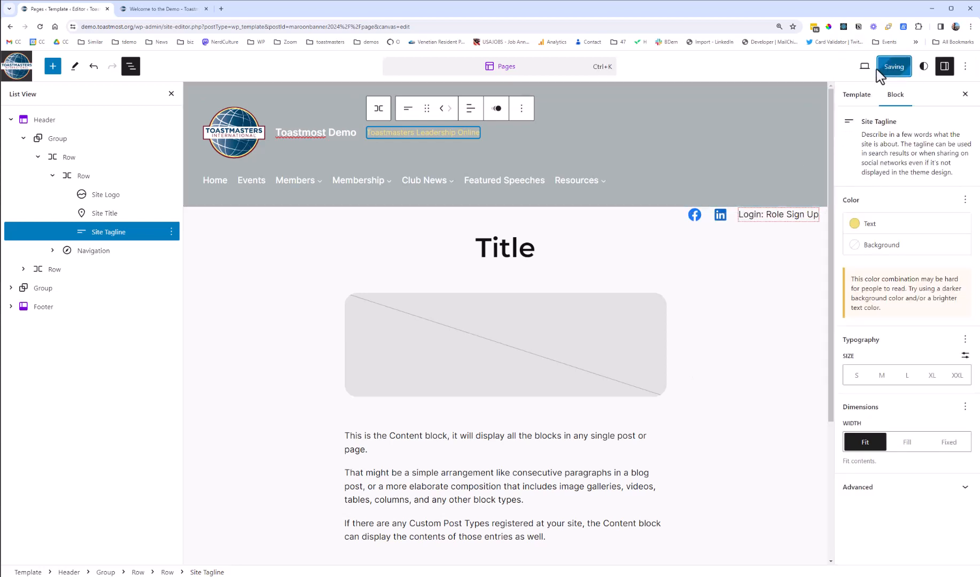
{"action": "left_click", "coordinate": [145, 9]}
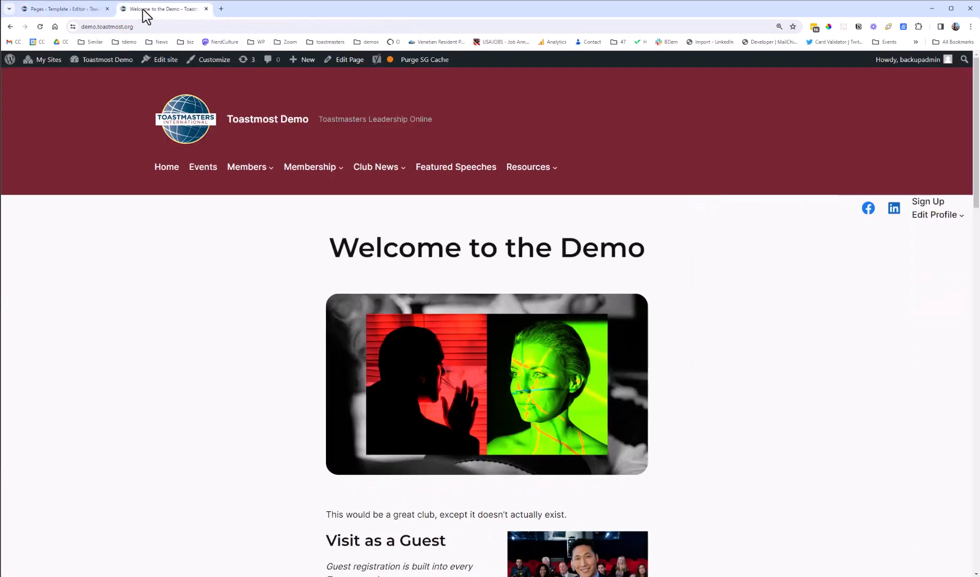
{"action": "left_click", "coordinate": [40, 27]}
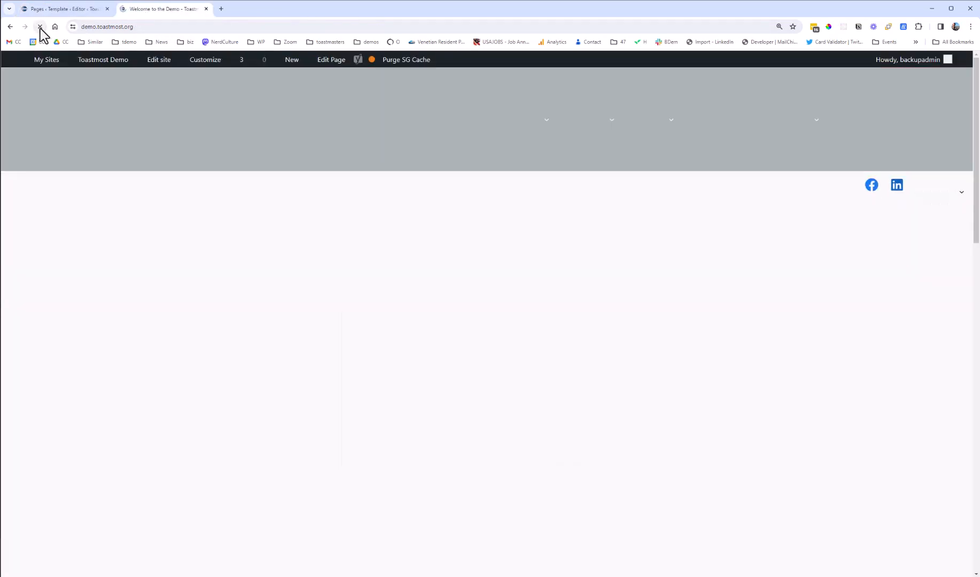
Return to the Pages template, try horizontal padding 1 on the header Group before restoring it, and set the vertical padding to 0
{"action": "key", "text": "ctrl+shift+Tab"}
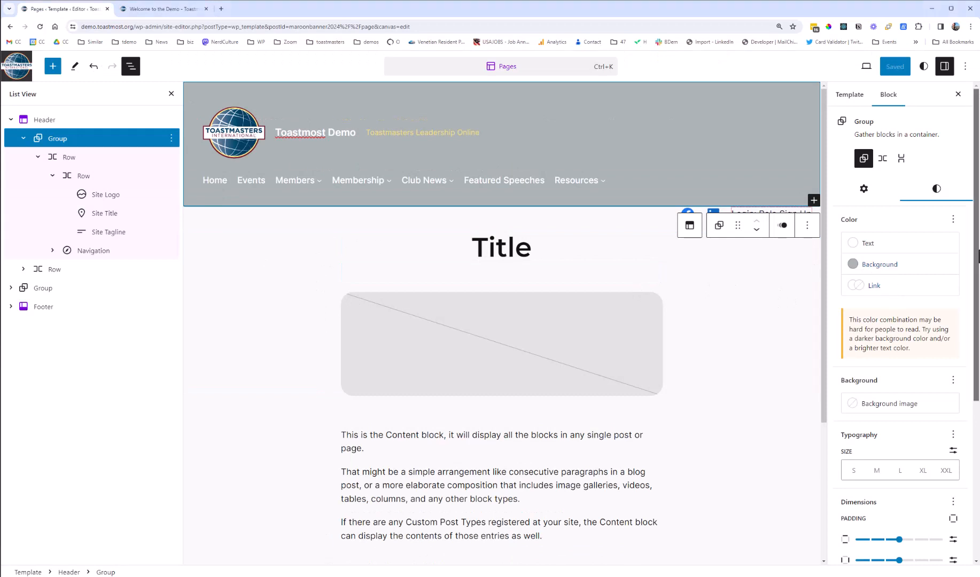
{"action": "left_click_drag", "start_coordinate": [979, 257], "coordinate": [963, 404]}
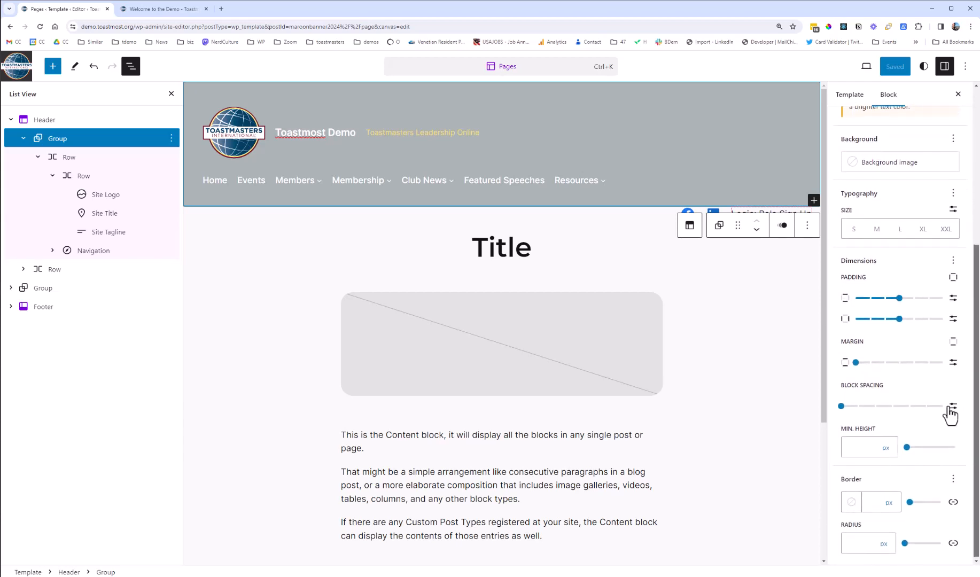
{"action": "left_click", "coordinate": [869, 319]}
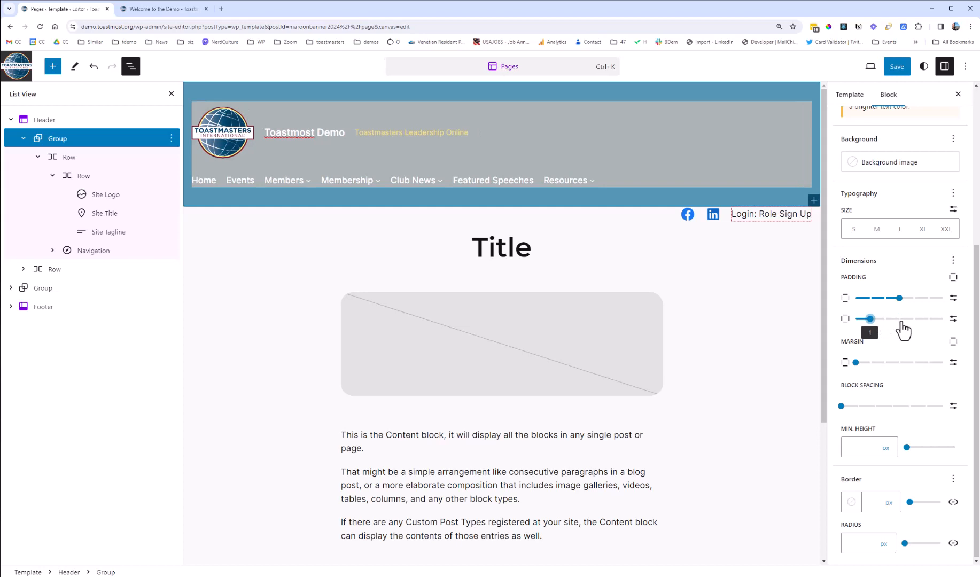
{"action": "left_click", "coordinate": [901, 320]}
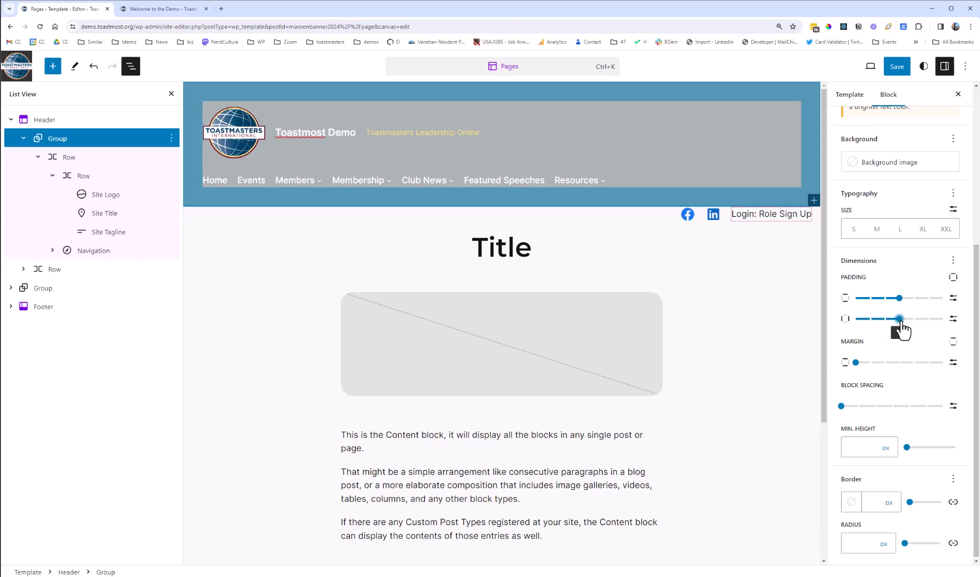
{"action": "left_click", "coordinate": [869, 298]}
{"action": "left_click_drag", "start_coordinate": [870, 299], "coordinate": [855, 301]}
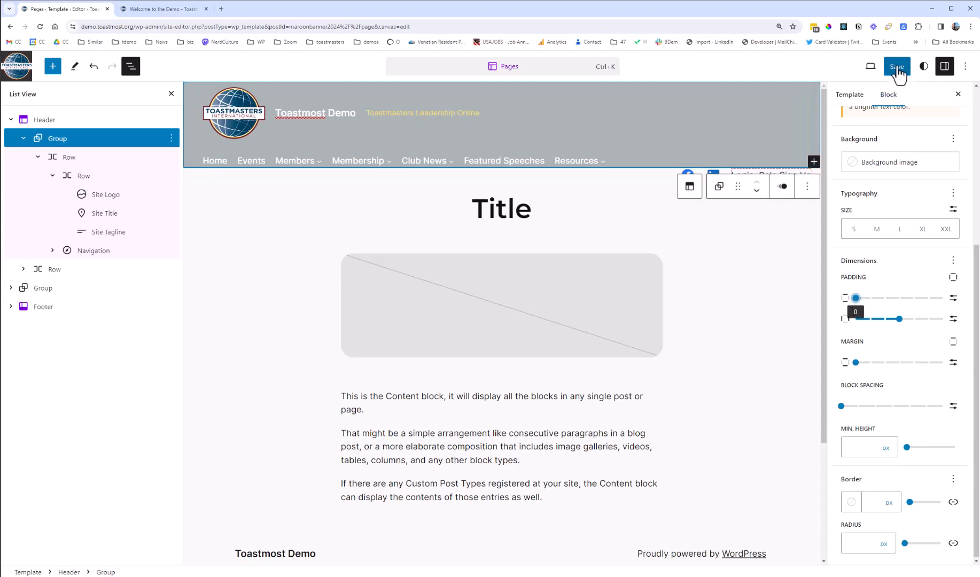
Save the header padding change and reload the demo.toastmost.org home page to check it
{"action": "left_click", "coordinate": [897, 70]}
{"action": "left_click", "coordinate": [888, 69]}
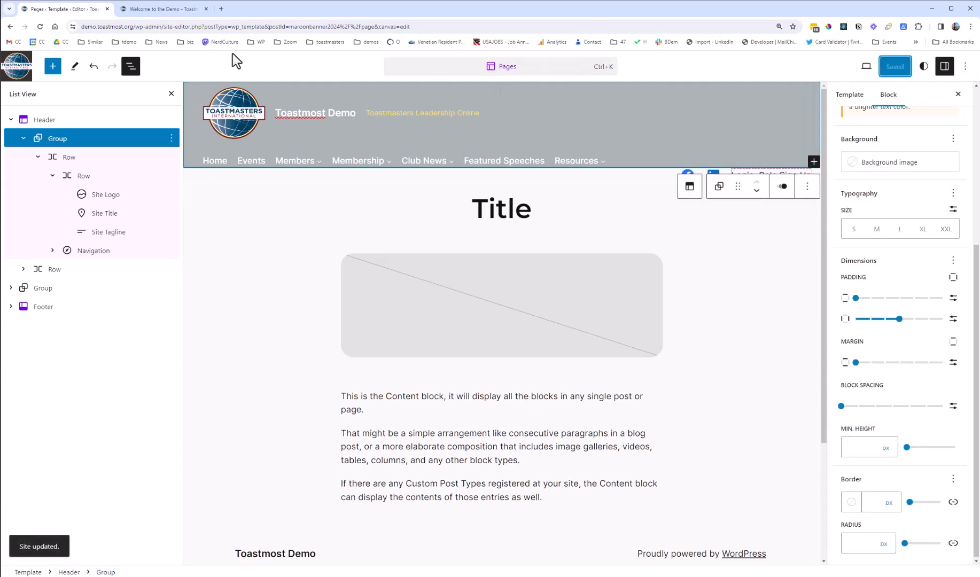
{"action": "left_click", "coordinate": [153, 9]}
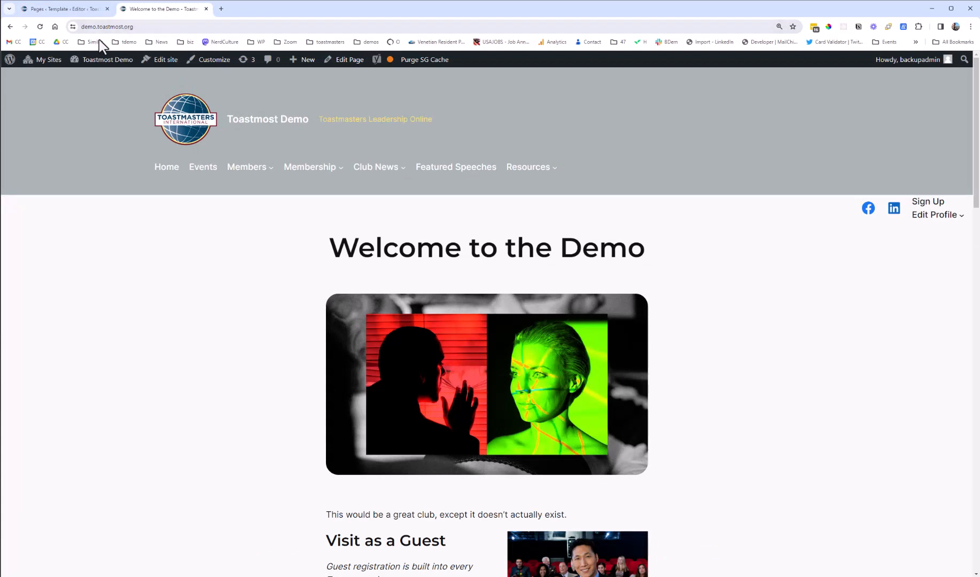
{"action": "left_click", "coordinate": [40, 28]}
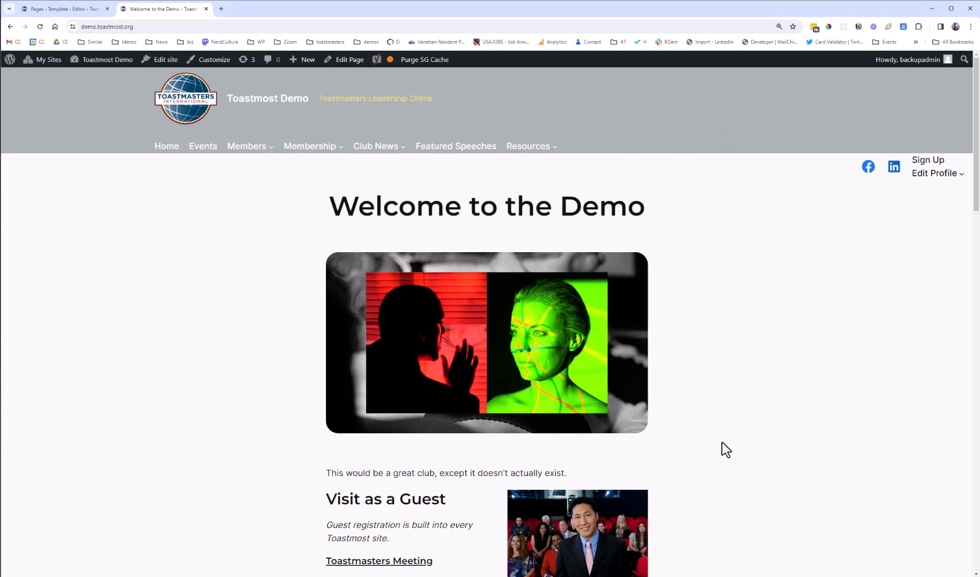
Return to the Pages template and give the header Group a True Maroon border 16 px wide
{"action": "key", "text": "ctrl+Page_Up"}
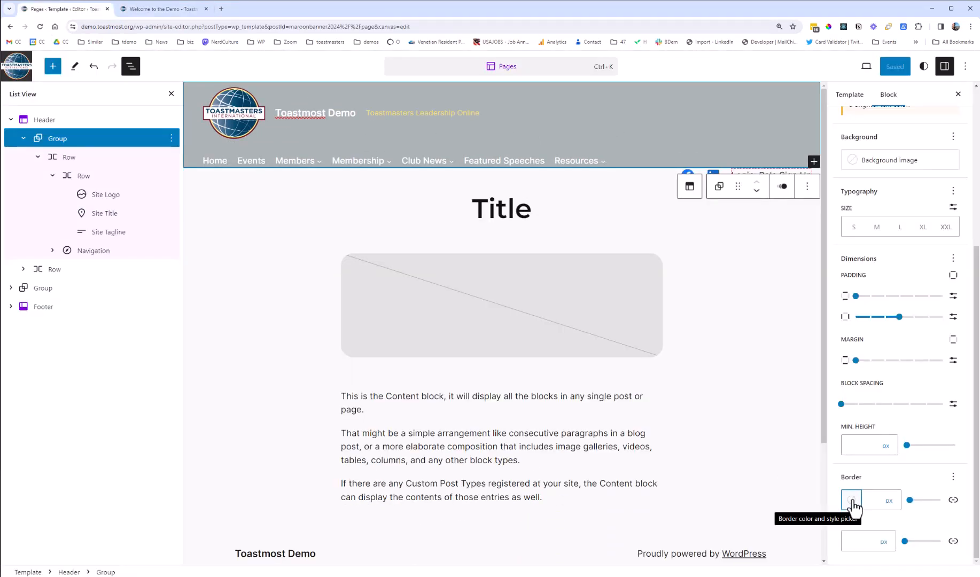
{"action": "left_click", "coordinate": [852, 500]}
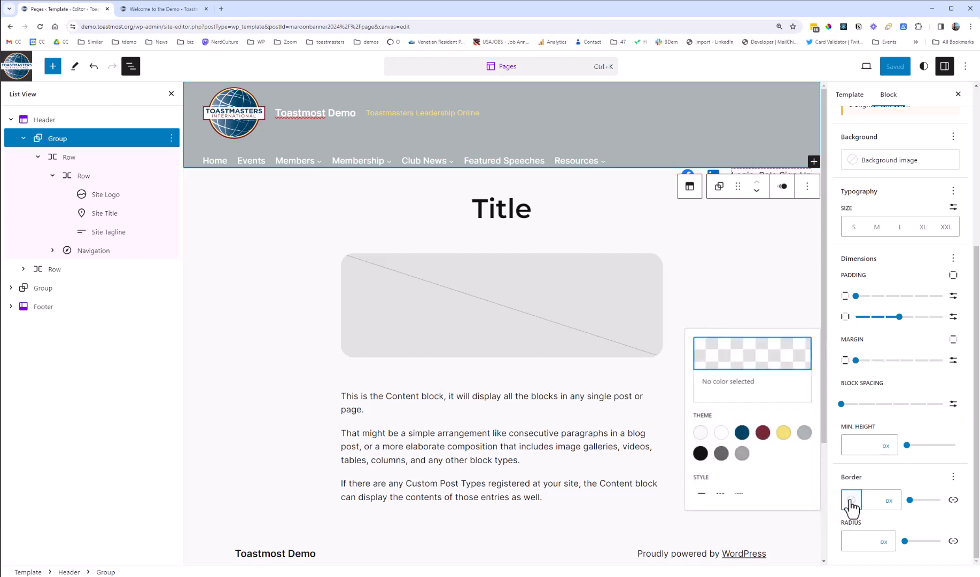
{"action": "left_click", "coordinate": [763, 432]}
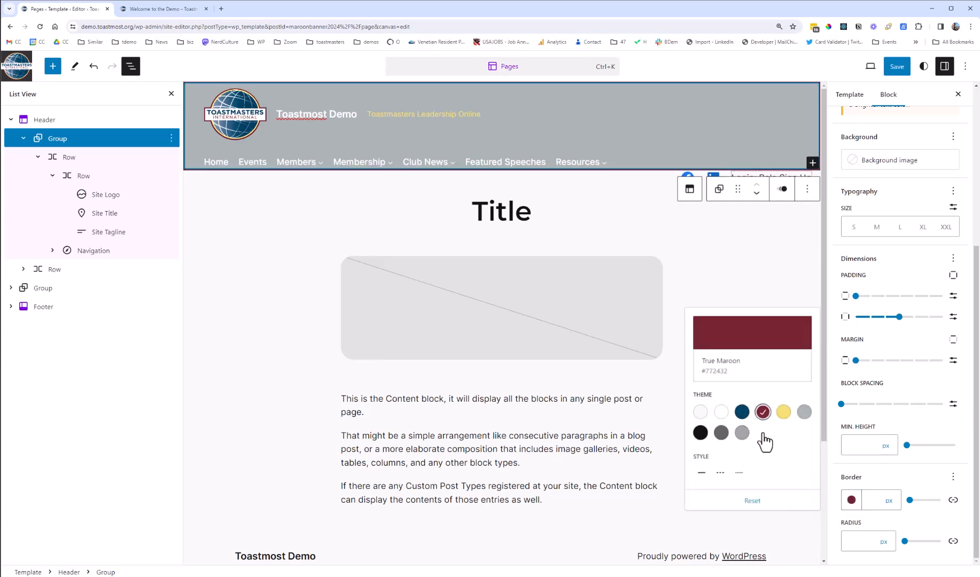
{"action": "left_click", "coordinate": [913, 501]}
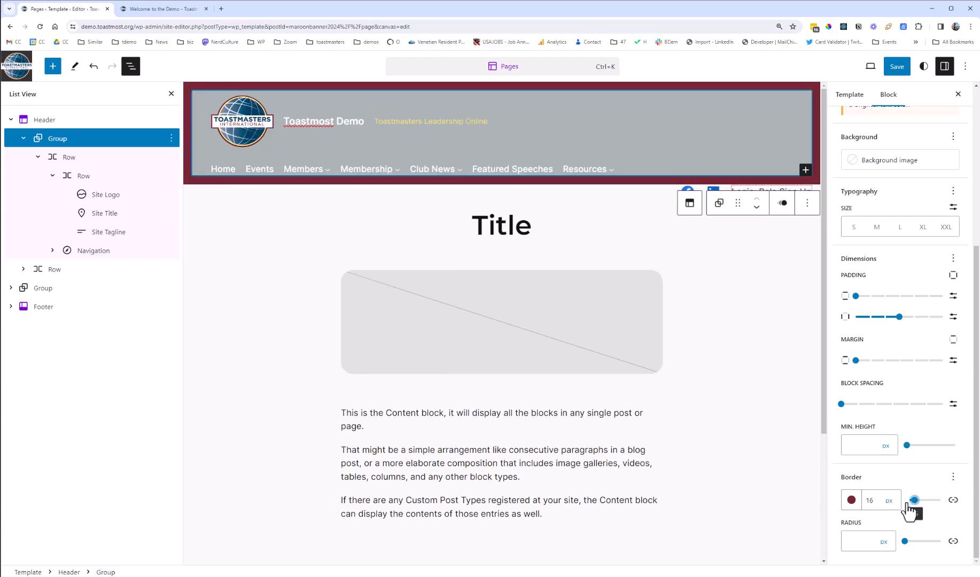
Save the Header template part with its new border and check it on the reloaded demo home page
{"action": "left_click", "coordinate": [899, 69]}
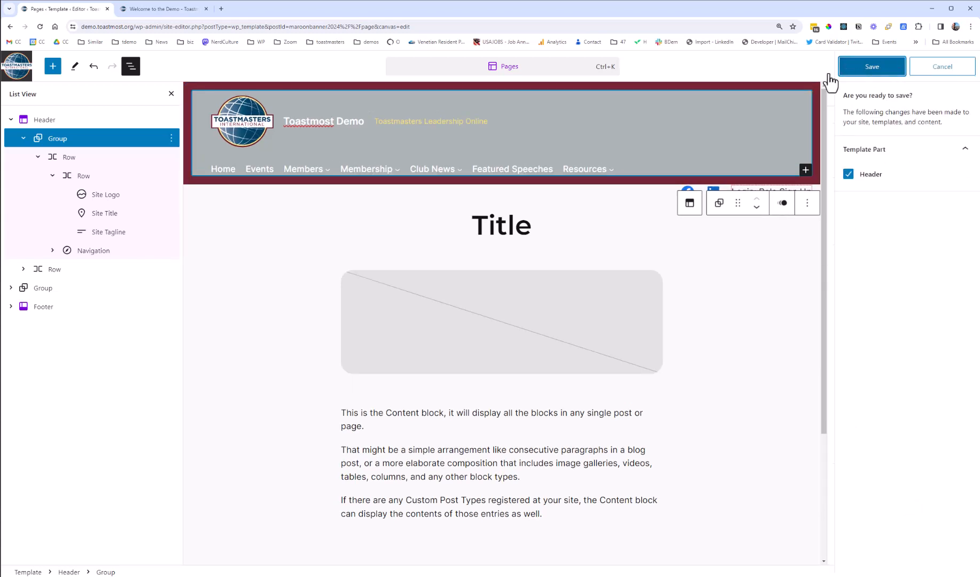
{"action": "left_click", "coordinate": [853, 66]}
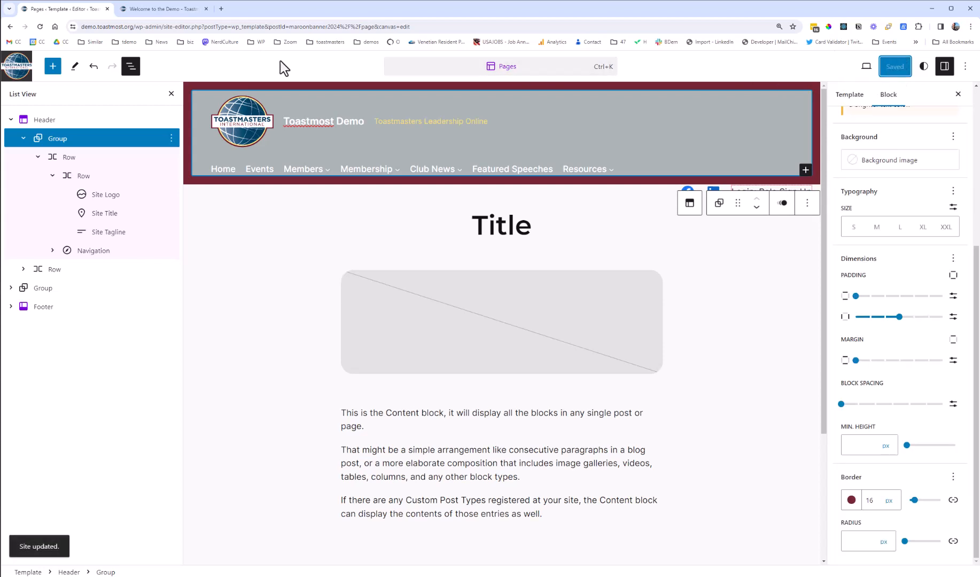
{"action": "left_click", "coordinate": [158, 9]}
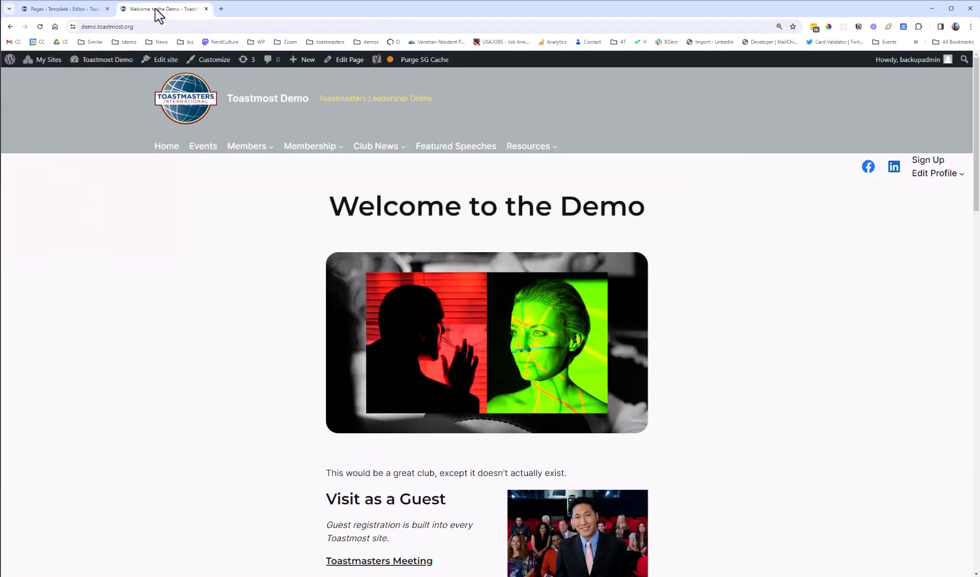
{"action": "left_click", "coordinate": [40, 29]}
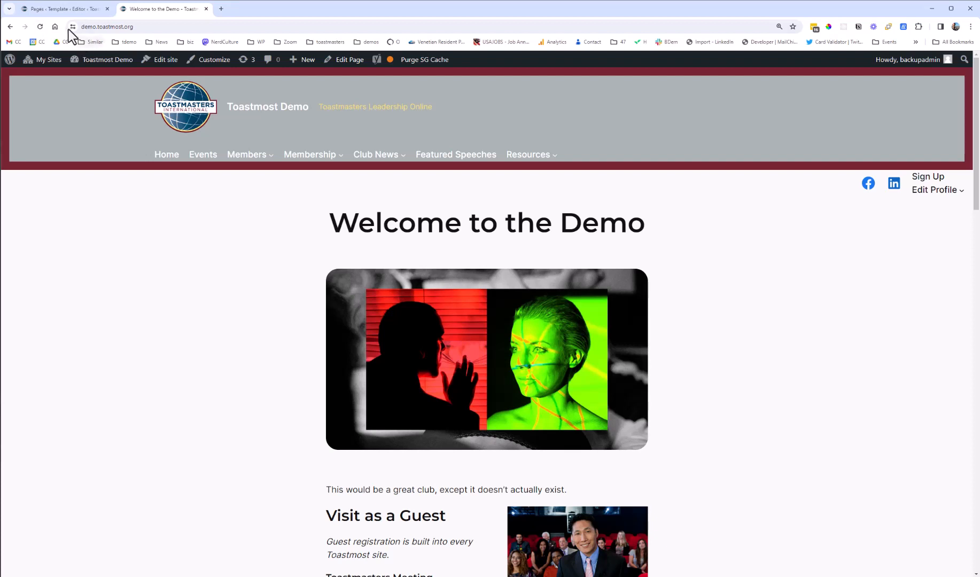
Back in the Pages template, change the header Group's background color to Loyal Blue
{"action": "left_click", "coordinate": [62, 12]}
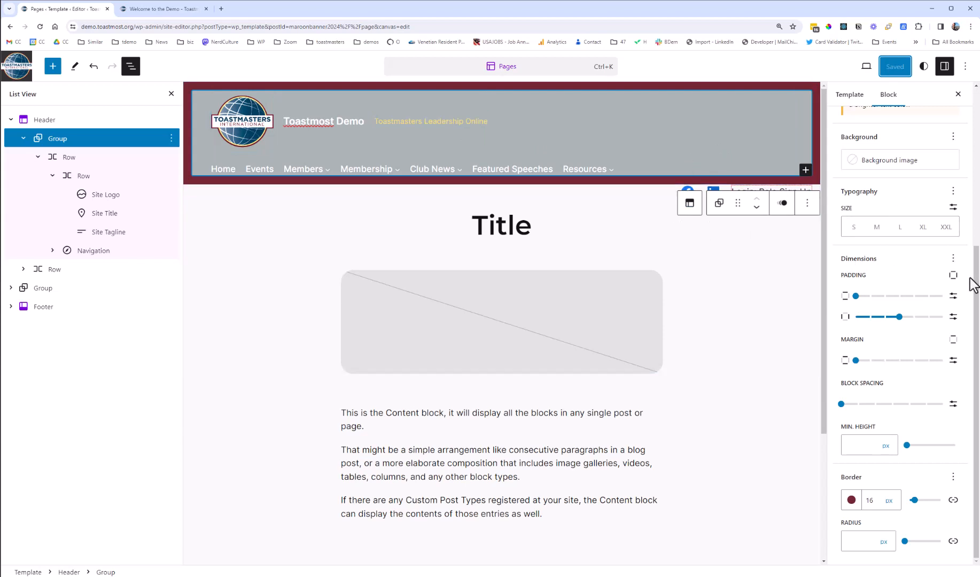
{"action": "left_click_drag", "start_coordinate": [974, 273], "coordinate": [957, 130]}
{"action": "left_click", "coordinate": [881, 256]}
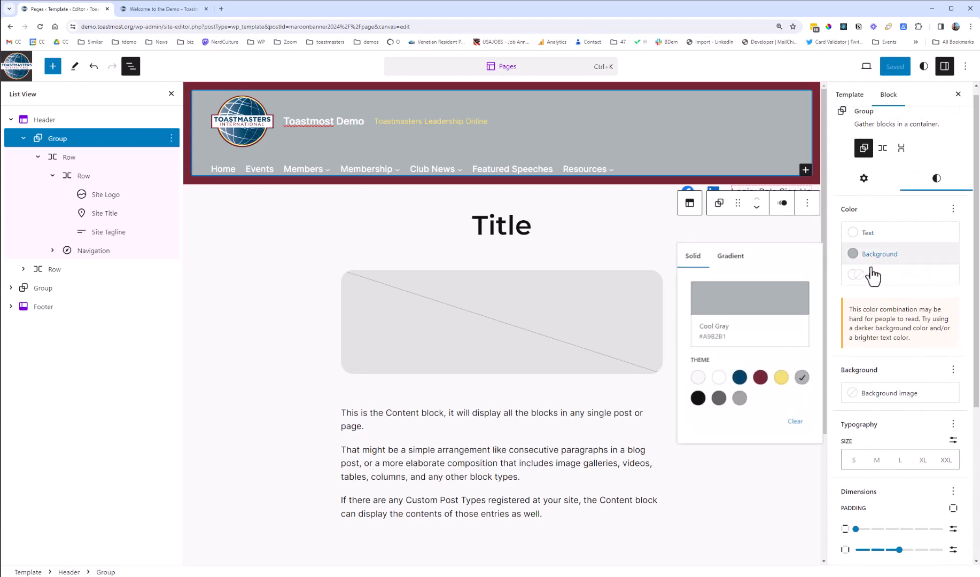
{"action": "left_click", "coordinate": [739, 377]}
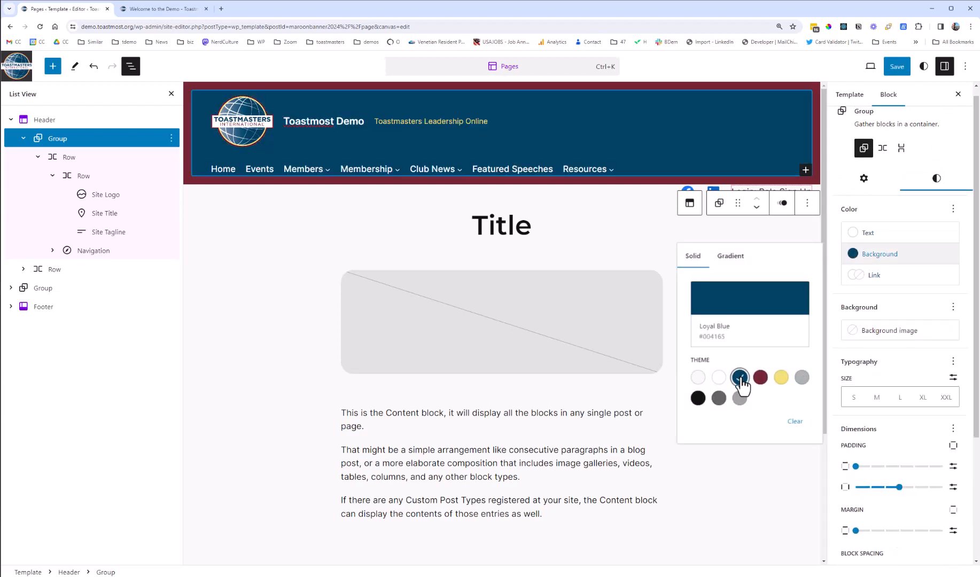
Save the header's new background color and check it on the reloaded demo home page before returning to the Pages template
{"action": "left_click", "coordinate": [892, 68]}
{"action": "left_click", "coordinate": [891, 68]}
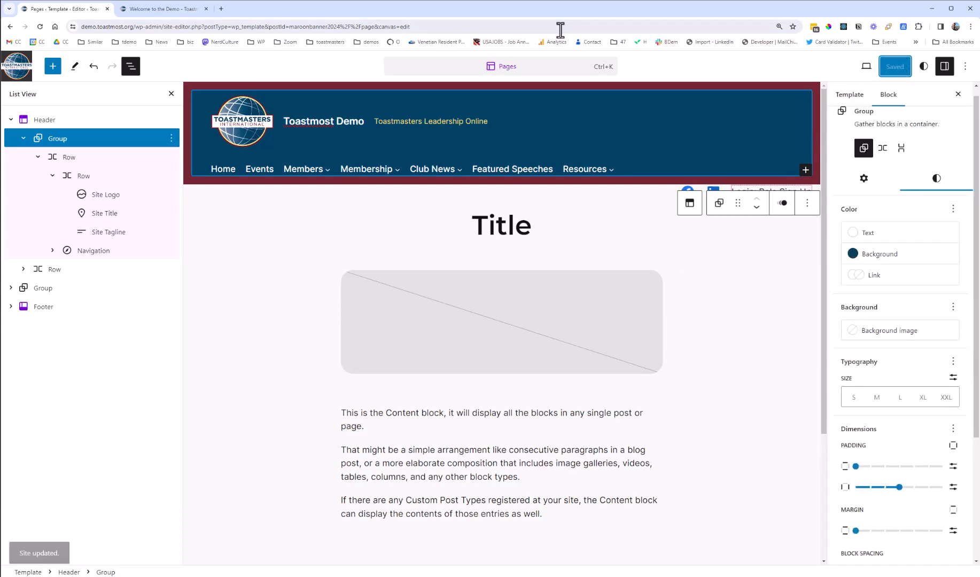
{"action": "left_click", "coordinate": [156, 8]}
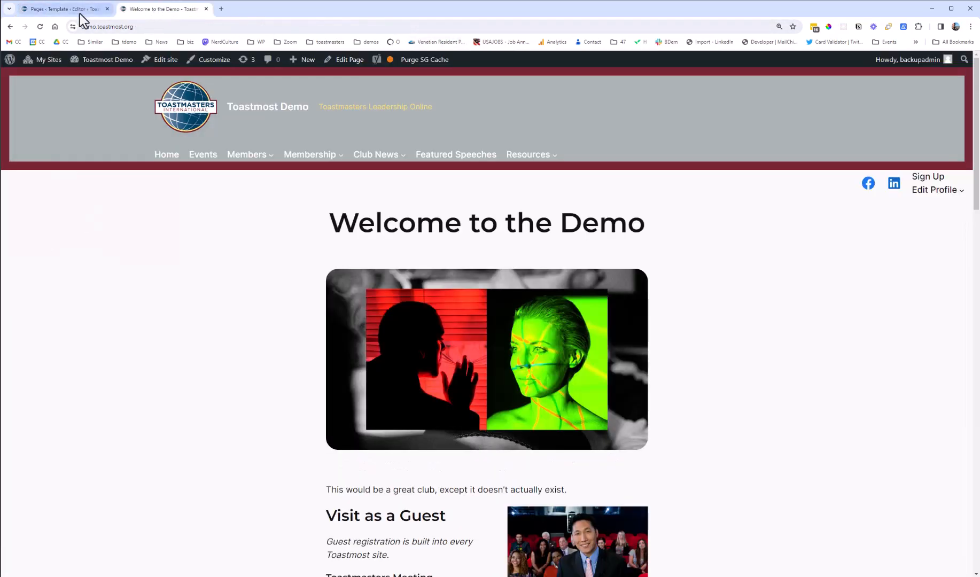
{"action": "left_click", "coordinate": [40, 26]}
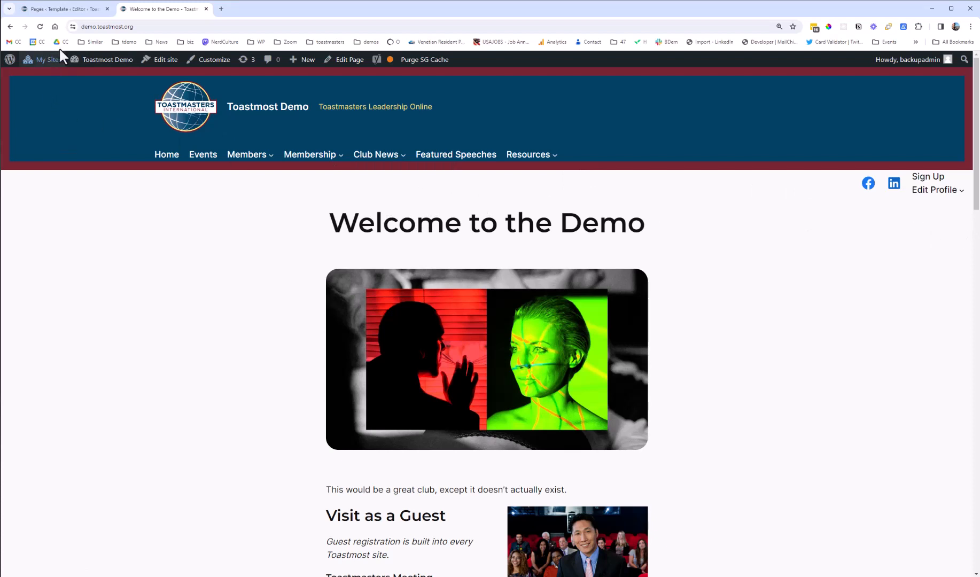
{"action": "left_click", "coordinate": [49, 10]}
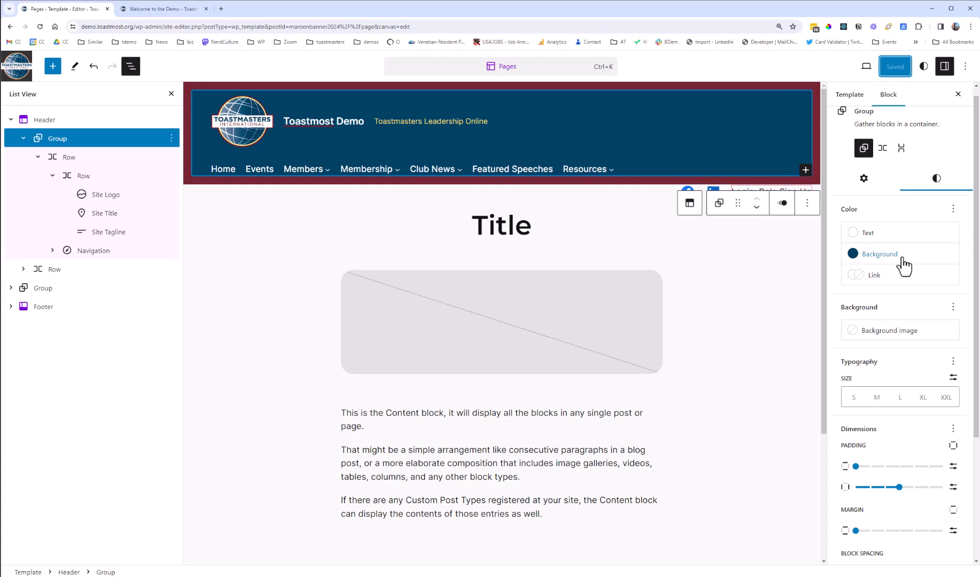
Try the Star Wars Empire Strikes Back picture from the Media Library as the header Group's background image
{"action": "left_click", "coordinate": [861, 331]}
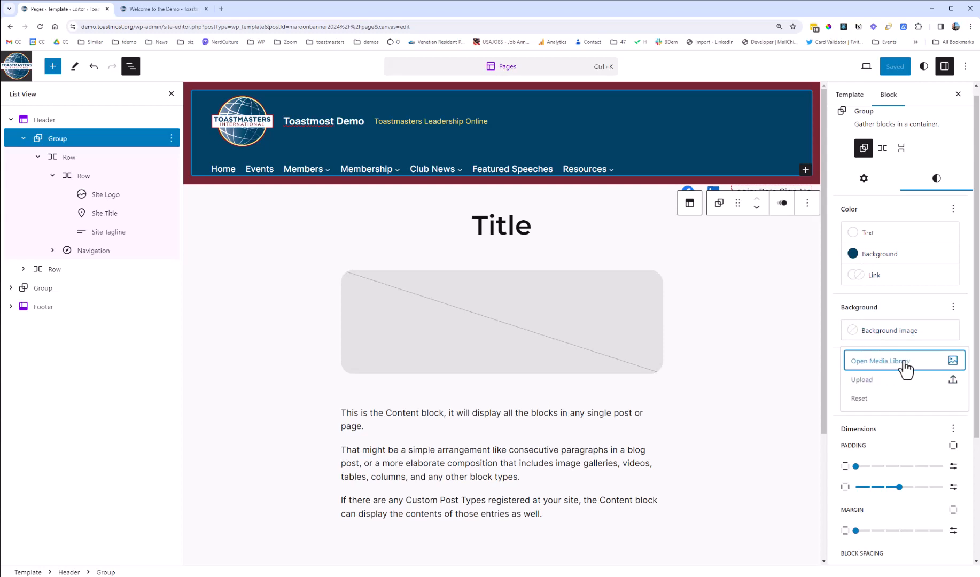
{"action": "left_click", "coordinate": [890, 363]}
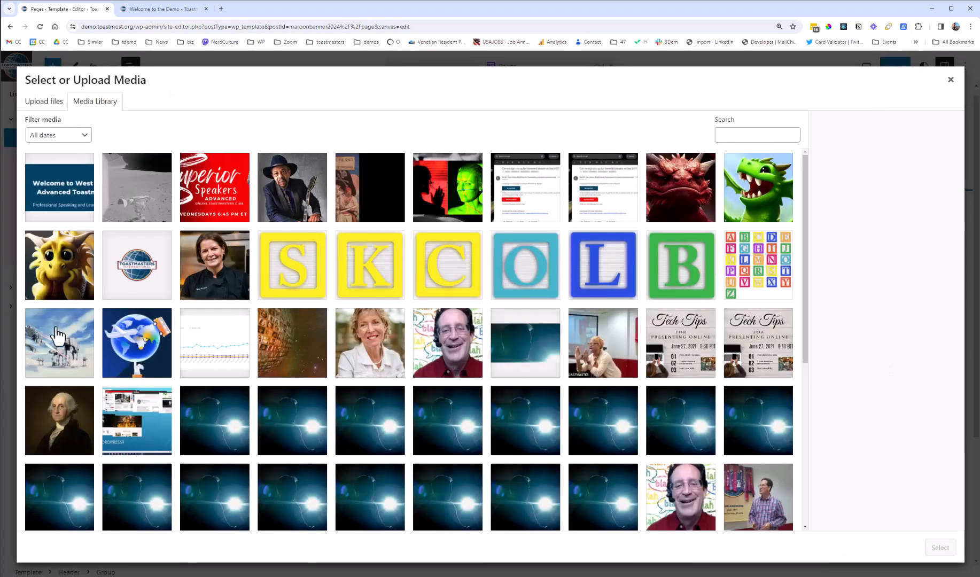
{"action": "left_click", "coordinate": [61, 332]}
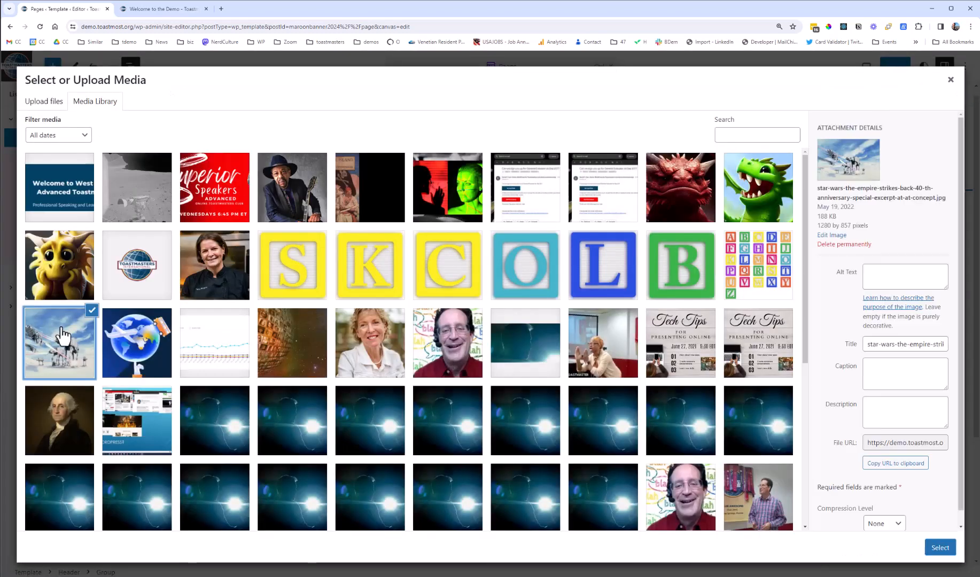
{"action": "left_click", "coordinate": [936, 551]}
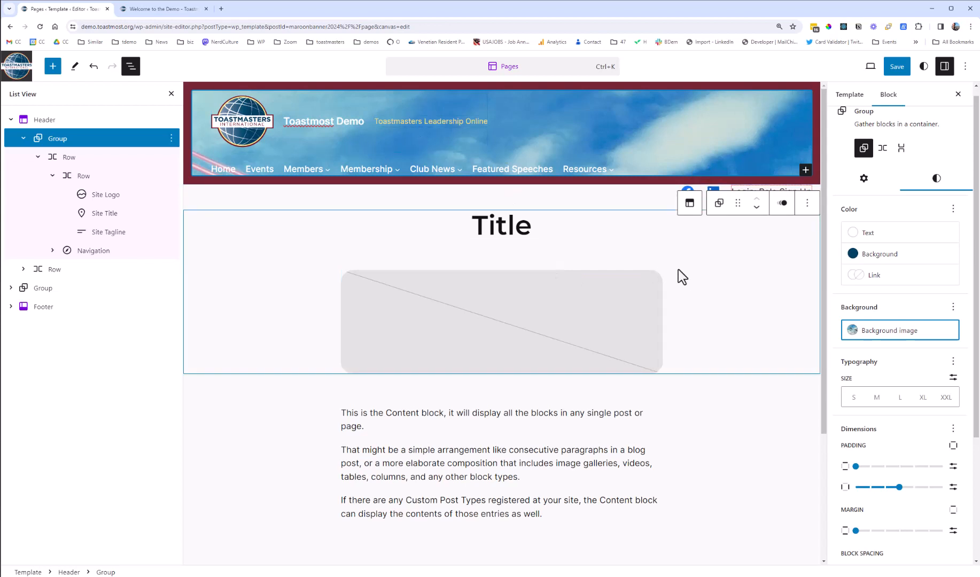
Try public-speaking-3956908_1920-15.jpg as the header Group's background image, then reset the background image
{"action": "left_click", "coordinate": [865, 336]}
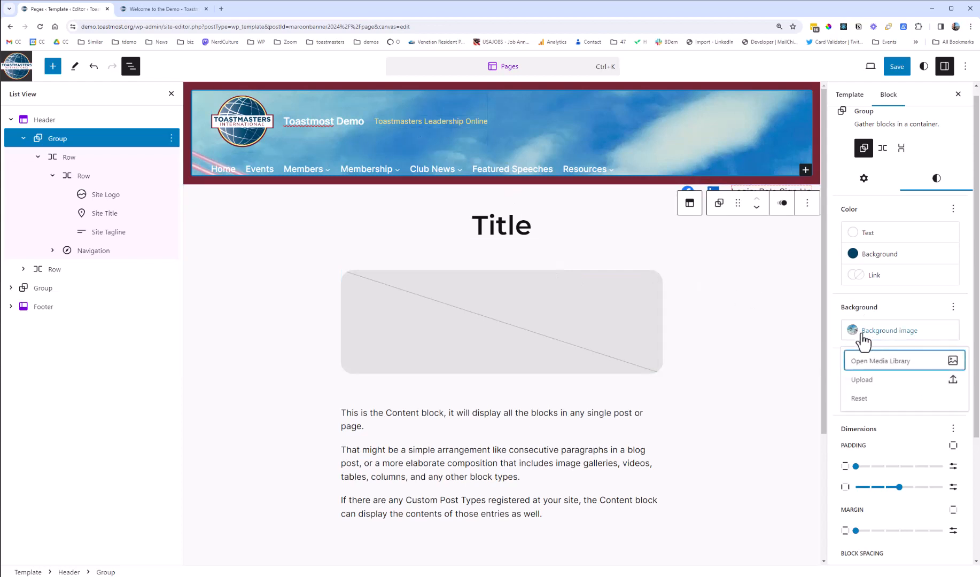
{"action": "left_click", "coordinate": [871, 371]}
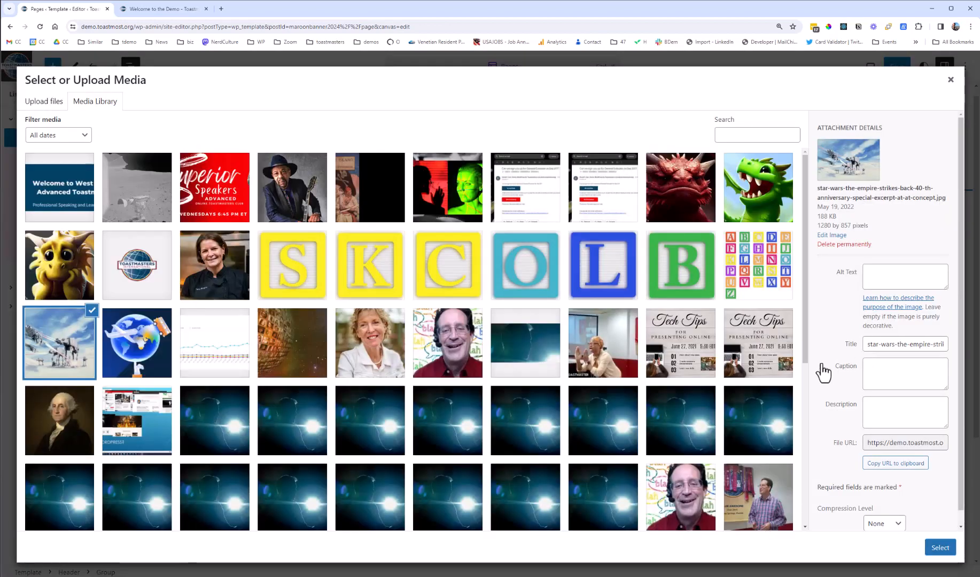
{"action": "left_click", "coordinate": [231, 436]}
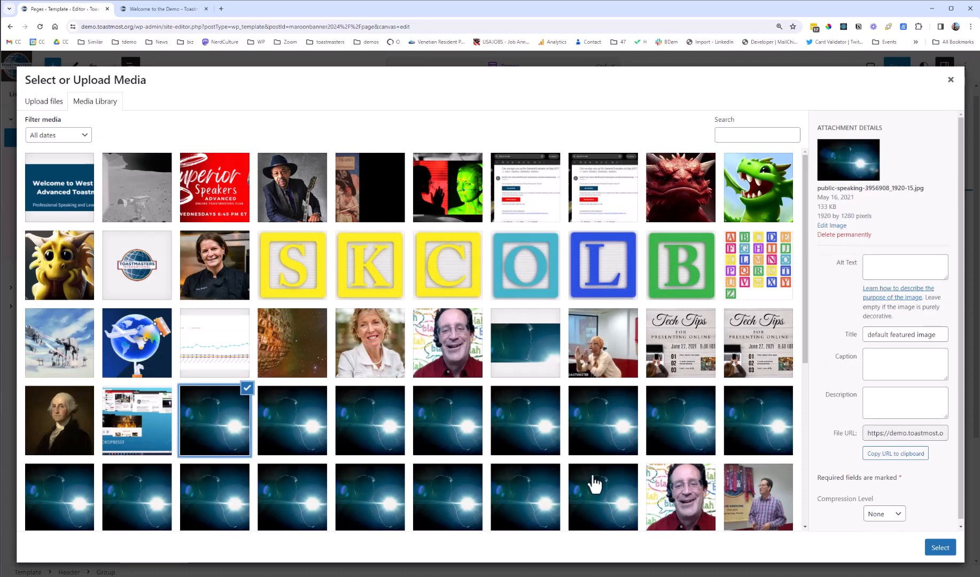
{"action": "left_click", "coordinate": [940, 548]}
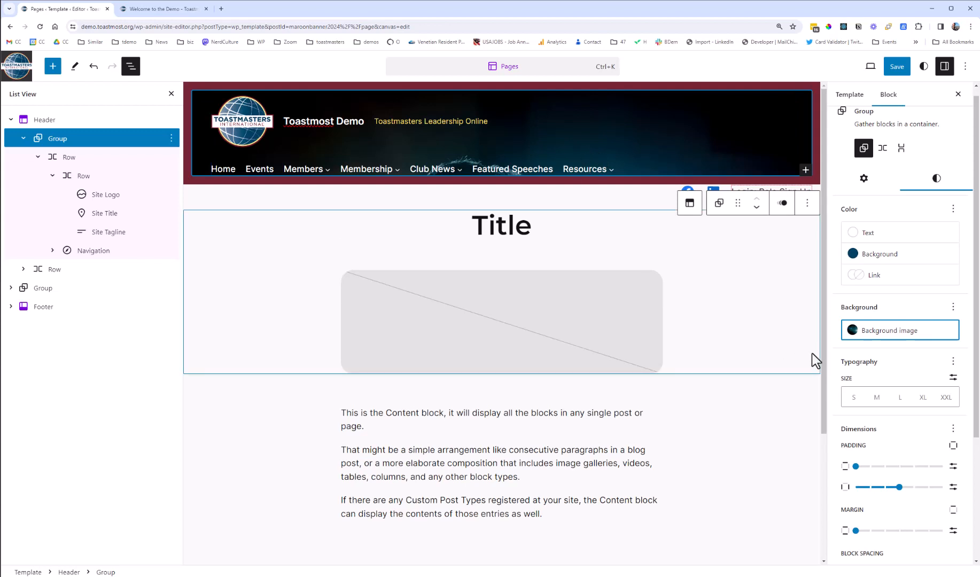
{"action": "left_click", "coordinate": [854, 332]}
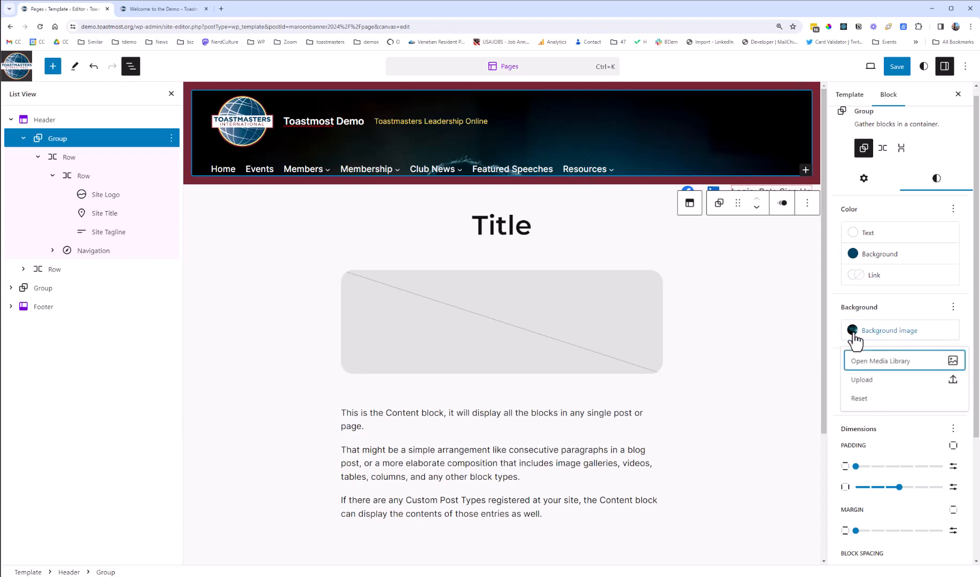
{"action": "left_click", "coordinate": [859, 398]}
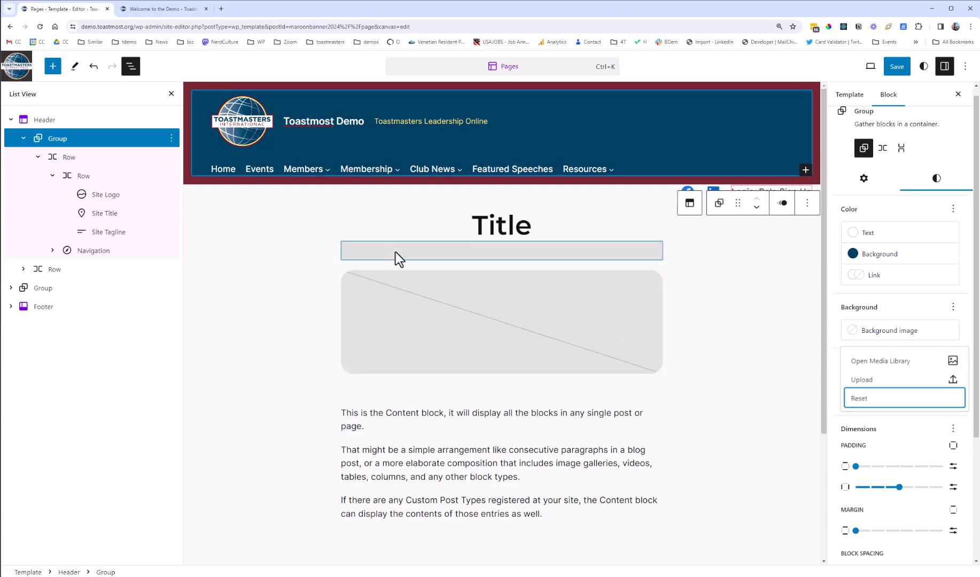
Set the Title block's vertical and horizontal padding to 2 and its vertical margin to 2
{"action": "left_click", "coordinate": [467, 229]}
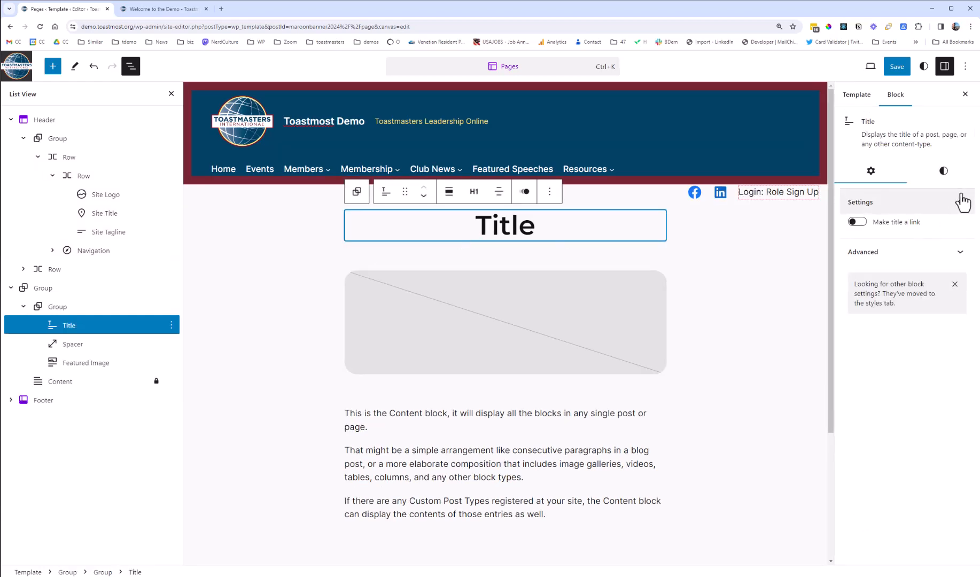
{"action": "left_click", "coordinate": [944, 172]}
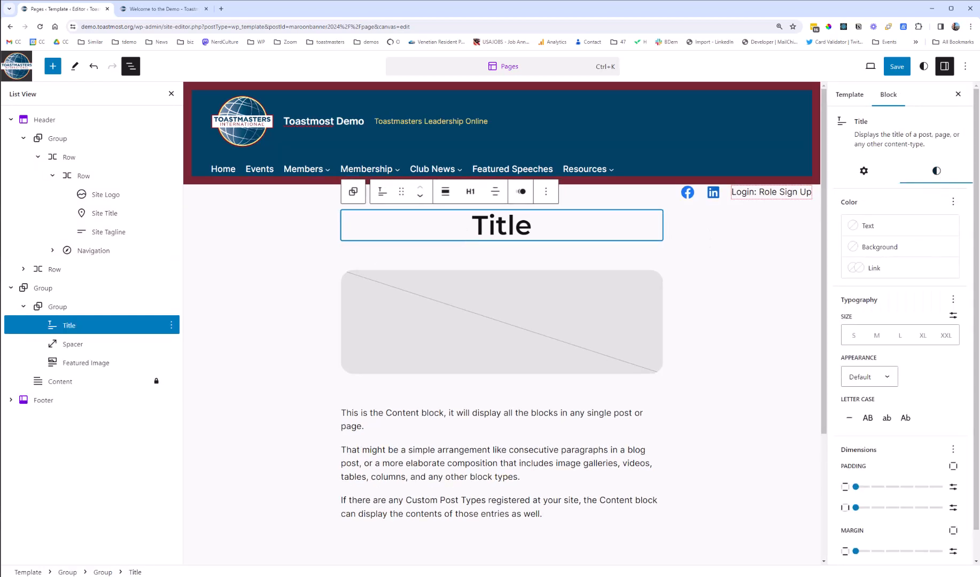
{"action": "left_click", "coordinate": [881, 486]}
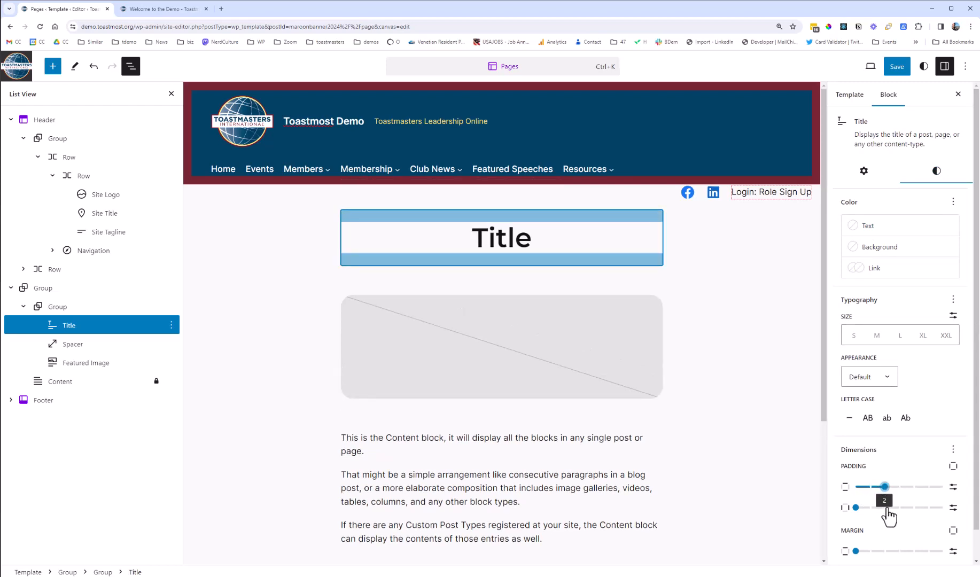
{"action": "left_click", "coordinate": [884, 508]}
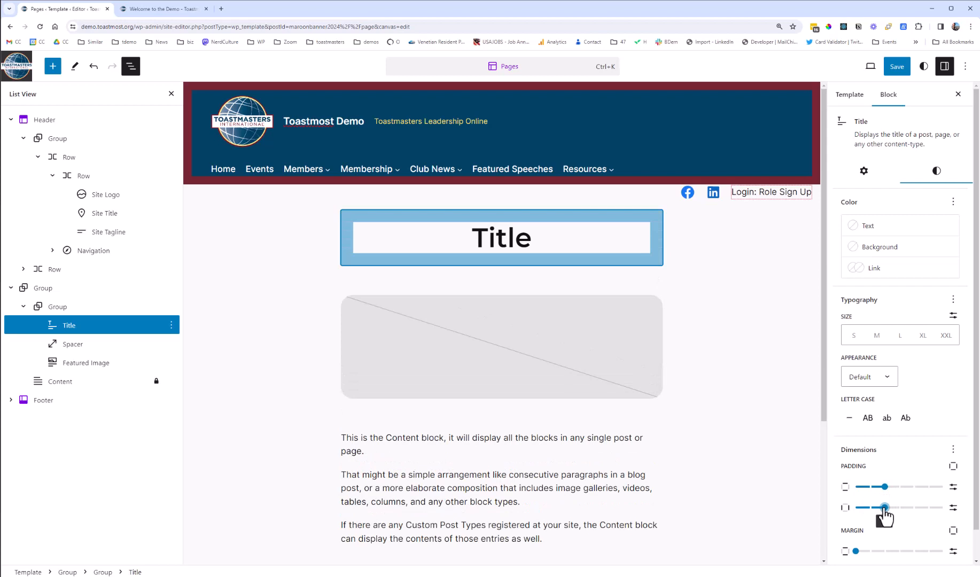
{"action": "left_click", "coordinate": [884, 552]}
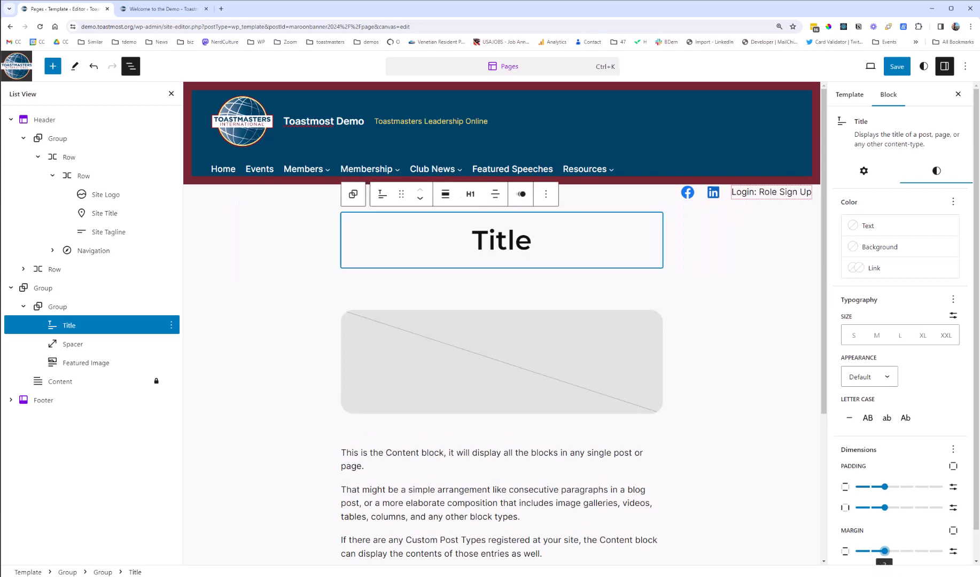
{"action": "left_click_drag", "start_coordinate": [976, 500], "coordinate": [976, 551]}
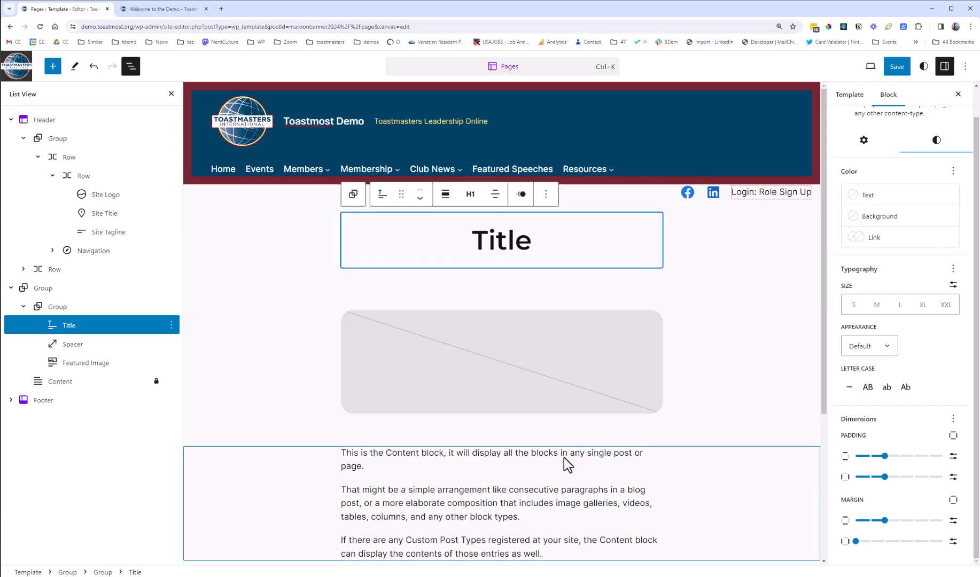
Set the Content block's minimum height to 800 px
{"action": "left_click", "coordinate": [531, 497]}
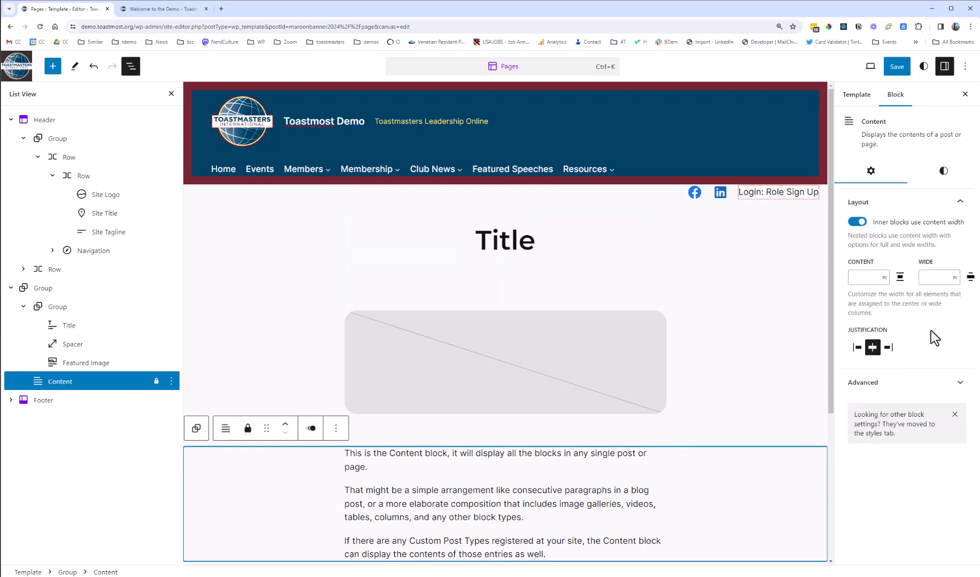
{"action": "left_click", "coordinate": [943, 171]}
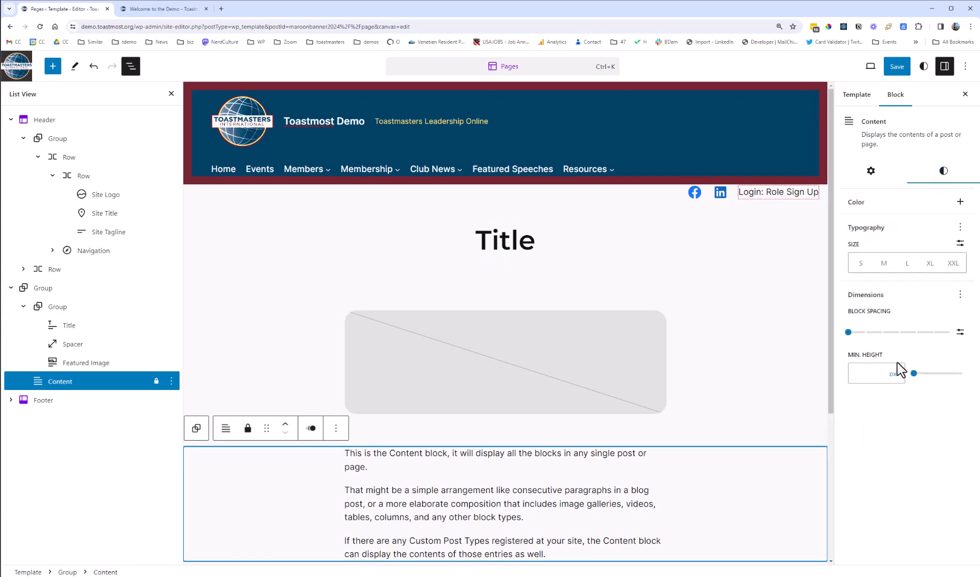
{"action": "left_click", "coordinate": [861, 374]}
{"action": "type", "text": "00"}
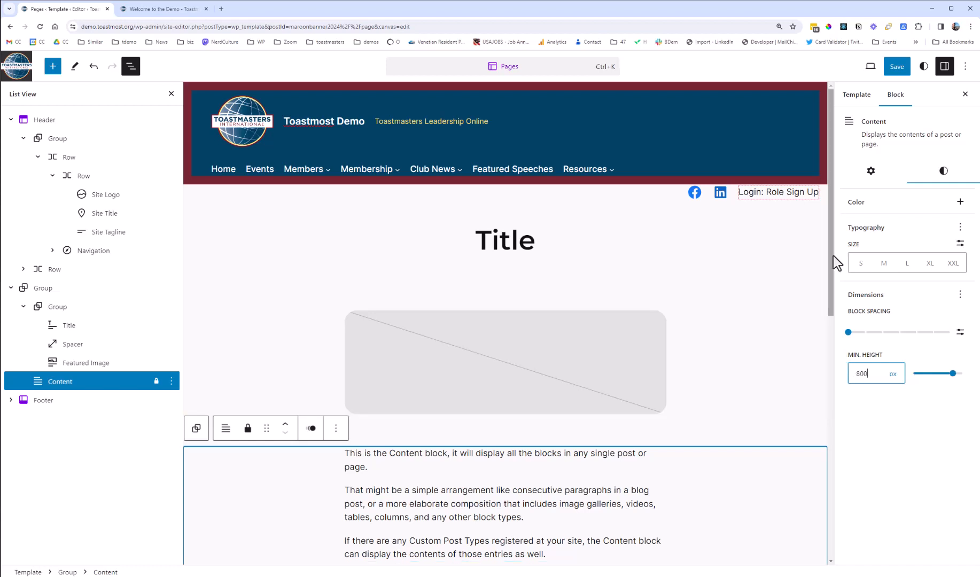
{"action": "mouse_move", "coordinate": [832, 256]}
{"action": "left_mouse_down"}
{"action": "mouse_move", "coordinate": [813, 496]}
{"action": "mouse_move", "coordinate": [840, 306]}
{"action": "mouse_move", "coordinate": [831, 288]}
{"action": "mouse_move", "coordinate": [799, 516]}
{"action": "mouse_move", "coordinate": [830, 246]}
{"action": "left_mouse_up"}
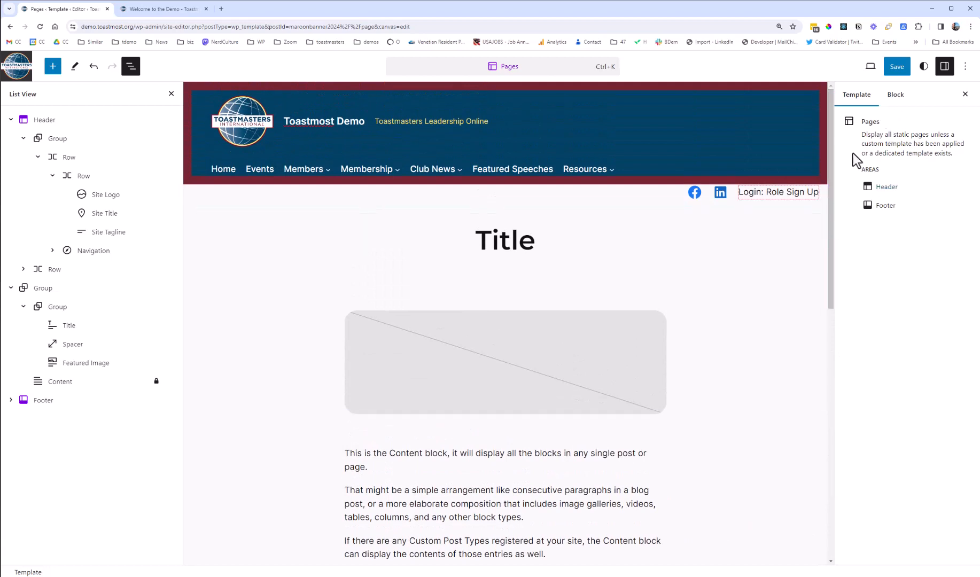
Try a black and orange duotone filter on the Featured Image block
{"action": "left_click", "coordinate": [565, 356]}
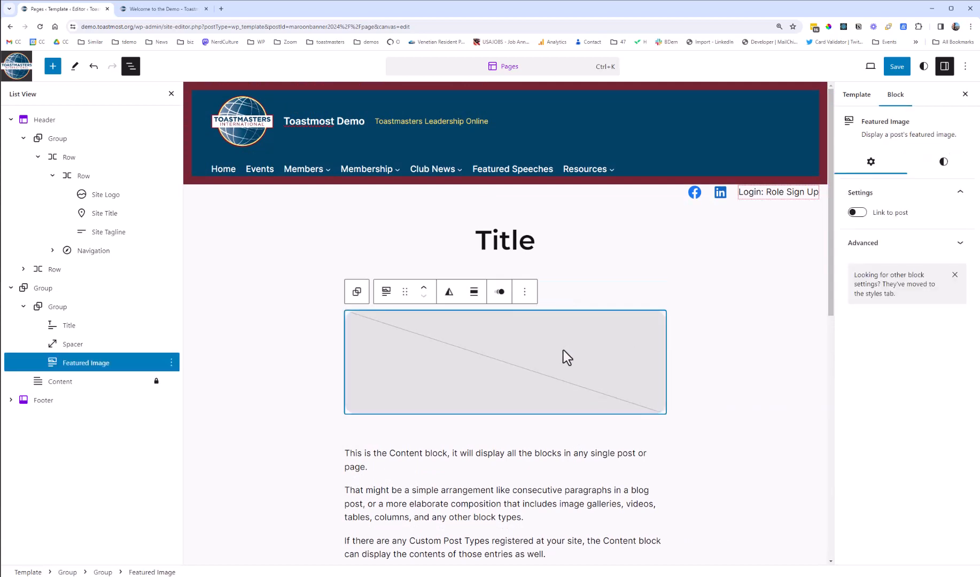
{"action": "left_click", "coordinate": [946, 166]}
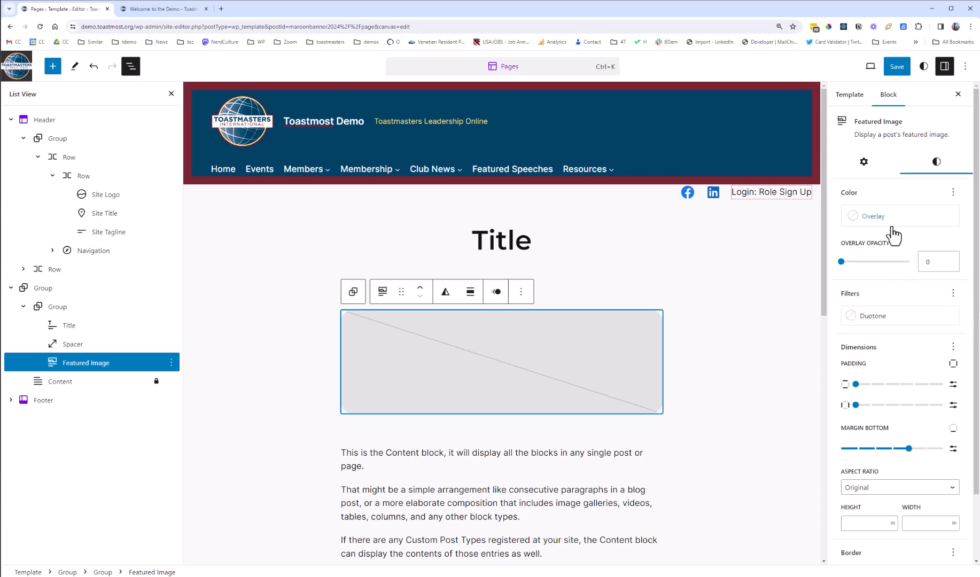
{"action": "left_click", "coordinate": [876, 318]}
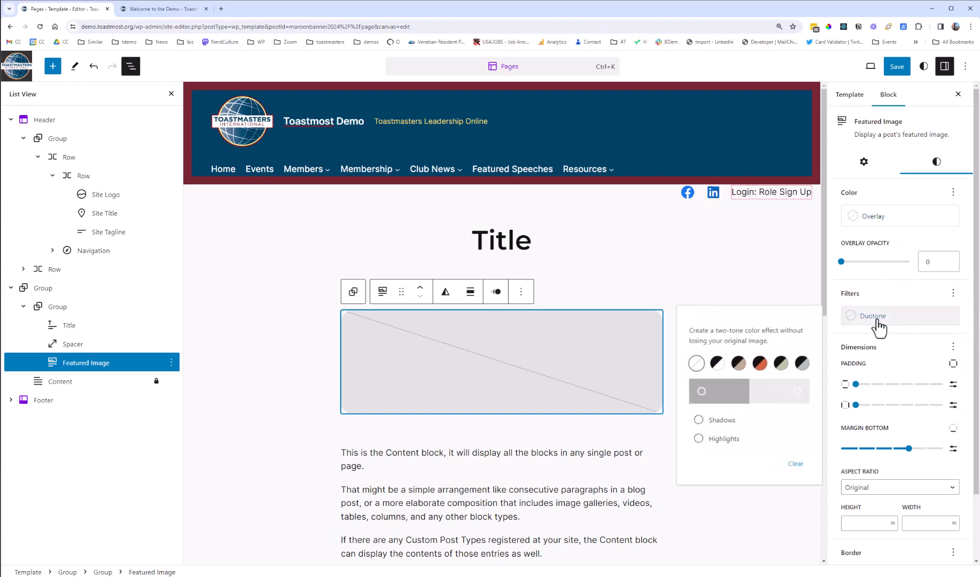
{"action": "left_click", "coordinate": [760, 365]}
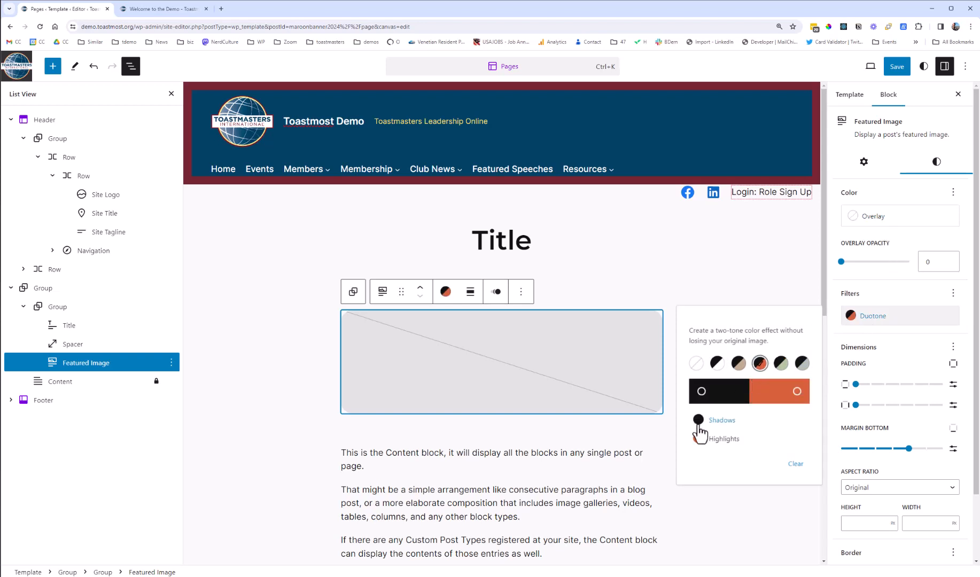
Save the Pages template and check the featured image and title on the reloaded demo home page before returning to the editor
{"action": "left_click", "coordinate": [895, 68]}
{"action": "left_click", "coordinate": [878, 66]}
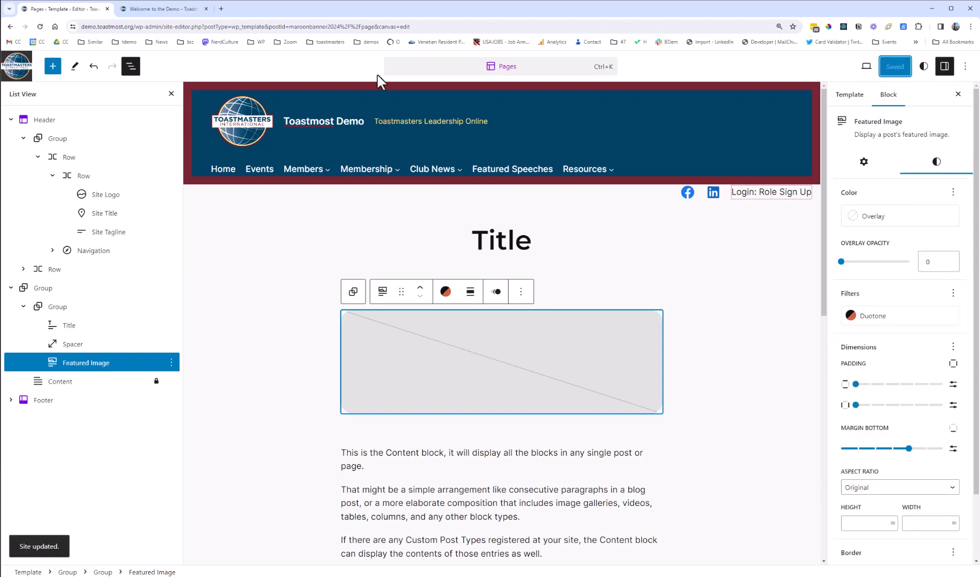
{"action": "left_click", "coordinate": [165, 11]}
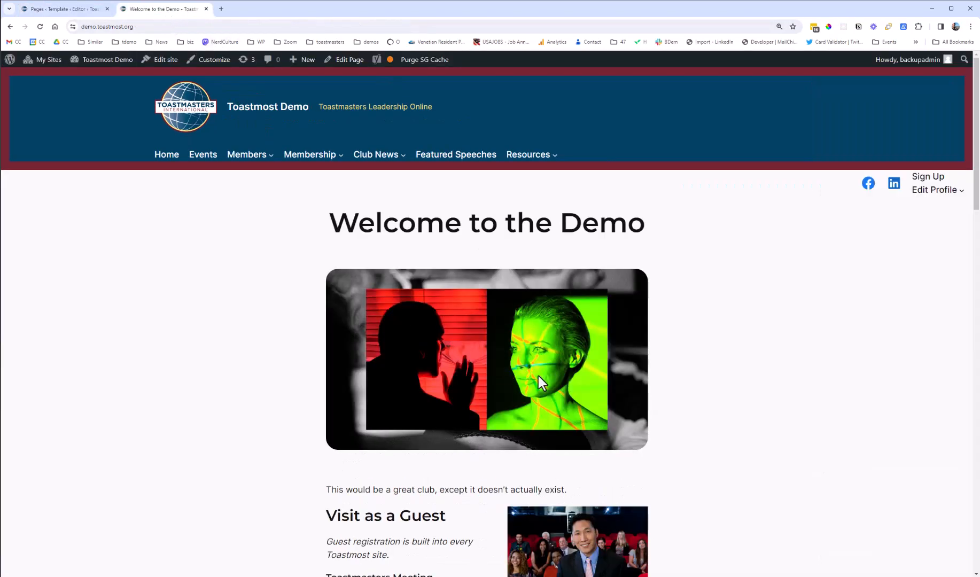
{"action": "left_click", "coordinate": [40, 27]}
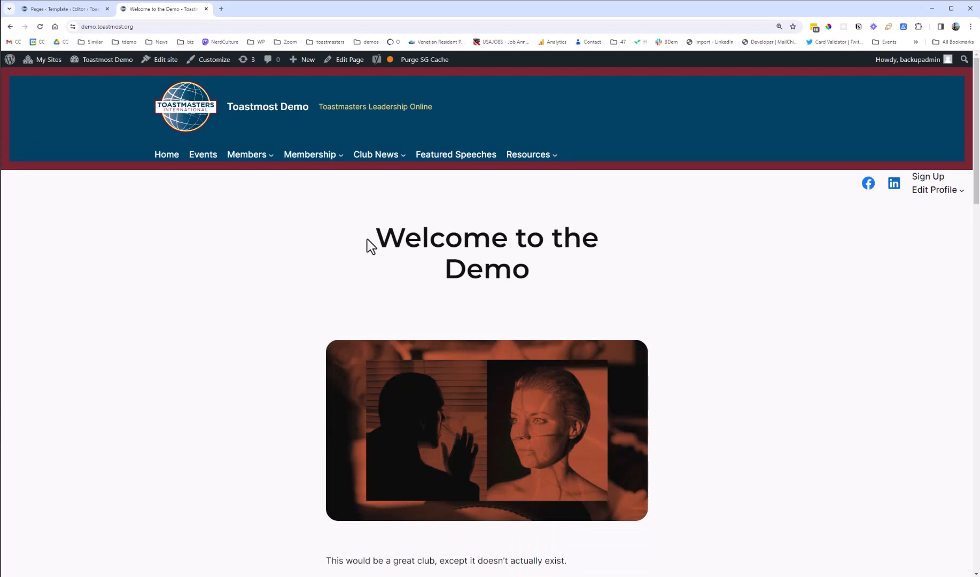
{"action": "left_click", "coordinate": [56, 10]}
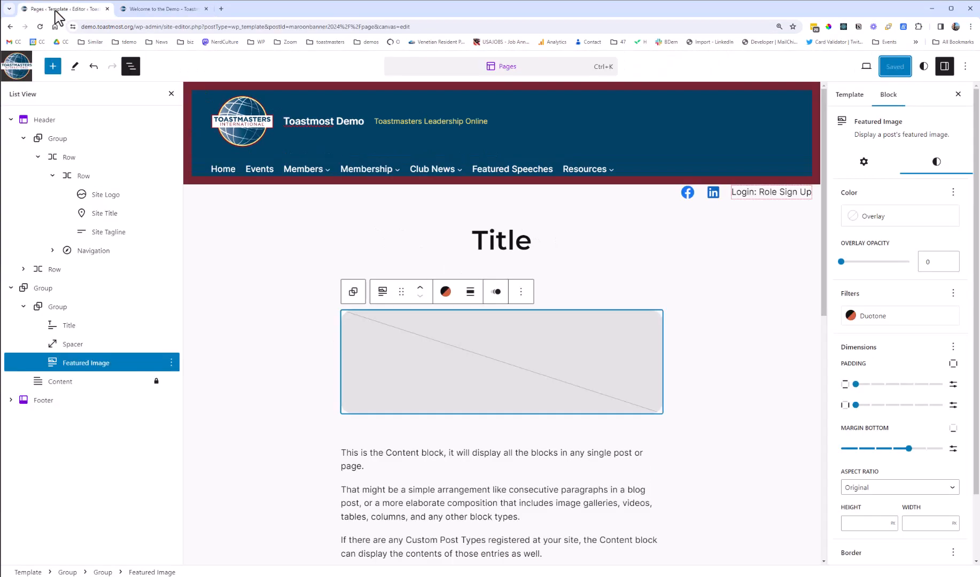
Clear the duotone filter from the Featured Image block
{"action": "left_click", "coordinate": [878, 322]}
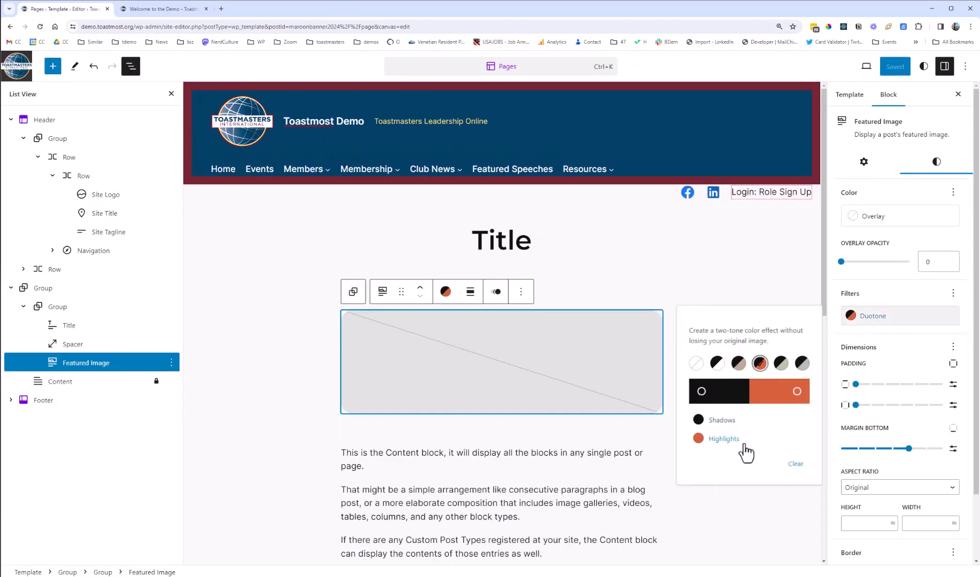
{"action": "left_click", "coordinate": [793, 464]}
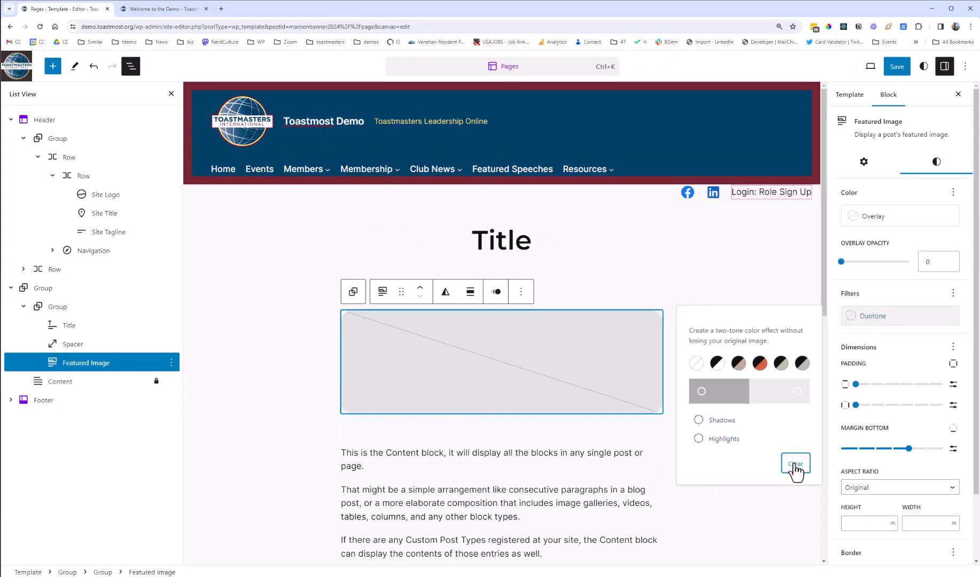
{"action": "left_click", "coordinate": [729, 272]}
Give the Featured Image block a Loyal Blue (#004165) overlay with an opacity of 50
{"action": "left_click", "coordinate": [622, 358]}
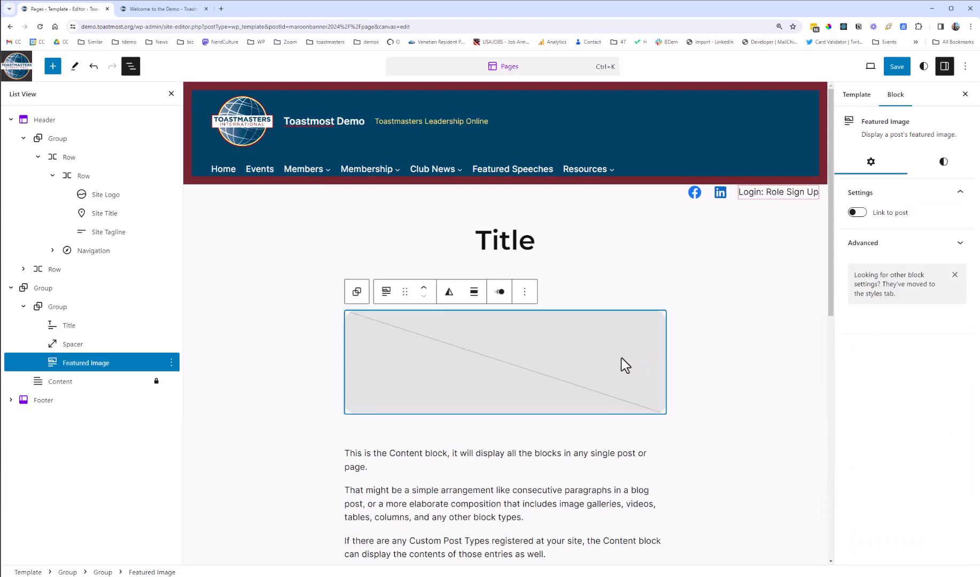
{"action": "left_click", "coordinate": [942, 163]}
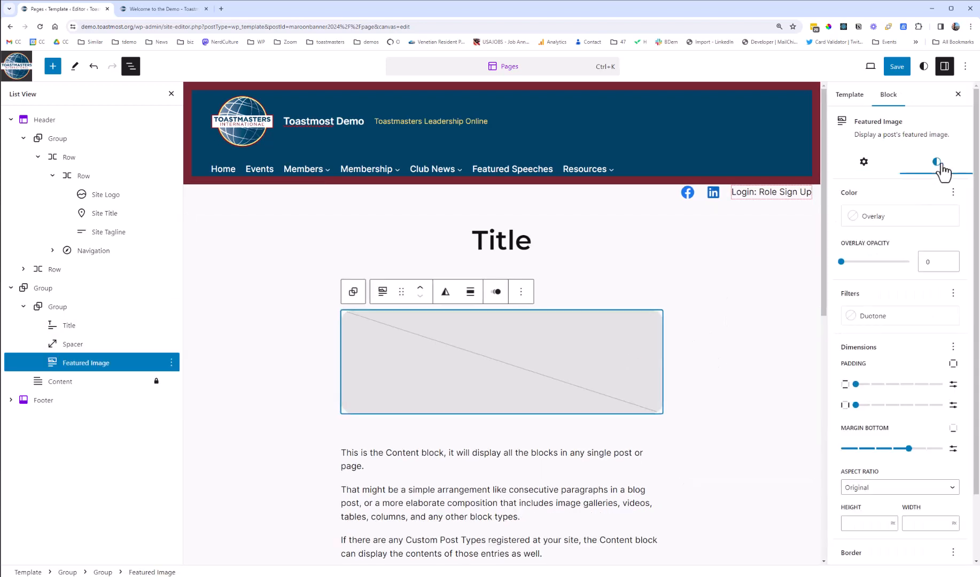
{"action": "left_click", "coordinate": [911, 318]}
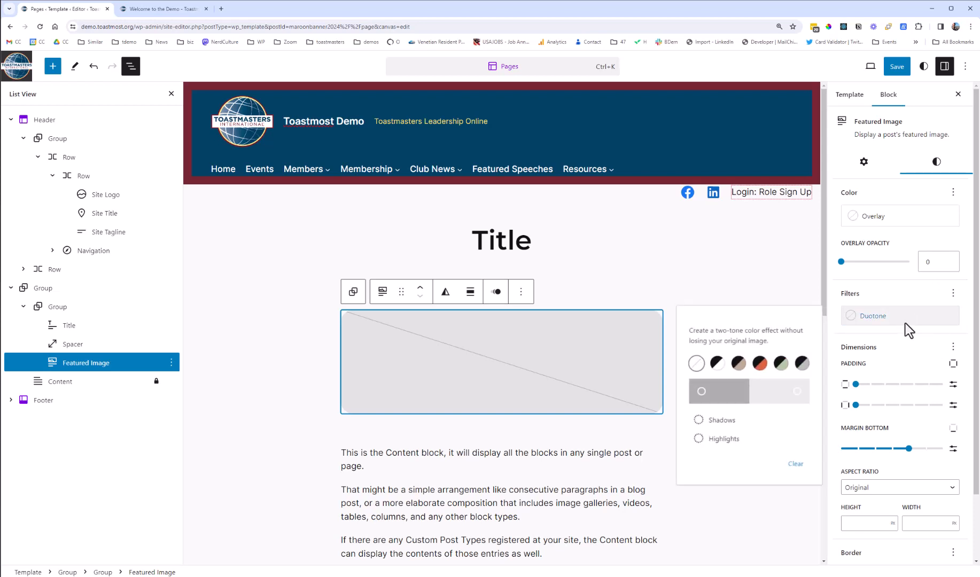
{"action": "left_click", "coordinate": [893, 287]}
{"action": "left_click", "coordinate": [866, 220]}
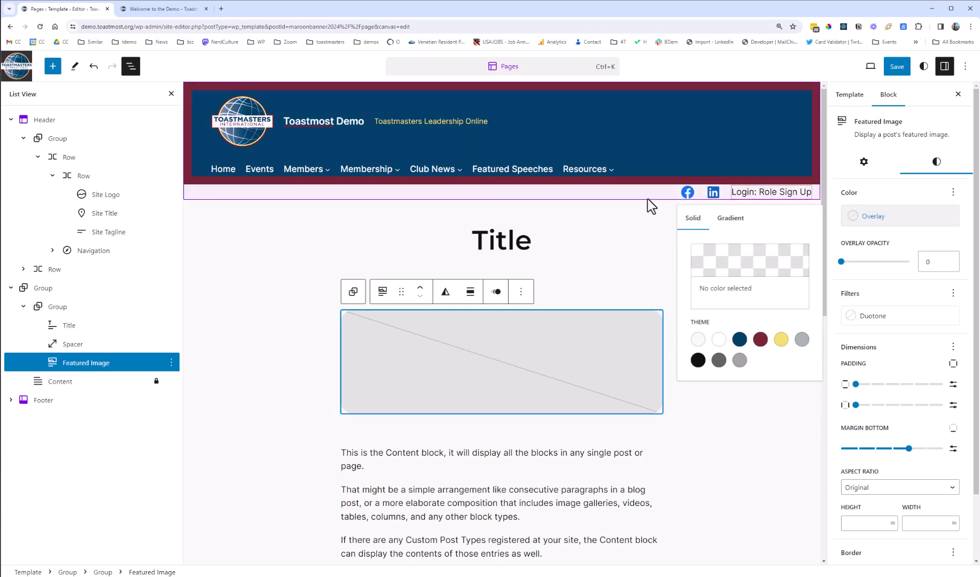
{"action": "left_click", "coordinate": [742, 343]}
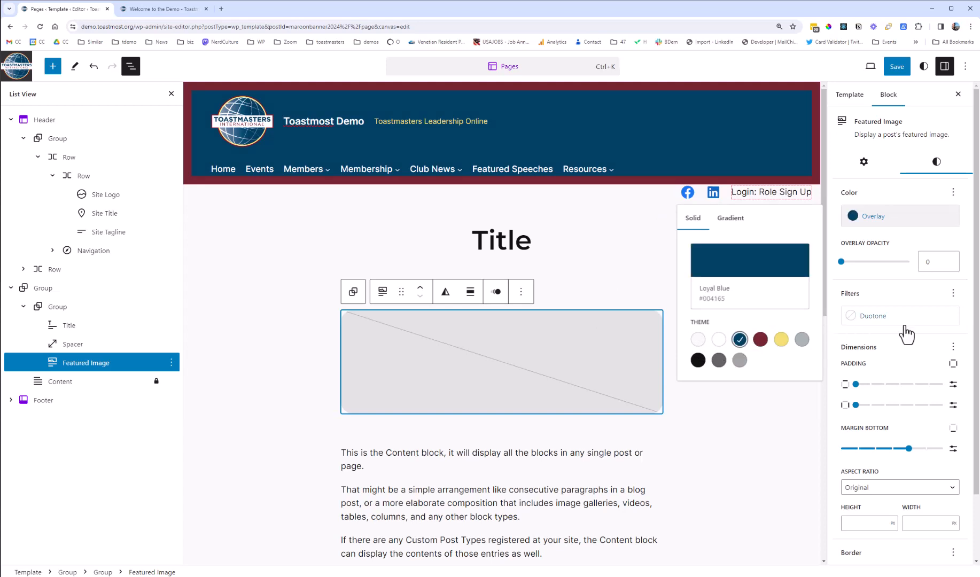
{"action": "left_click", "coordinate": [936, 266]}
{"action": "left_click_drag", "start_coordinate": [922, 263], "coordinate": [932, 263]}
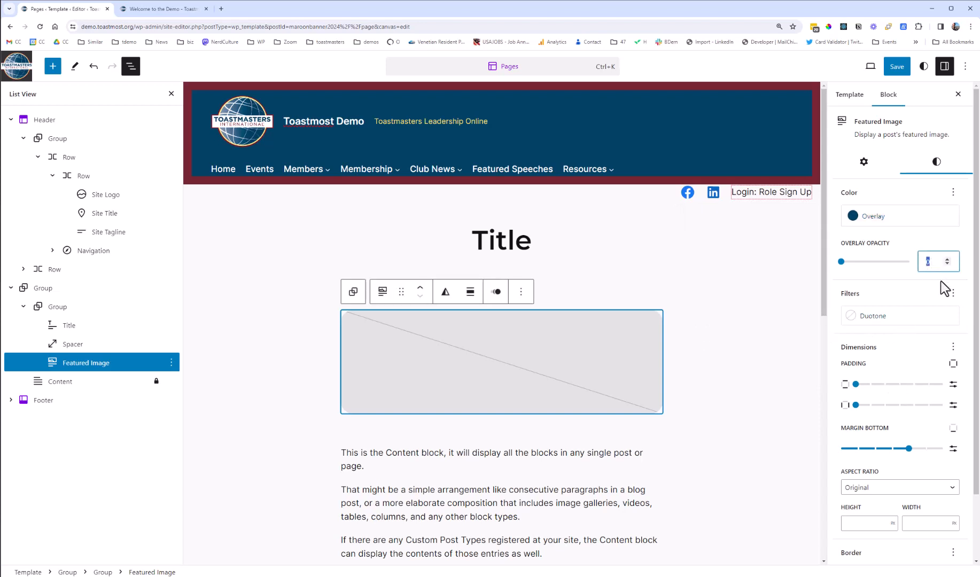
{"action": "type", "text": "50"}
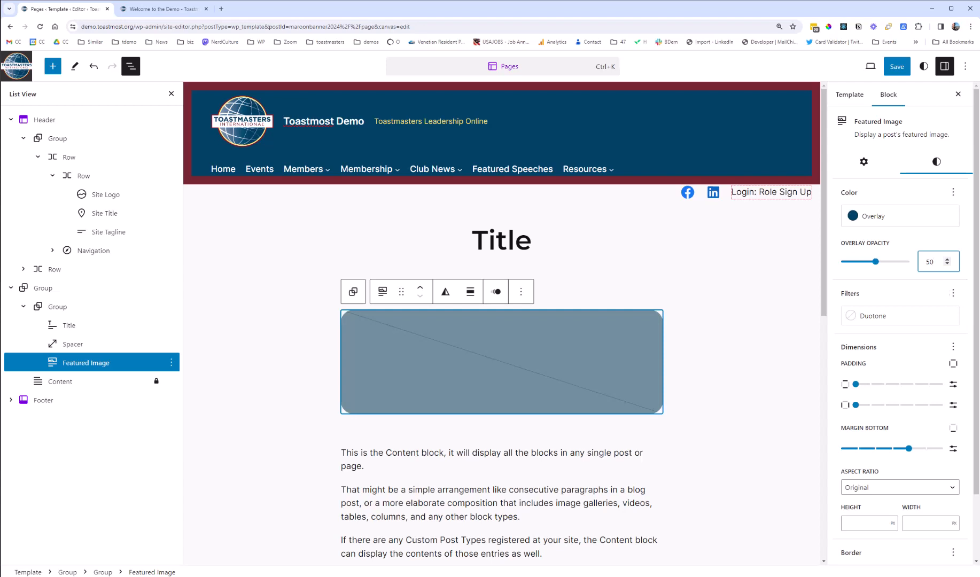
Save the blue featured image overlay and check it on the reloaded demo home page before returning to the Pages template
{"action": "left_click", "coordinate": [896, 70]}
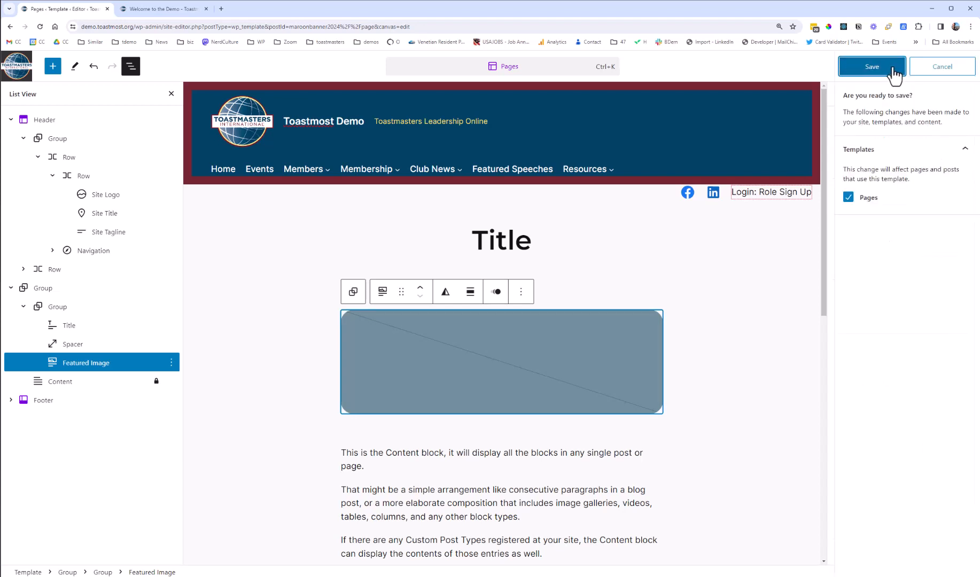
{"action": "left_click", "coordinate": [896, 72]}
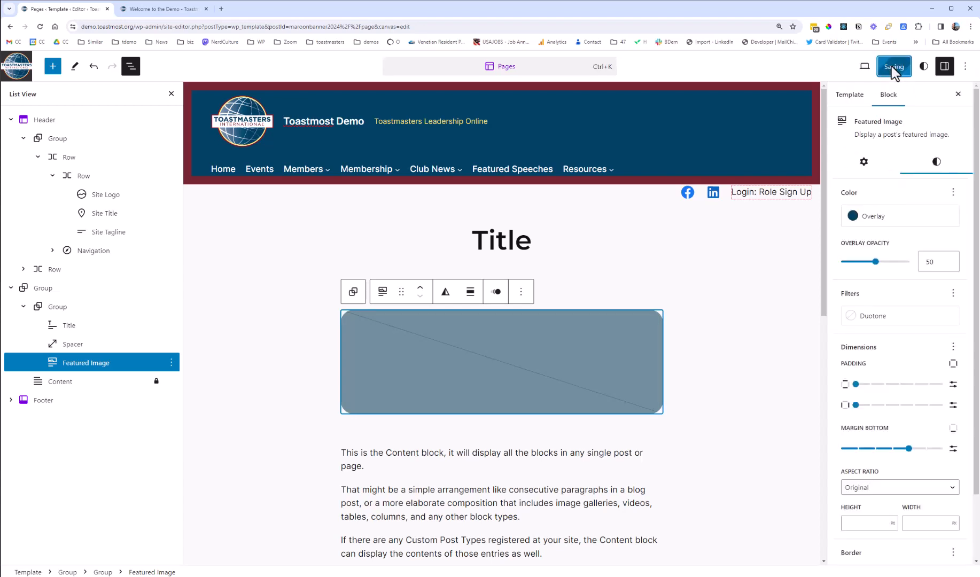
{"action": "left_click", "coordinate": [159, 6]}
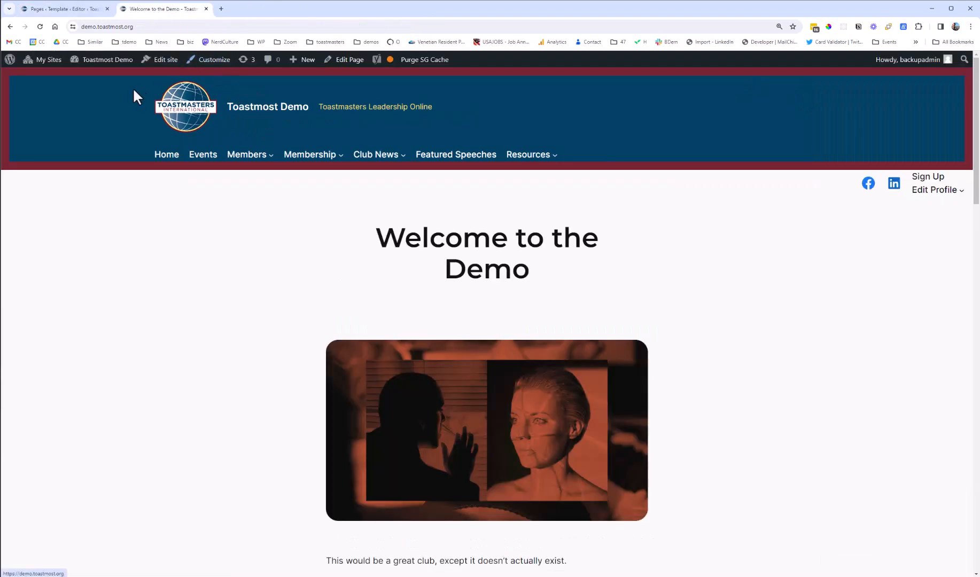
{"action": "left_click", "coordinate": [40, 27]}
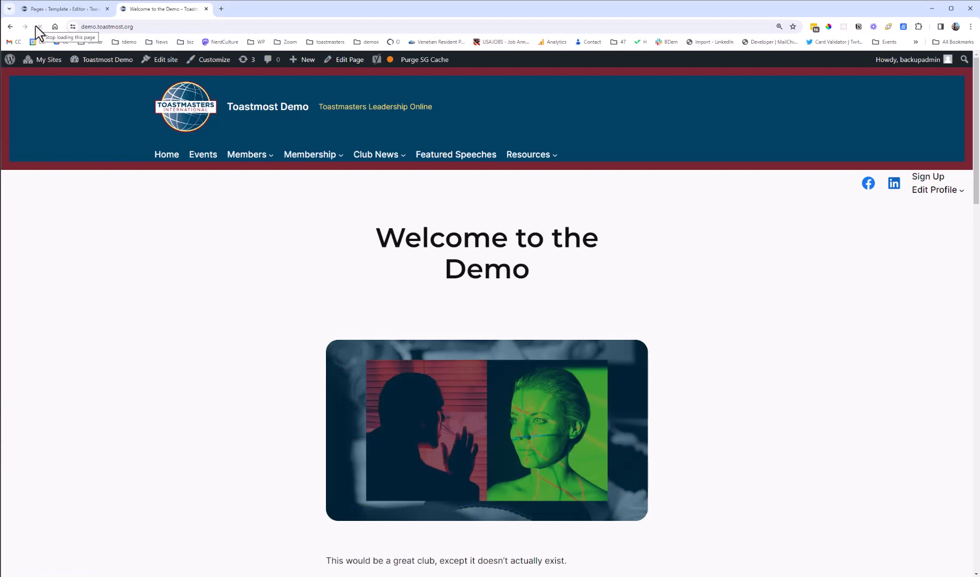
{"action": "left_click", "coordinate": [63, 9]}
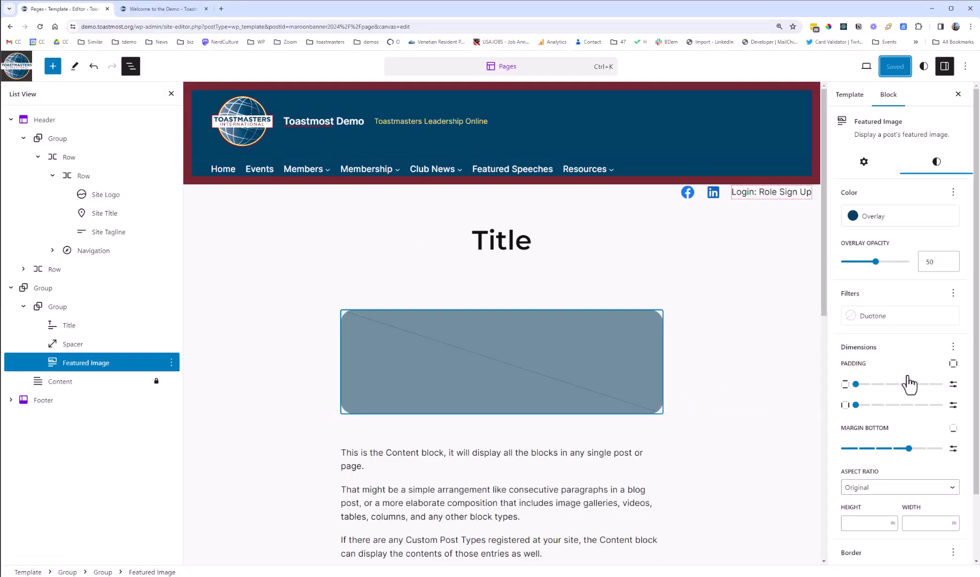
Change the Featured Image block's overlay to Contrast (#111111) and raise its opacity to 80
{"action": "left_click", "coordinate": [860, 228]}
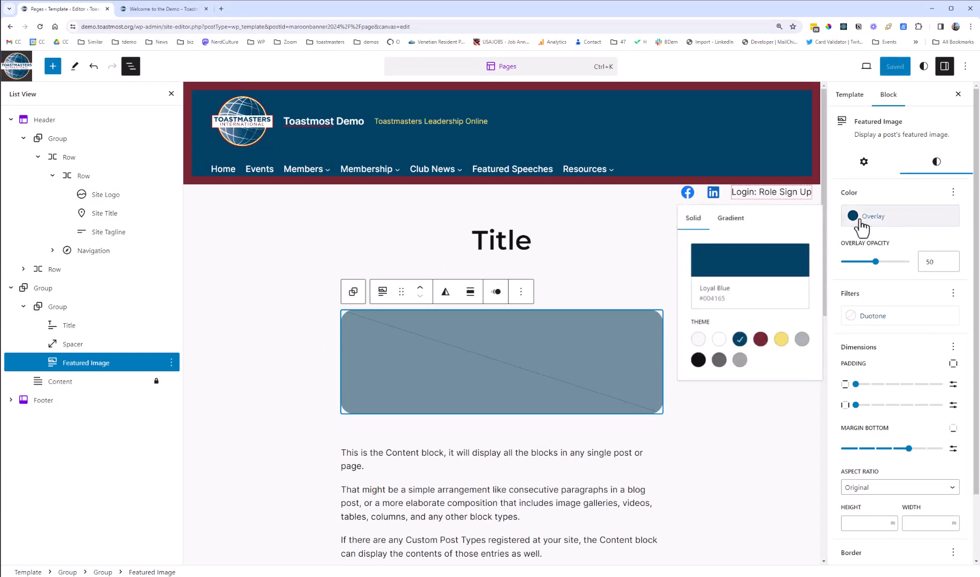
{"action": "left_click", "coordinate": [698, 361]}
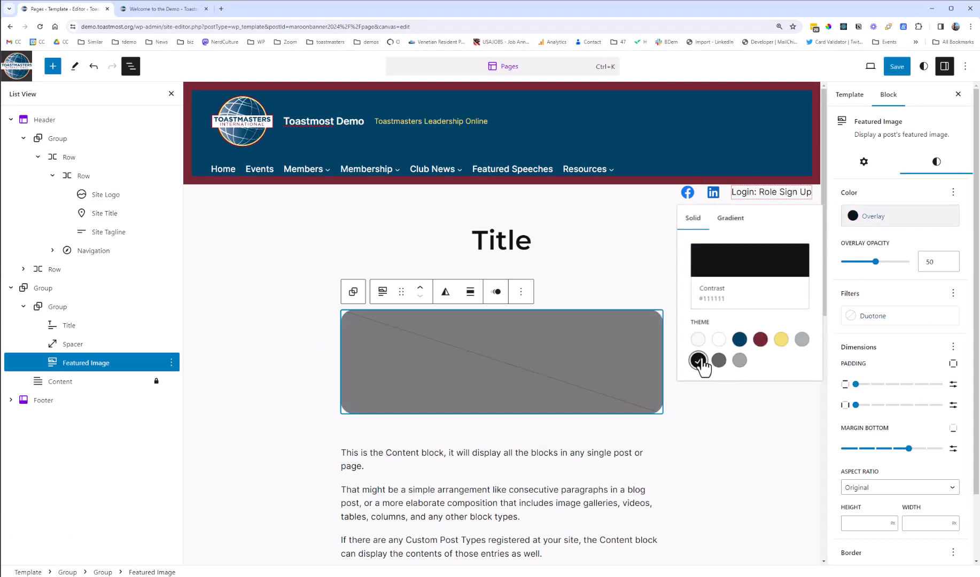
{"action": "left_click", "coordinate": [888, 262]}
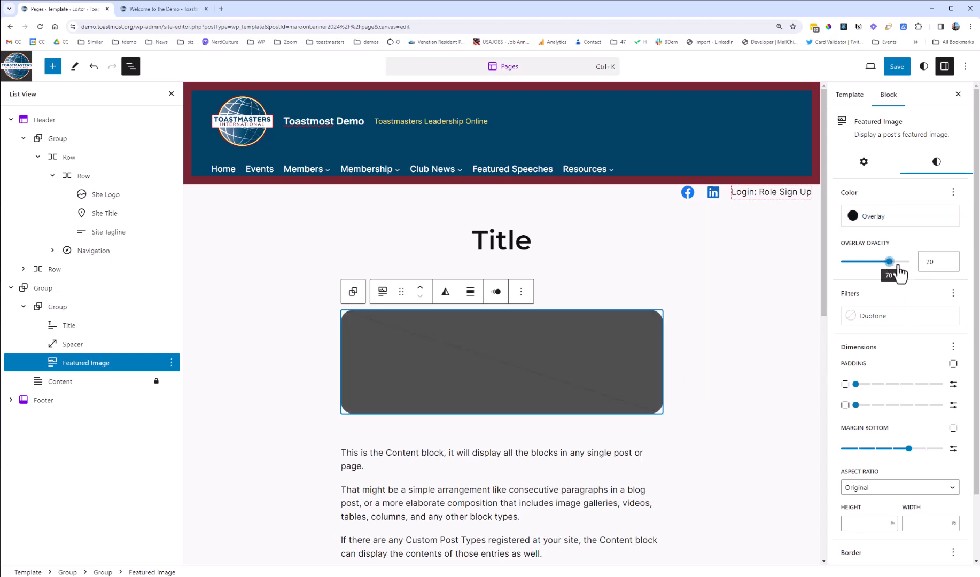
{"action": "left_click", "coordinate": [897, 263]}
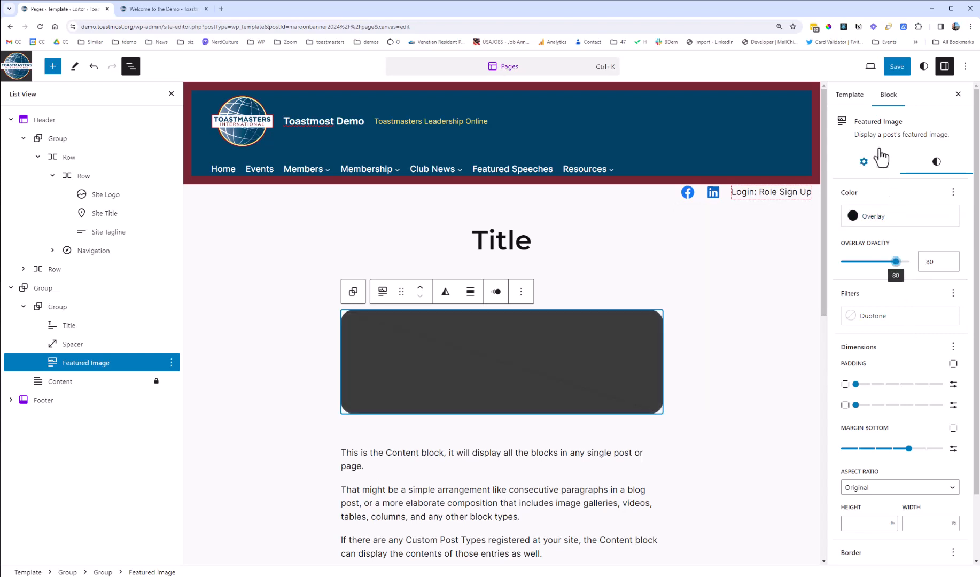
Save the dark featured image overlay and look over the reloaded demo home page
{"action": "left_click", "coordinate": [897, 67]}
{"action": "left_click", "coordinate": [876, 69]}
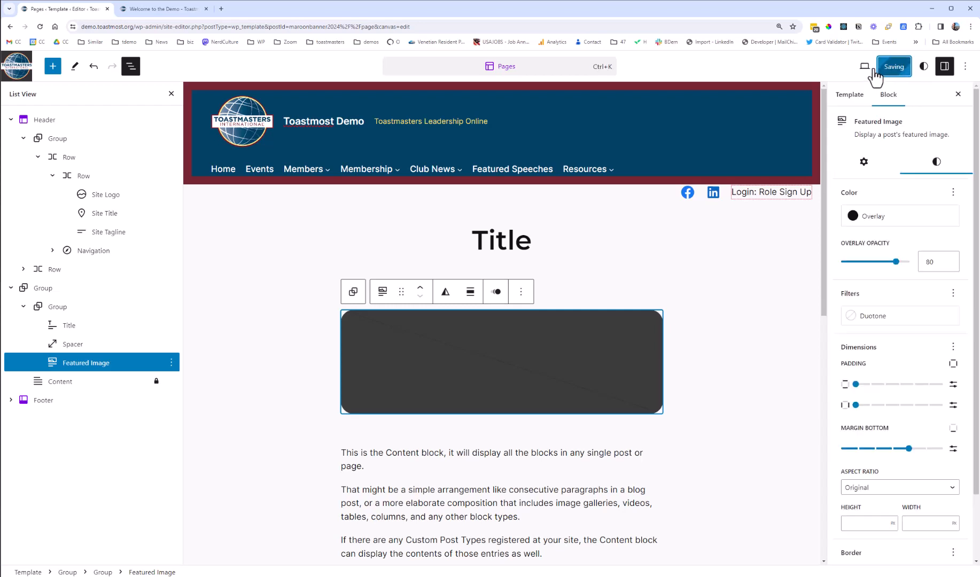
{"action": "left_click", "coordinate": [152, 13]}
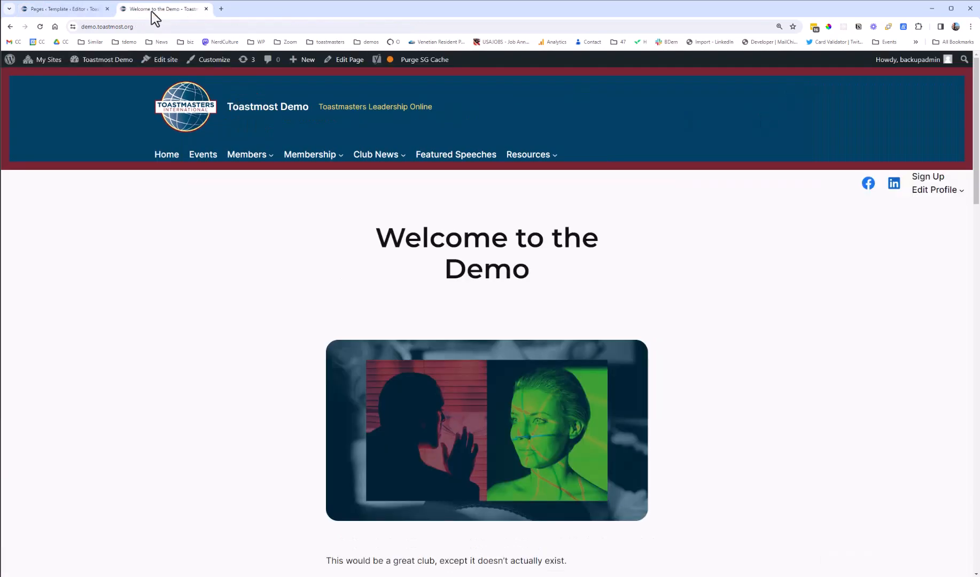
{"action": "left_click", "coordinate": [40, 26]}
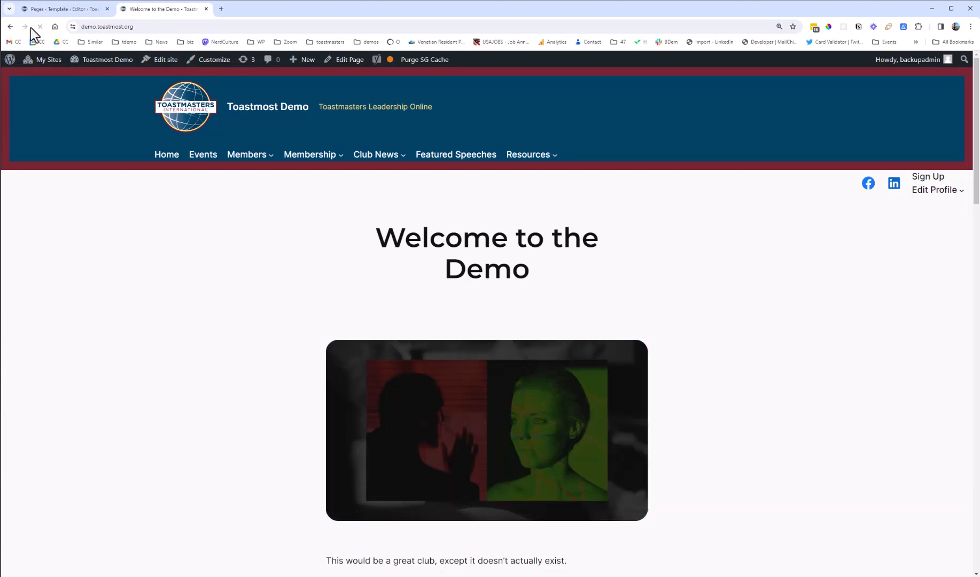
{"action": "scroll", "coordinate": [675, 359], "scroll_direction": "down", "scroll_amount": 6}
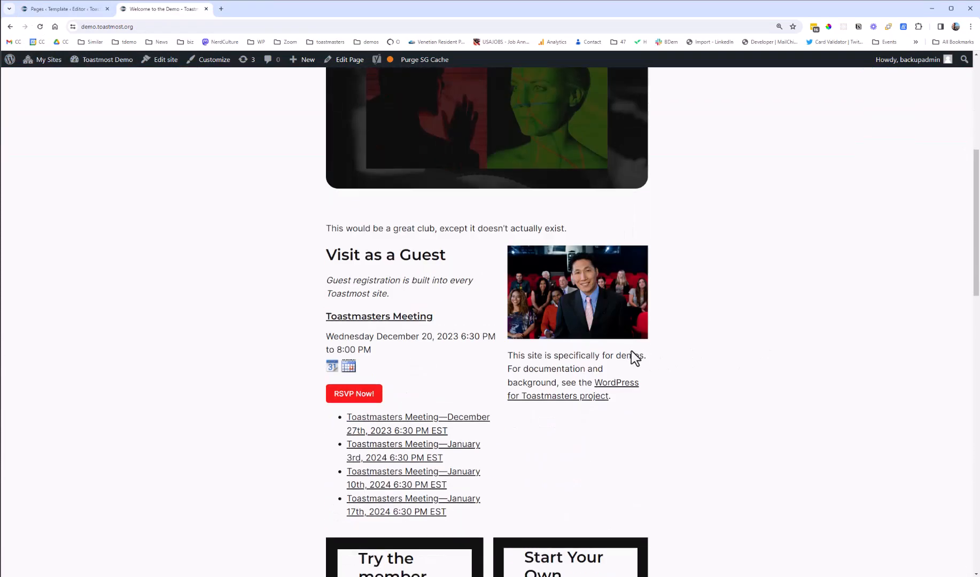
{"action": "scroll", "coordinate": [634, 360], "scroll_direction": "up", "scroll_amount": 6}
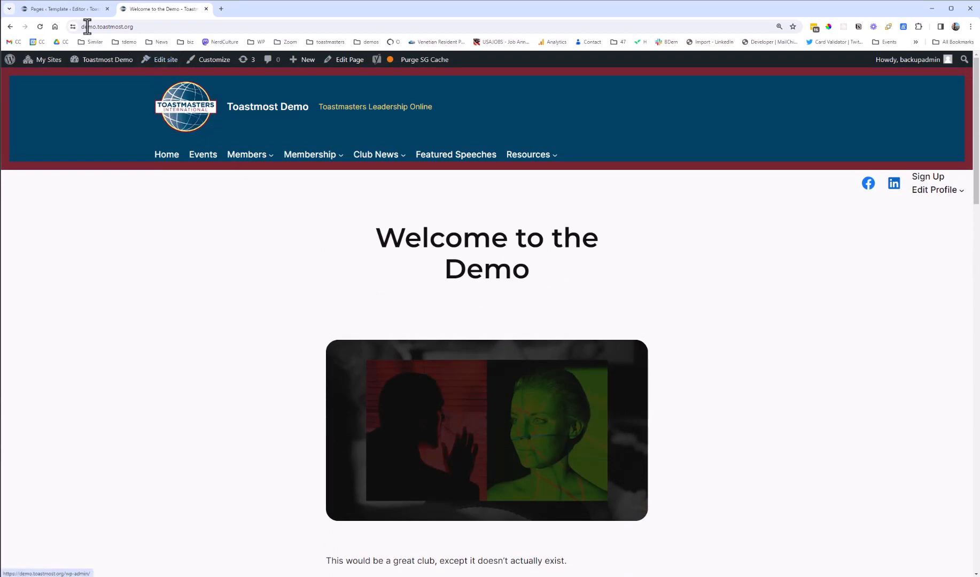
Return to the Pages template and open the Featured Image block's overlay color choices
{"action": "left_click", "coordinate": [60, 9]}
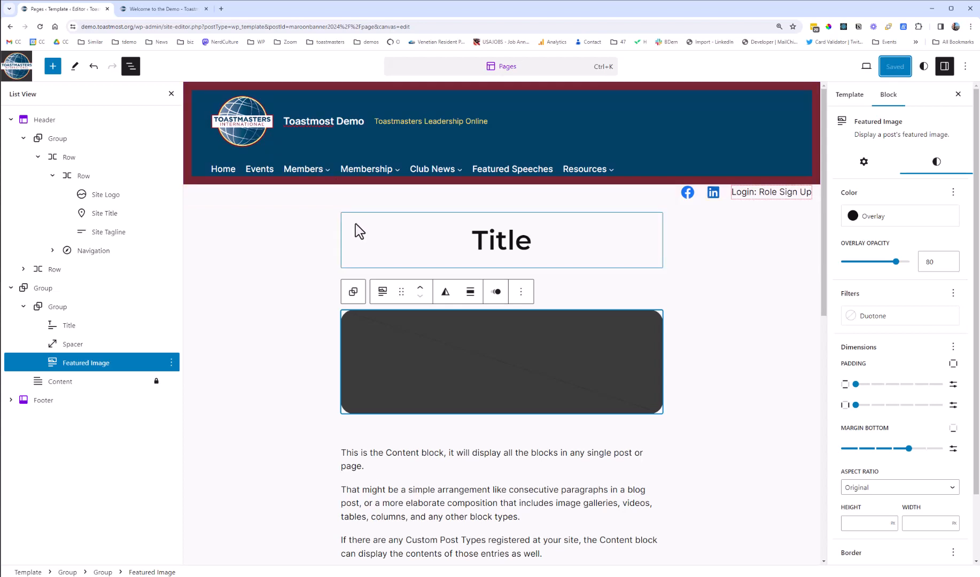
{"action": "left_click", "coordinate": [867, 216]}
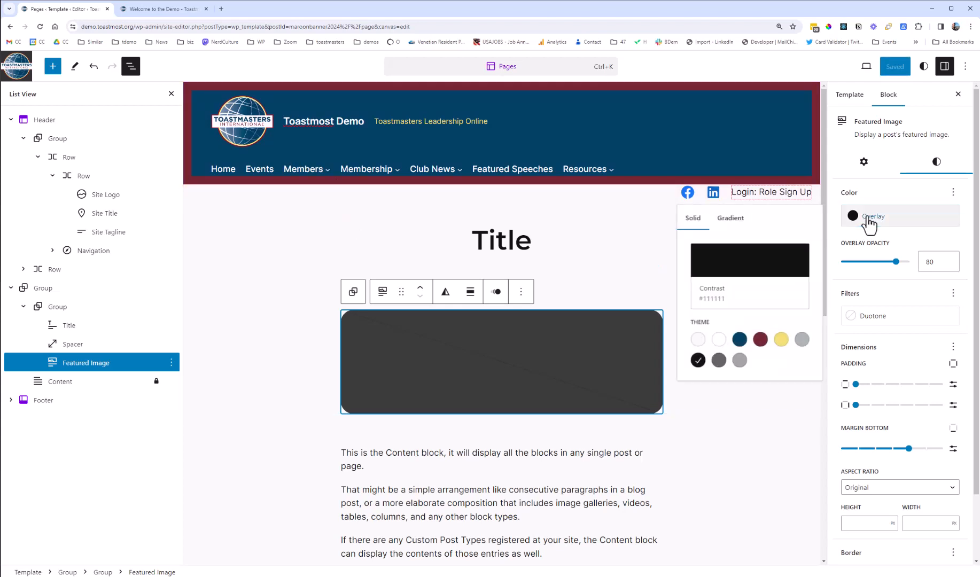